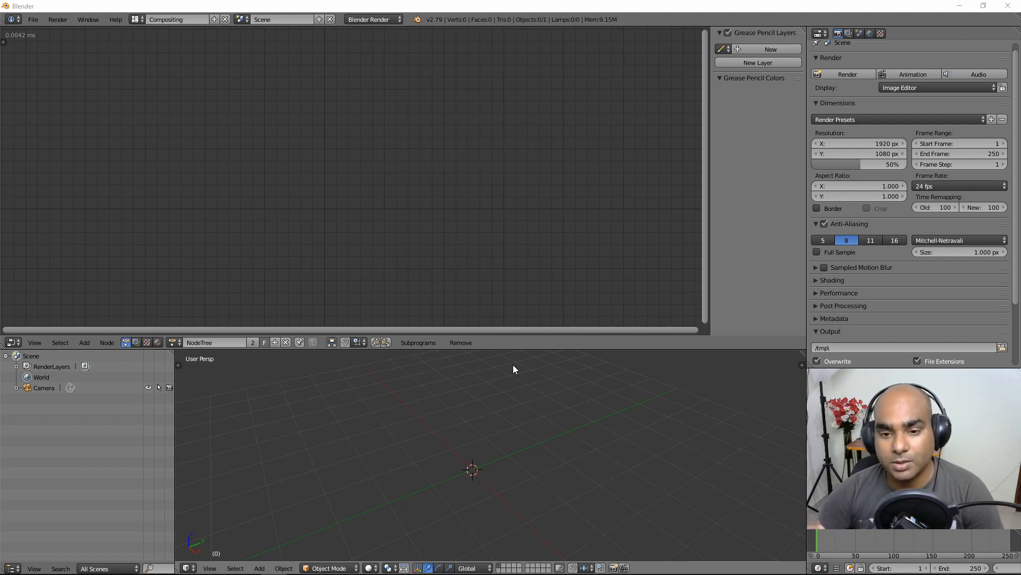
Step: Add a Script subprogram (My Script) and a Loop subprogram (My Loop), placing each node in the tree
click(411, 344)
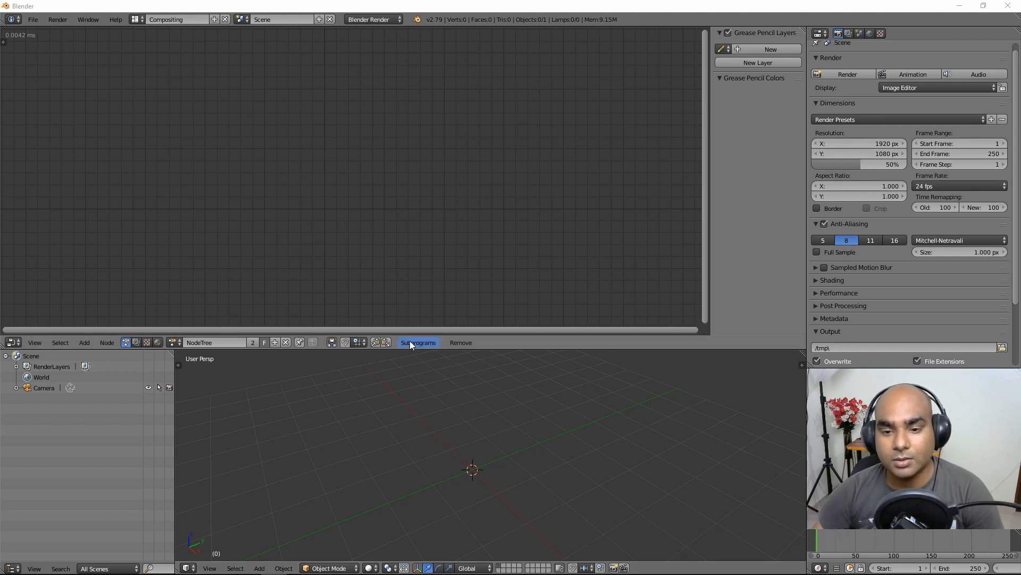
click(413, 342)
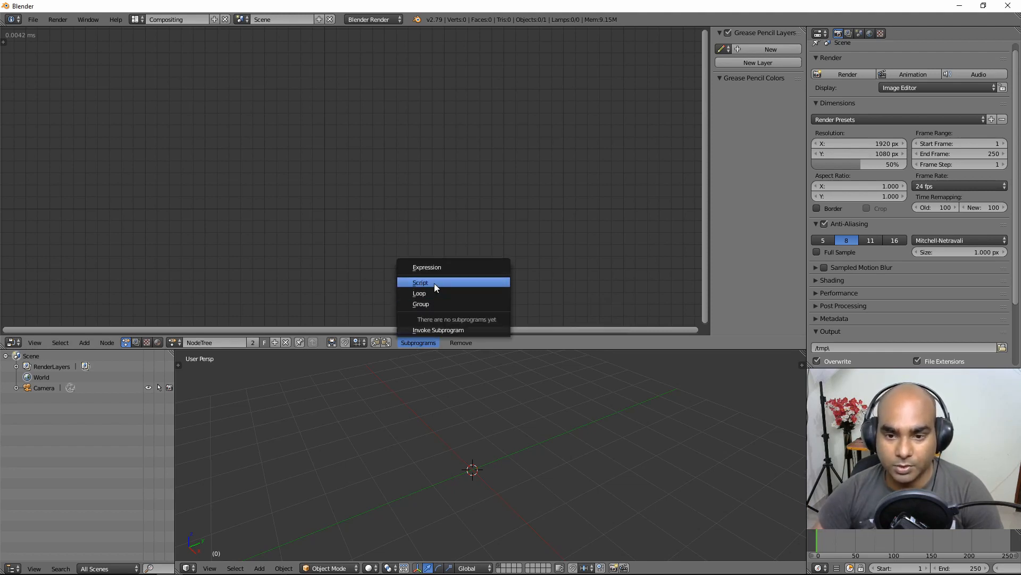
click(434, 283)
click(128, 101)
click(421, 341)
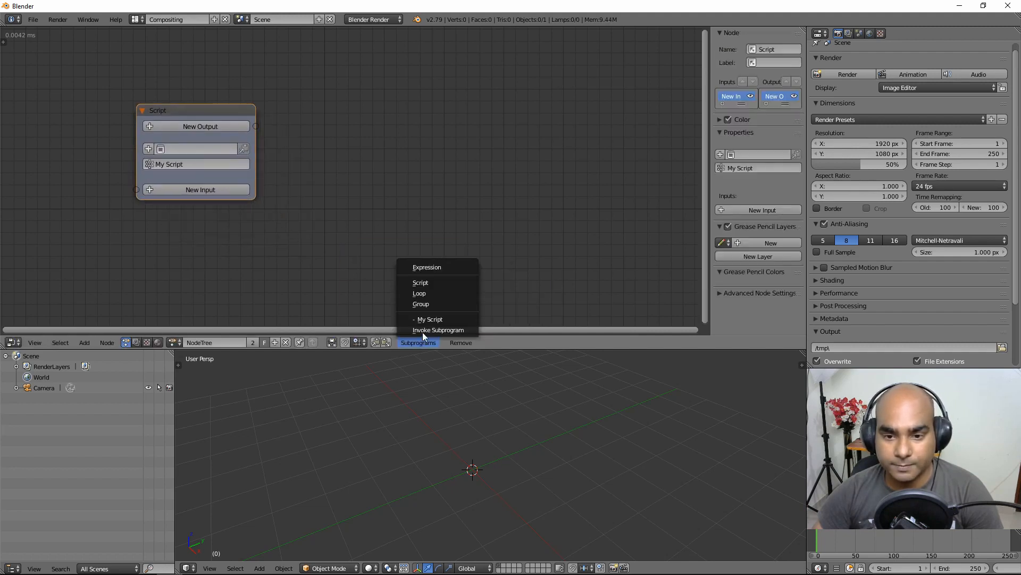
click(432, 294)
click(314, 88)
Step: Add a Group subprogram (My Group) to the right and turn on on-screen key display
click(419, 340)
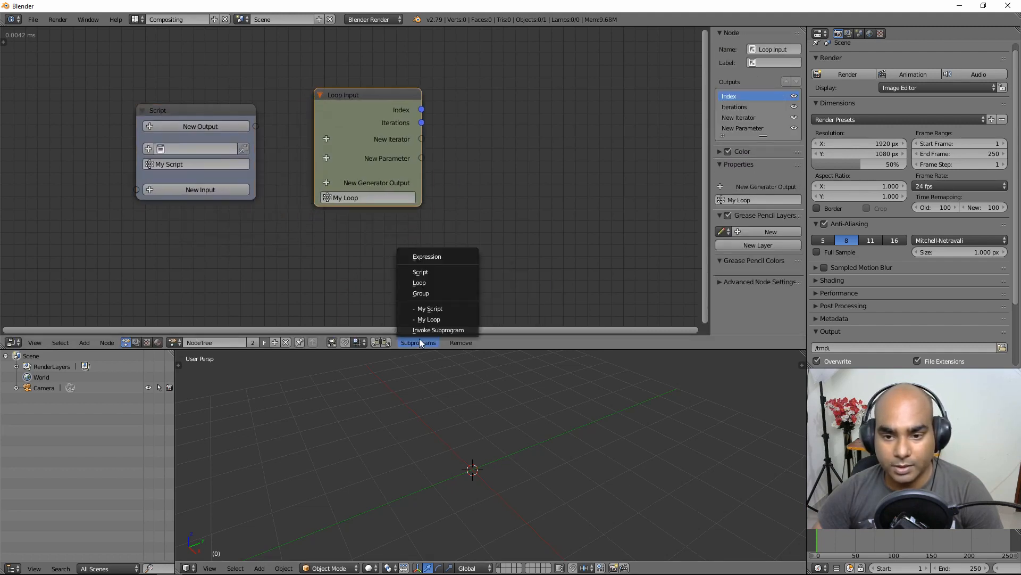
click(435, 290)
click(497, 125)
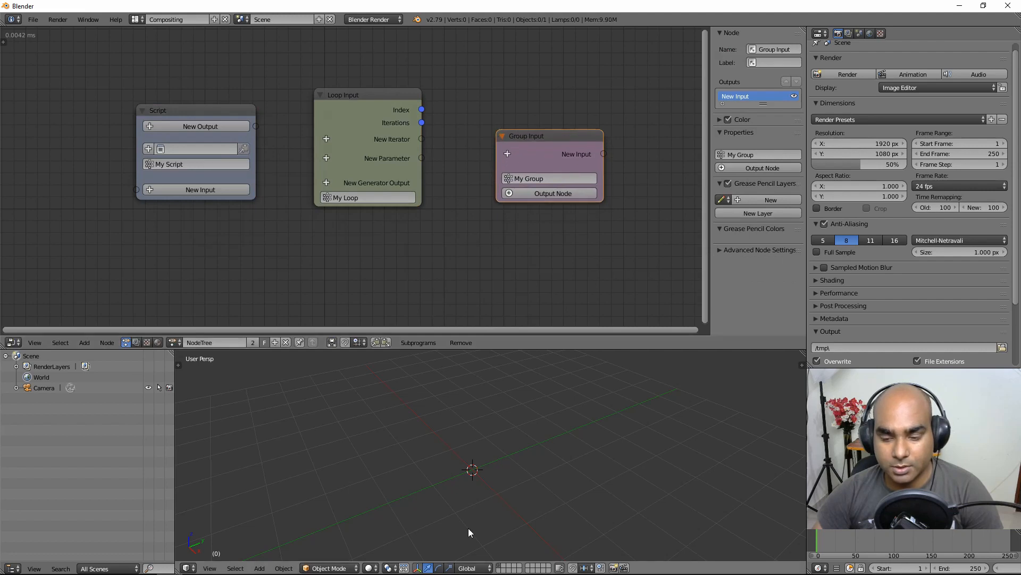
key(n)
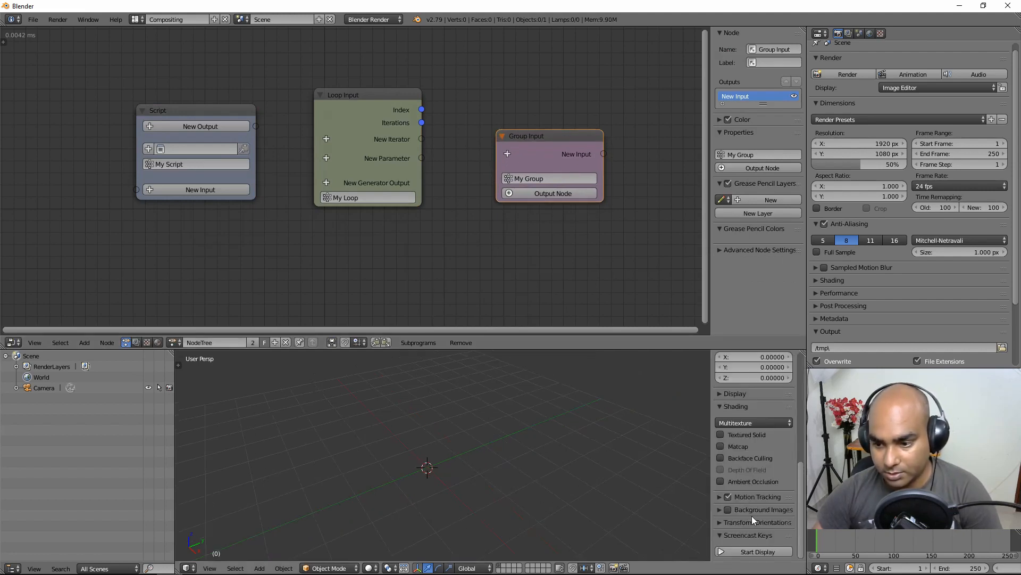
click(758, 551)
Step: Drag the Script and Group Input nodes into an even row with Loop Input, then select Loop Input
key(n)
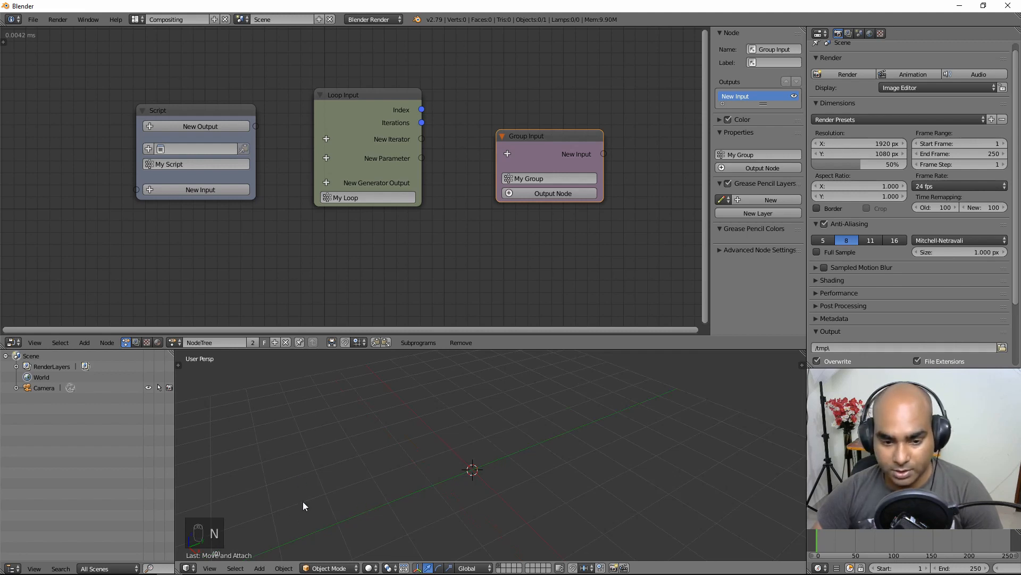
middle_drag(423, 149, 414, 168)
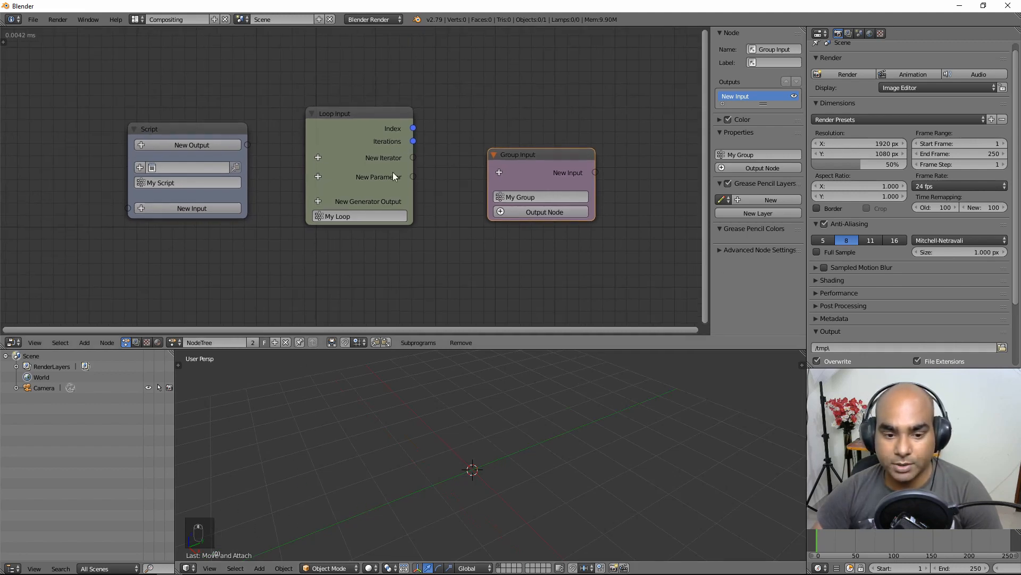
drag(528, 155, 541, 133)
drag(200, 136, 164, 132)
middle_drag(305, 82, 327, 111)
drag(167, 149, 176, 143)
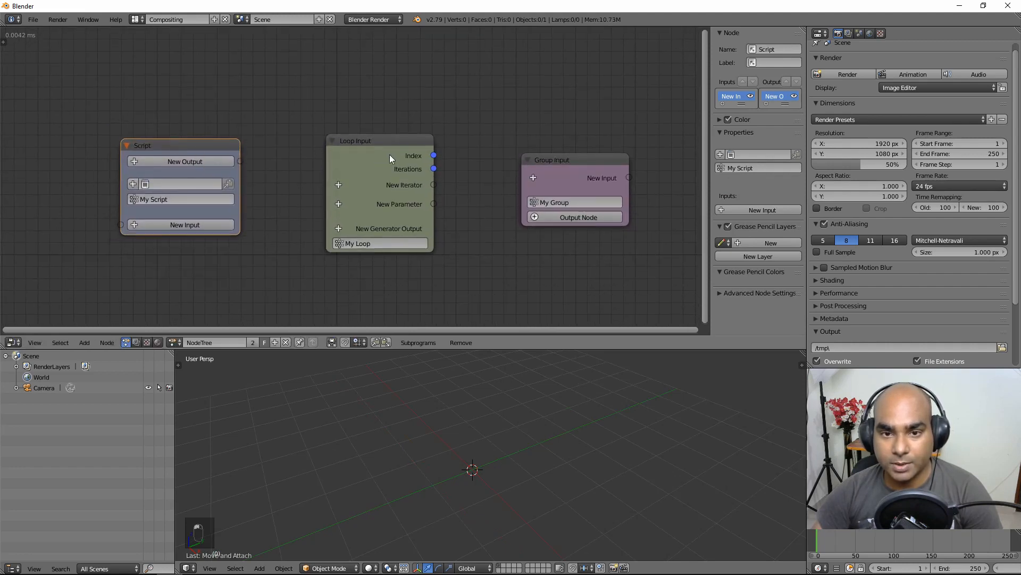
drag(559, 161, 569, 156)
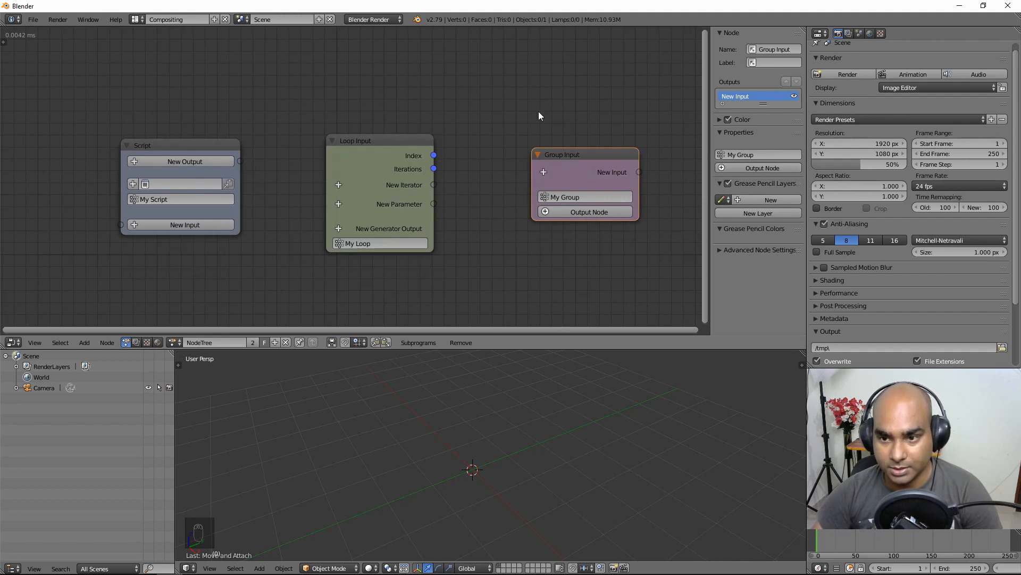
middle_drag(473, 162, 477, 189)
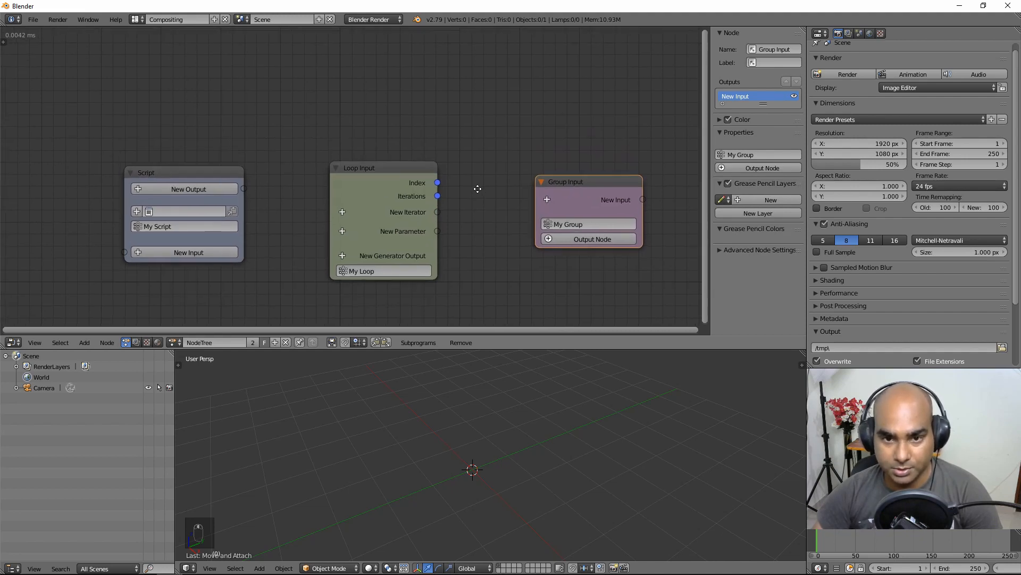
click(376, 173)
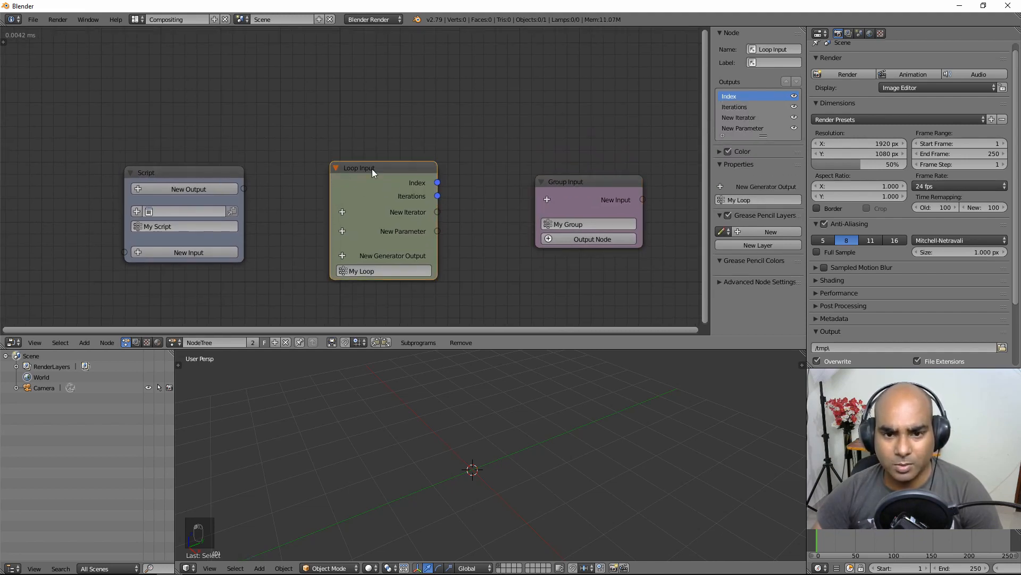
key(w)
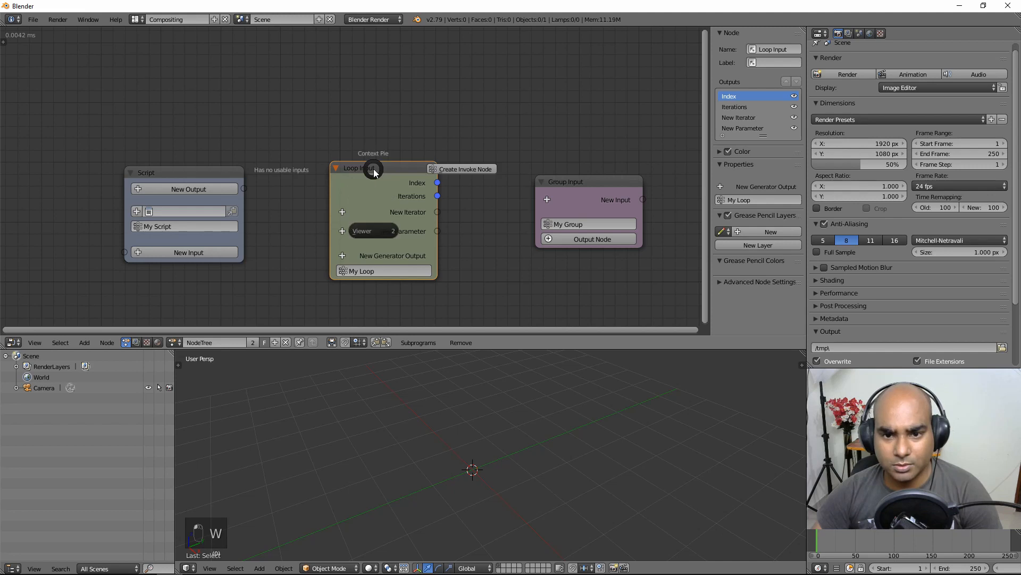
Step: Create an Invoke Subprogram node calling My Loop and place it just above Loop Input
click(477, 171)
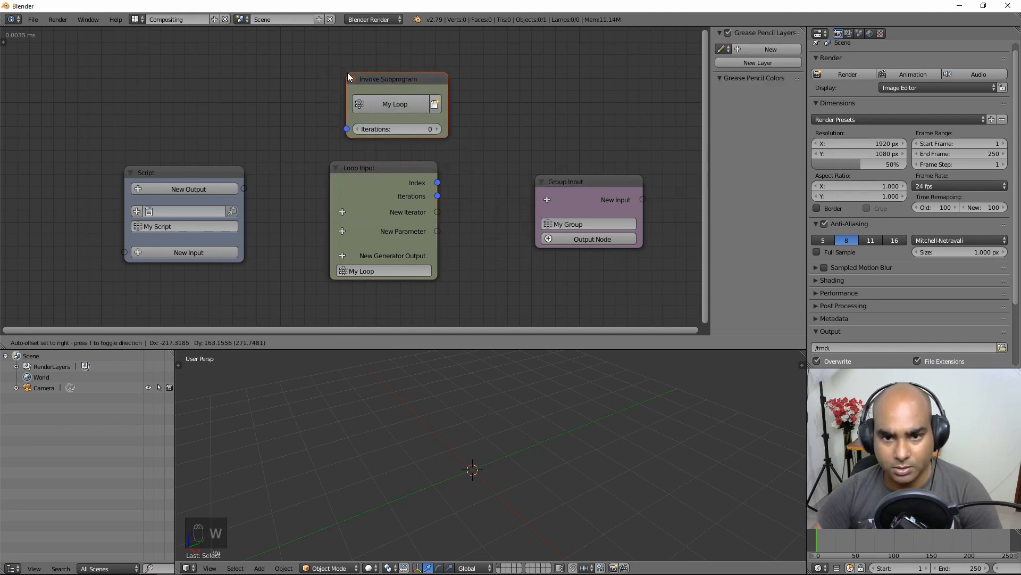
click(371, 75)
middle_drag(454, 148, 451, 159)
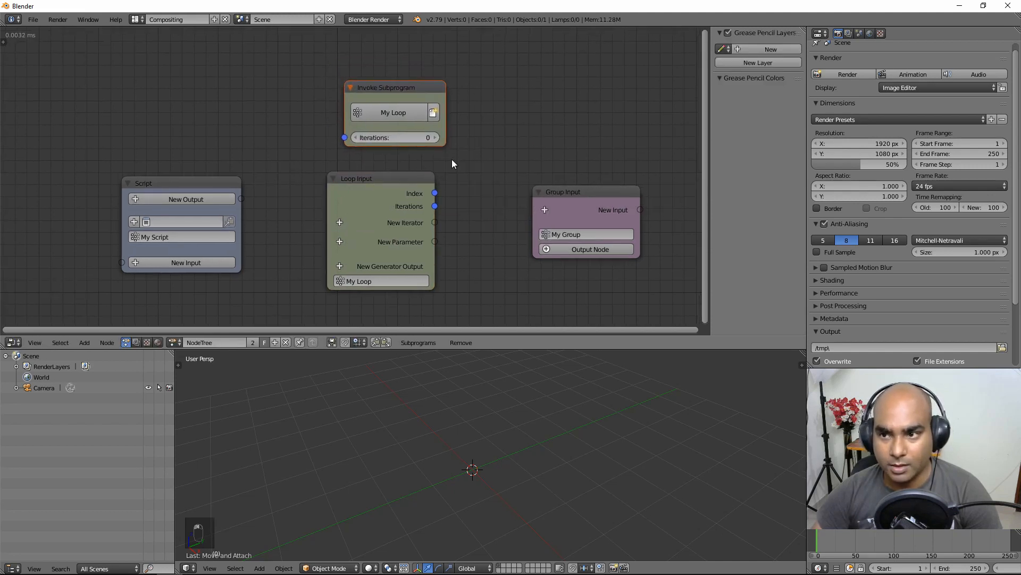
drag(388, 91, 373, 90)
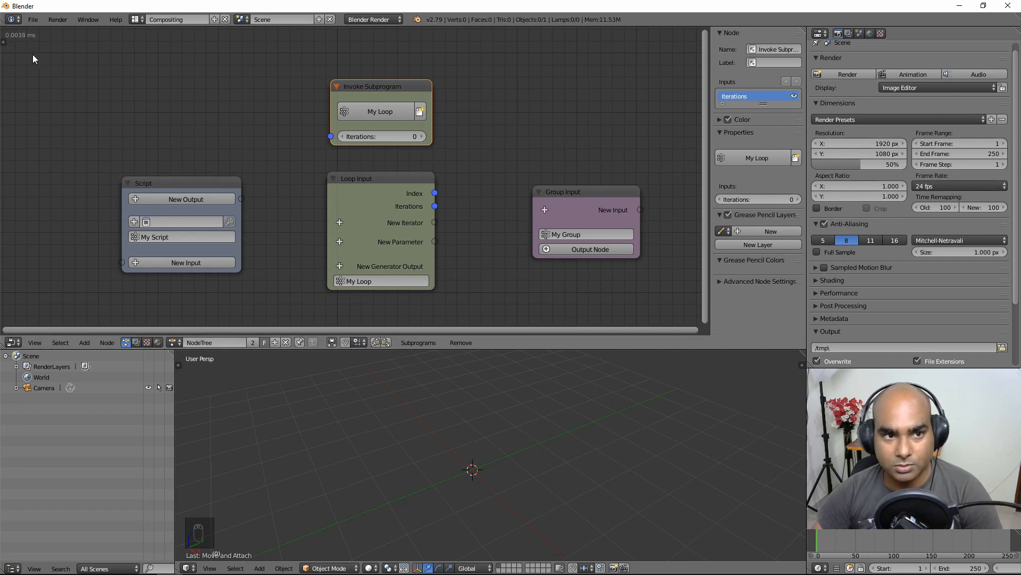
Step: Bring up the tool shelf showing the tree's Auto Execution settings
click(4, 43)
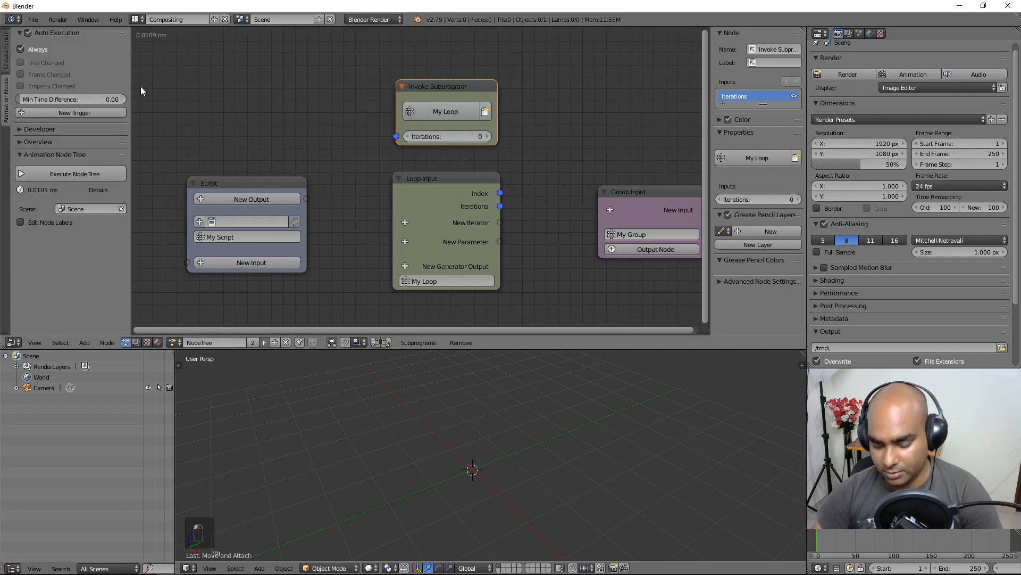
key(t)
key(t)
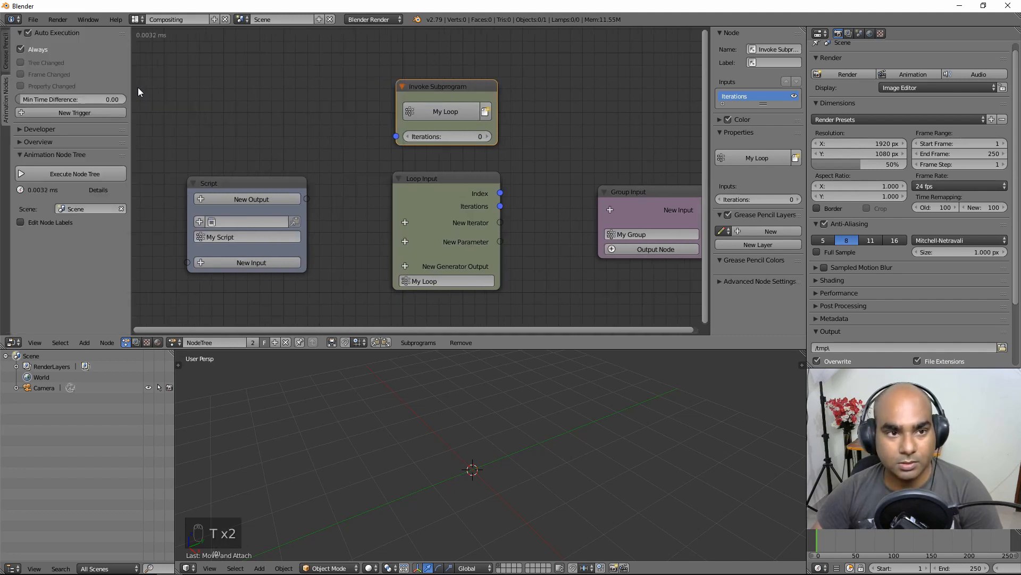
key(t)
key(t)
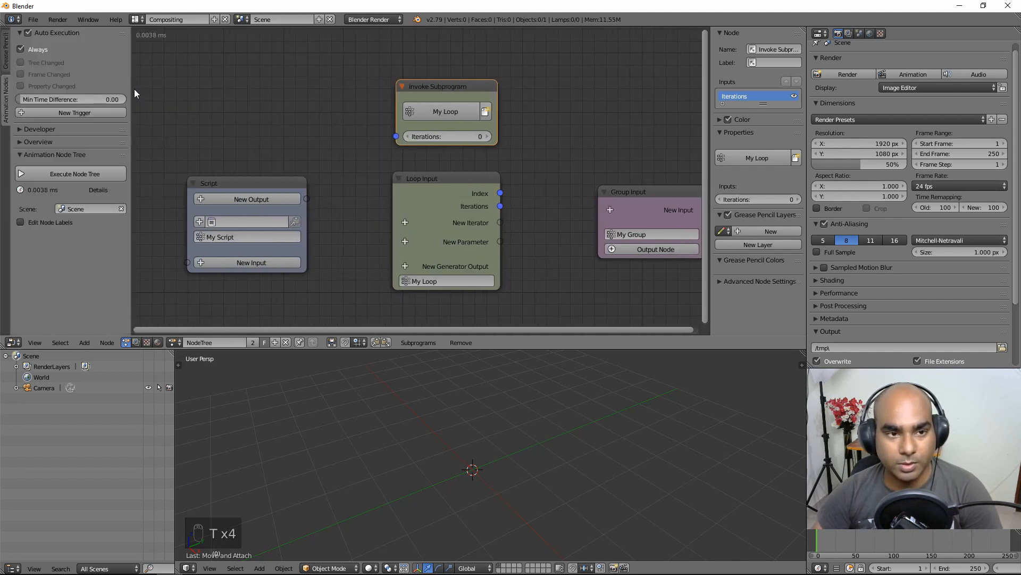
key(t)
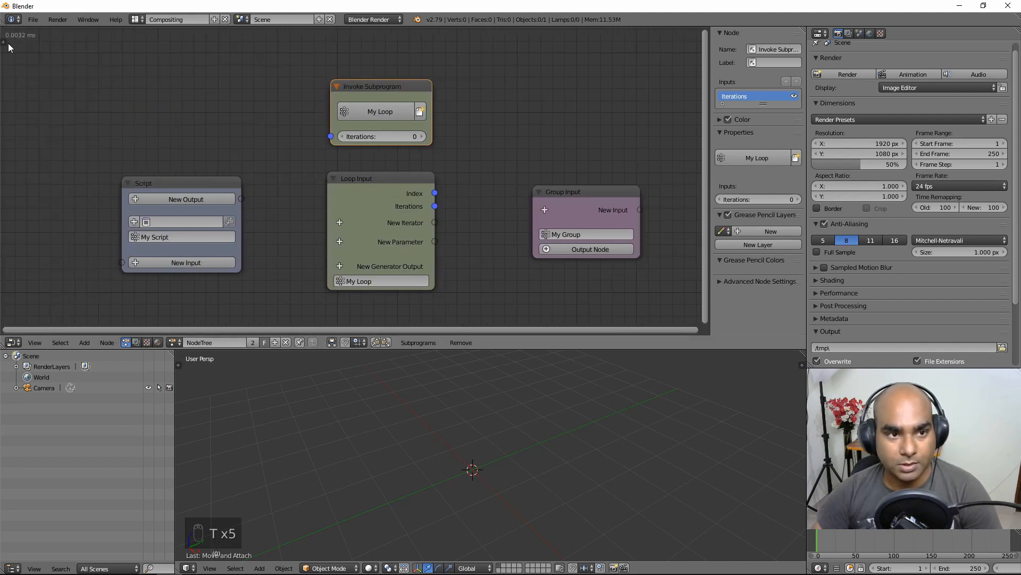
click(4, 42)
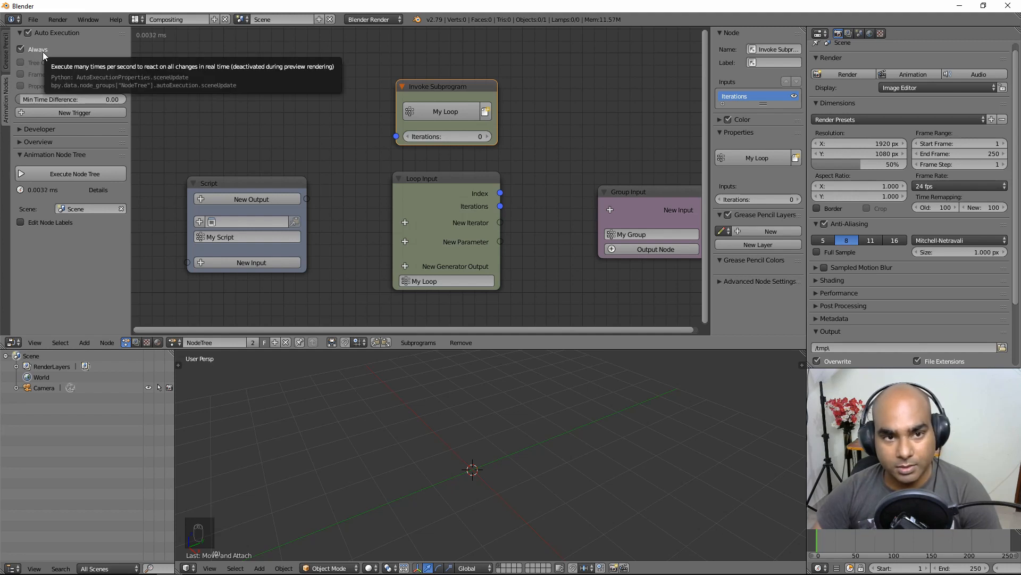
scroll(399, 170, down, 2)
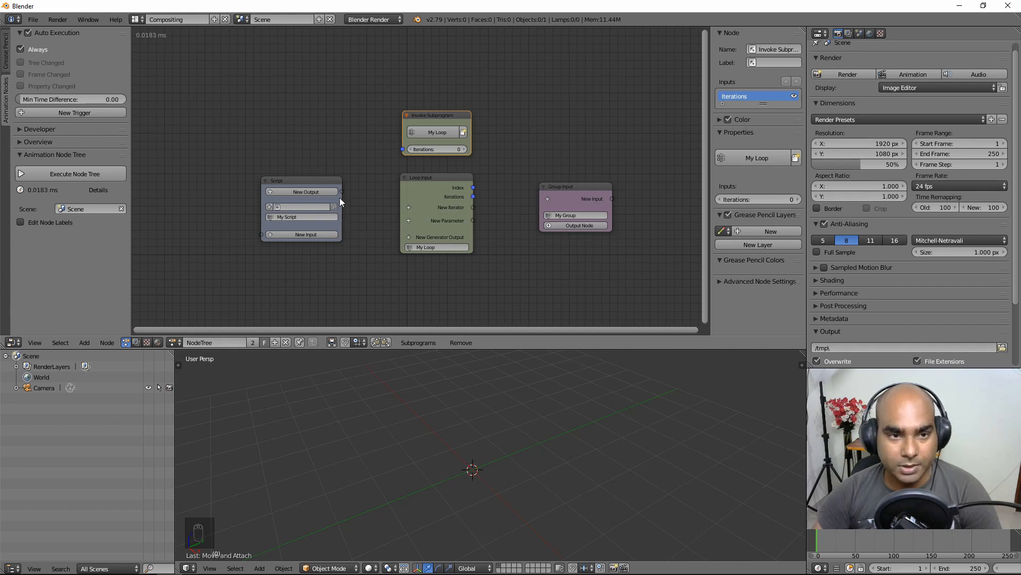
scroll(248, 159, up, 1)
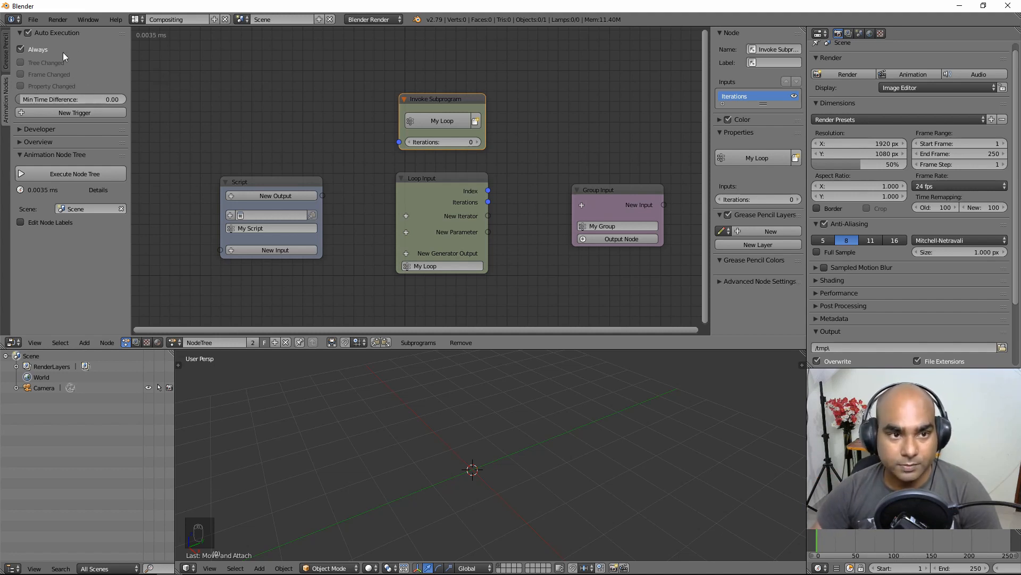
Step: Uncheck Always and enable Tree Changed, Frame Changed and Property Changed execution
click(20, 48)
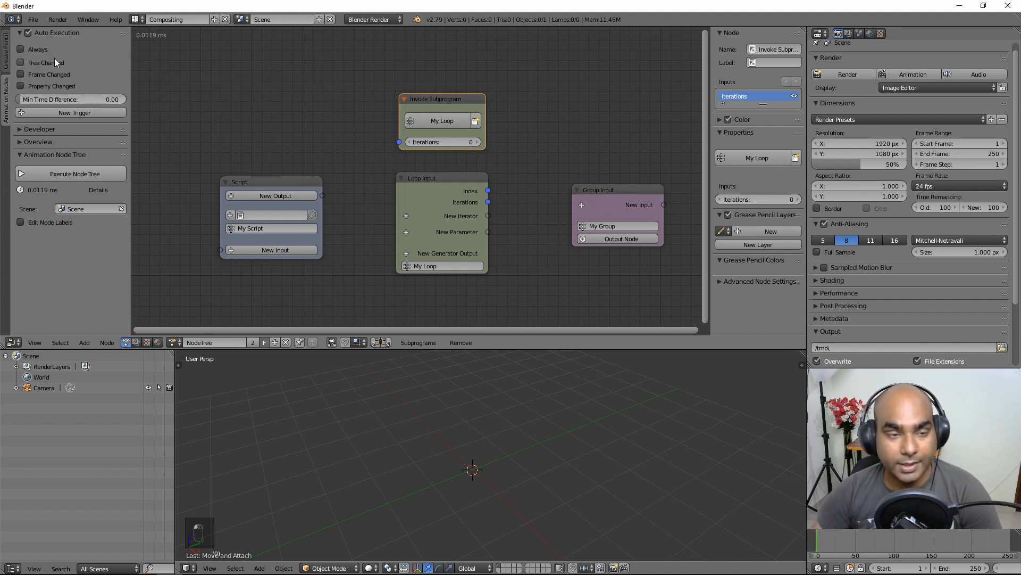
click(21, 63)
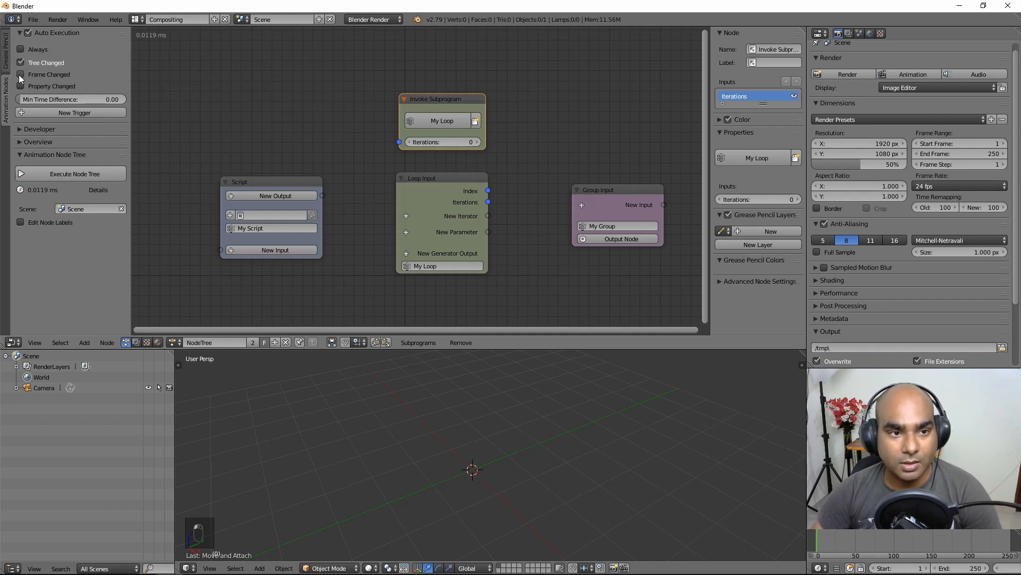
click(20, 74)
click(20, 85)
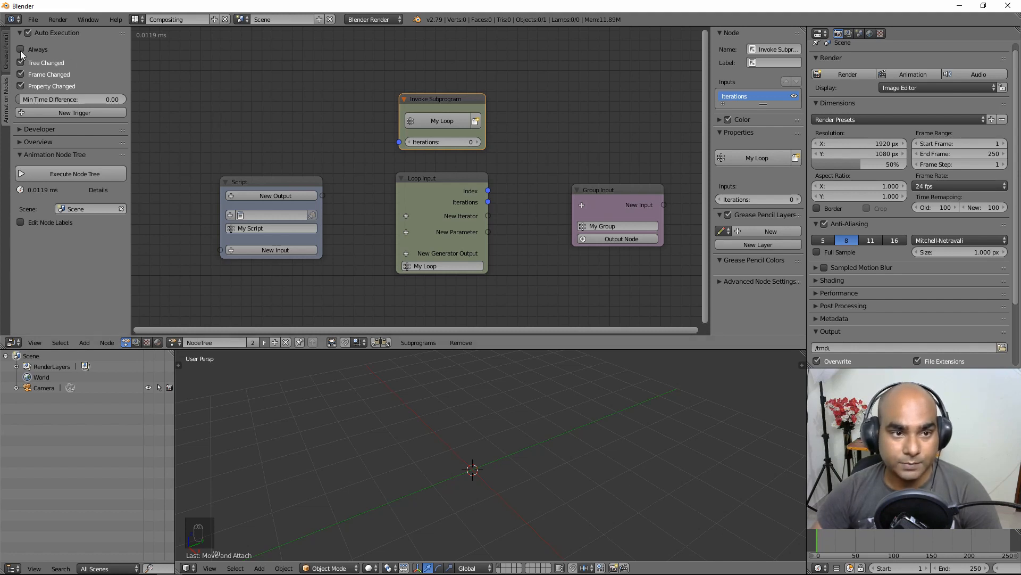
scroll(353, 133, down, 1)
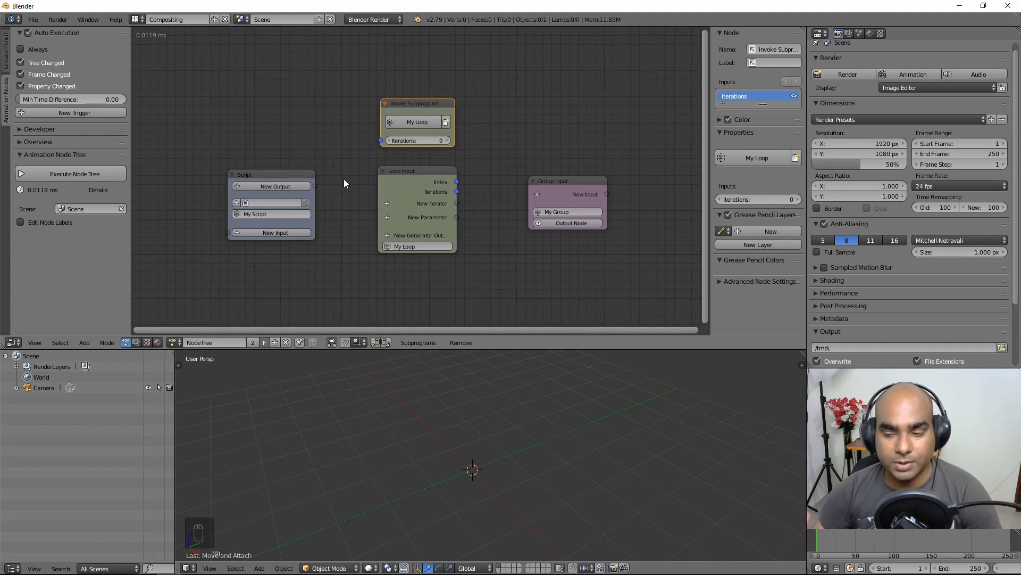
Step: Scrub the timeline to frame 118 and set the My Loop invoke node's Iterations to 73
right_drag(858, 547, 884, 559)
drag(884, 559, 910, 543)
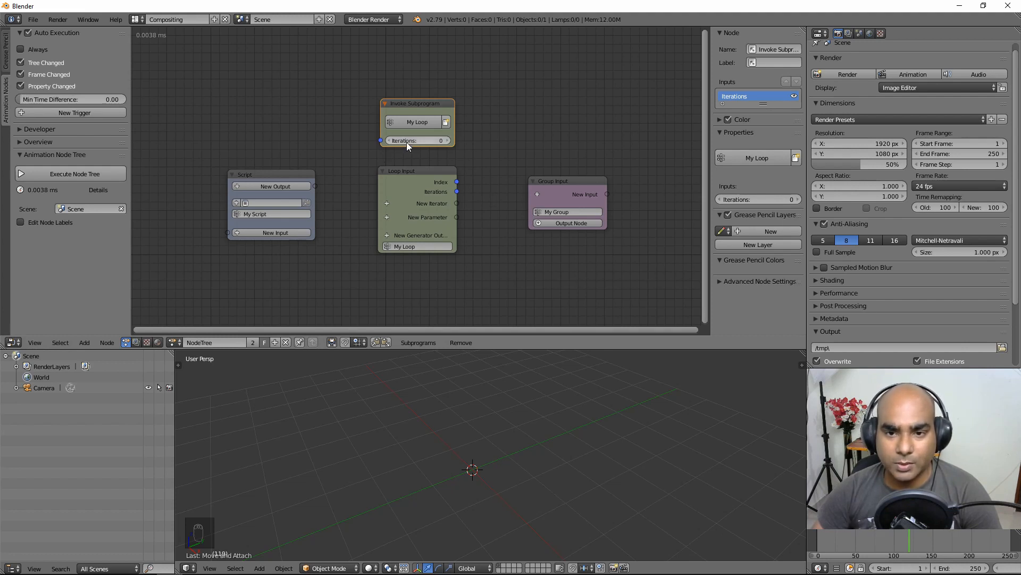
drag(407, 142, 447, 142)
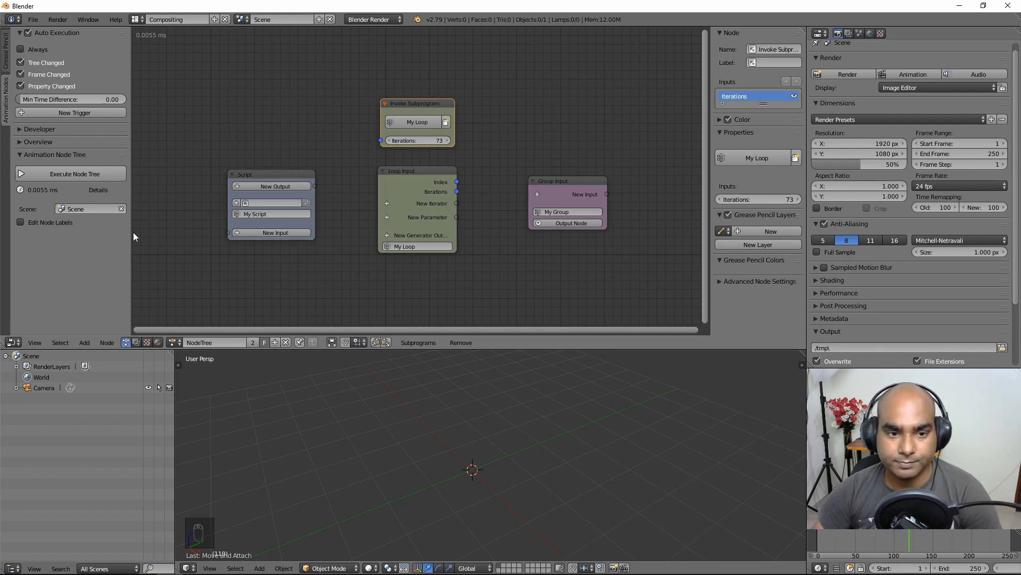
Step: Close the tool shelf, zoom into the node tree, and select the My Loop invoke node
drag(132, 230, 73, 226)
scroll(320, 120, up, 2)
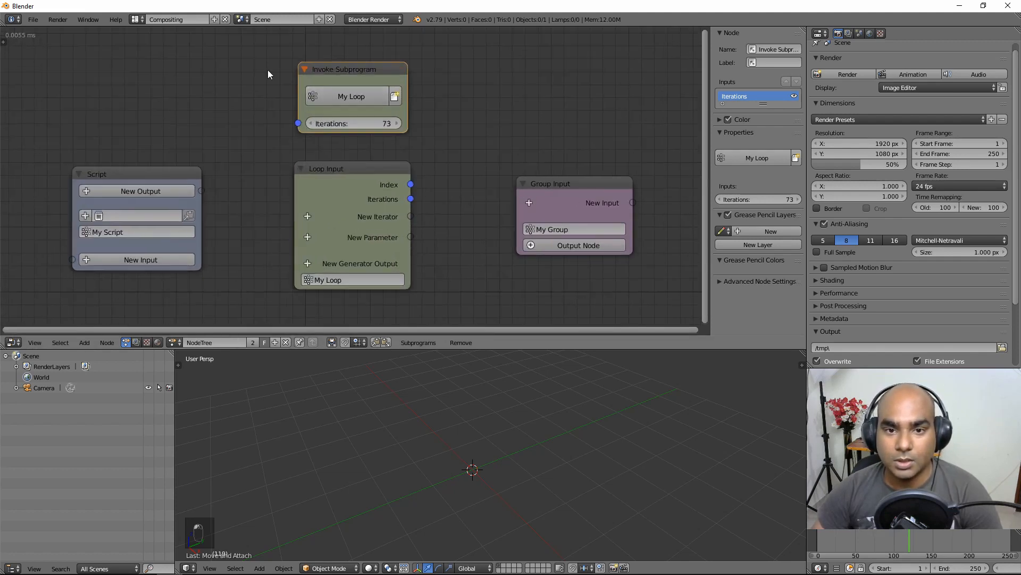
middle_drag(267, 69, 263, 101)
mouse_move(447, 143)
middle_down()
mouse_move(445, 169)
mouse_move(445, 155)
middle_up()
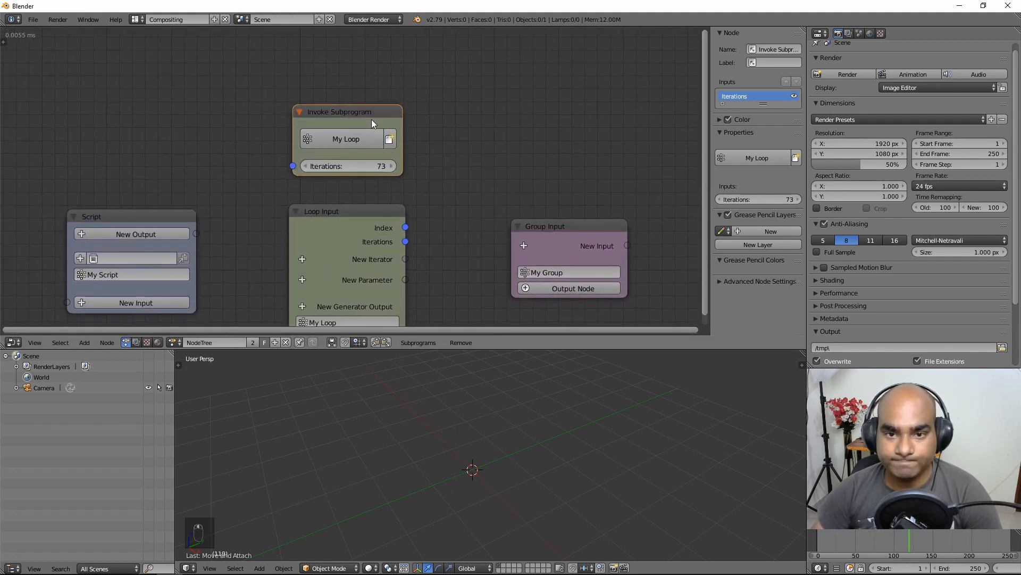
drag(369, 115, 372, 116)
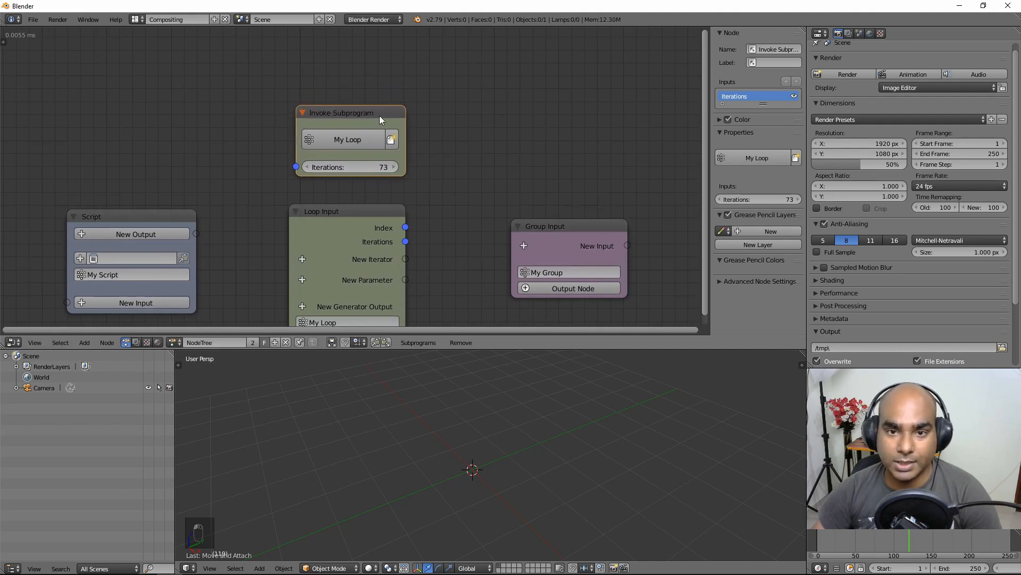
click(366, 114)
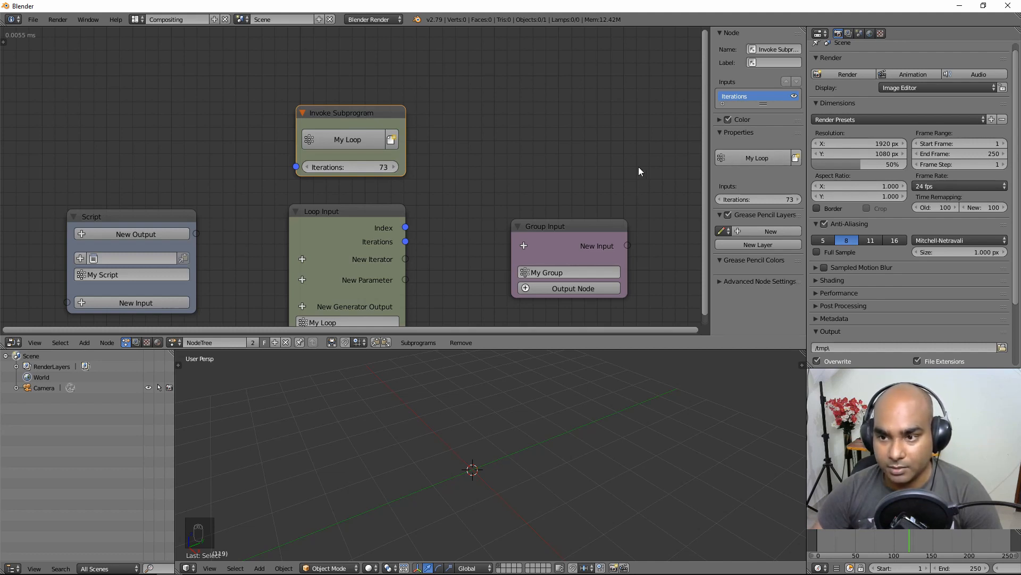
key(n)
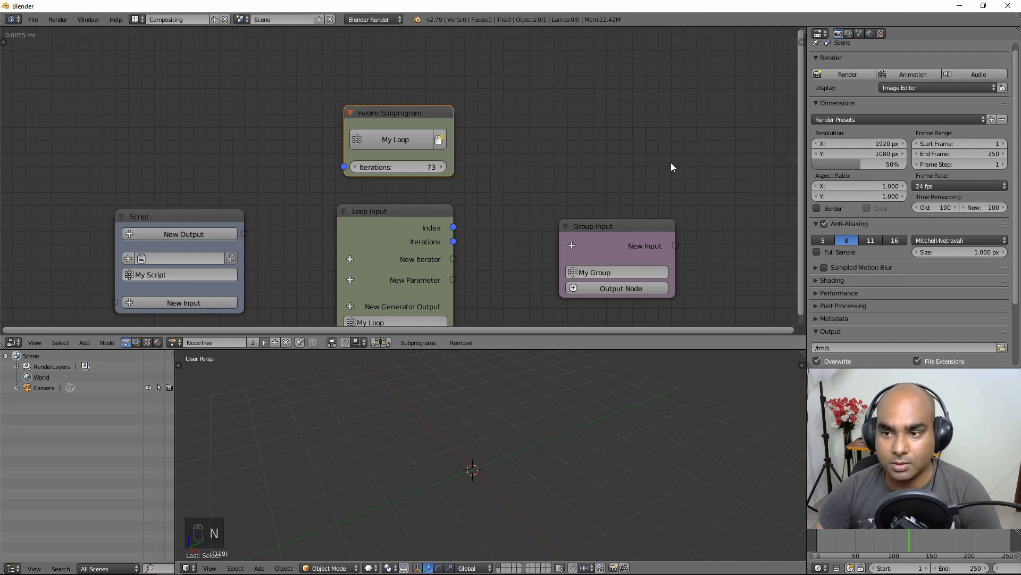
key(n)
key(n)
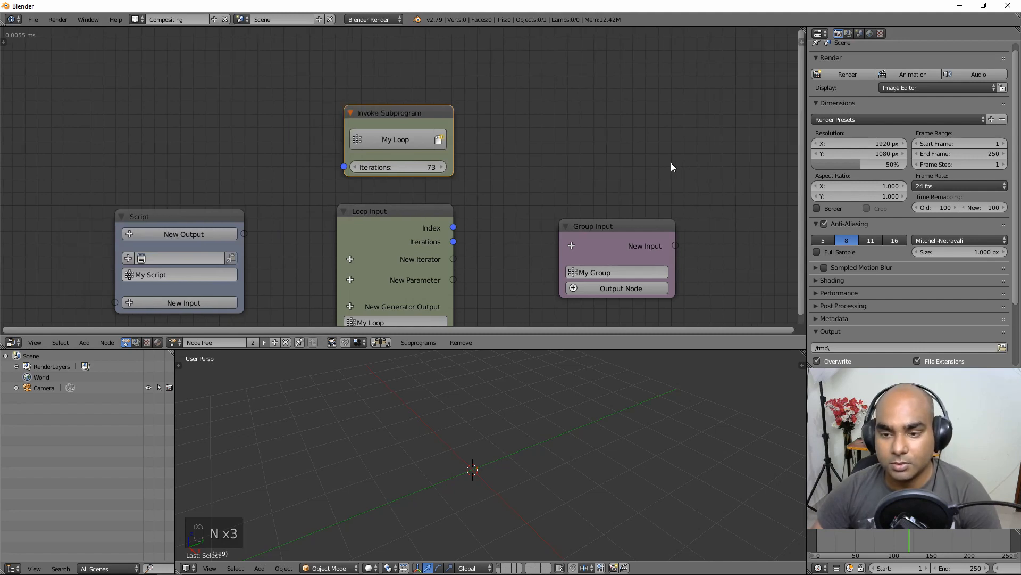
key(n)
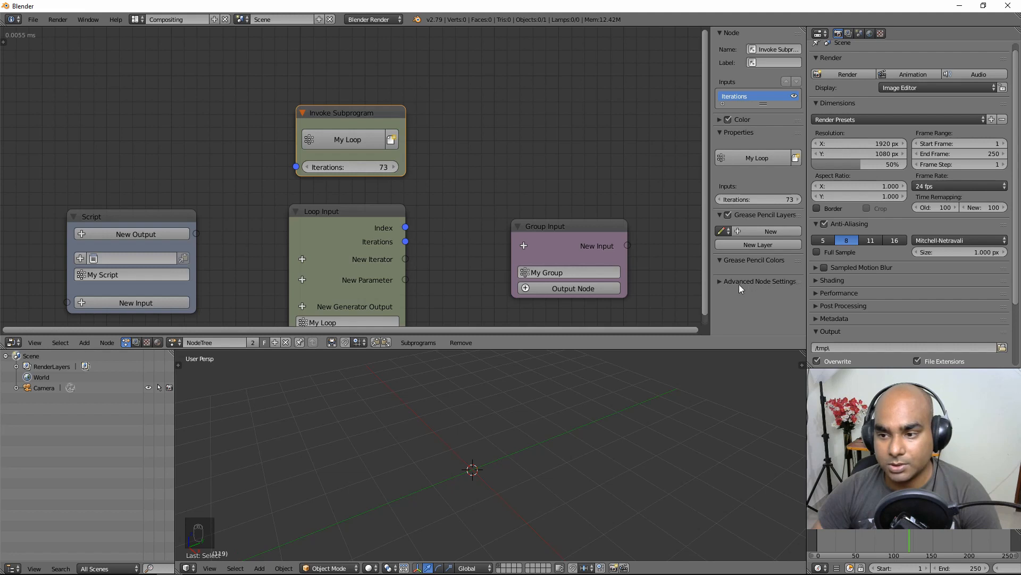
Step: Enable Show Cache Options in the My Loop invoke node's advanced settings and move it up
click(719, 281)
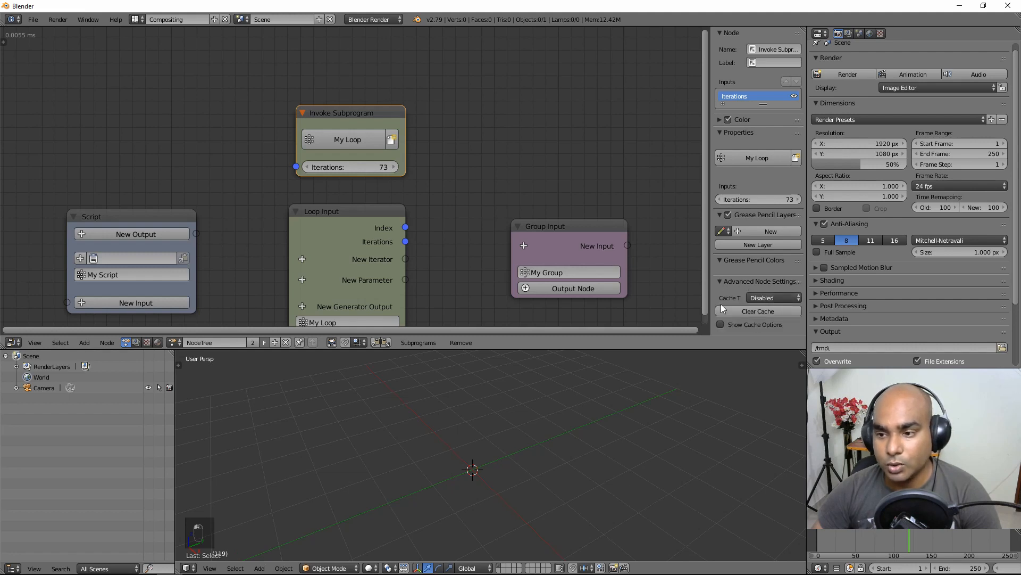
click(784, 298)
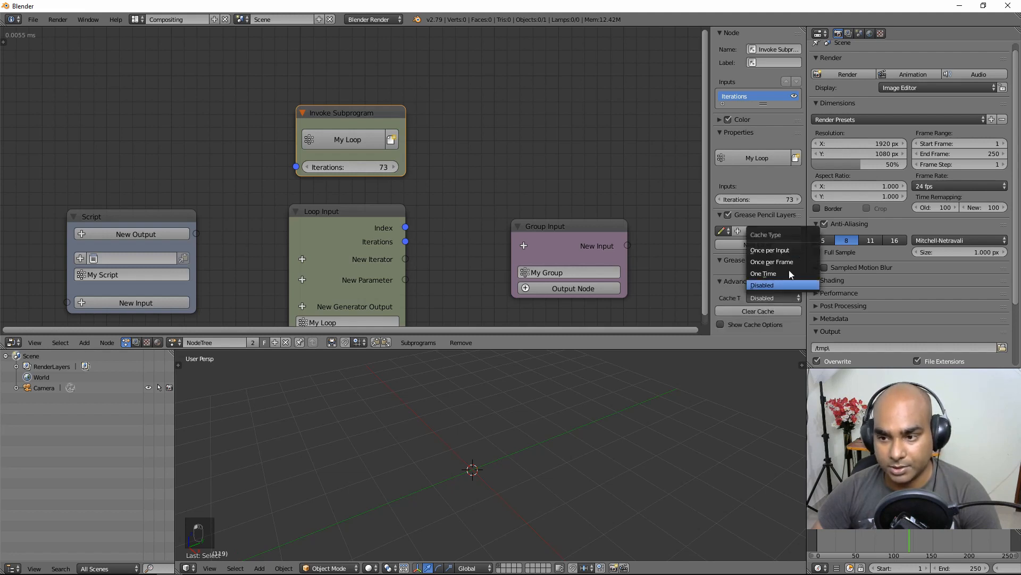
click(732, 327)
scroll(778, 309, down, 1)
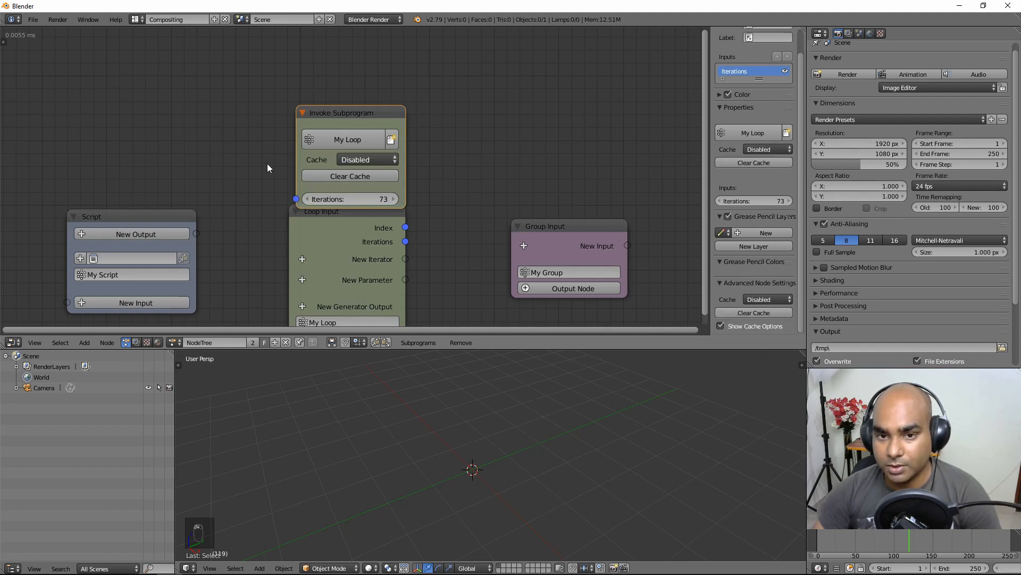
drag(353, 109, 350, 78)
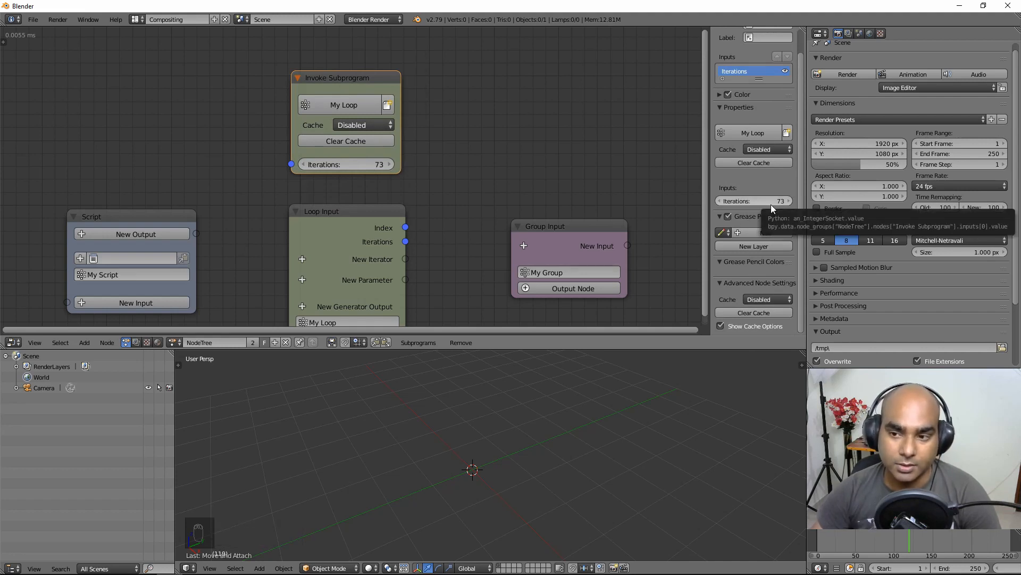
Step: Move the Script node nearer the centre and add a My Script invoke node above it
scroll(471, 135, up, 2)
scroll(473, 125, down, 3)
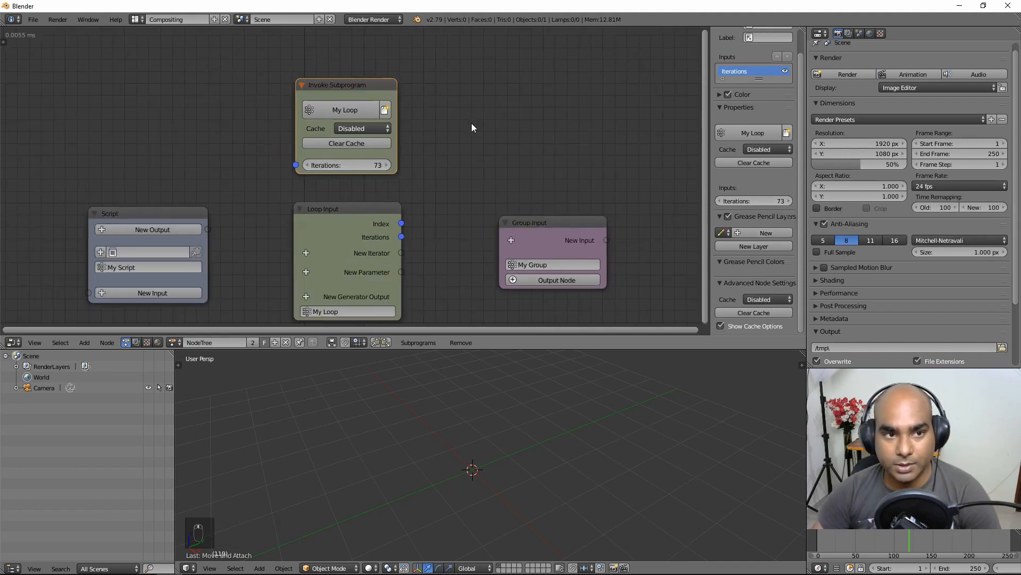
mouse_move(463, 150)
middle_down()
mouse_move(473, 143)
mouse_move(472, 159)
middle_up()
click(357, 96)
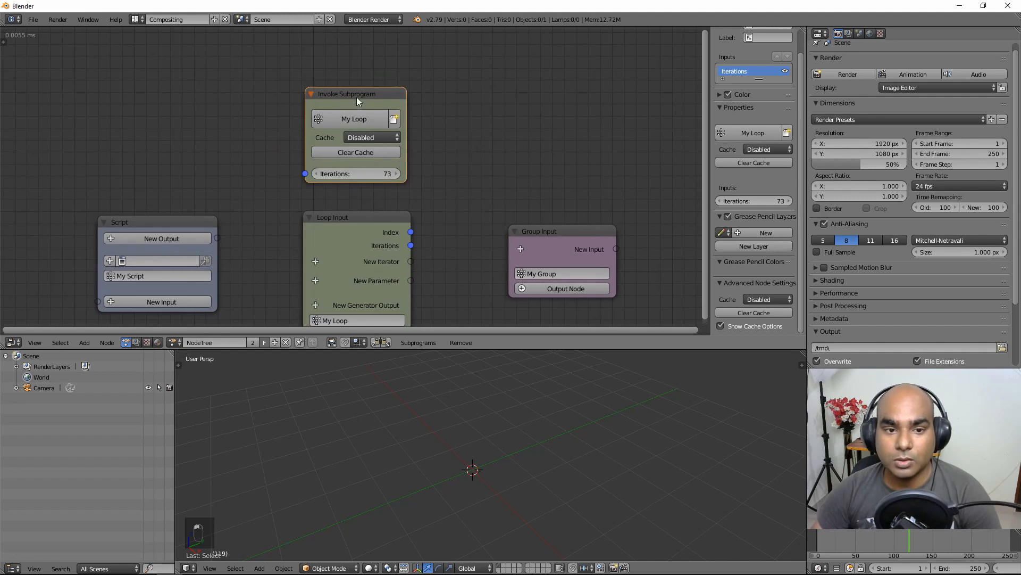
click(373, 225)
click(120, 220)
middle_drag(120, 221, 175, 194)
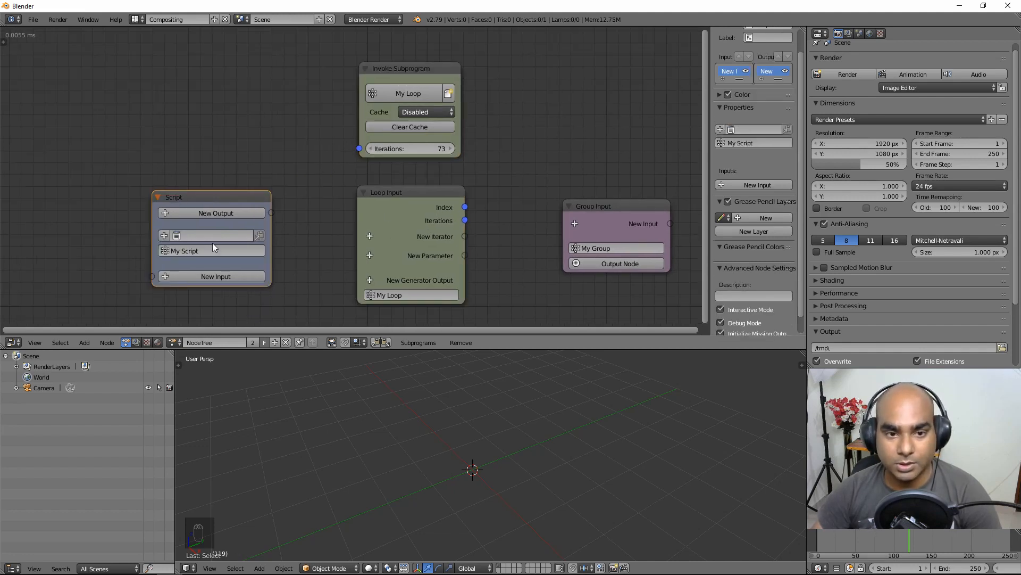
key(w)
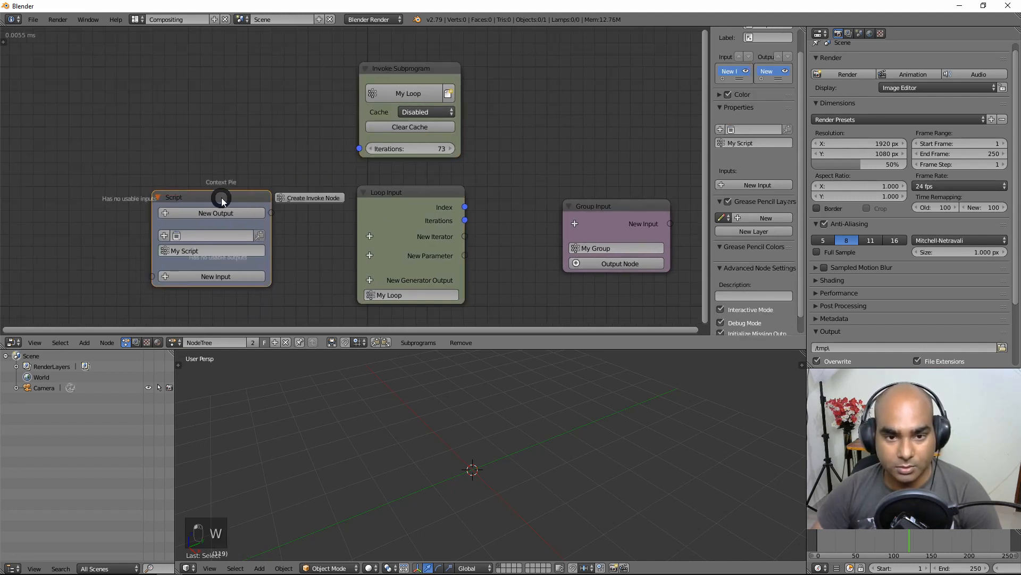
click(290, 198)
click(164, 88)
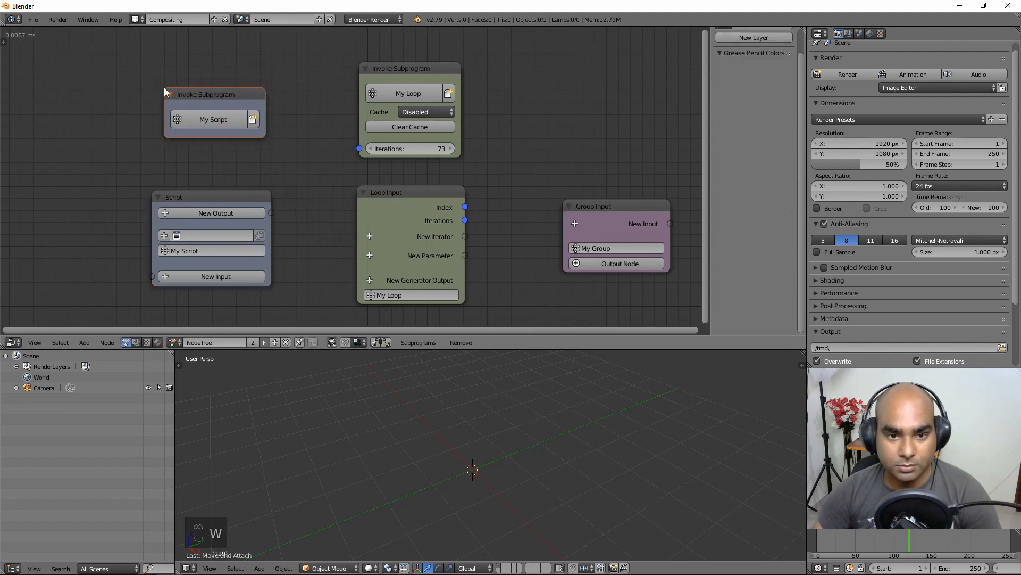
scroll(757, 154, up, 2)
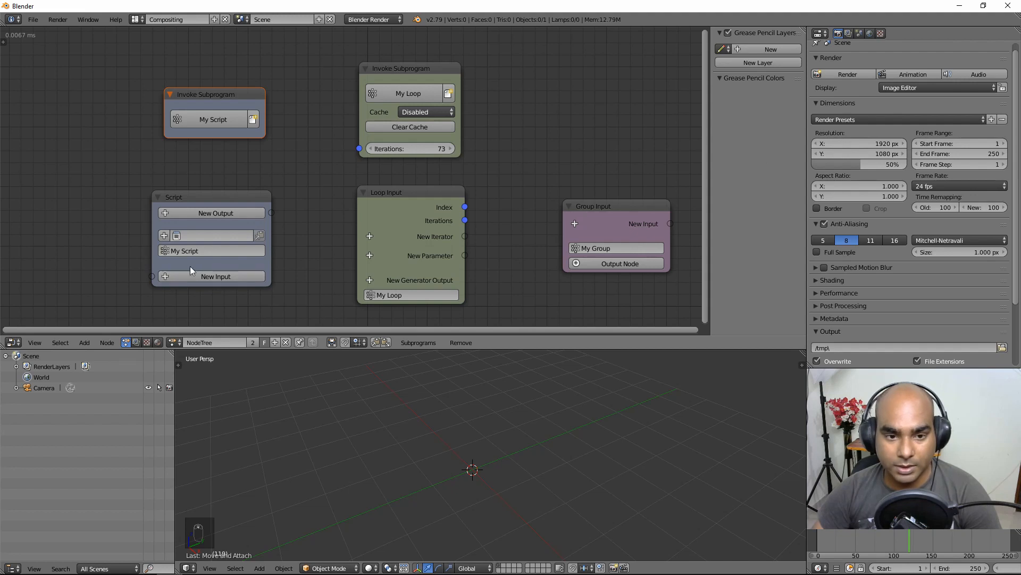
Step: Add a Falloff input to My Script and enable Show Cache Options on its invoke node
click(216, 275)
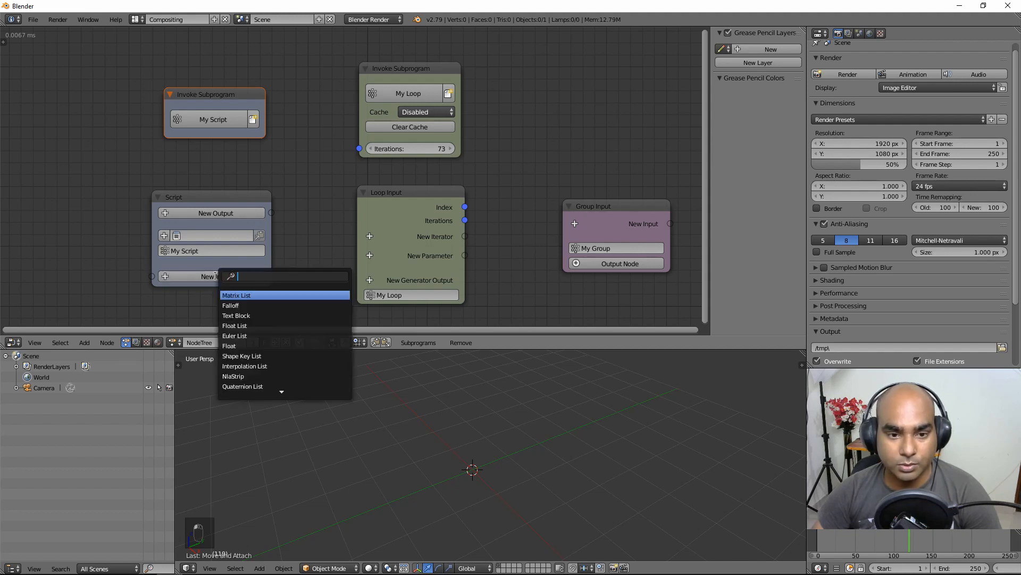
click(245, 306)
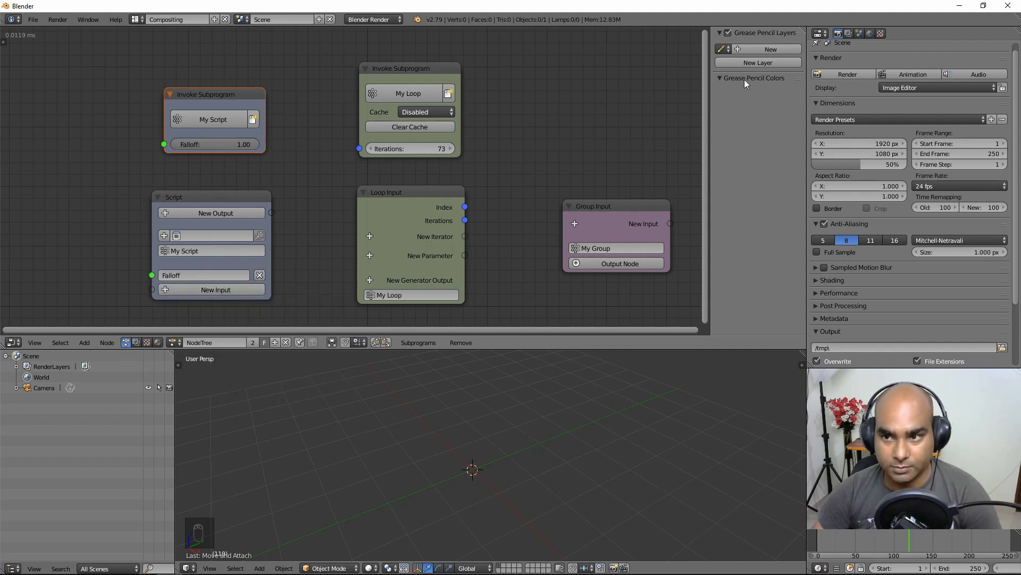
click(231, 98)
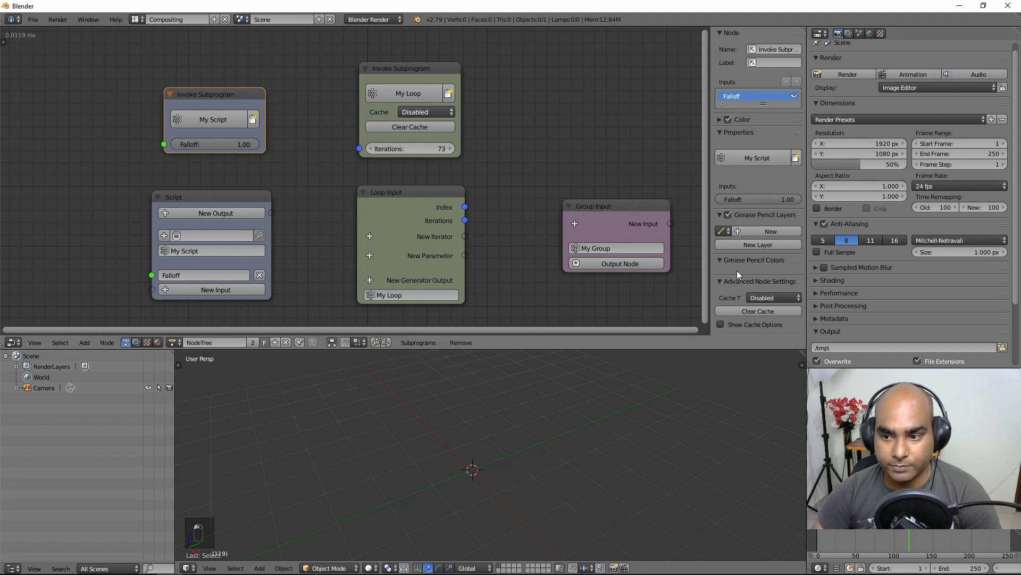
click(722, 324)
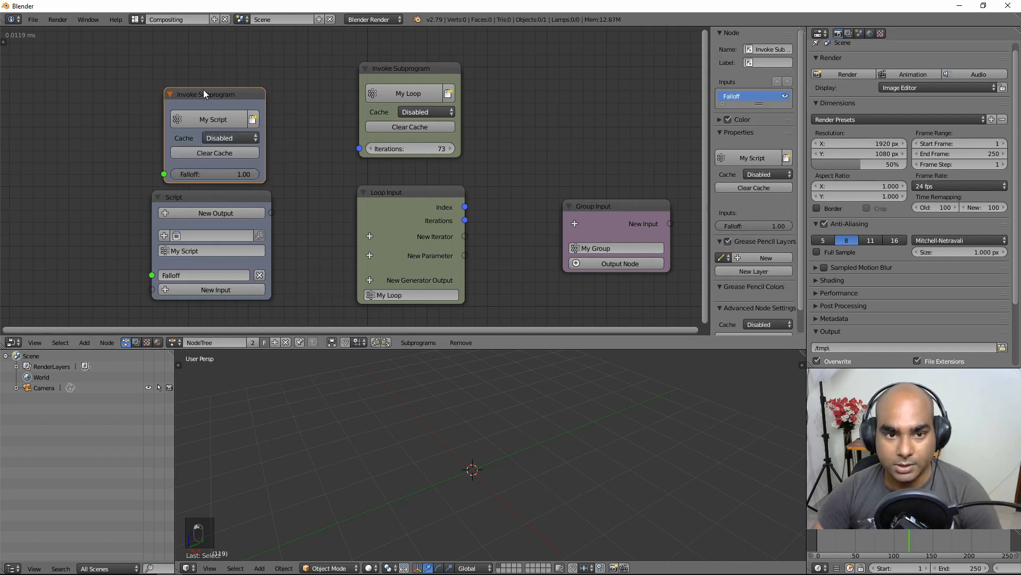
drag(203, 91, 198, 73)
Step: Shift the view left and center on the selected Group Input node
middle_drag(320, 134, 277, 132)
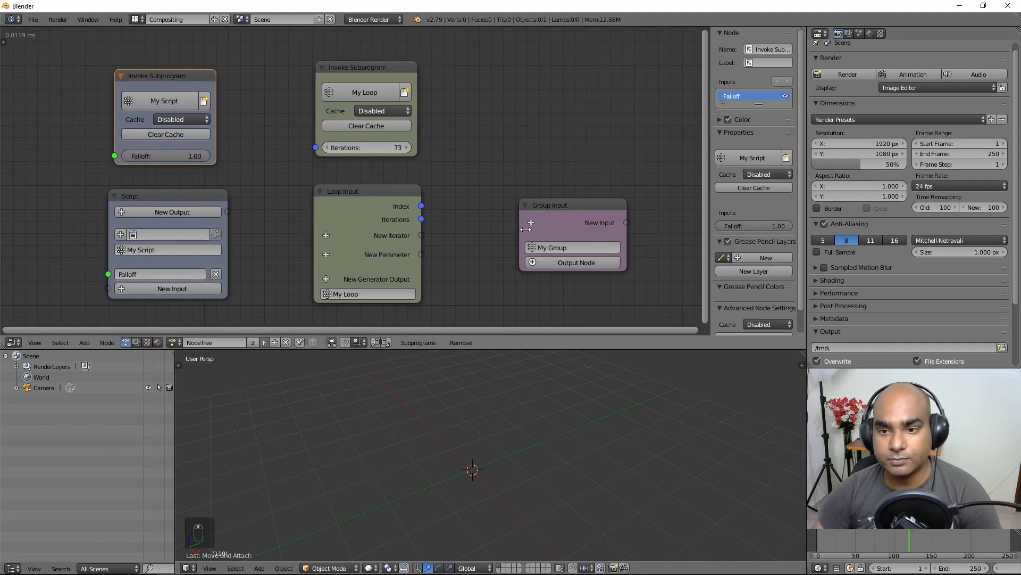
click(565, 205)
middle_drag(563, 165, 427, 172)
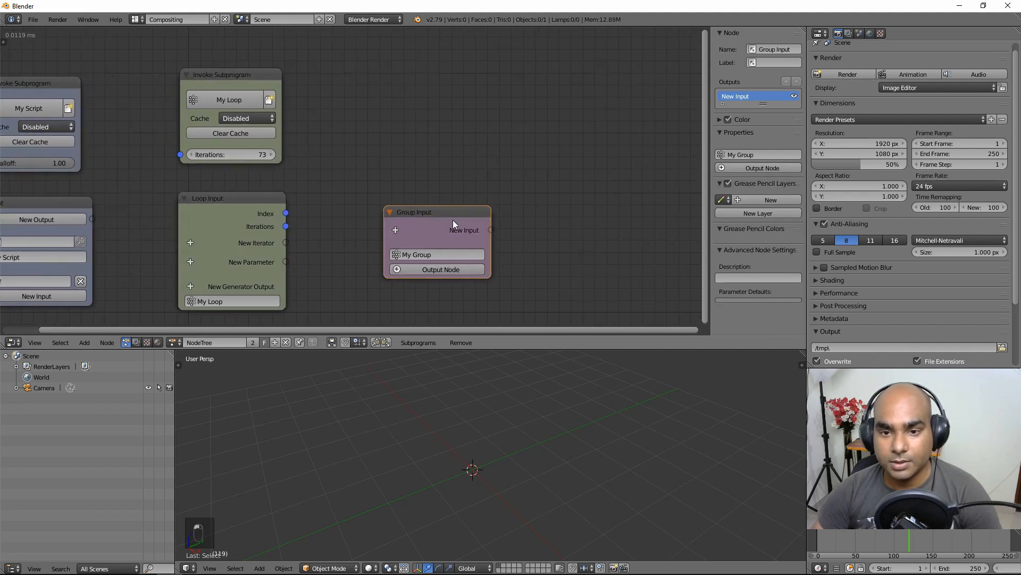
Step: Create a Group Output node for My Group and a My Group invoke node above Group Input
click(433, 271)
click(534, 202)
key(w)
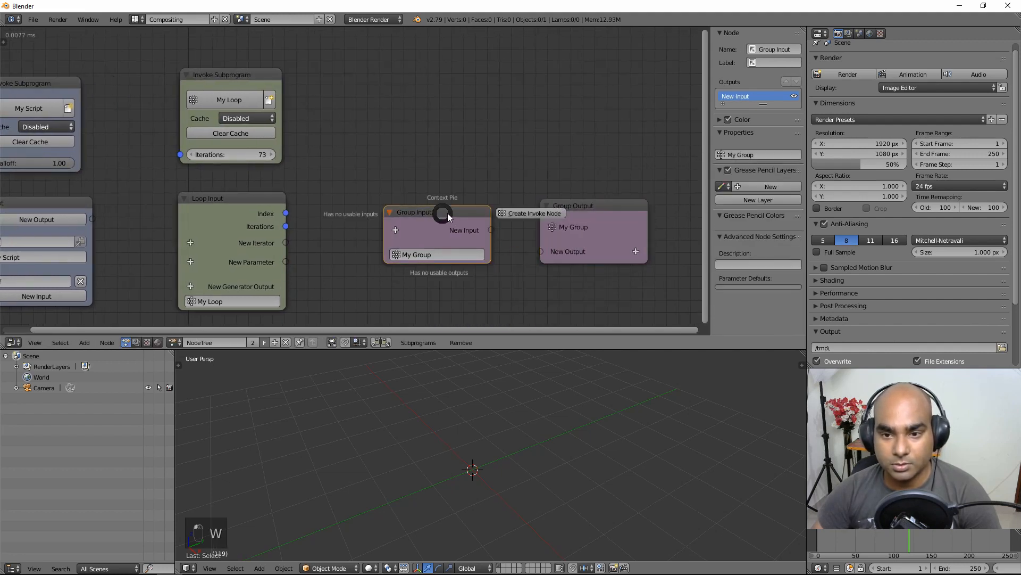
click(517, 211)
click(396, 115)
middle_drag(529, 123, 543, 125)
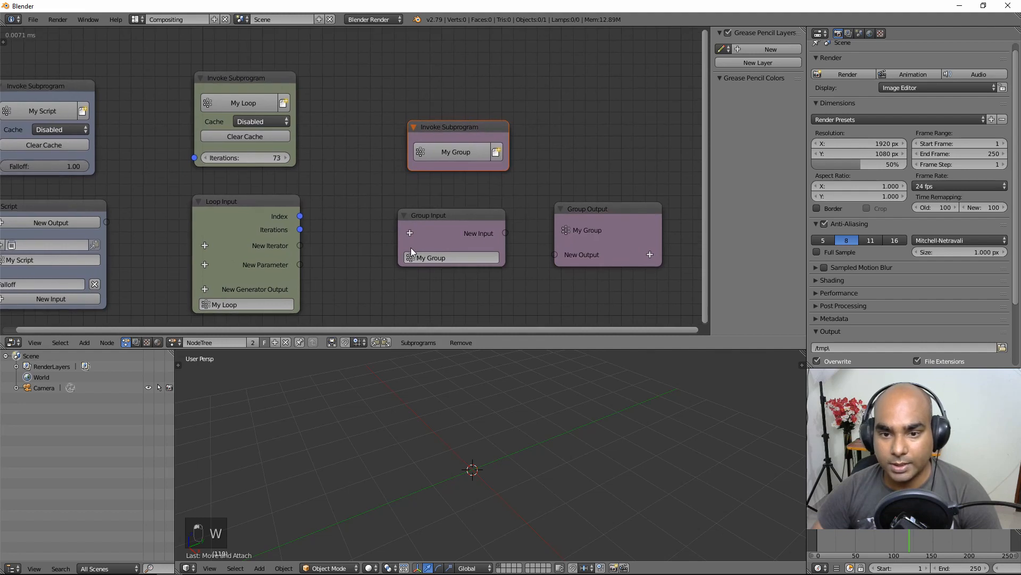
Step: Add an Euler List input to My Group and enable Show Cache Options on its invoke node
click(409, 232)
click(442, 294)
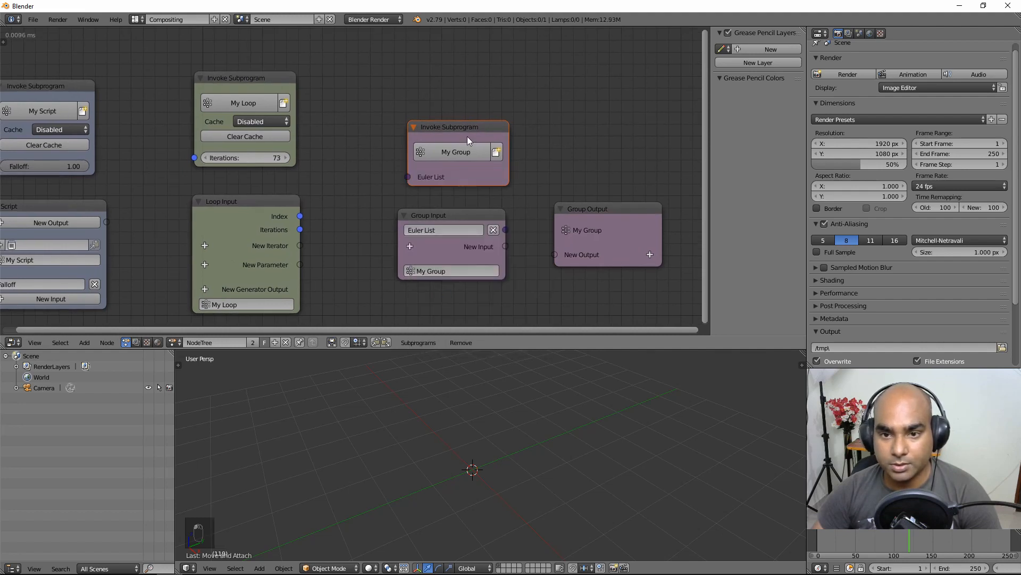
click(490, 133)
click(745, 326)
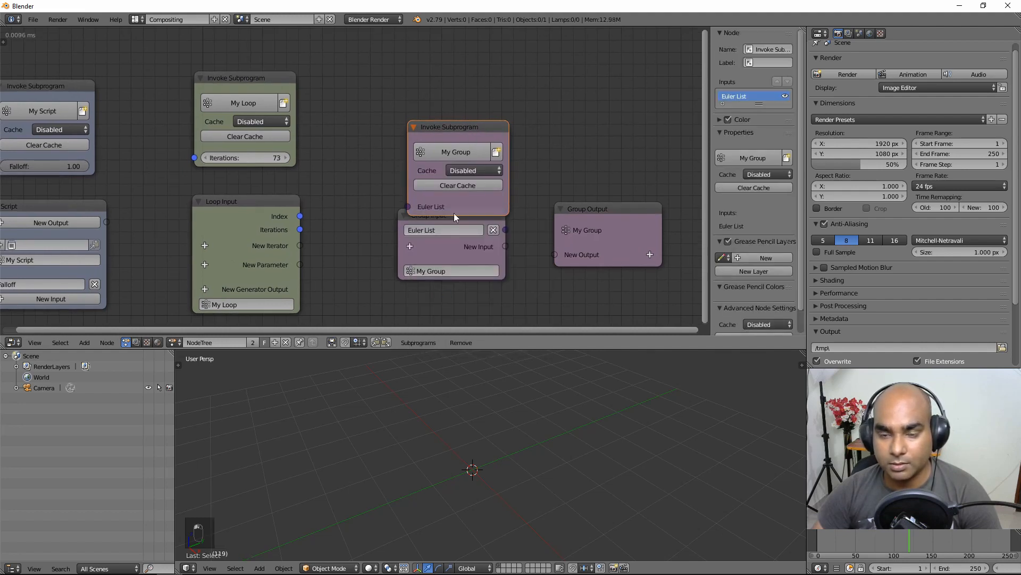
drag(457, 126, 453, 95)
scroll(328, 168, down, 1)
scroll(328, 167, down, 2)
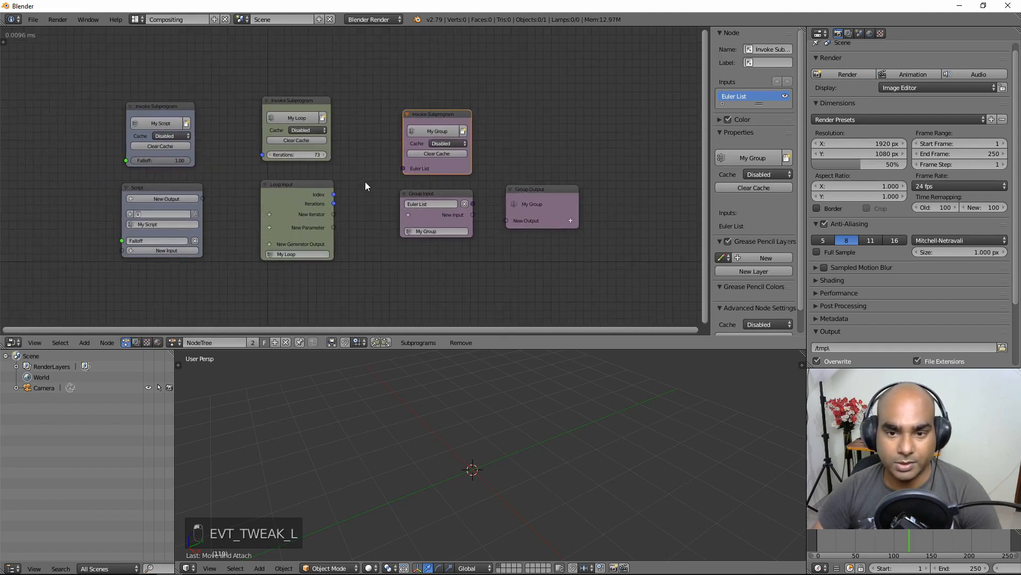
Step: Box-select the lower row of subprogram nodes and move it further down
drag(612, 176, 132, 311)
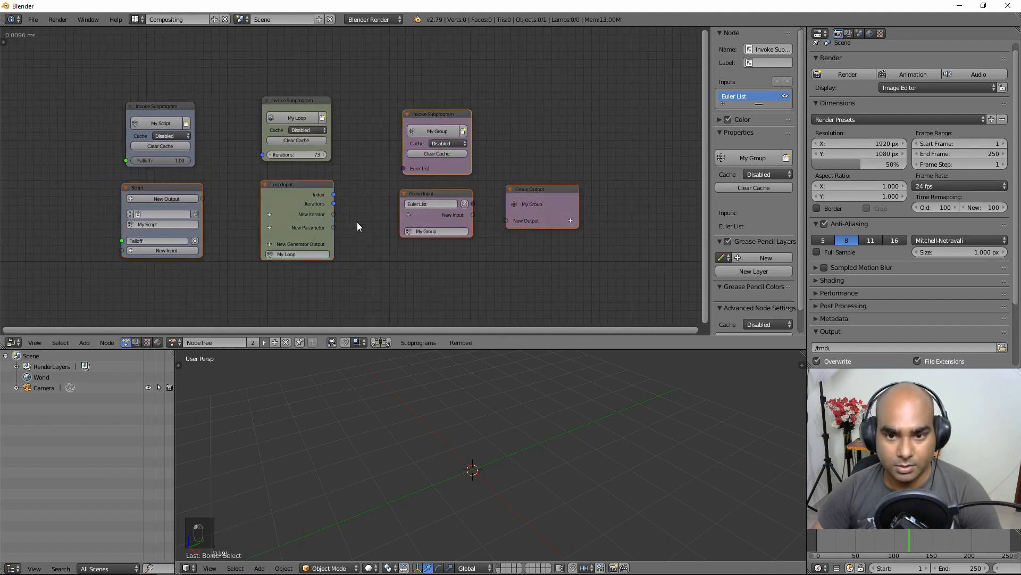
key(a)
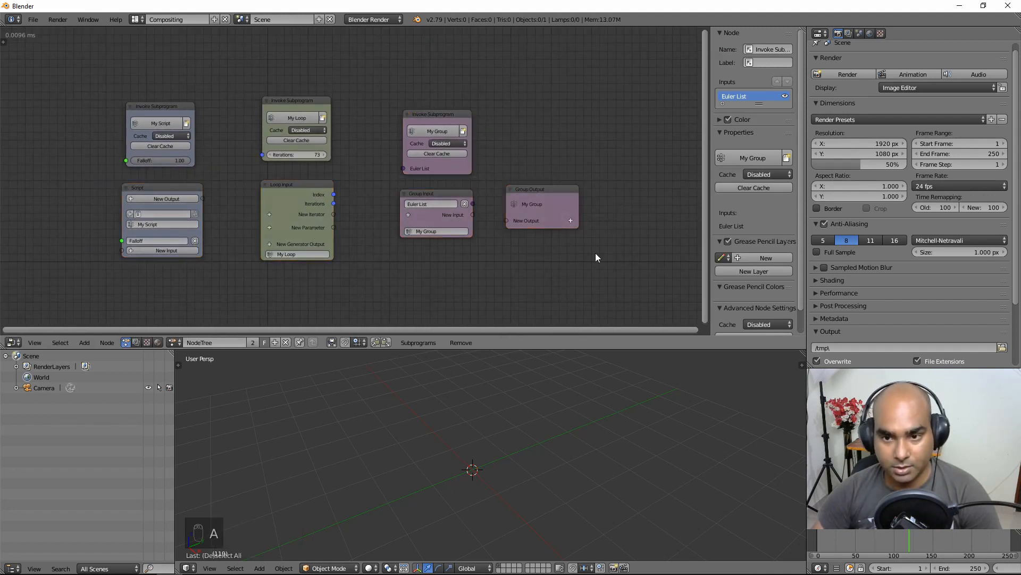
drag(621, 201, 101, 329)
key(g)
click(294, 306)
Step: Arrange the My Script, My Loop and My Group invoke nodes side by side in a row
middle_drag(269, 217, 289, 261)
drag(133, 108, 519, 257)
scroll(388, 260, up, 2)
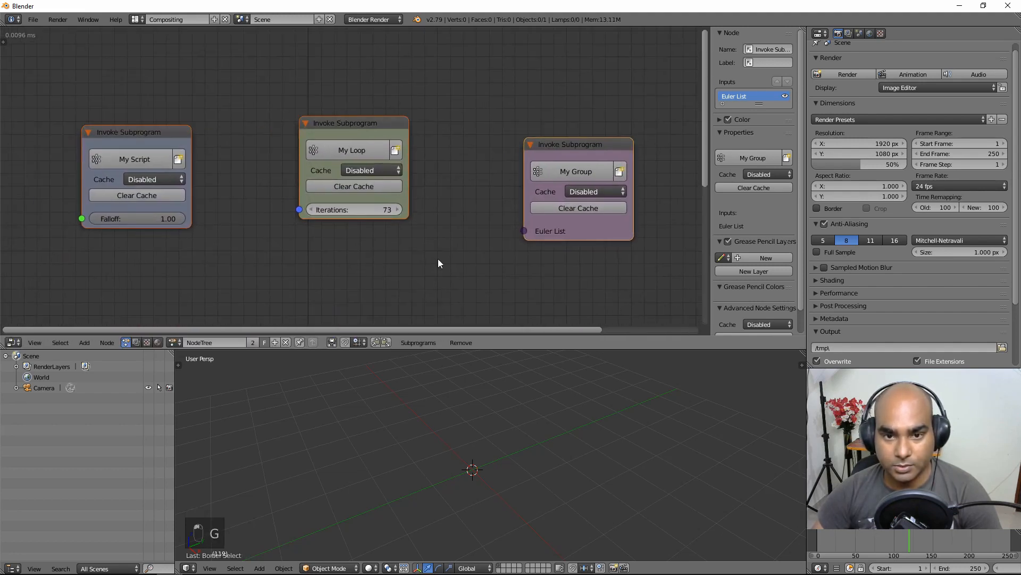
drag(388, 117, 379, 139)
drag(543, 137, 500, 127)
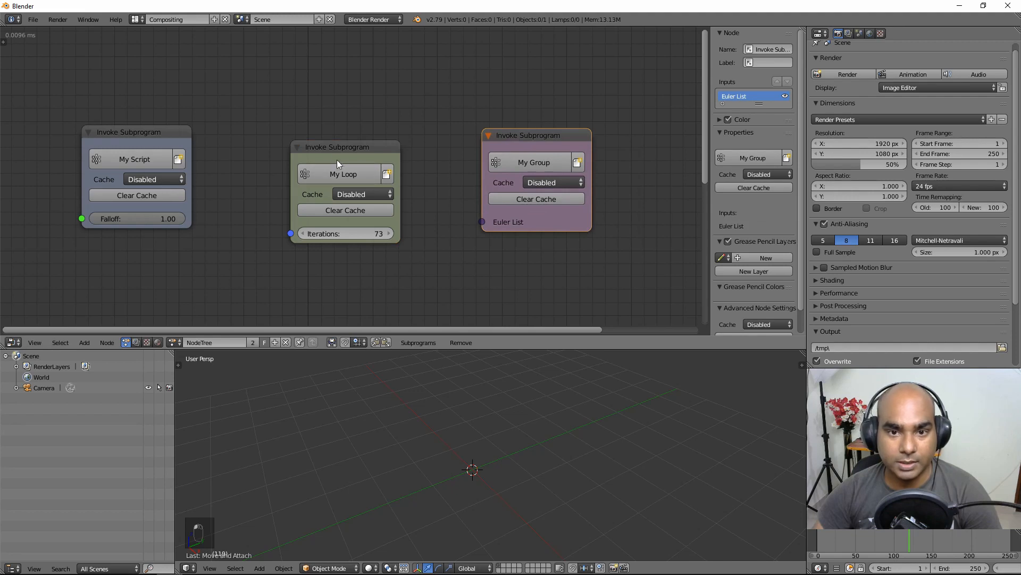
drag(338, 156, 343, 141)
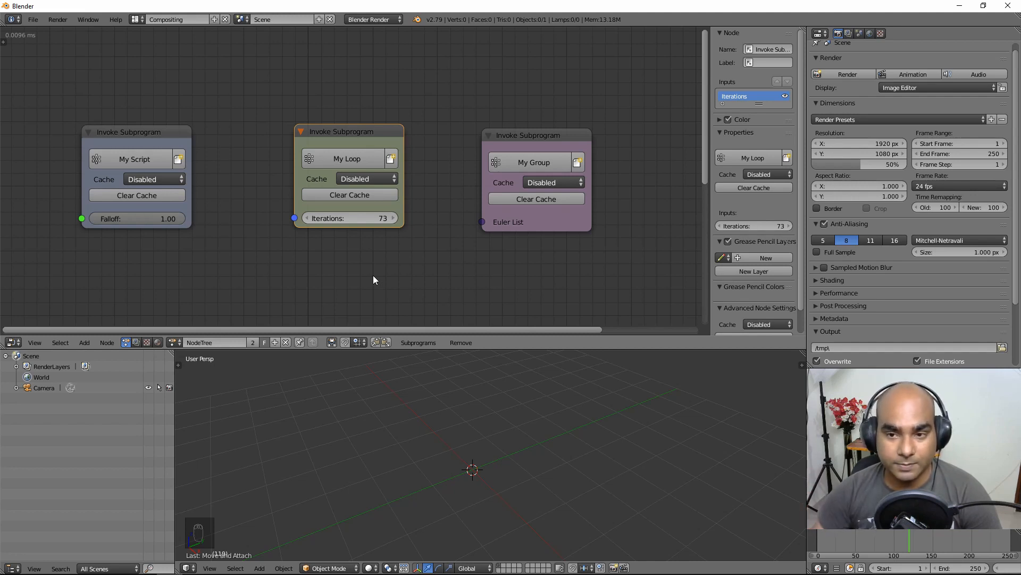
scroll(374, 278, down, 1)
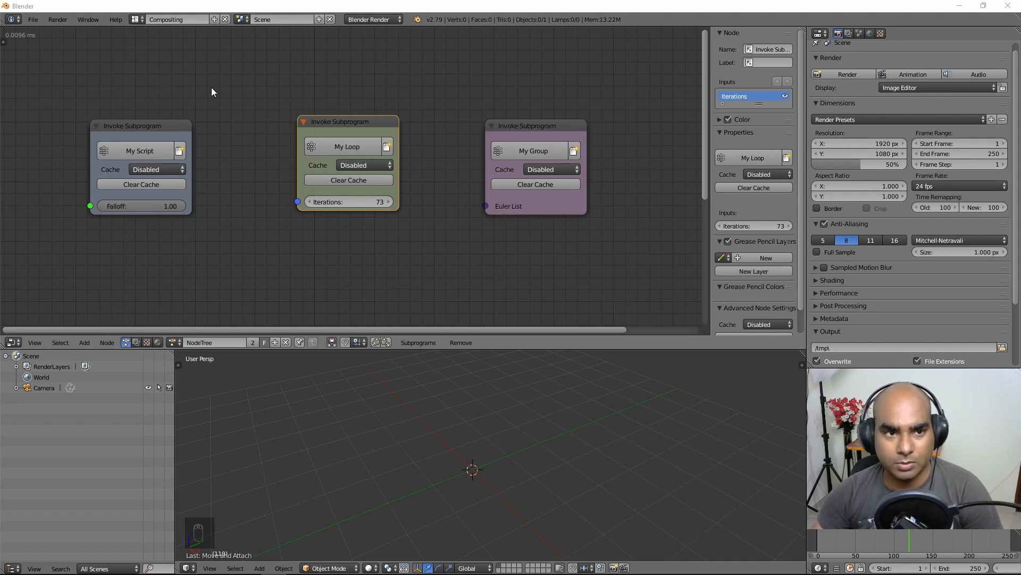
click(33, 19)
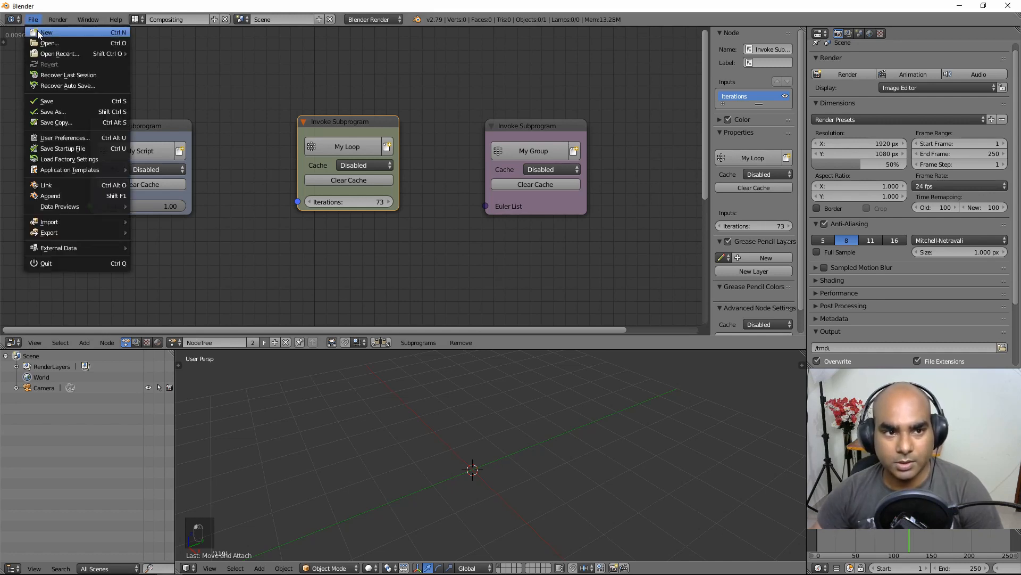
Step: Start a new blank file, re-enable on-screen key display, and open the Append library browser
click(39, 34)
click(41, 39)
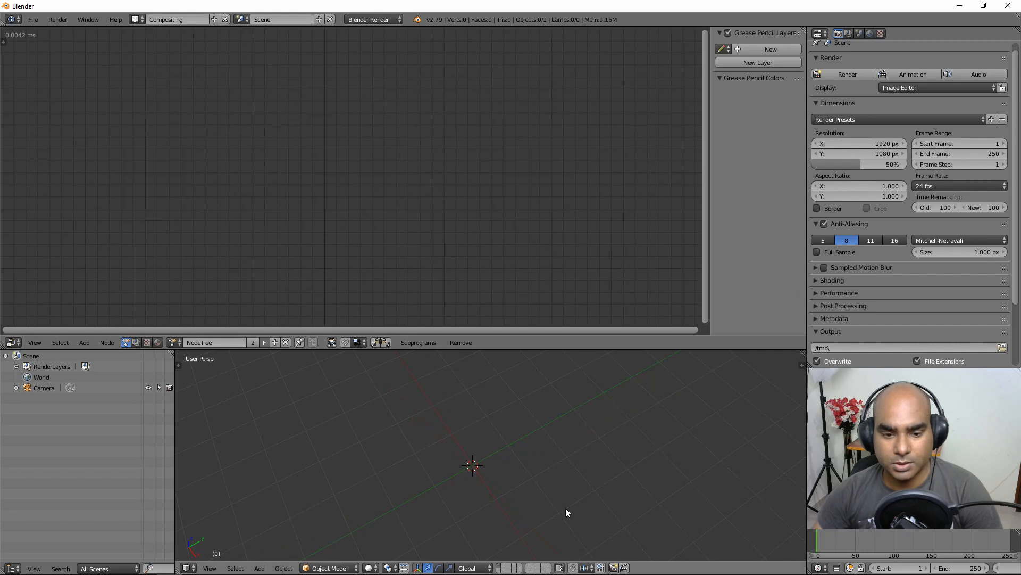
key(n)
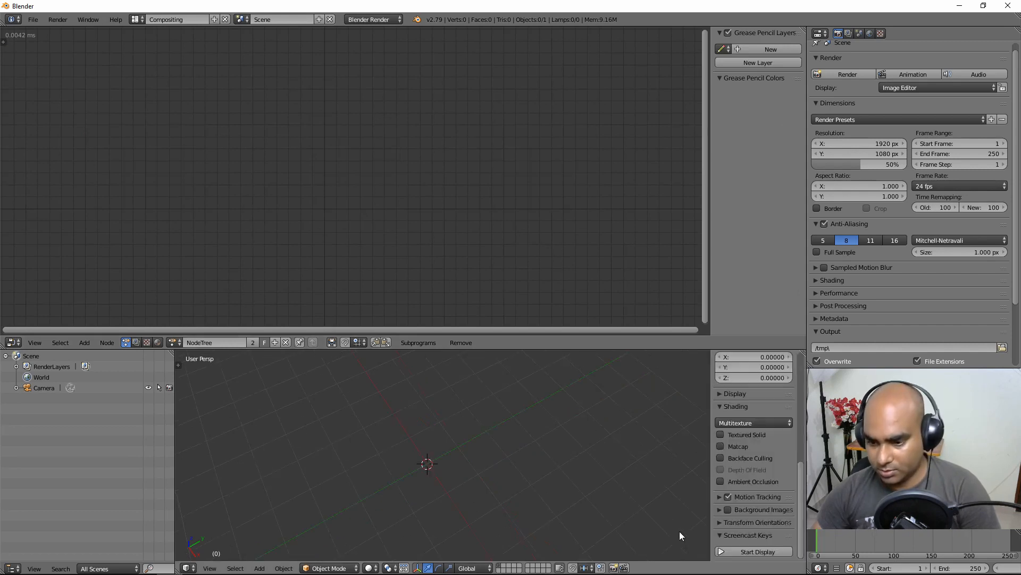
click(759, 551)
key(n)
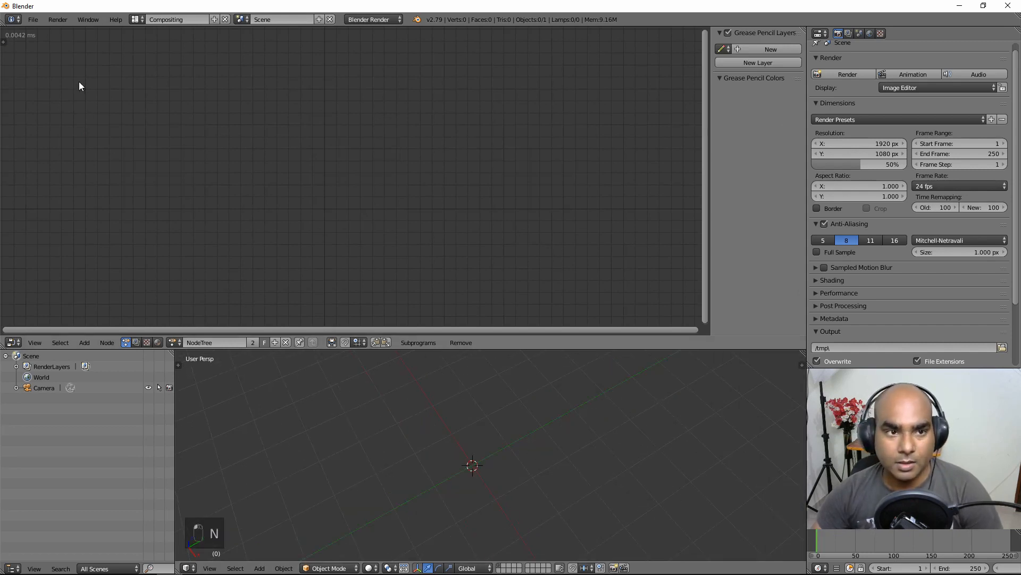
click(33, 19)
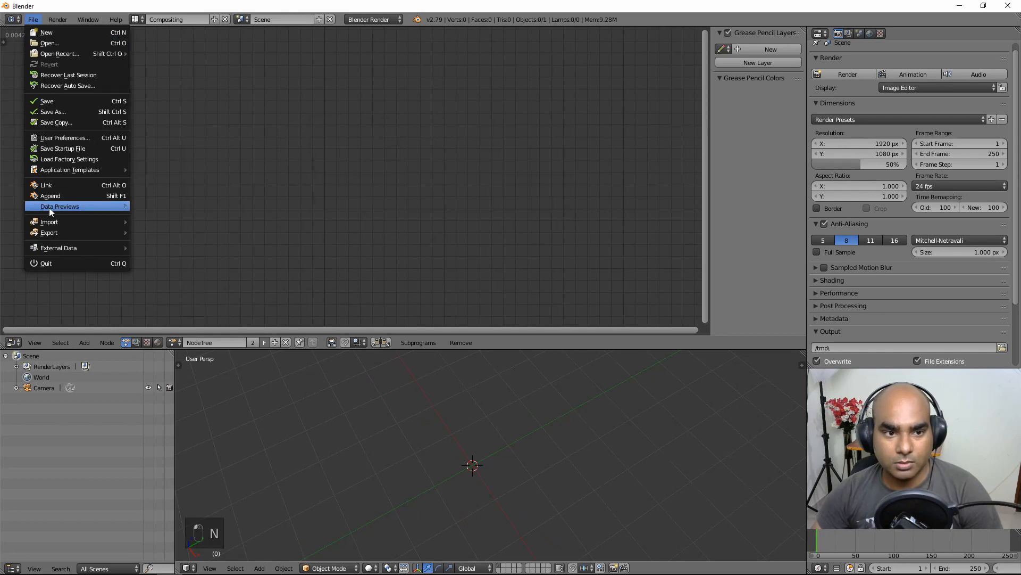
click(81, 197)
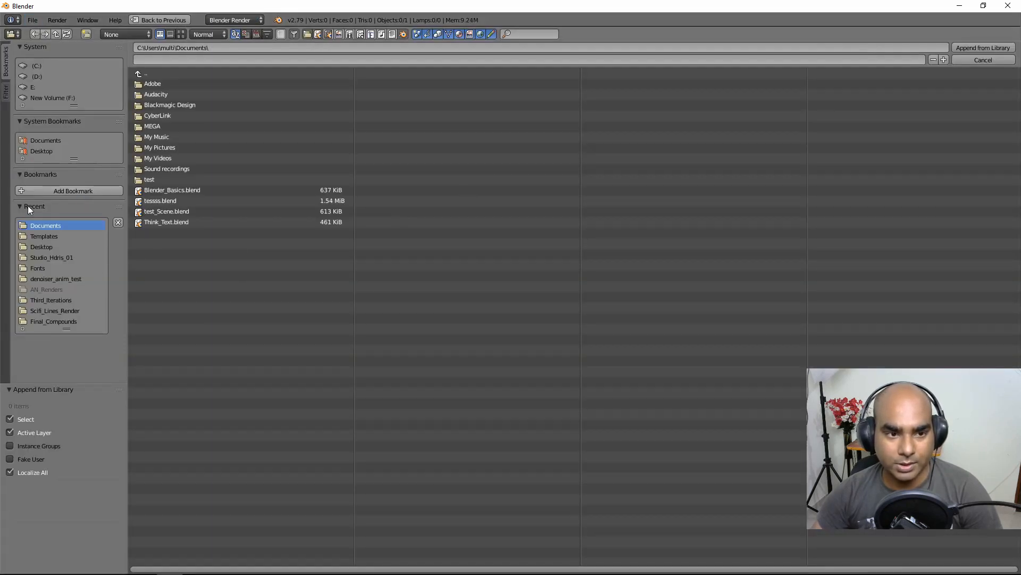
Step: Append Compound_Marker_NT and Compound_marks_NT from Desktop/HUD_AN_Nodes_V1.blend's NodeTree folder
click(43, 152)
click(205, 106)
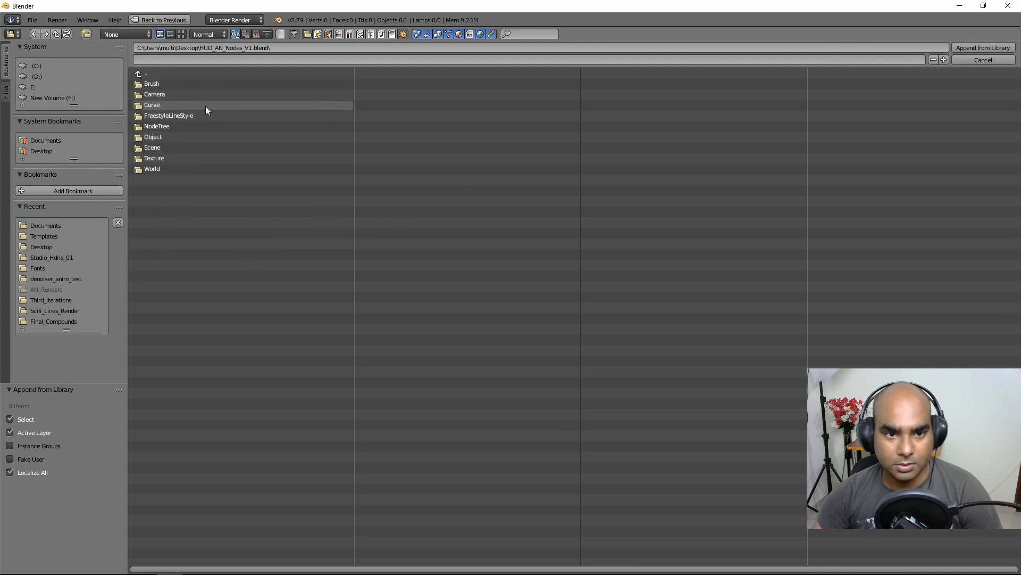
click(155, 126)
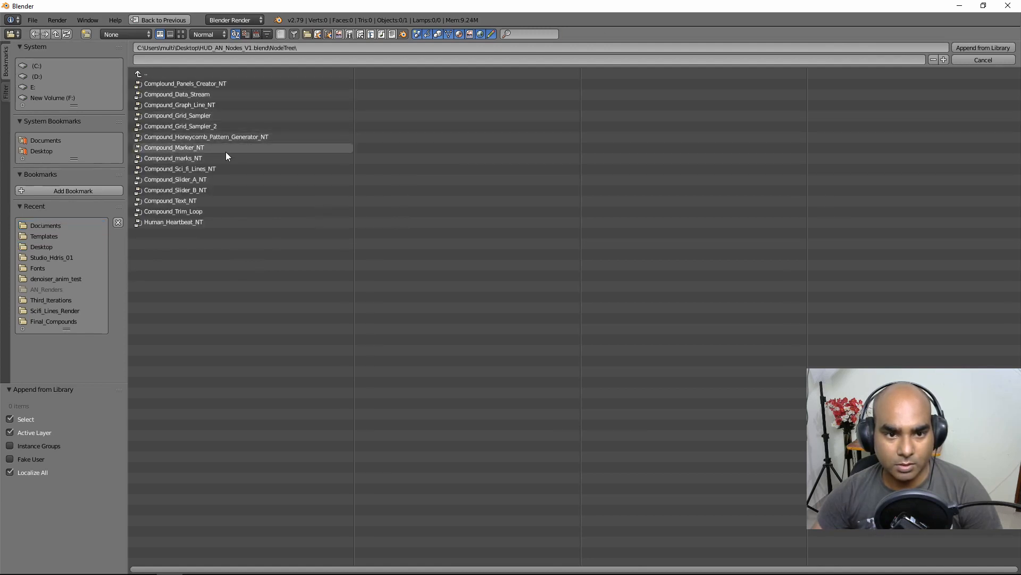
drag(226, 150, 177, 161)
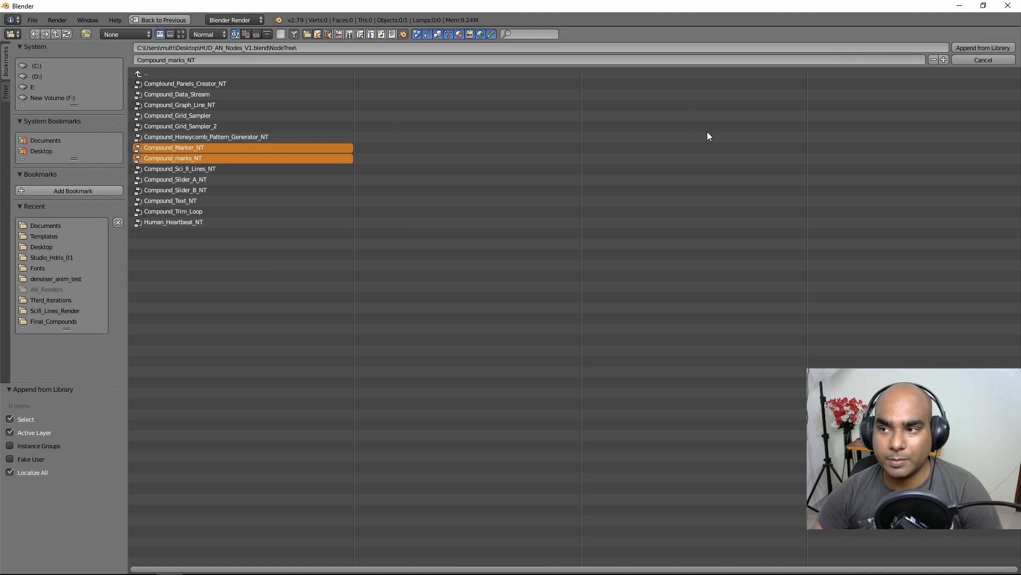
click(998, 49)
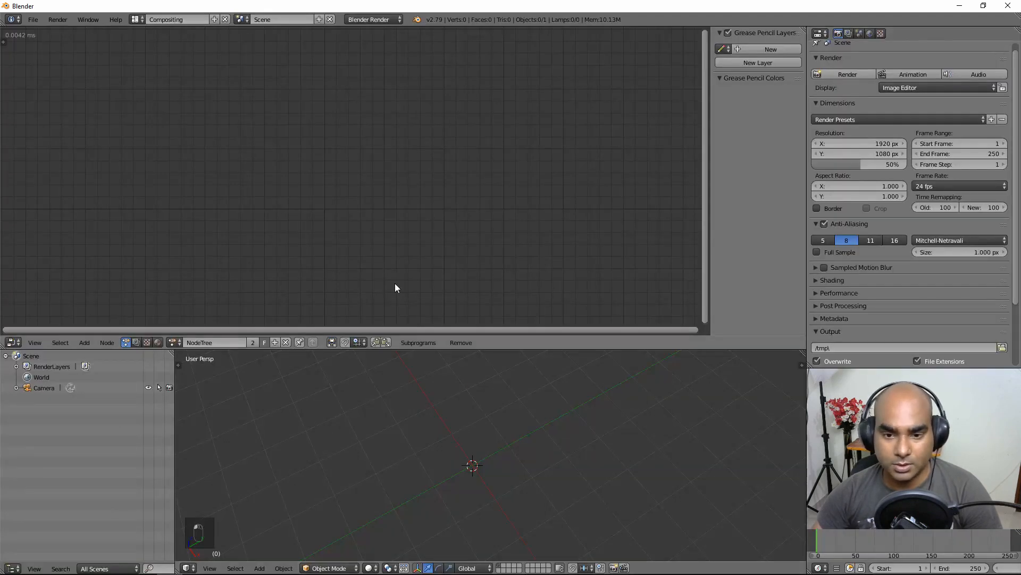
click(414, 344)
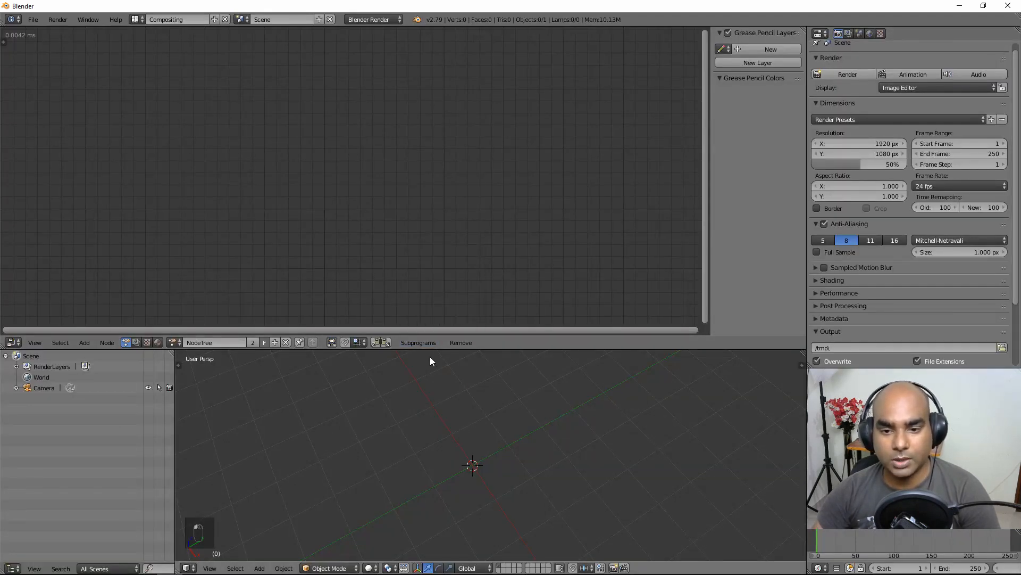
Step: Place a Compound_Marks invoke node at top left and a Compound_Marker invoke node beside it
click(419, 343)
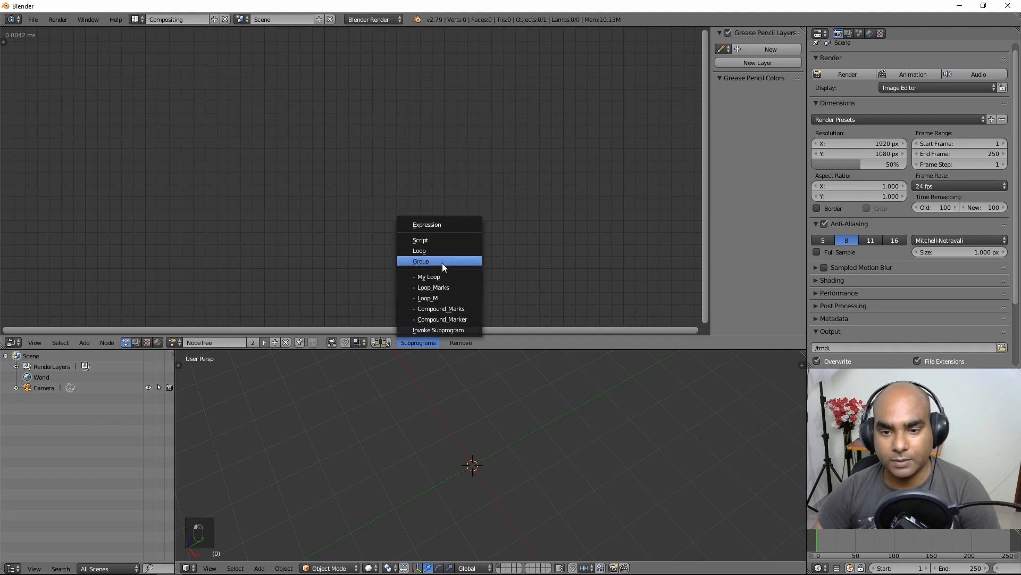
click(455, 311)
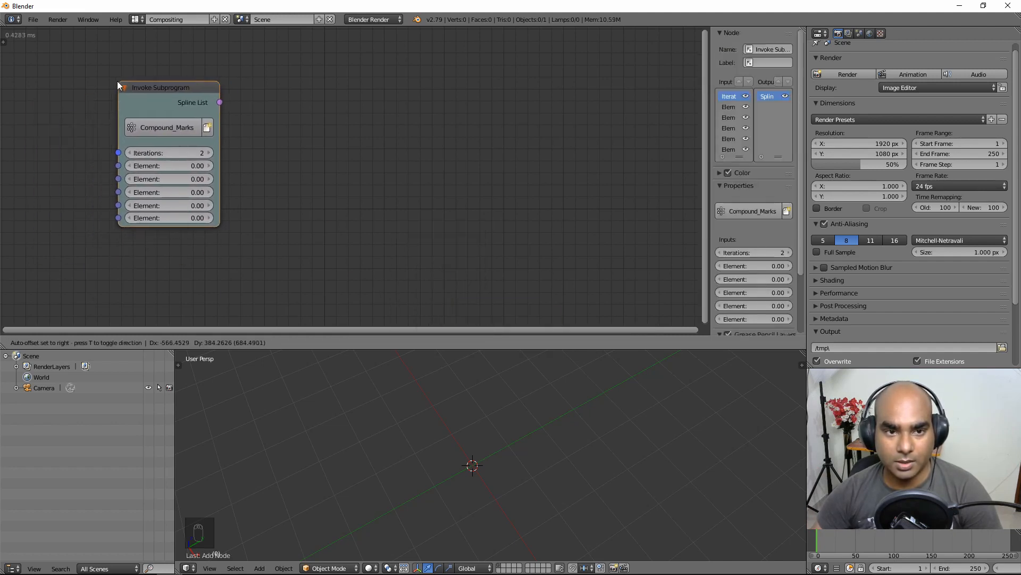
click(118, 85)
click(420, 342)
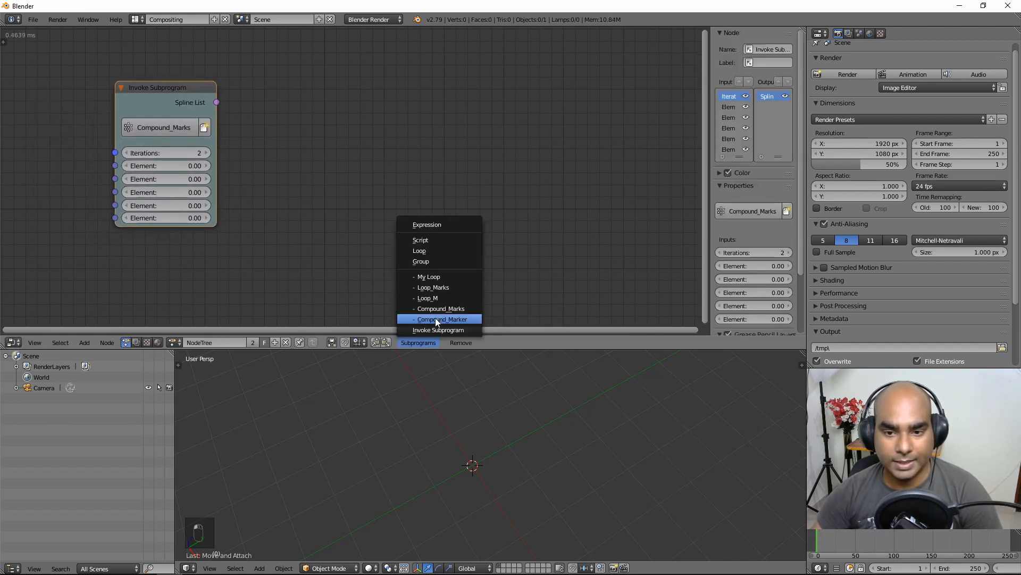
click(470, 320)
click(296, 61)
click(151, 90)
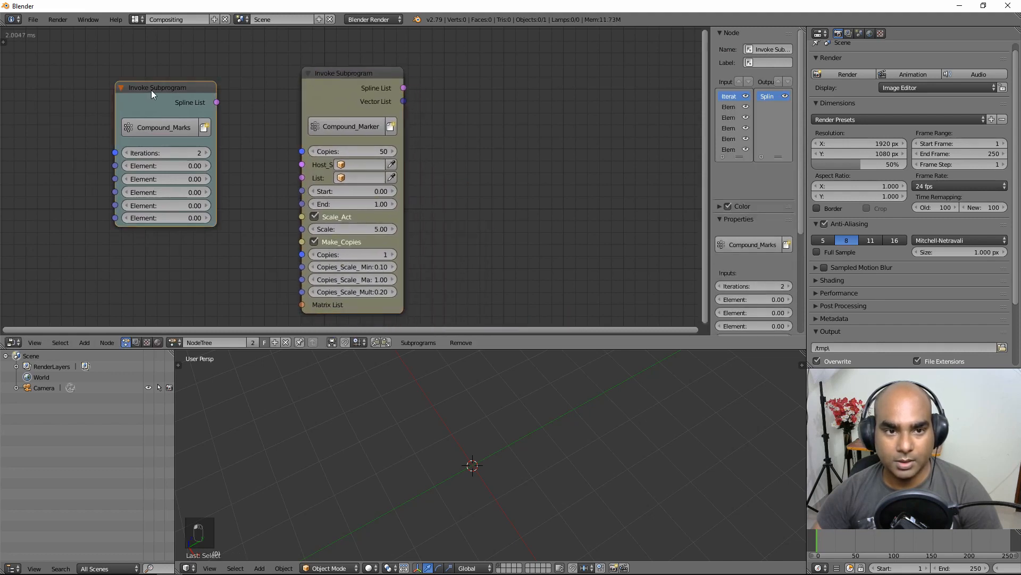
middle_drag(241, 83, 238, 103)
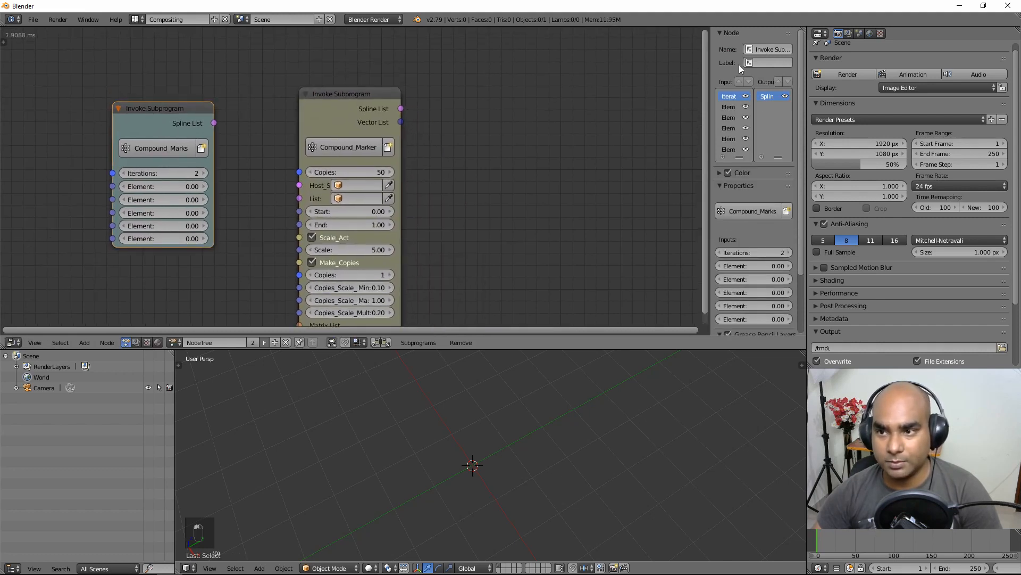
Step: Enter 'Mark' and 'Marker' in the Label fields of the two Invoke Subprogram nodes
text(mar)
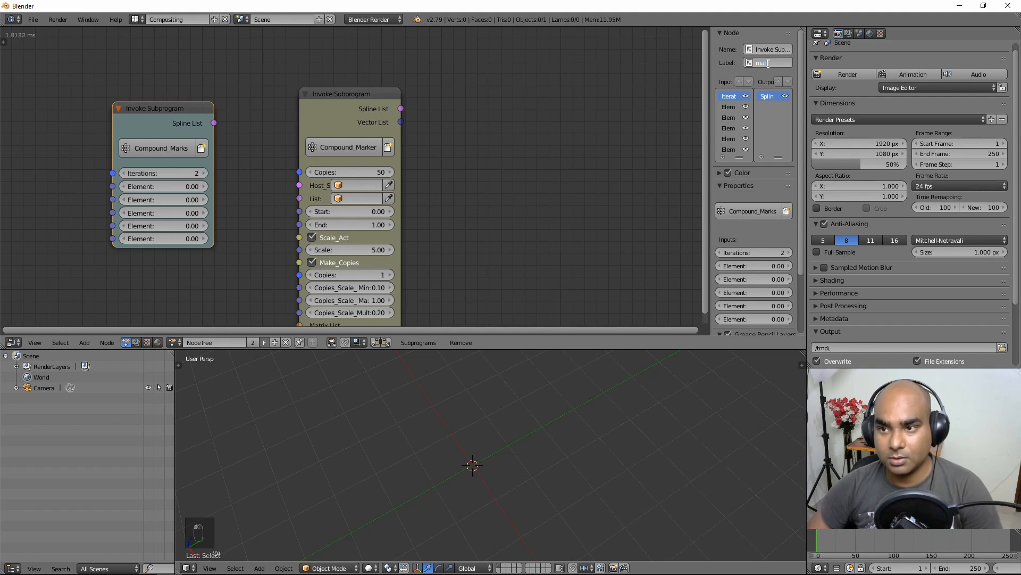
key(BackSpace)
key(BackSpace)
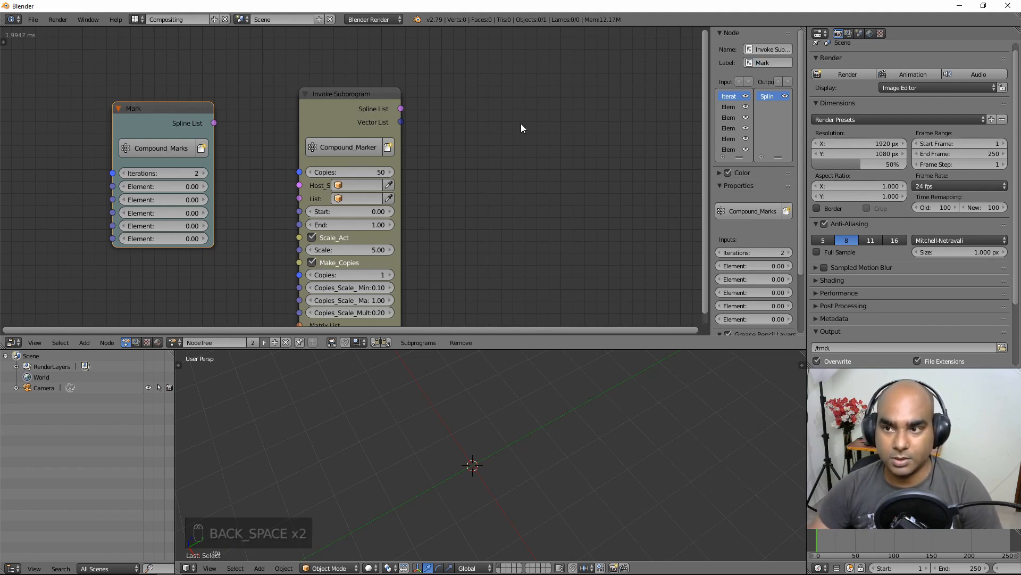
click(362, 95)
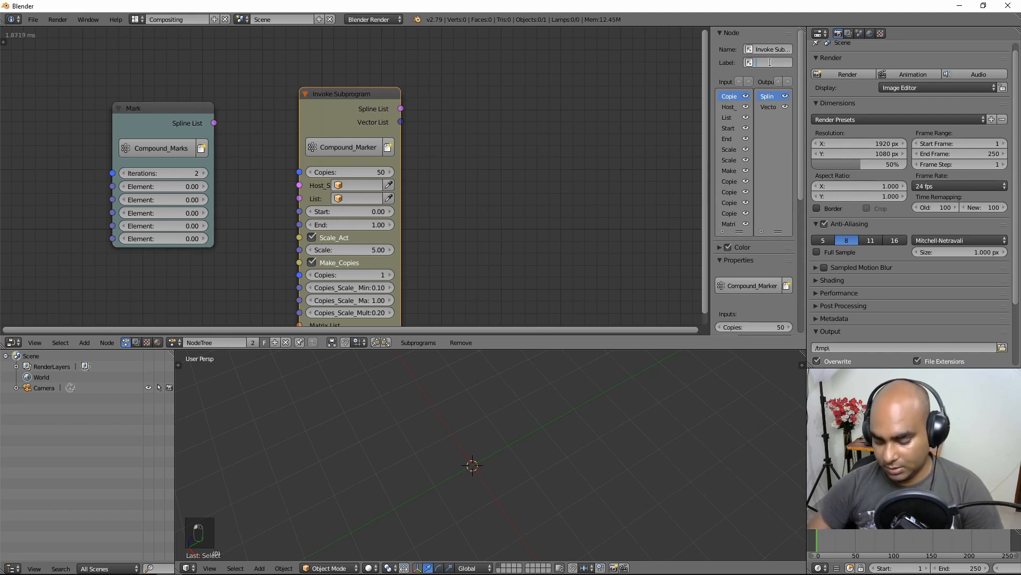
text(Mark)
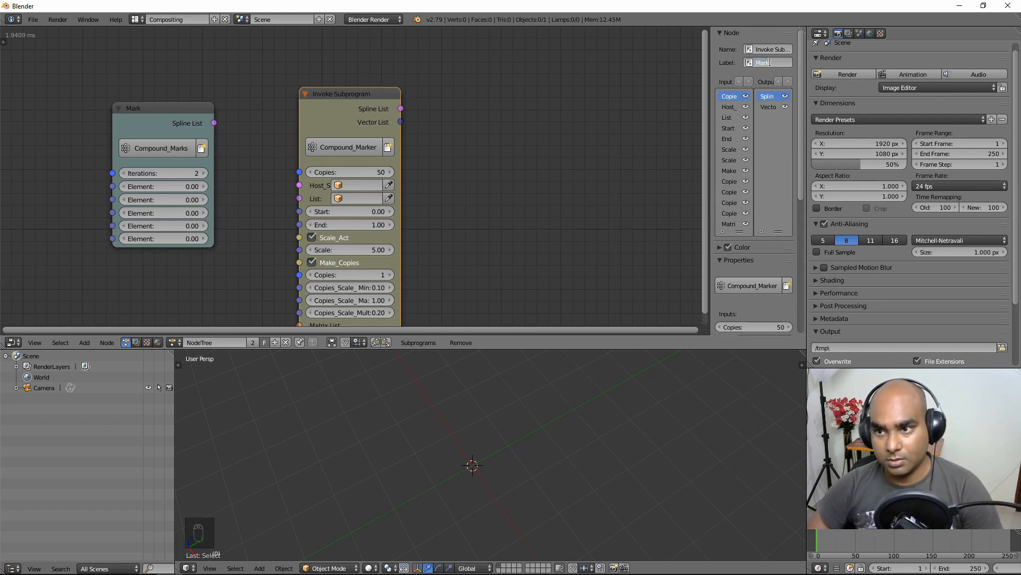
text(er)
key(Return)
mouse_move(496, 161)
ctrl+middle_down()
mouse_move(497, 192)
mouse_move(503, 175)
ctrl+middle_up()
scroll(519, 436, up, 2)
Step: Add a Bezier circle to the scene and hide it in the viewport
key(shift+a)
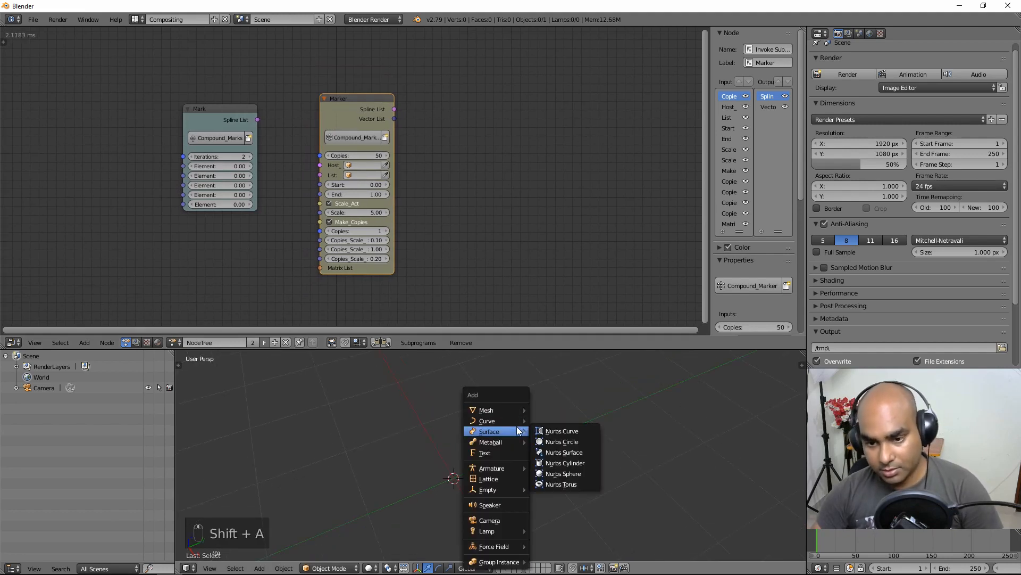
mouse_move(513, 419)
click(560, 430)
scroll(515, 460, down, 3)
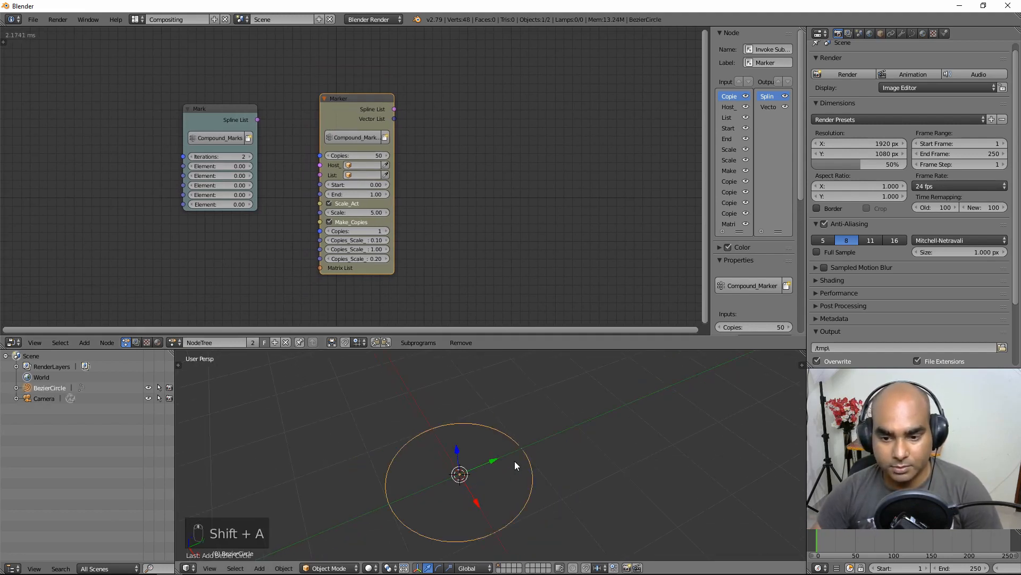
click(149, 388)
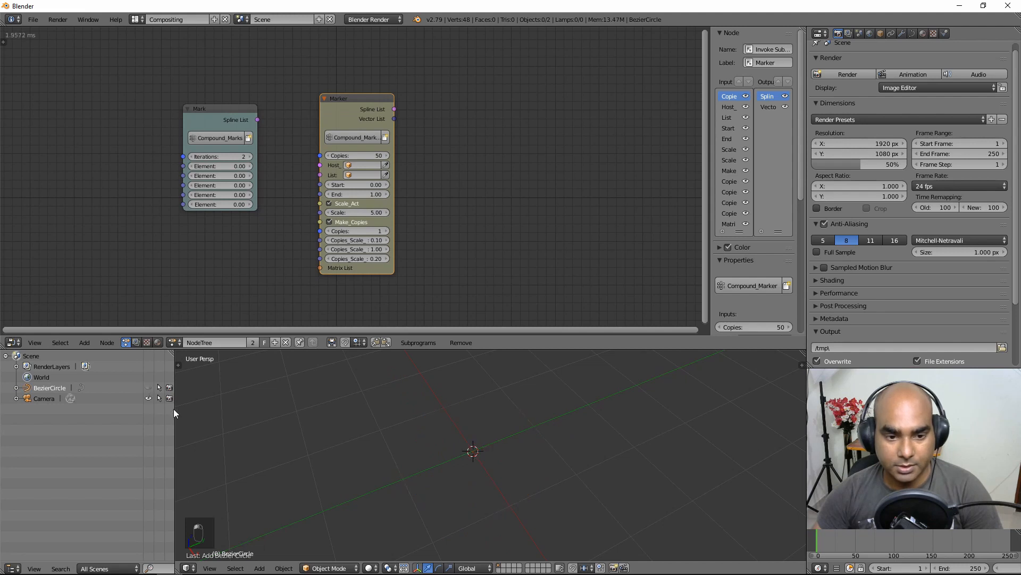
scroll(362, 202, up, 3)
scroll(429, 211, down, 1)
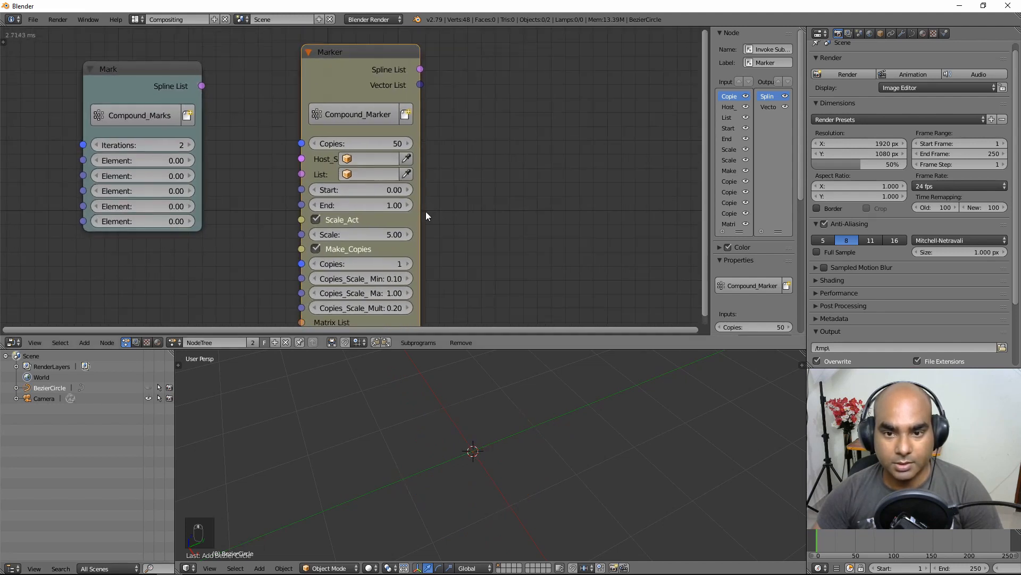
Step: Widen the Marker node, set BezierCircle as its Host_Spline, and move Mark beside it
drag(420, 213, 480, 213)
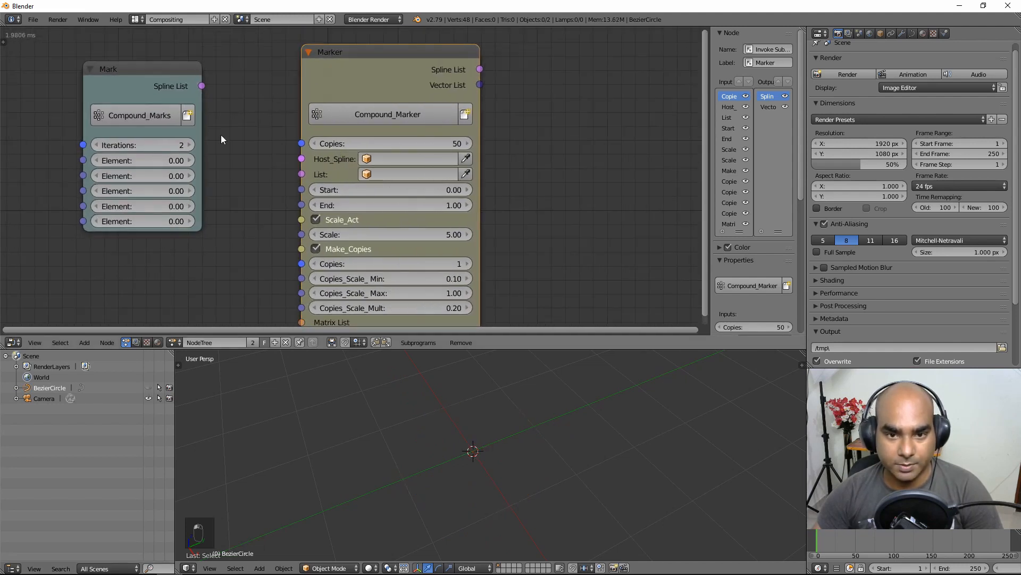
click(385, 156)
click(508, 175)
scroll(513, 183, down, 2)
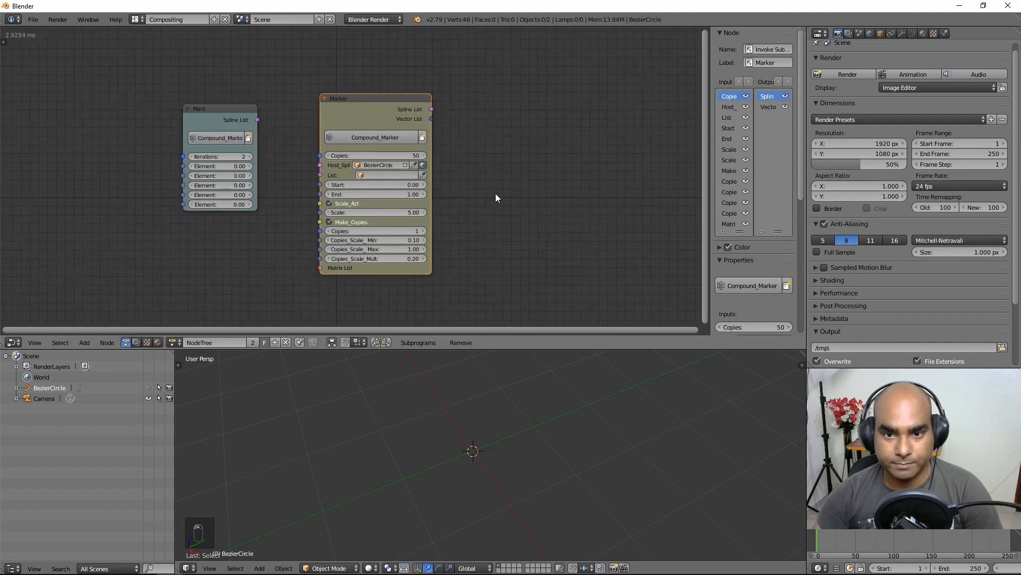
mouse_move(217, 112)
mouse_down()
mouse_move(215, 153)
mouse_move(209, 126)
mouse_move(308, 206)
mouse_move(317, 172)
mouse_up()
drag(207, 128, 190, 149)
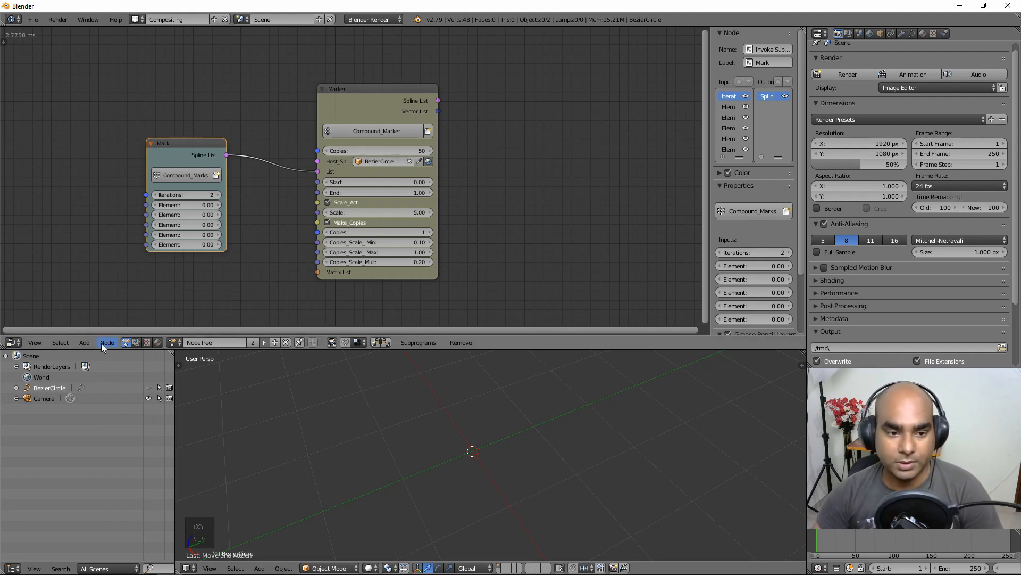
click(84, 343)
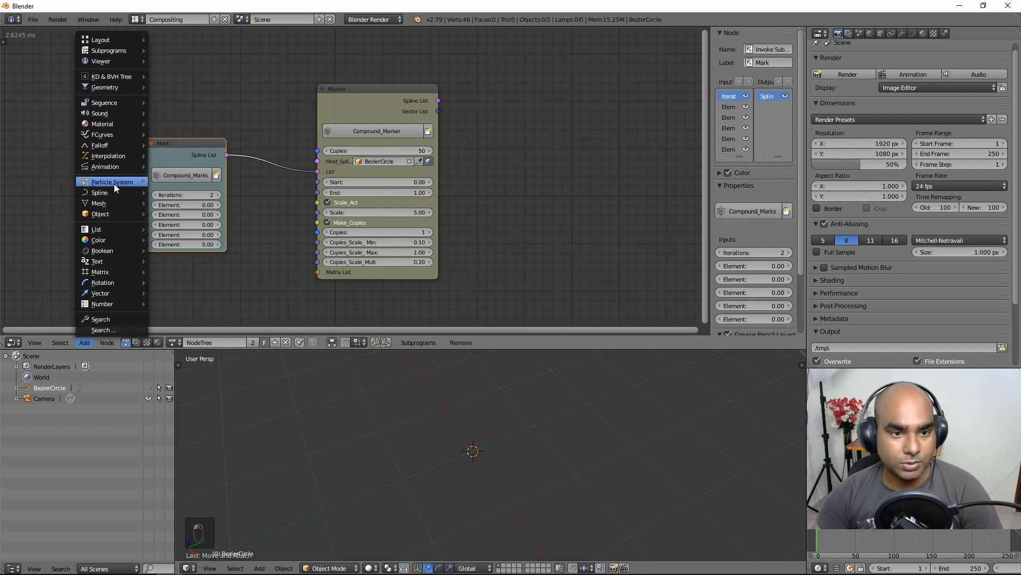
Step: Add a Curve Object Output node fed by Marker's Spline List, writing splines into a new Target object
mouse_move(108, 190)
click(189, 399)
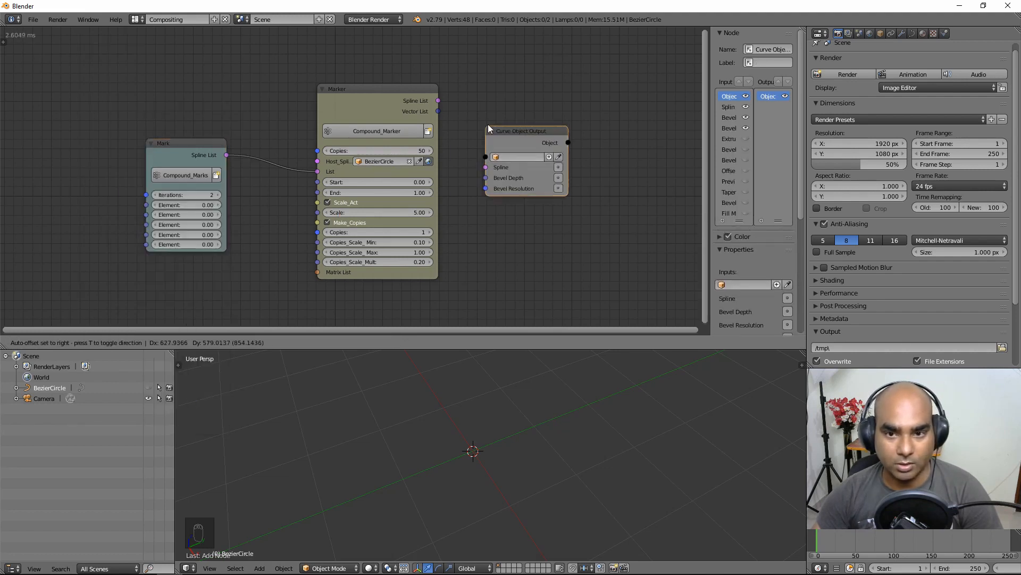
click(508, 98)
mouse_move(439, 101)
mouse_down()
mouse_move(514, 135)
mouse_move(599, 125)
mouse_up()
click(597, 138)
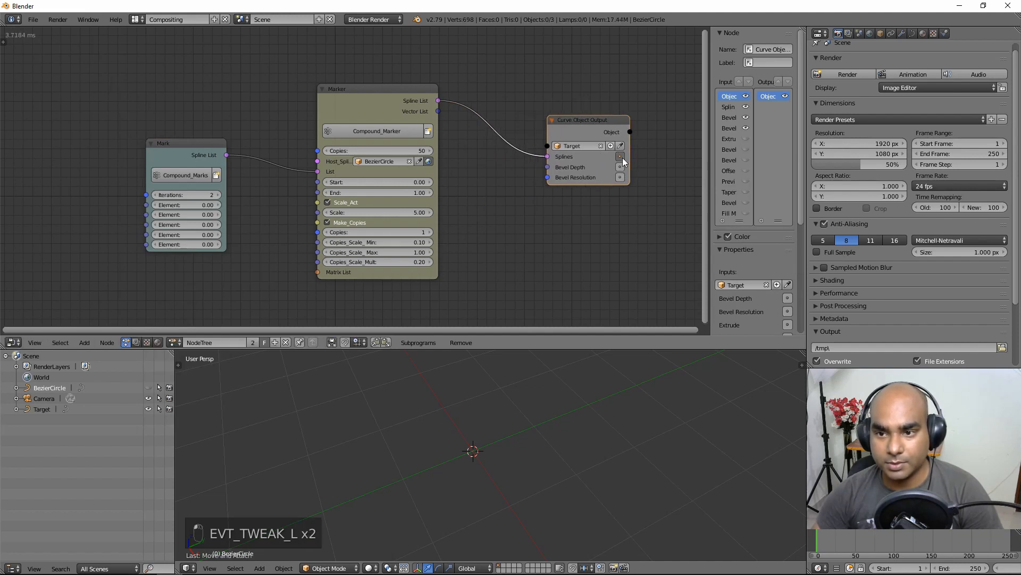
click(621, 157)
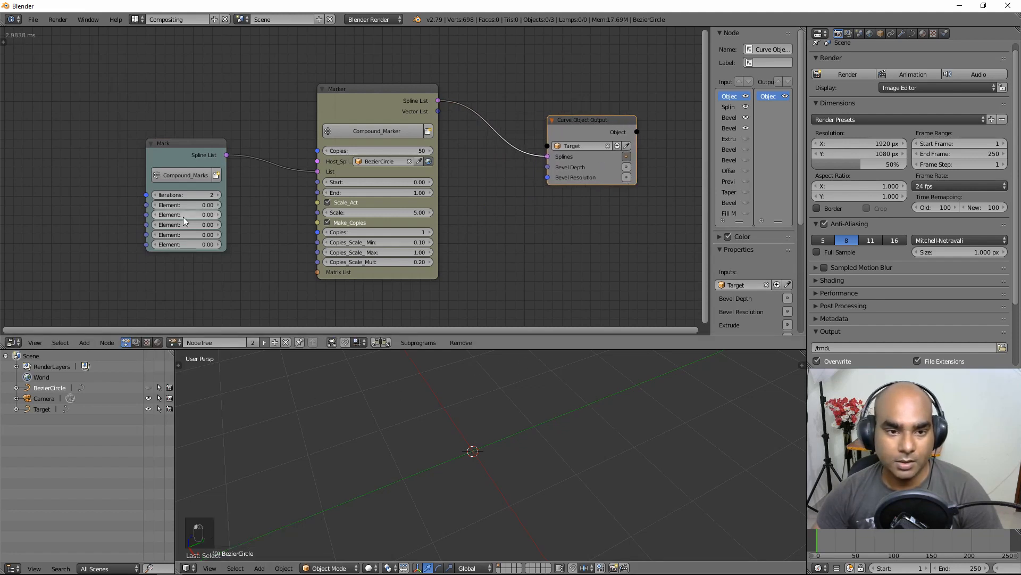
mouse_move(186, 143)
mouse_down()
mouse_move(198, 151)
mouse_move(168, 143)
mouse_up()
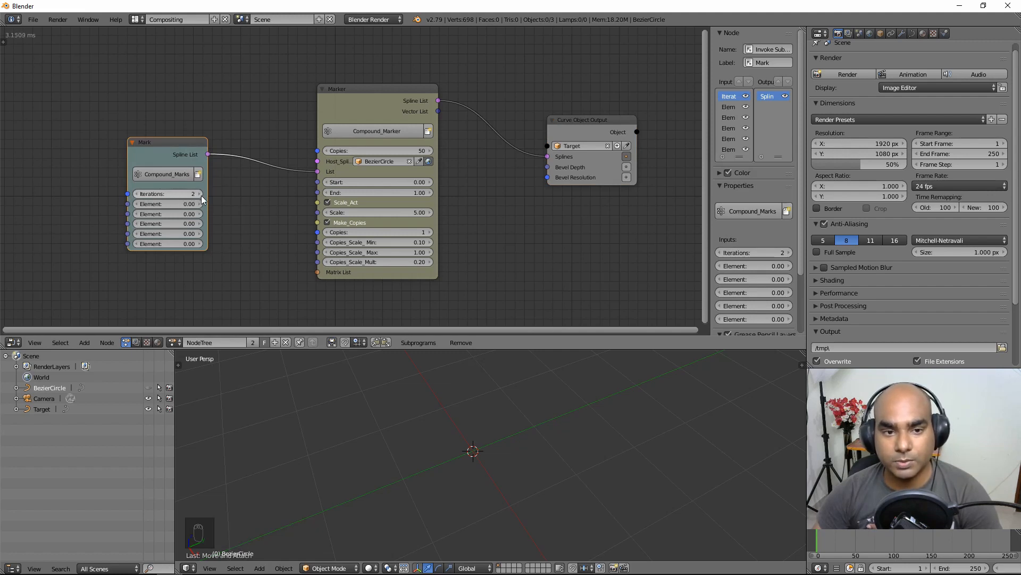
Step: Set the Mark node's first two Element values to 0.51 and 1.05, then inspect the Target tick ring
drag(193, 205, 192, 215)
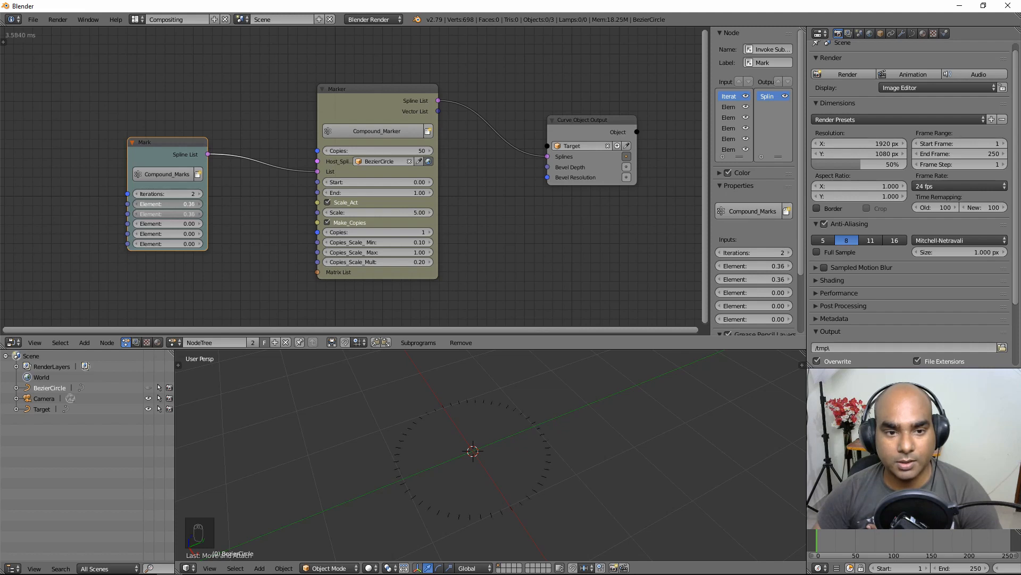
mouse_move(161, 213)
mouse_down()
mouse_move(161, 205)
mouse_move(166, 215)
mouse_move(154, 215)
mouse_up()
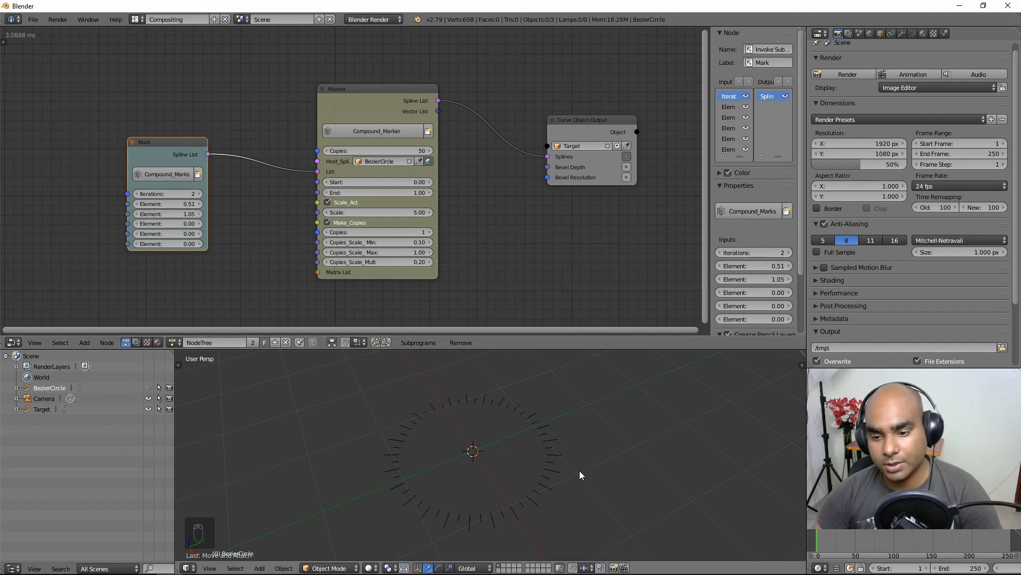
right_click(592, 489)
middle_drag(538, 453, 537, 459)
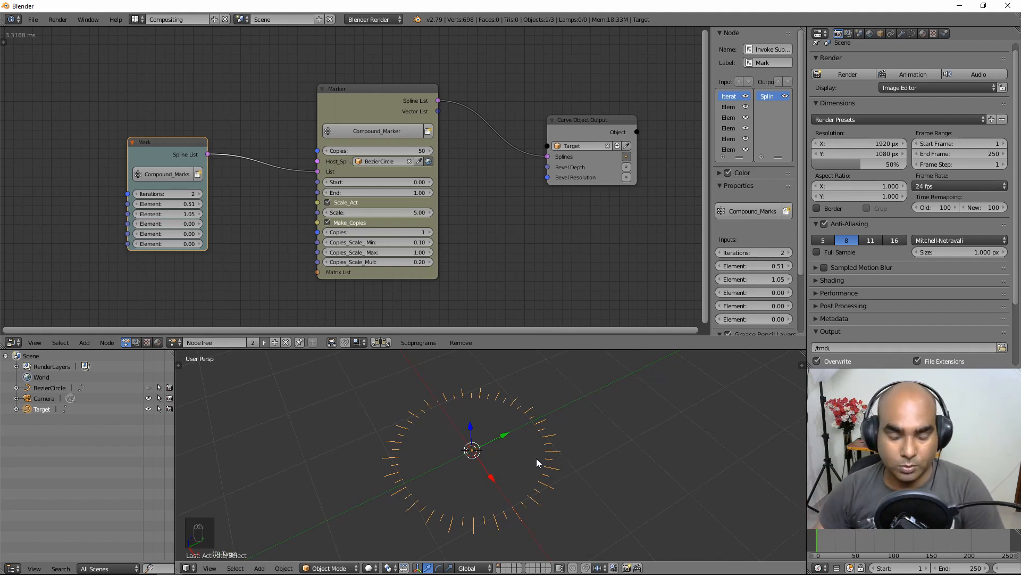
drag(185, 154, 180, 129)
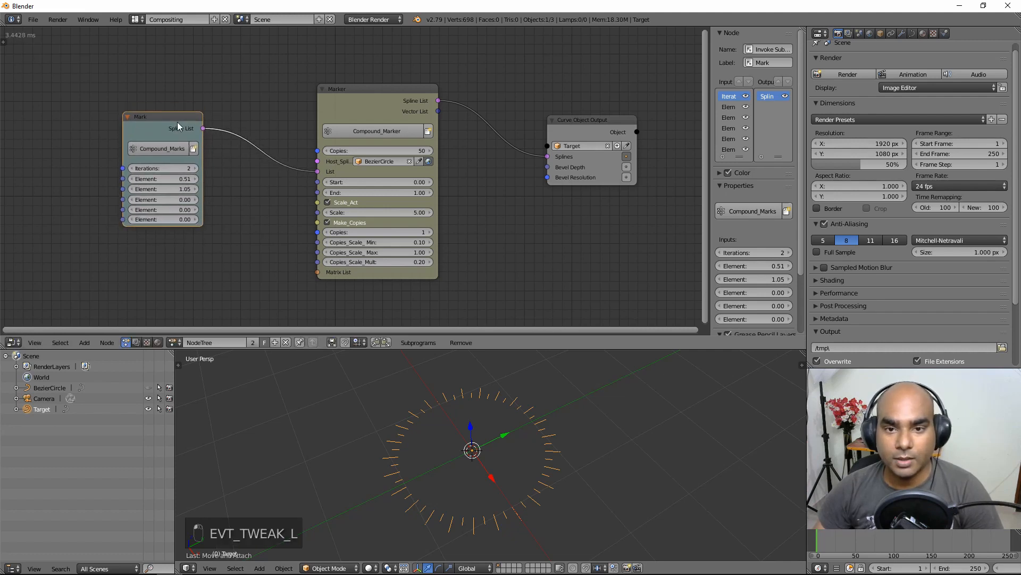
mouse_move(496, 459)
middle_down()
mouse_move(503, 479)
mouse_move(512, 470)
middle_up()
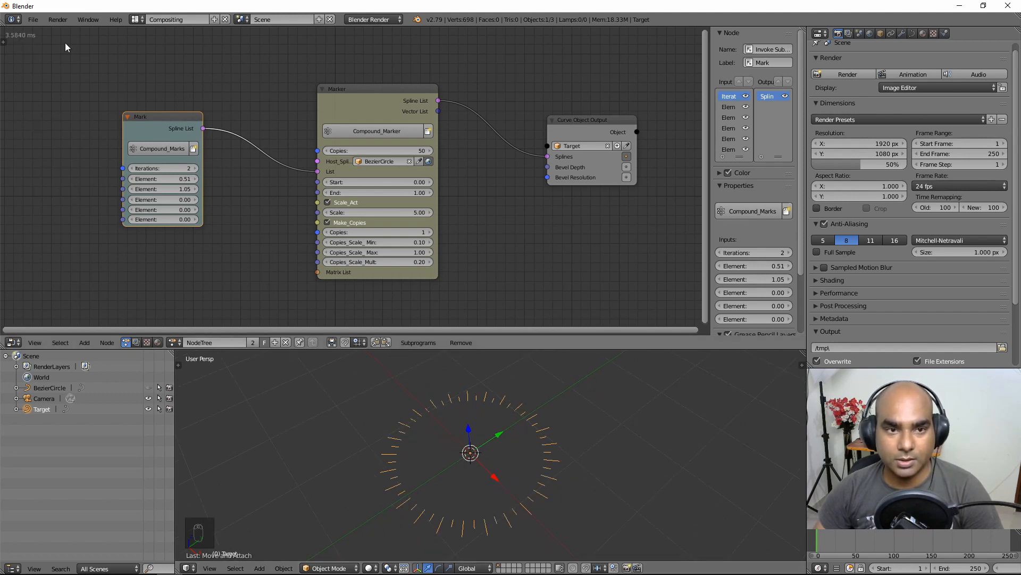
Step: Switch auto execution from Always to Frame Changed and Property Changed
click(3, 42)
click(20, 50)
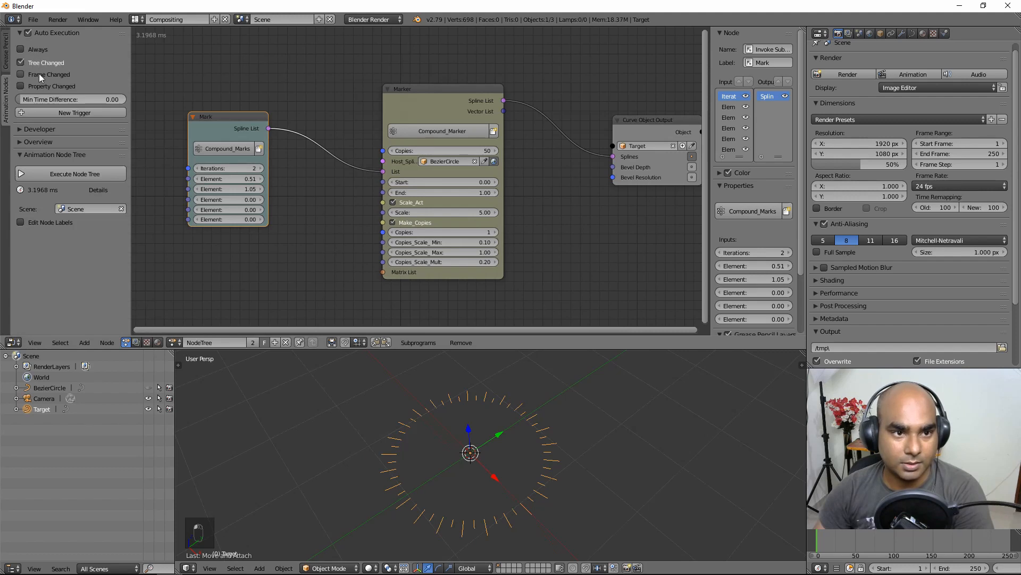
click(39, 74)
click(36, 86)
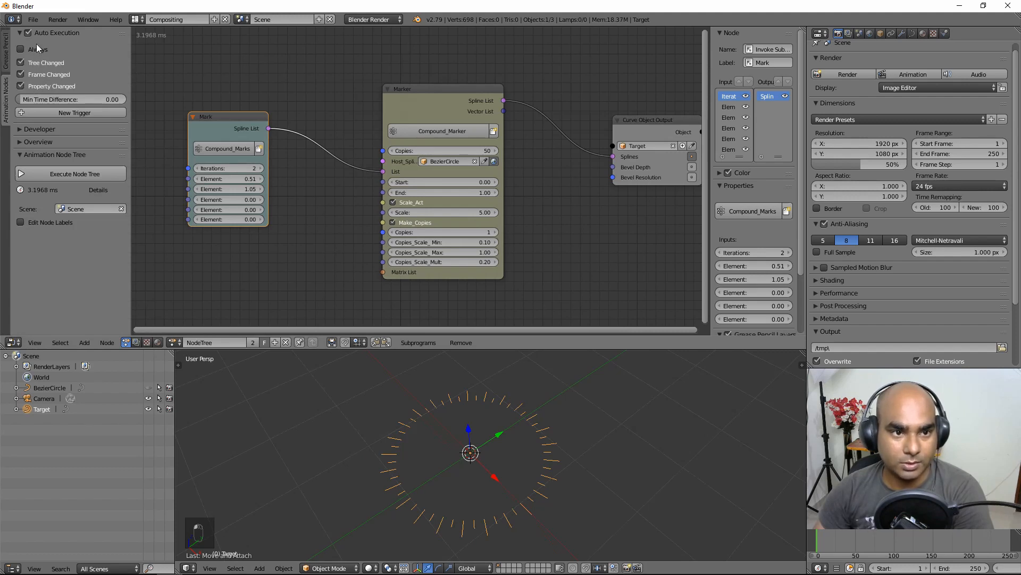
key(t)
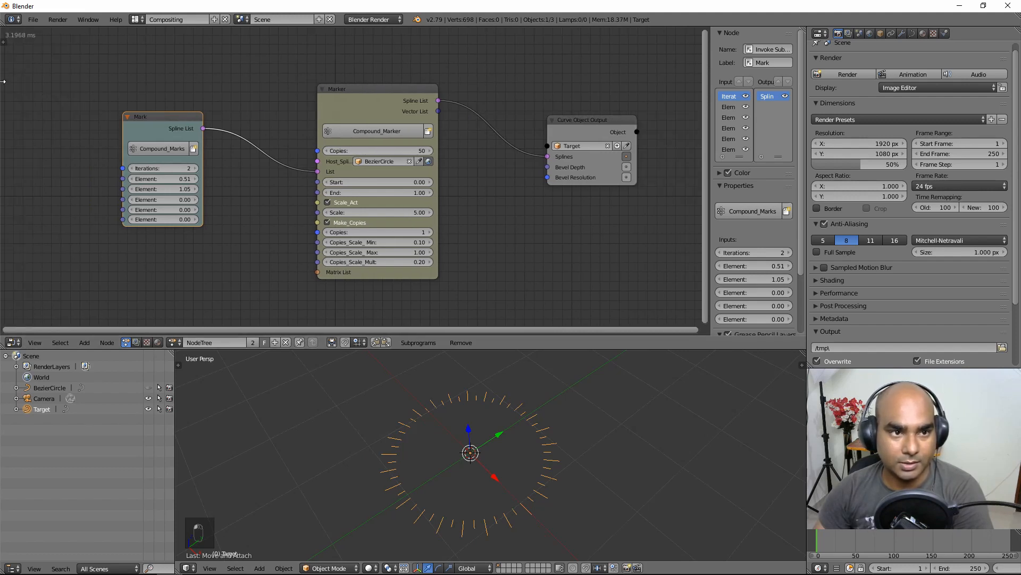
Step: Tidy the layout by moving the Mark and Marker nodes up and to the left
click(33, 19)
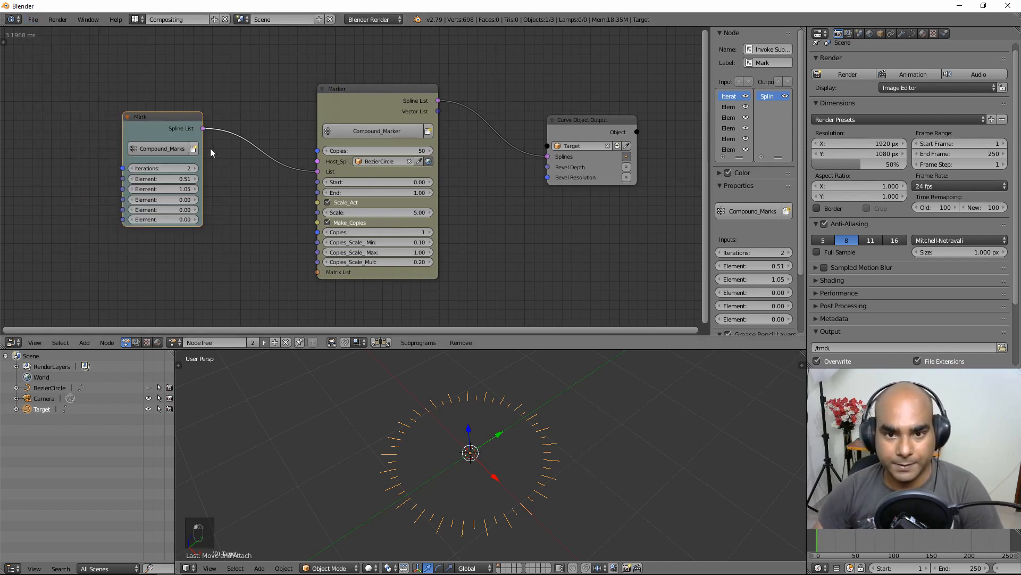
drag(160, 117, 158, 116)
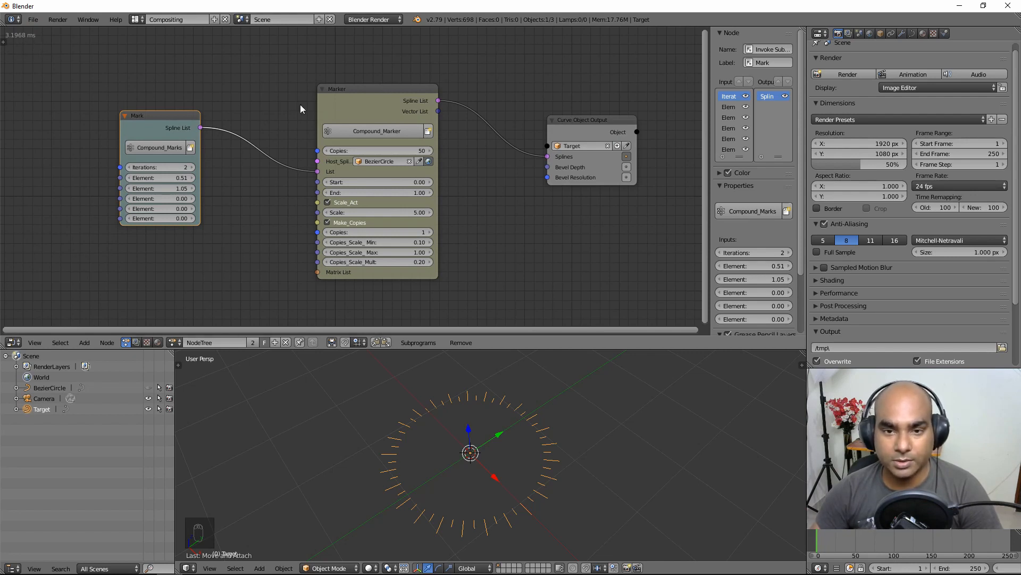
drag(379, 94, 368, 92)
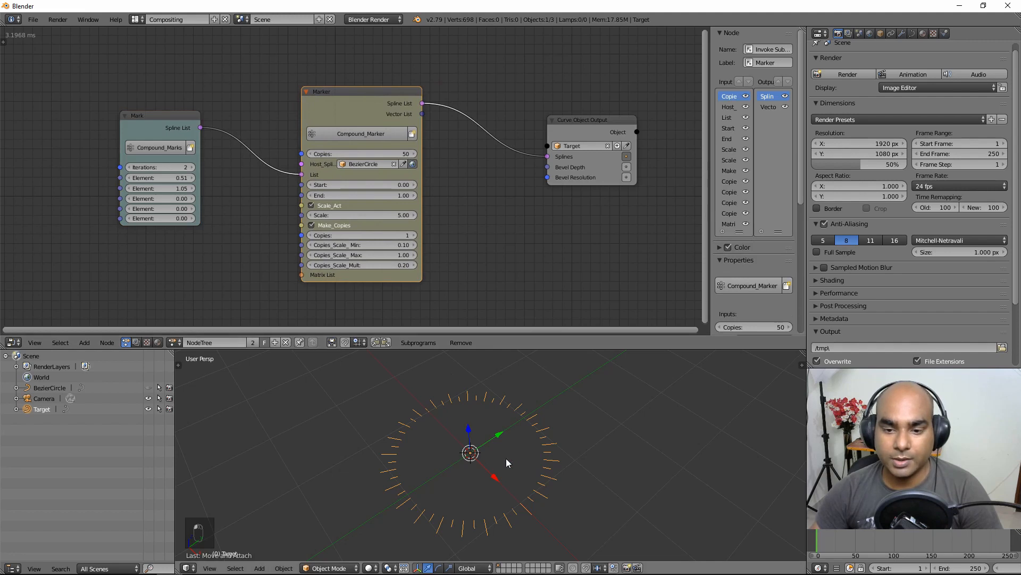
middle_drag(489, 482, 493, 491)
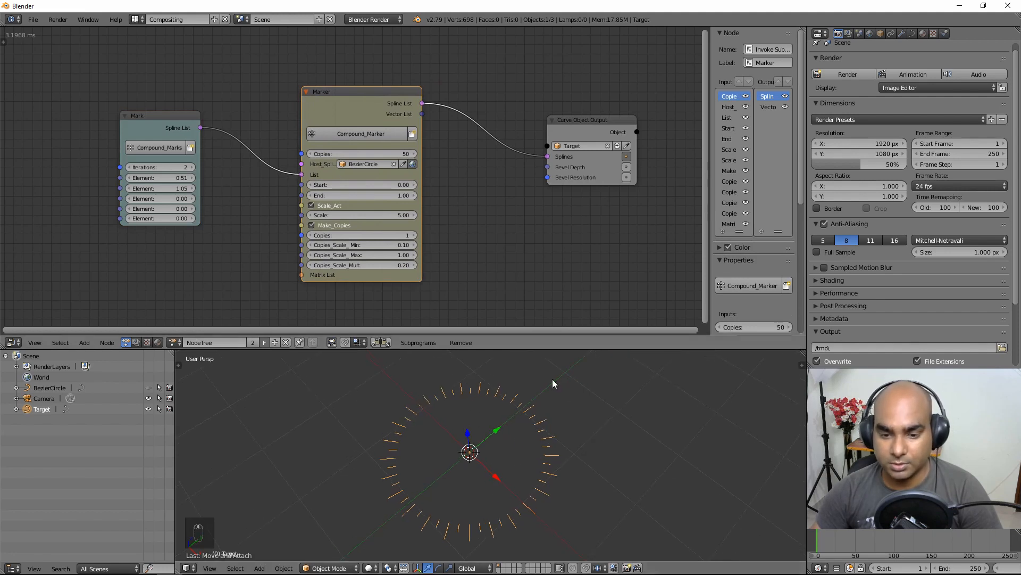
drag(364, 93, 359, 83)
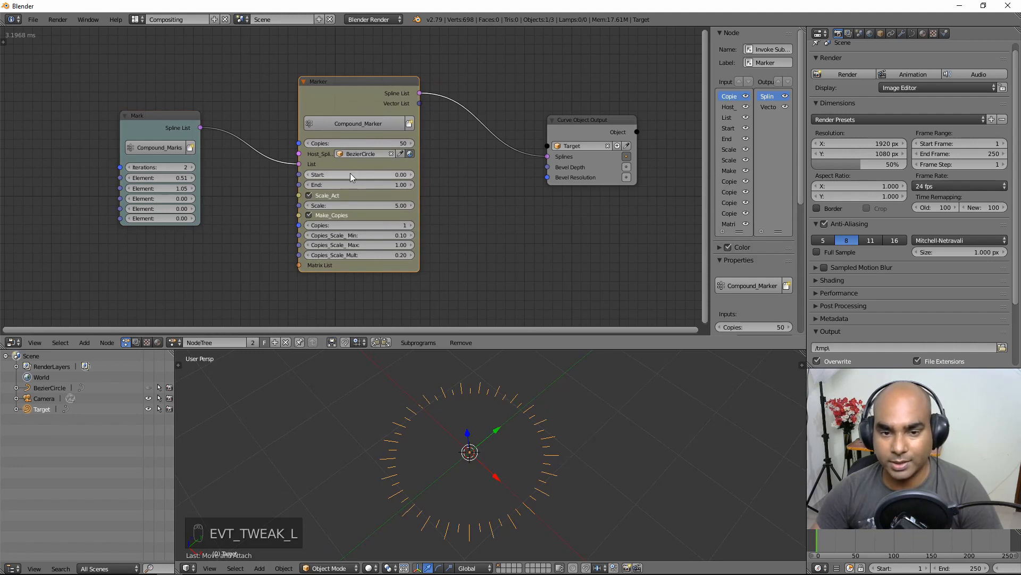
click(173, 342)
click(242, 358)
scroll(308, 176, down, 13)
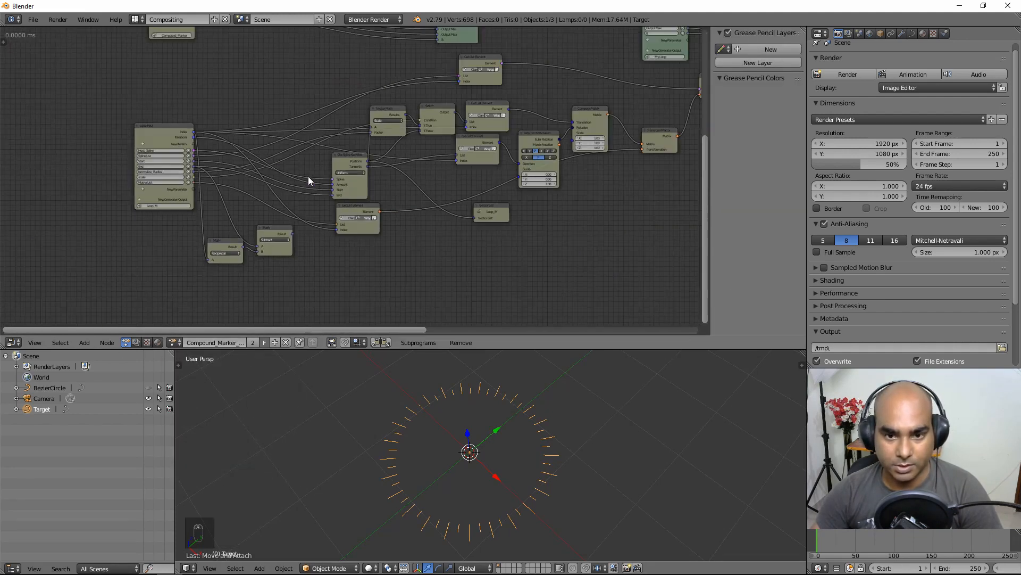
middle_drag(421, 107, 299, 180)
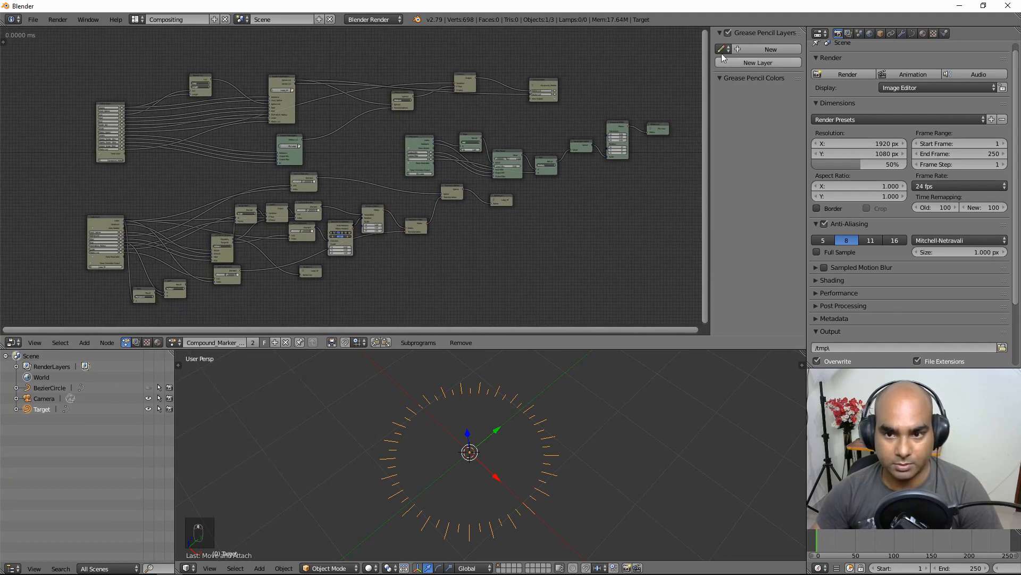
scroll(124, 319, up, 2)
scroll(360, 223, down, 3)
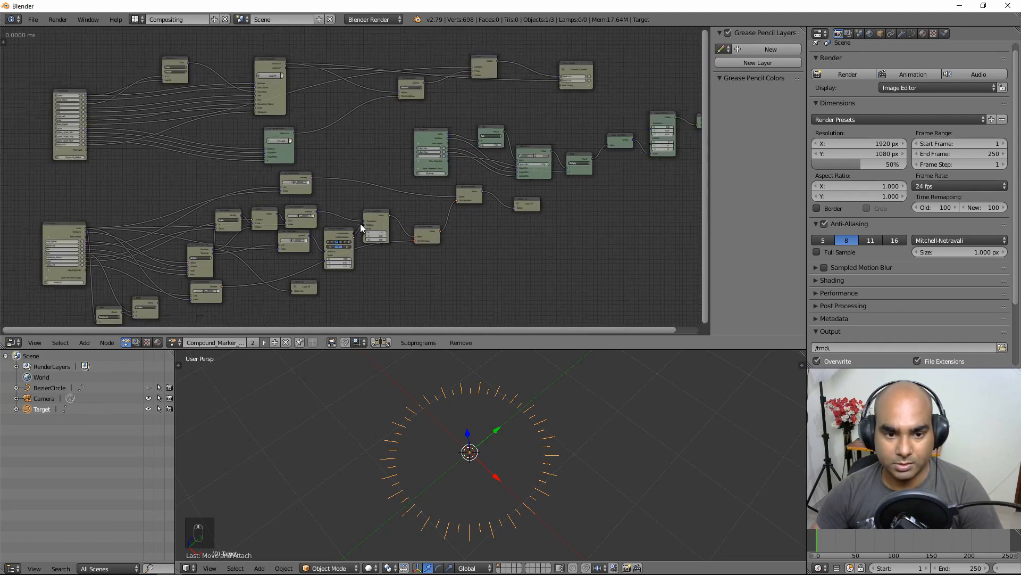
middle_drag(361, 223, 379, 200)
click(174, 343)
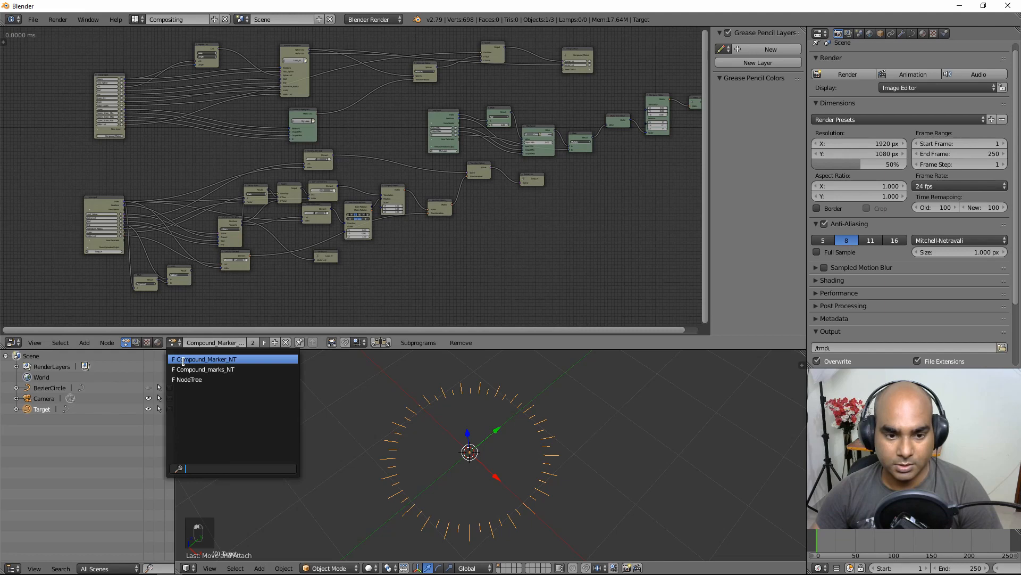
click(209, 378)
scroll(334, 177, up, 5)
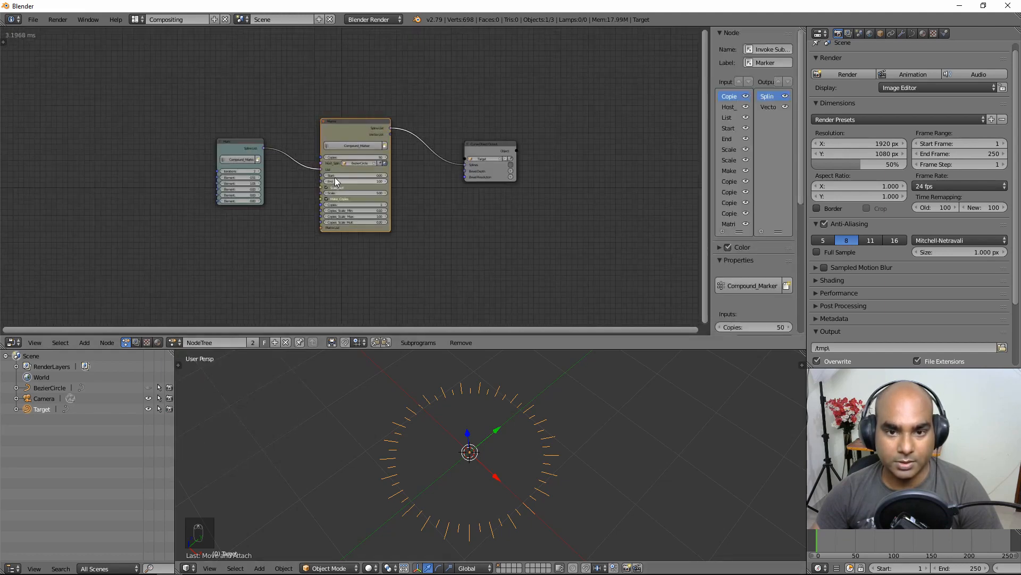
scroll(448, 180, up, 2)
middle_drag(449, 174, 419, 187)
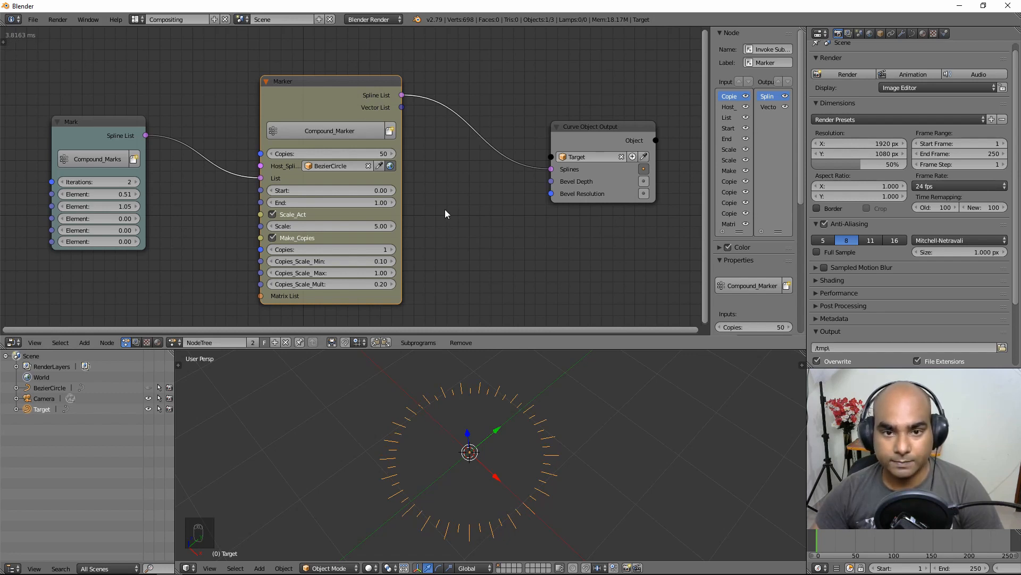
drag(297, 153, 351, 153)
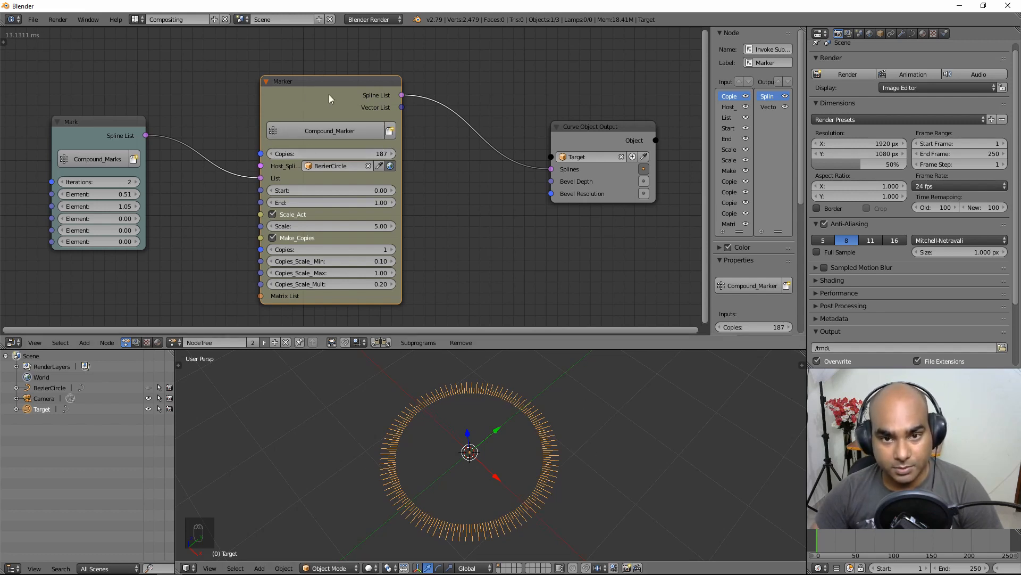
mouse_move(329, 94)
mouse_down()
mouse_move(308, 94)
mouse_move(324, 93)
mouse_up()
mouse_move(564, 464)
middle_down()
mouse_move(556, 461)
mouse_move(552, 479)
mouse_move(551, 453)
middle_up()
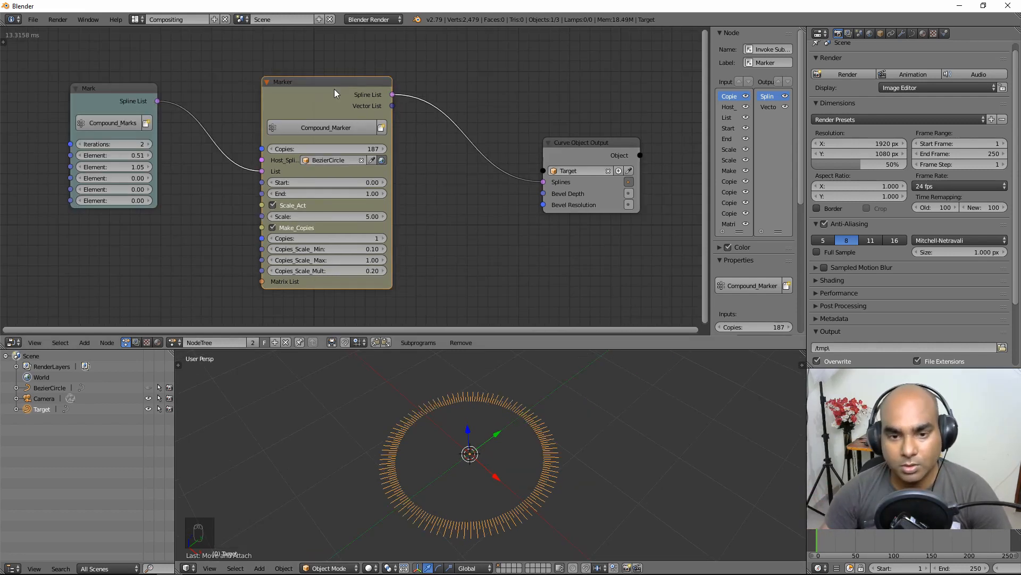
middle_drag(476, 439, 471, 432)
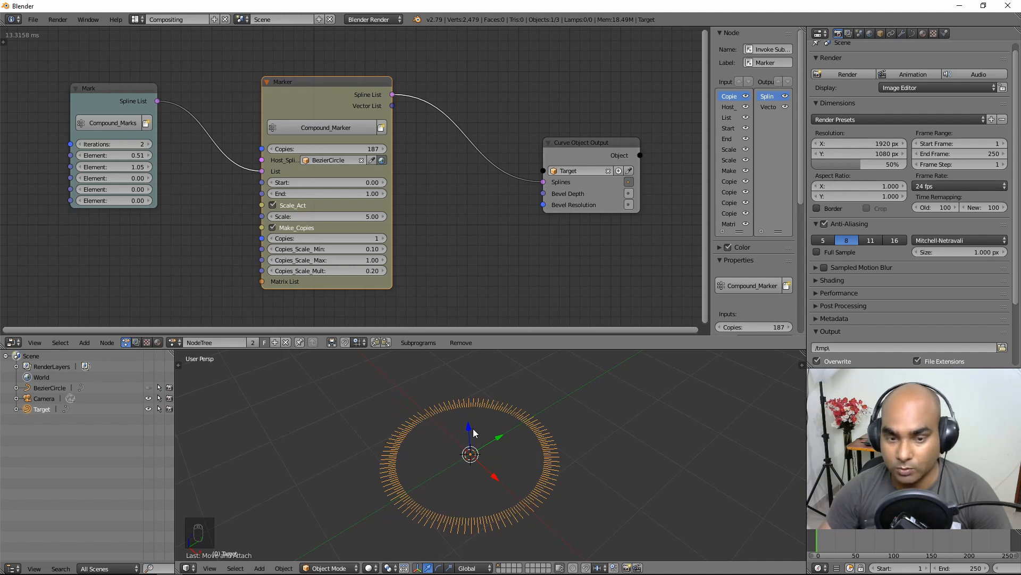
middle_drag(522, 420, 523, 447)
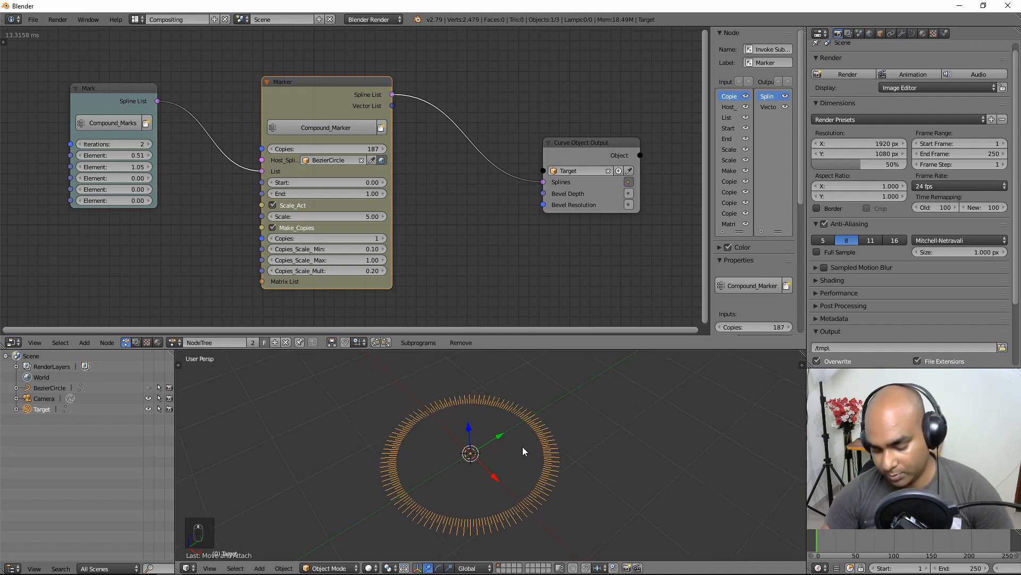
Step: Duplicate the Target ring in place and raise the Marker Scale to 7.85
key(shift+d)
right_click(544, 427)
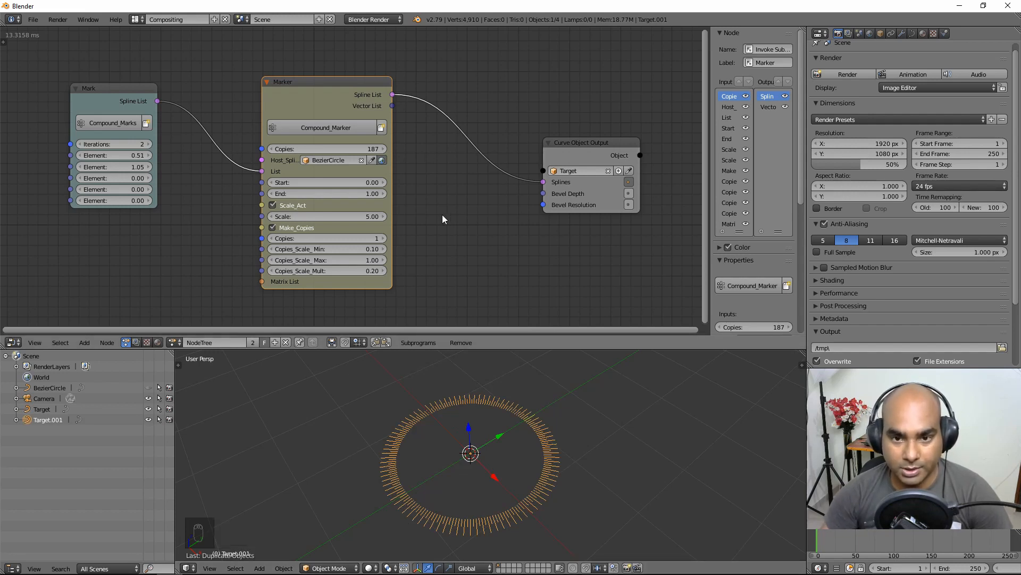
middle_drag(442, 215, 440, 202)
mouse_move(295, 205)
mouse_down()
mouse_move(368, 205)
mouse_move(359, 206)
mouse_up()
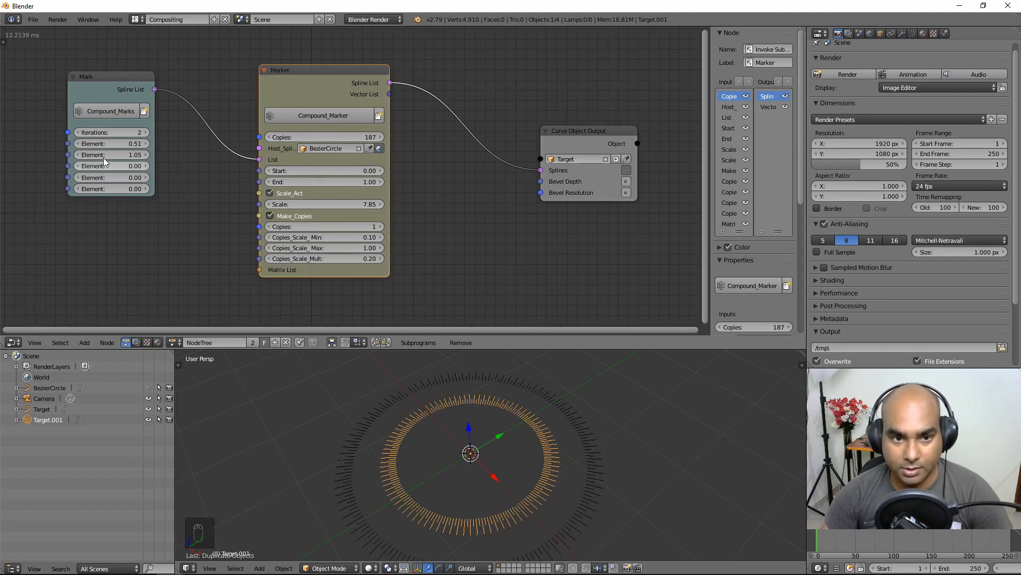
Step: Set Mark Iterations to 5 and vary its Element values for different tick lengths, the fourth at -0.48
click(114, 133)
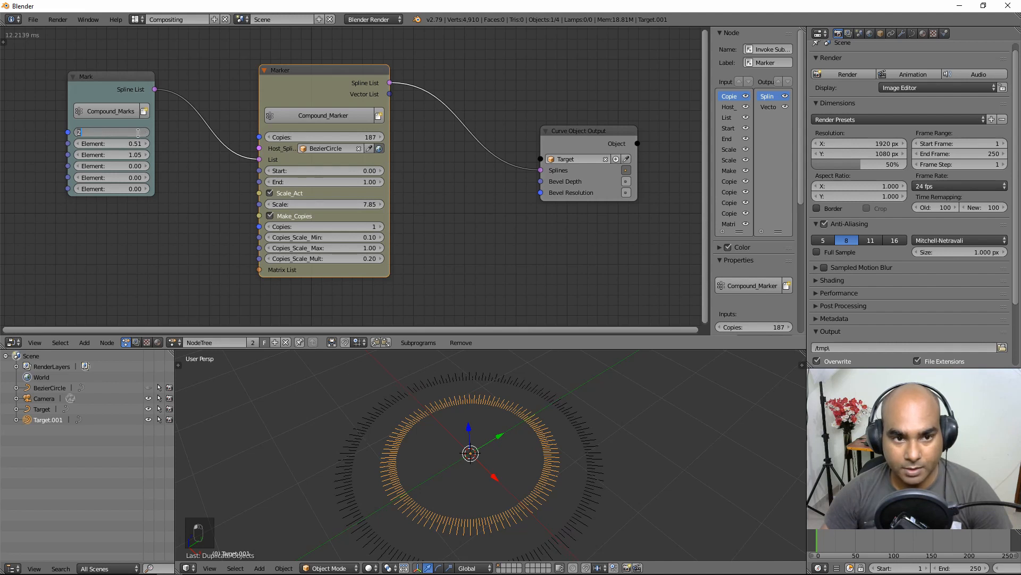
text(5)
key(Return)
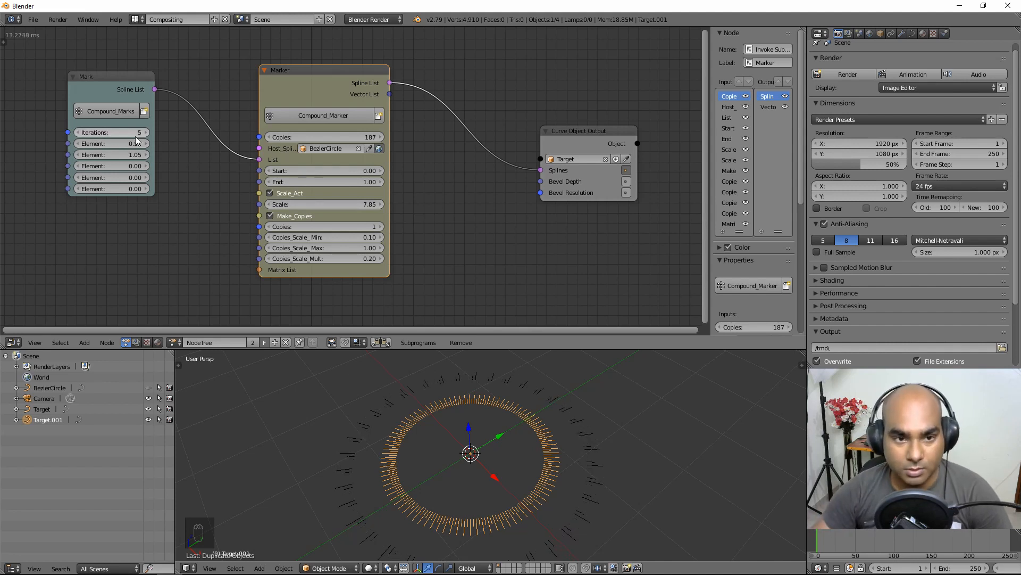
drag(127, 143, 127, 189)
text(0)
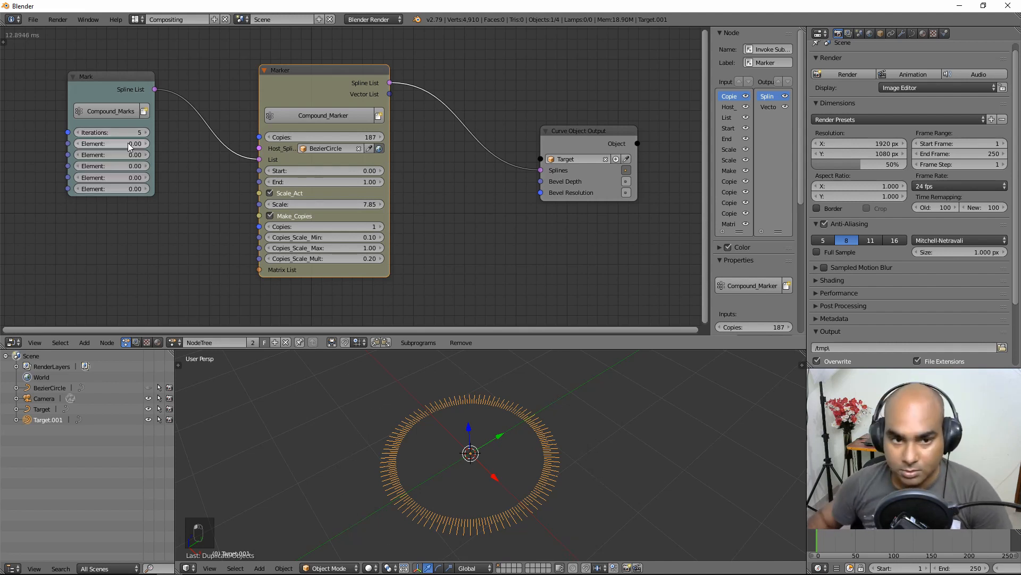
key(Return)
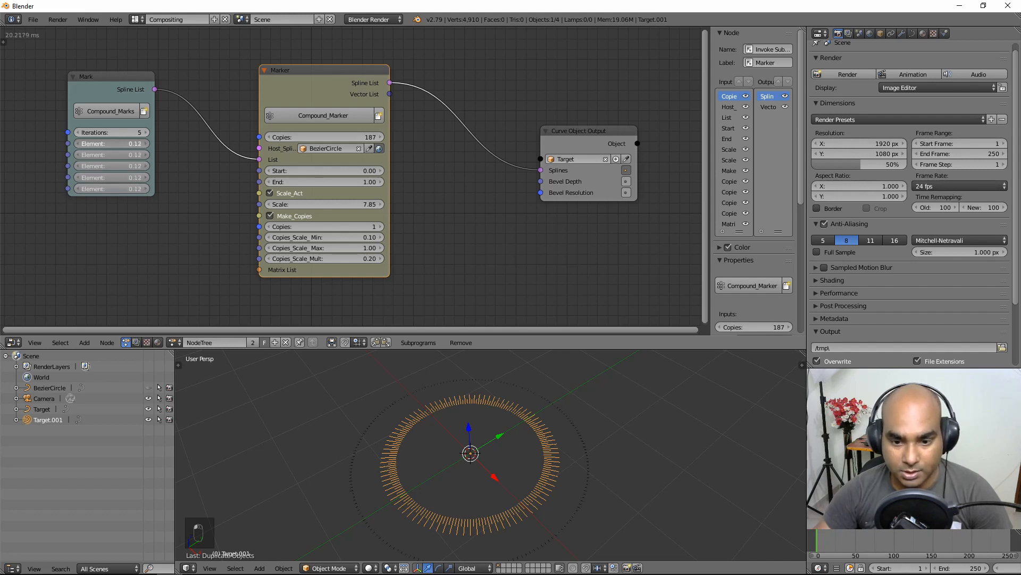
drag(133, 144, 136, 144)
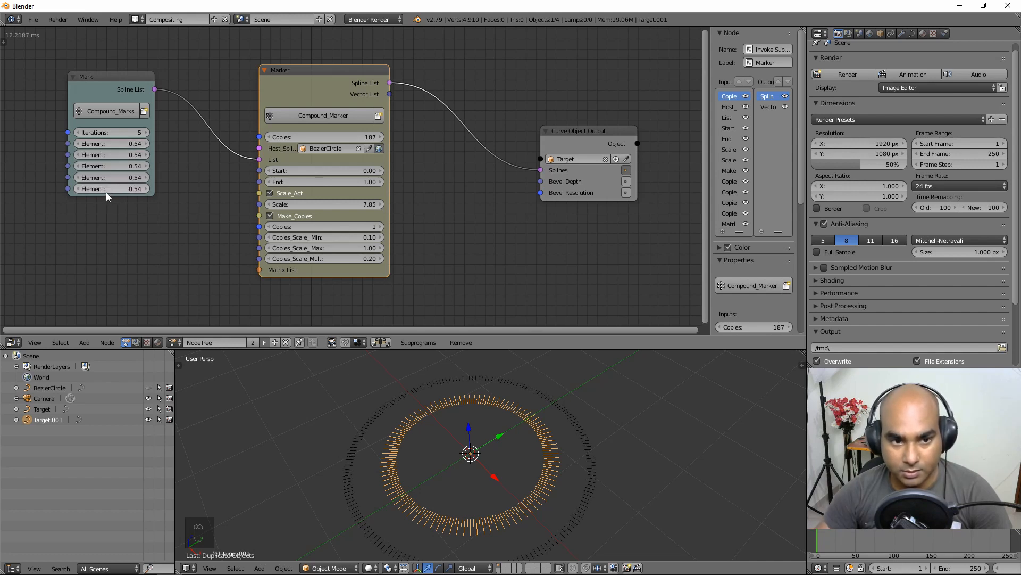
drag(98, 191, 113, 166)
Step: Select the Target ring, view it from above, and shift the Marker and Curve Object Output nodes left
right_click(582, 417)
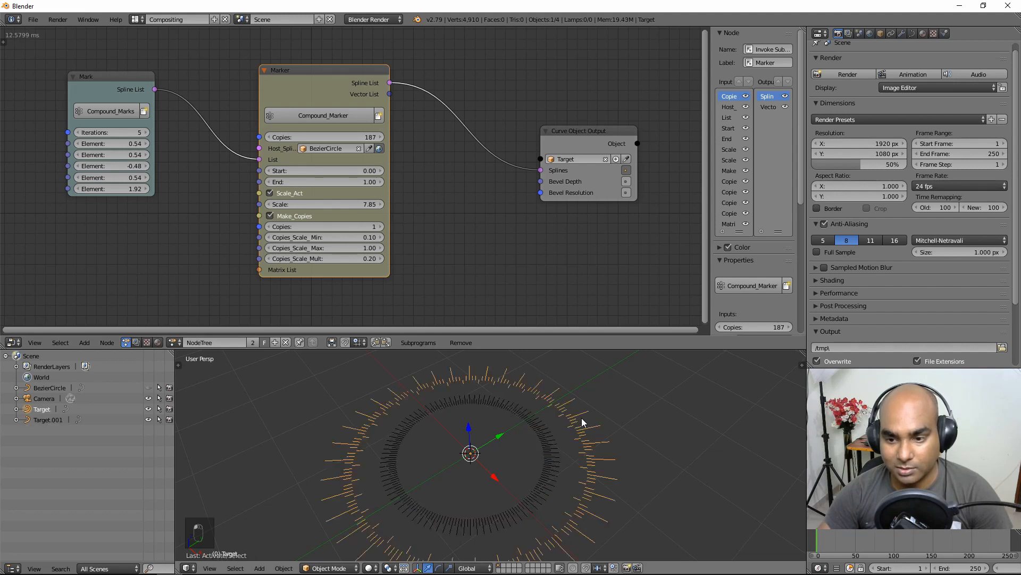
middle_drag(576, 359, 564, 426)
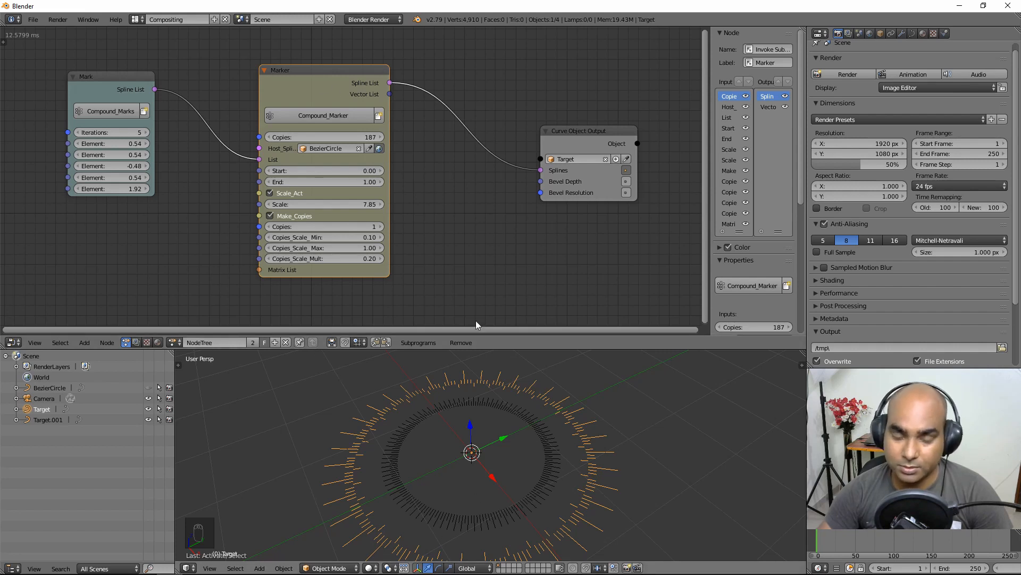
mouse_move(330, 70)
mouse_down()
mouse_move(305, 92)
mouse_move(292, 71)
mouse_up()
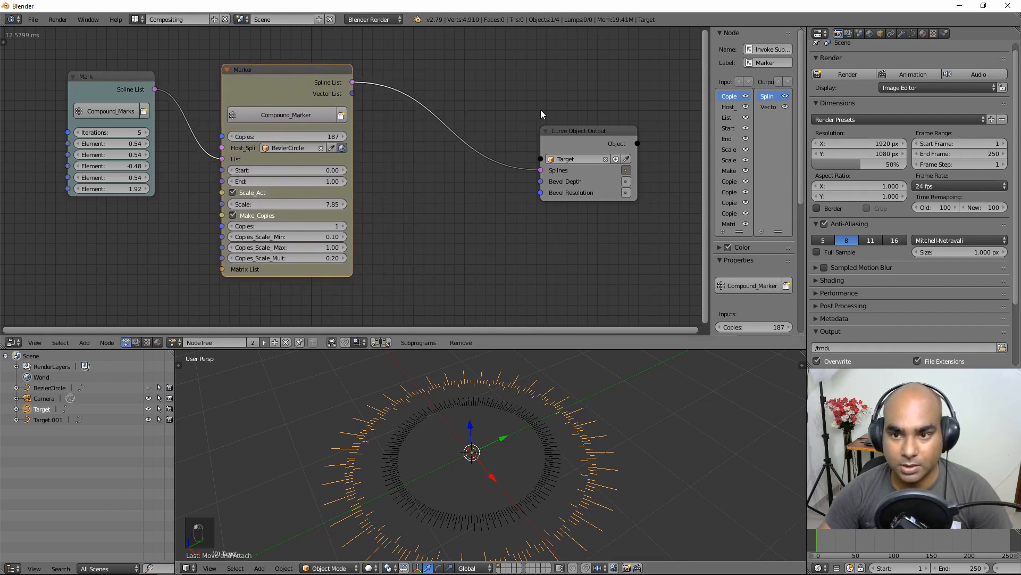
mouse_move(599, 133)
mouse_down()
mouse_move(487, 107)
mouse_move(527, 108)
mouse_move(523, 91)
mouse_up()
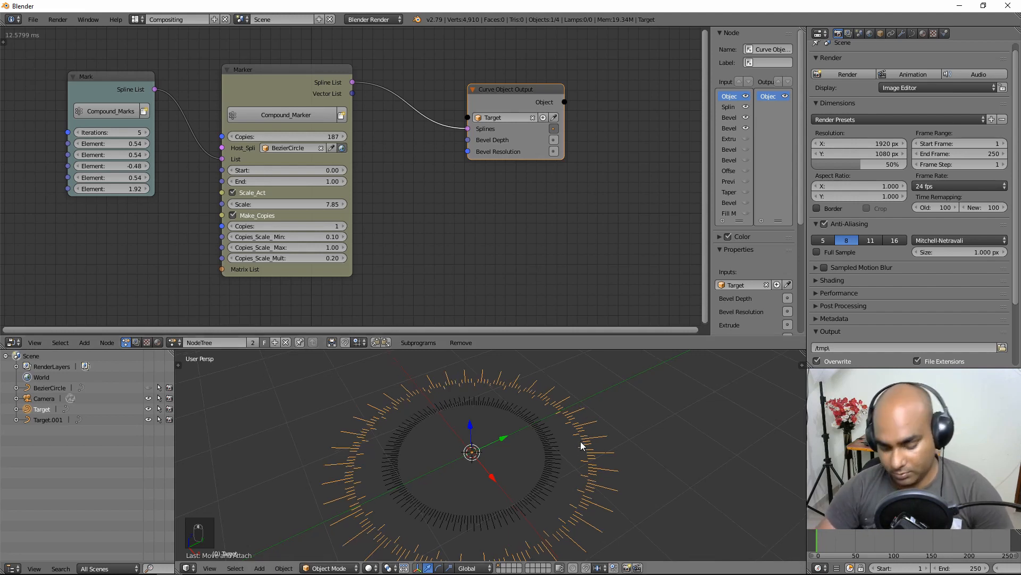
Step: Duplicate the rings again in place and shrink the Marker Scale to 3.08
key(shift+d)
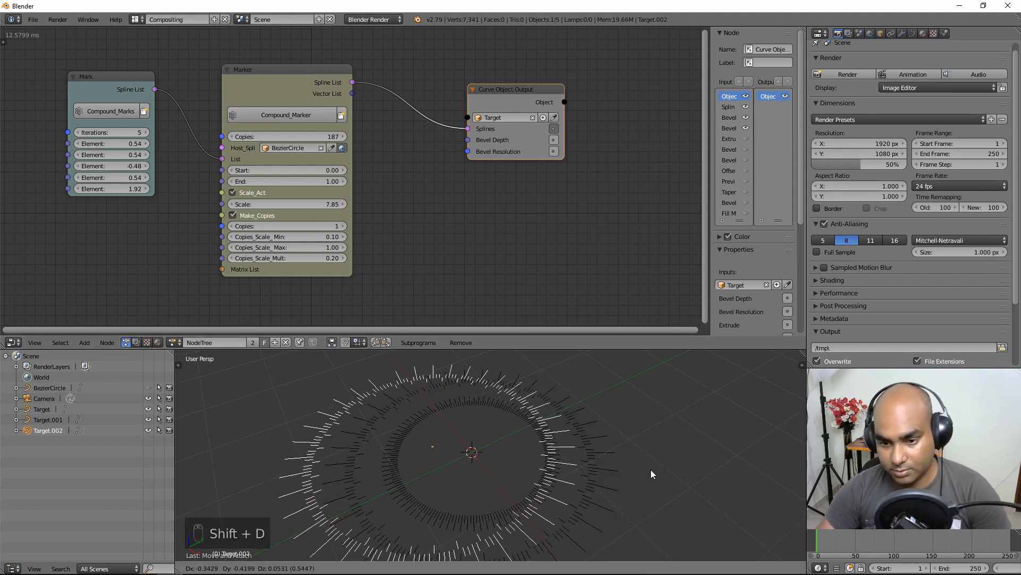
right_click(641, 476)
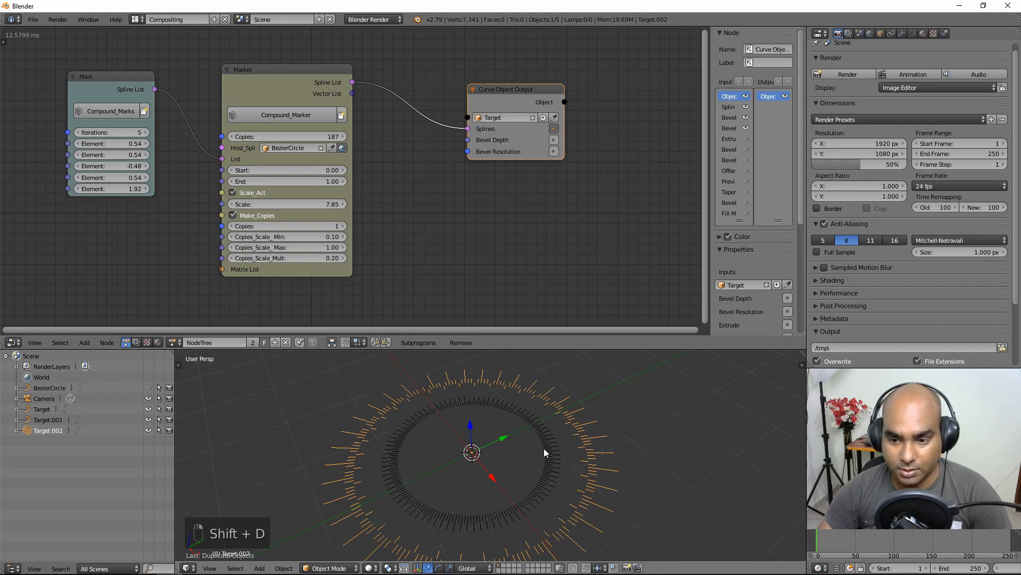
drag(507, 94, 522, 90)
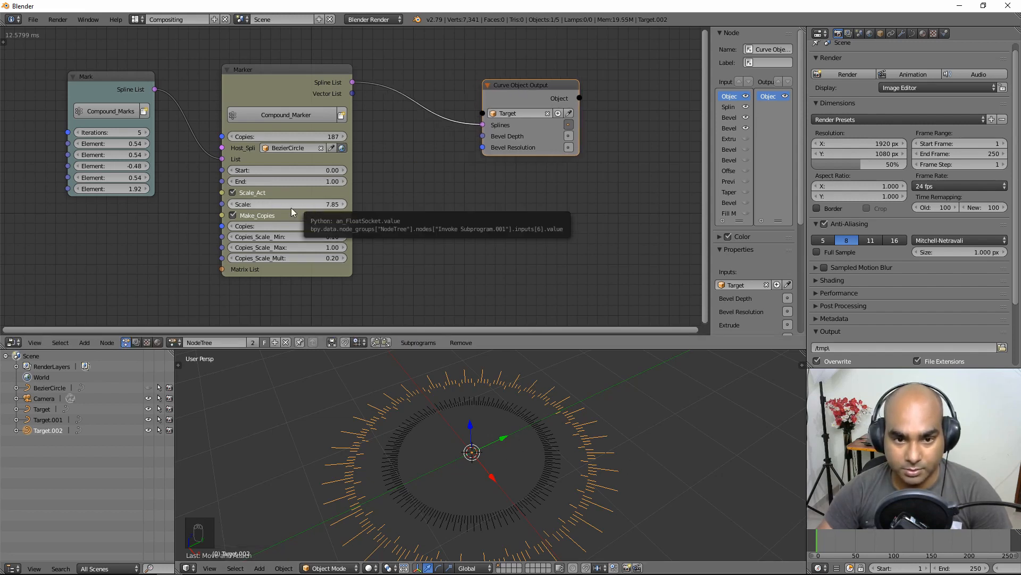
drag(309, 205, 255, 205)
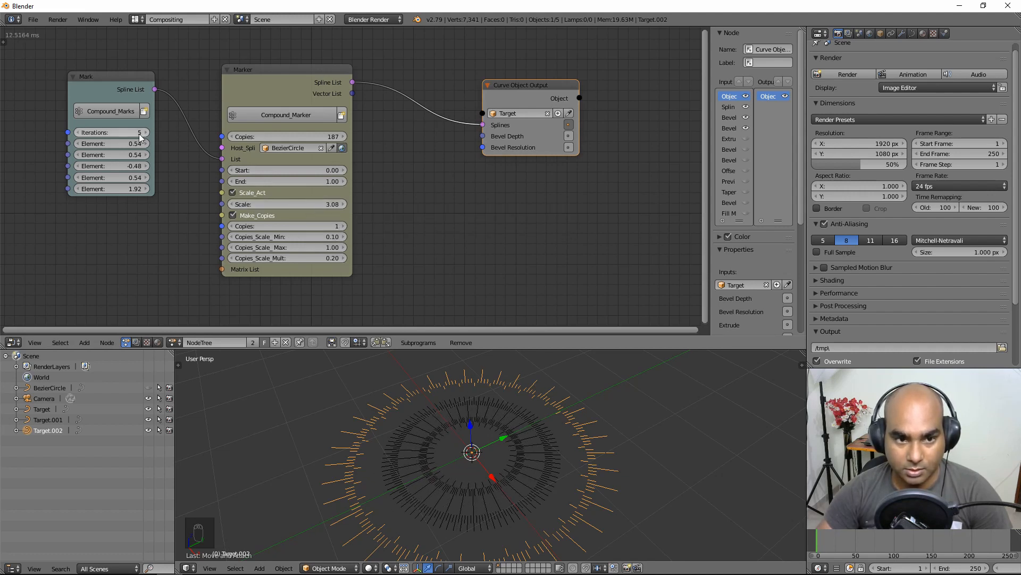
Step: Reduce Mark Iterations to 1 and lower the first Element value to 0.24
drag(133, 132, 99, 133)
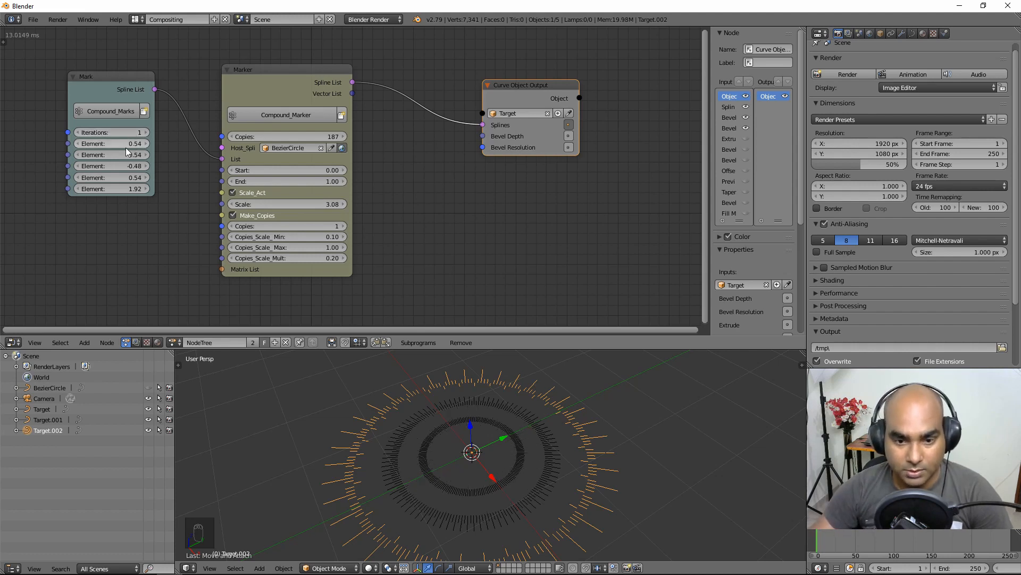
click(122, 143)
key(Return)
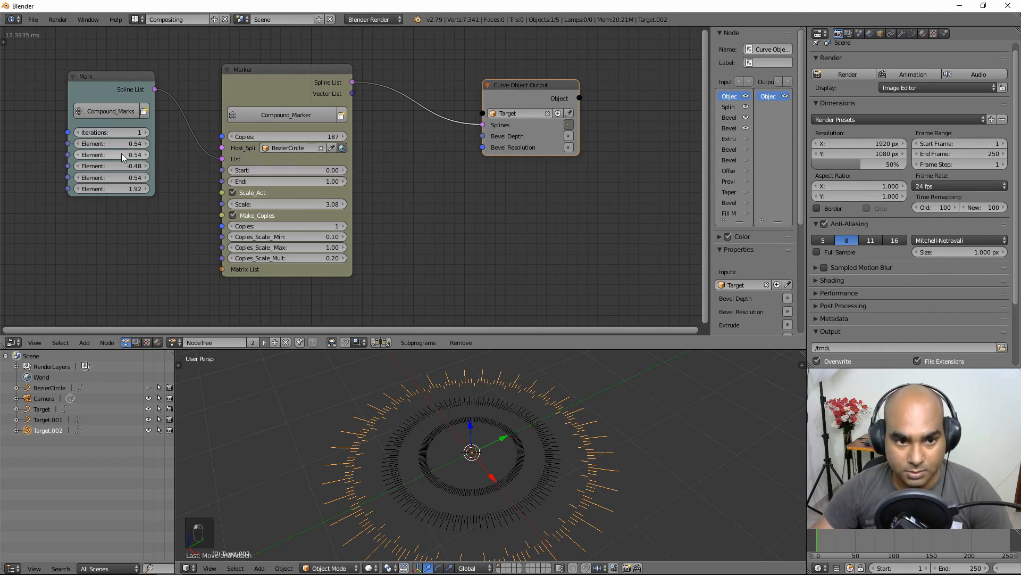
drag(121, 143, 106, 144)
scroll(488, 433, up, 2)
middle_drag(488, 432, 544, 436)
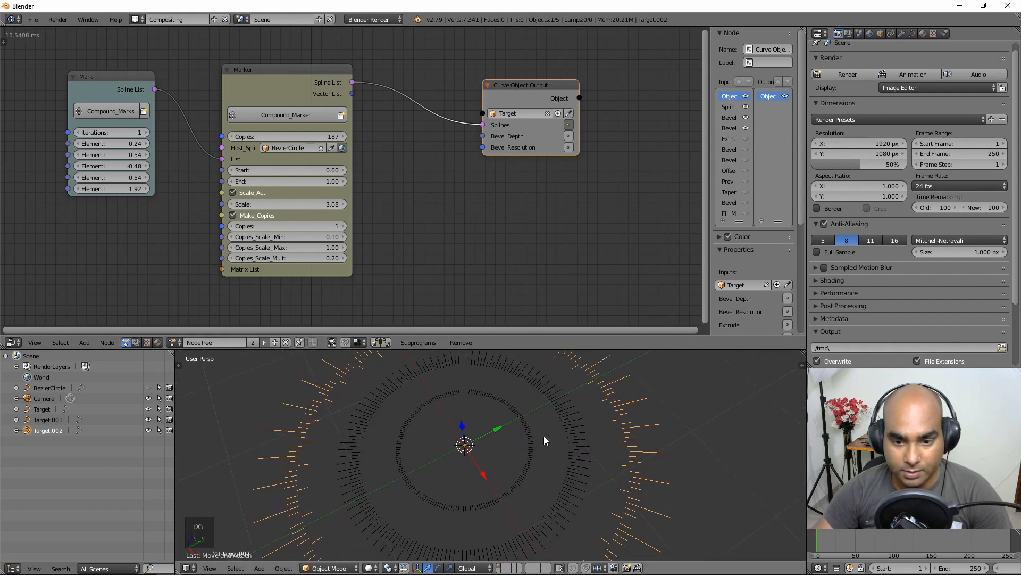
Step: Set Marker Copies to 100 and build 3 concentric scaled copies with minimum 0.64
click(312, 139)
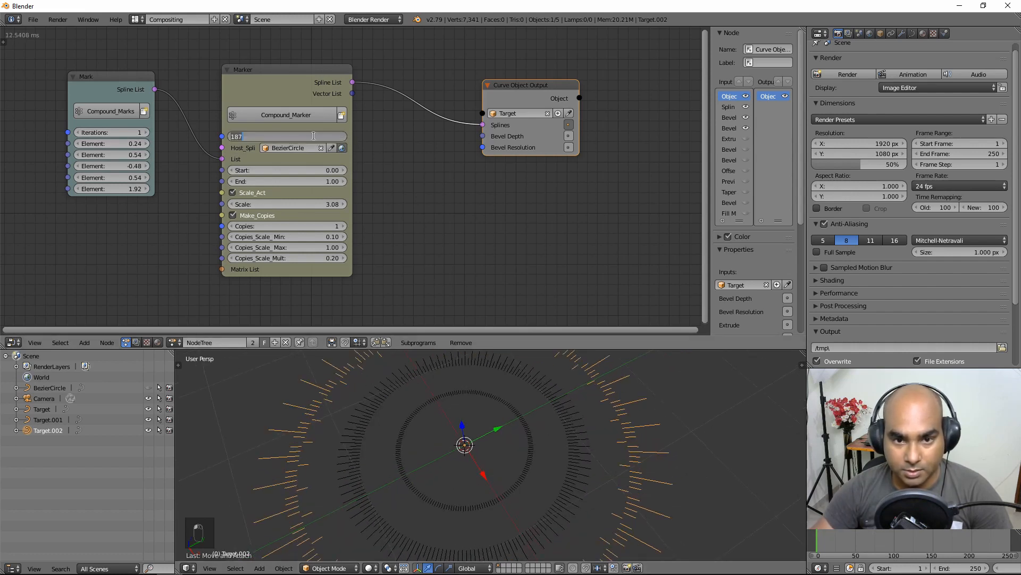
text(50)
key(Return)
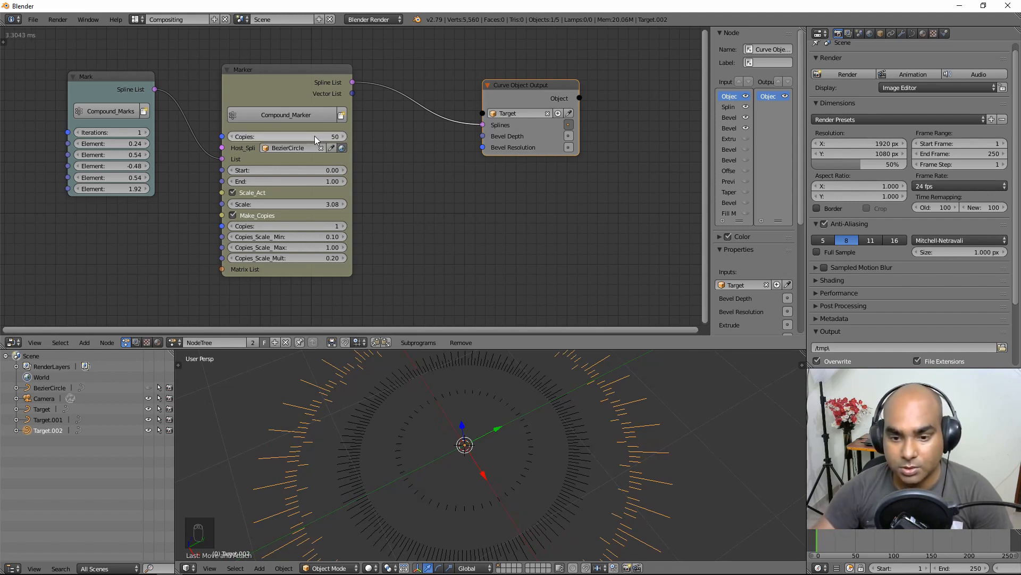
click(255, 135)
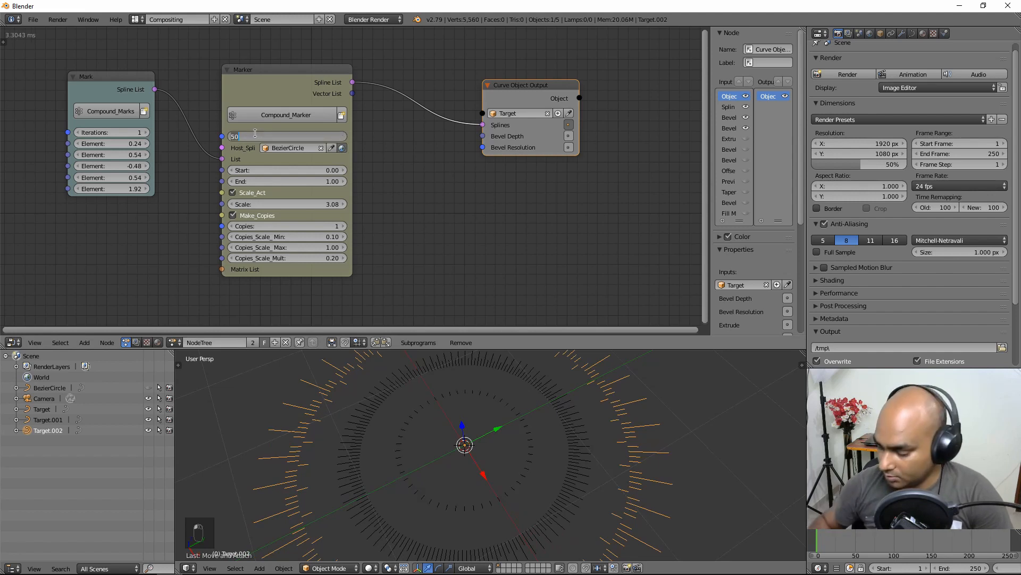
text(100)
key(Return)
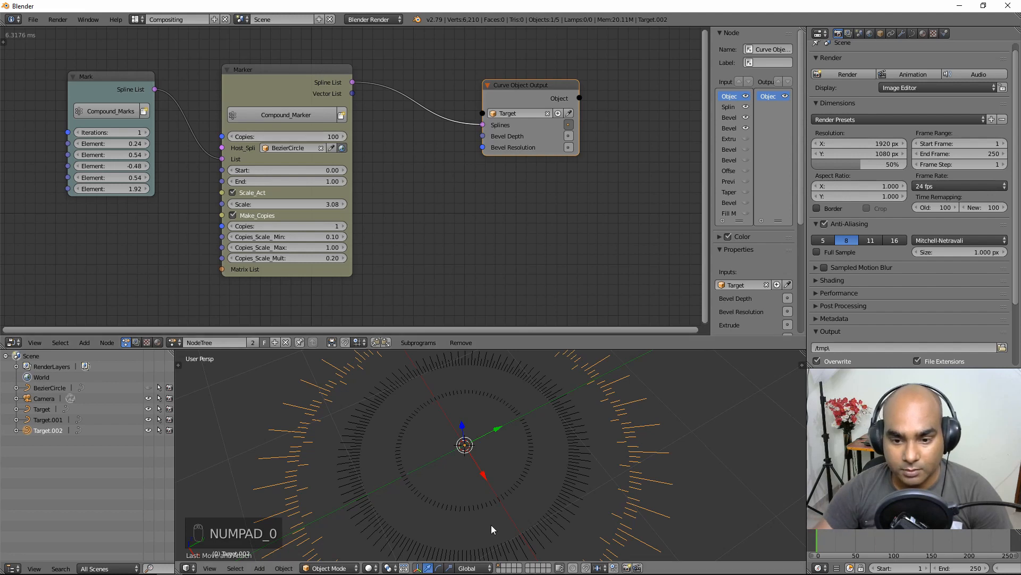
scroll(493, 520, up, 3)
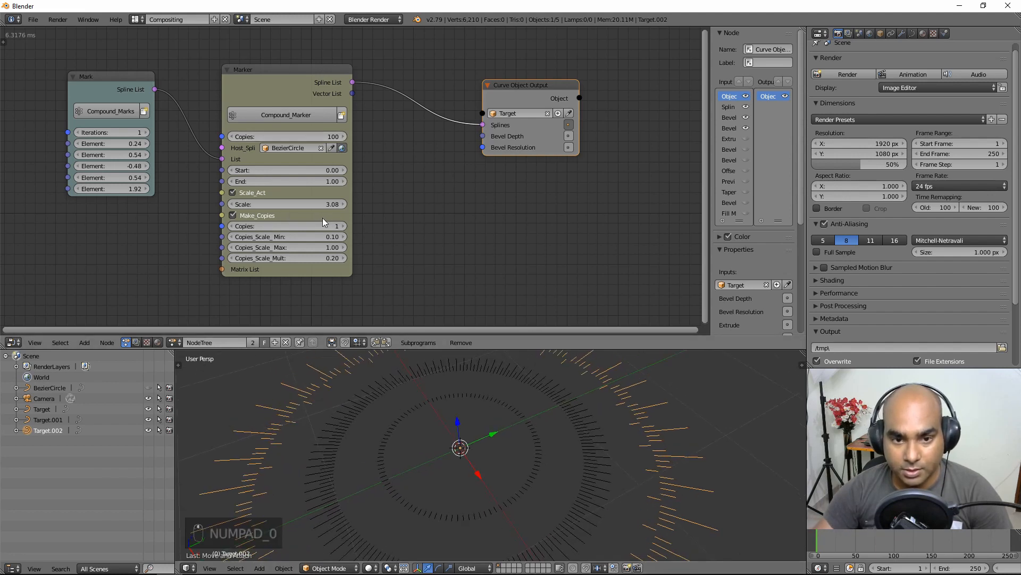
mouse_move(298, 225)
mouse_down()
mouse_move(325, 225)
mouse_move(297, 238)
mouse_move(307, 237)
mouse_up()
Step: Raise Mark Iterations back to 2 and select each of the three rings in turn
click(146, 132)
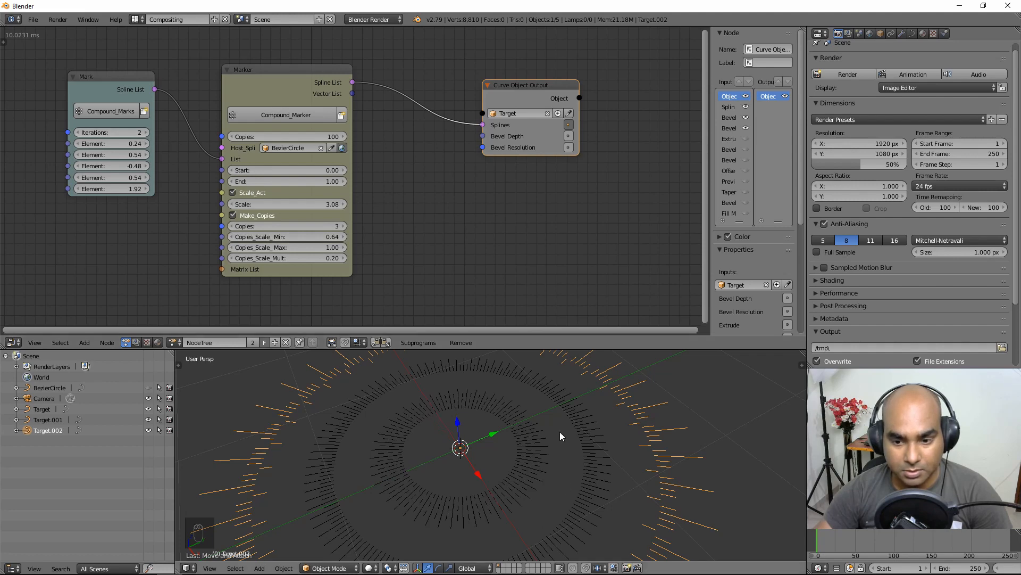
scroll(560, 432, down, 5)
middle_drag(552, 474, 569, 477)
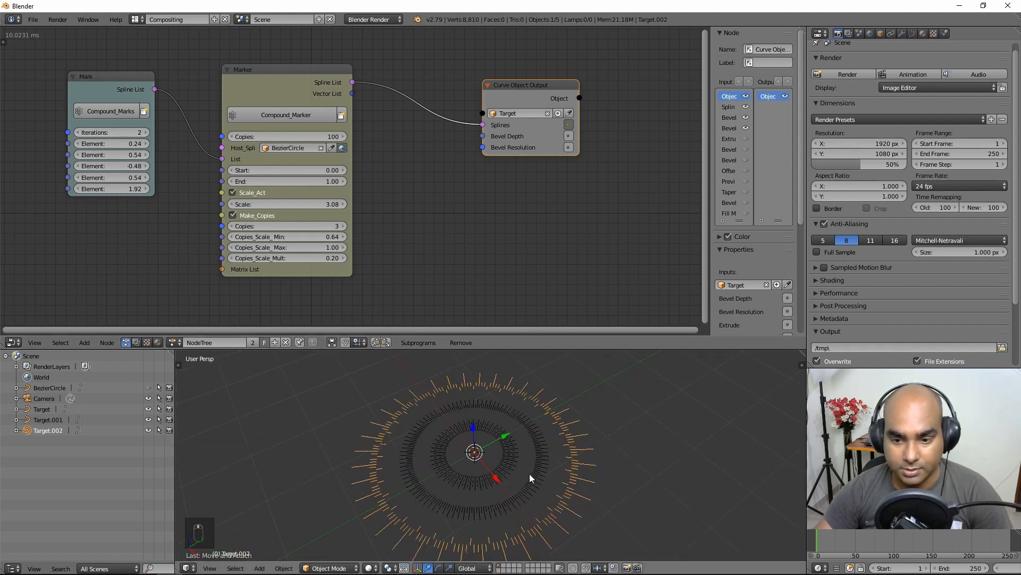
right_click(518, 465)
right_click(545, 463)
right_click(572, 459)
right_click(505, 455)
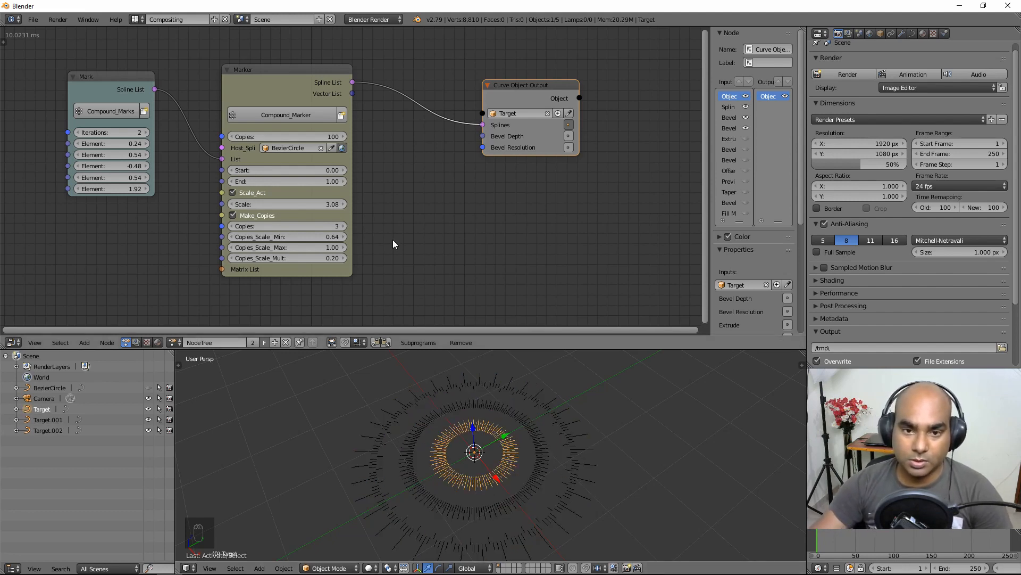
mouse_move(494, 466)
middle_down()
mouse_move(473, 448)
mouse_move(489, 462)
middle_up()
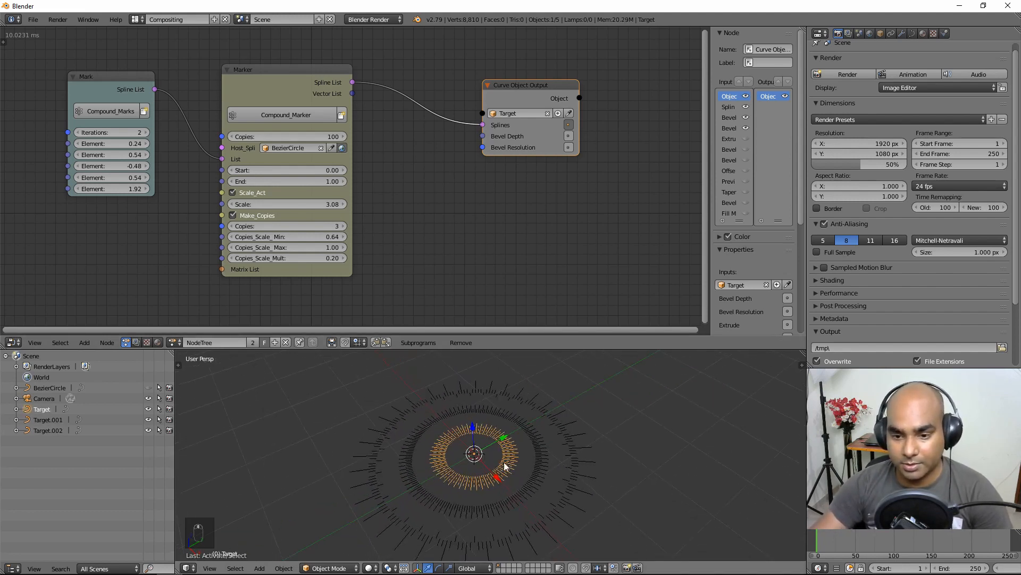
mouse_move(260, 72)
mouse_down()
mouse_move(338, 81)
mouse_move(271, 68)
mouse_up()
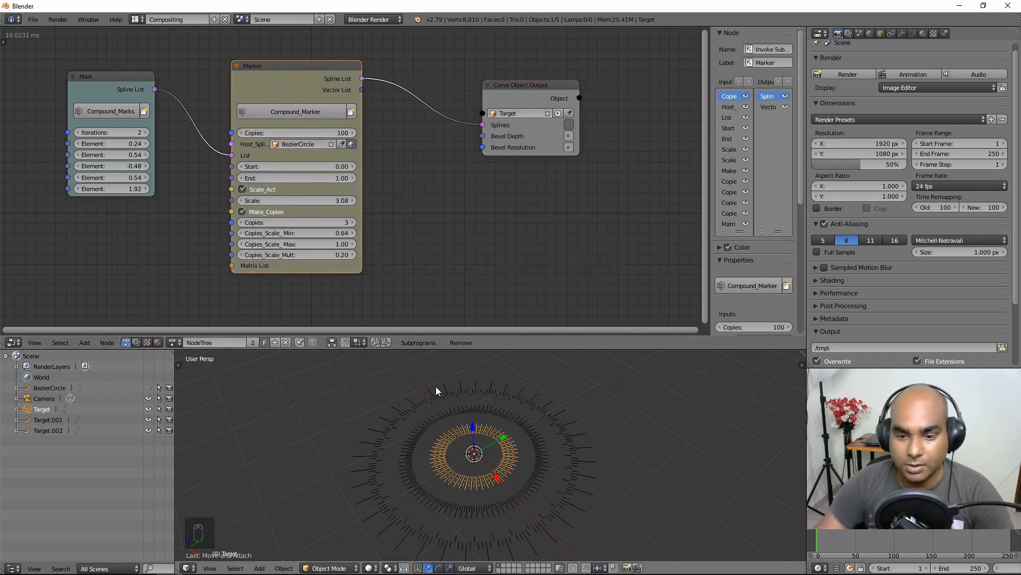
right_click(527, 418)
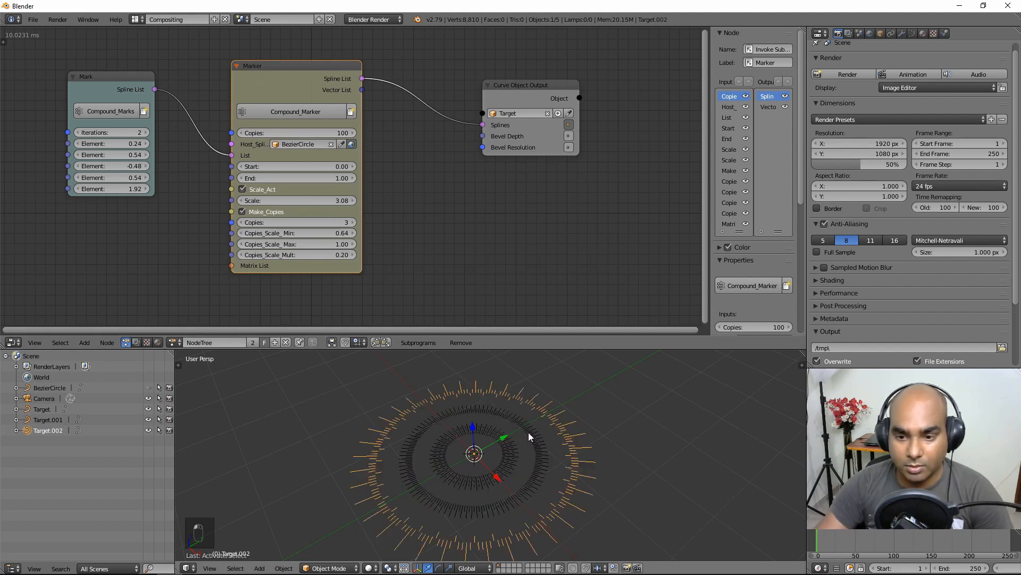
right_click(529, 432)
right_click(547, 414)
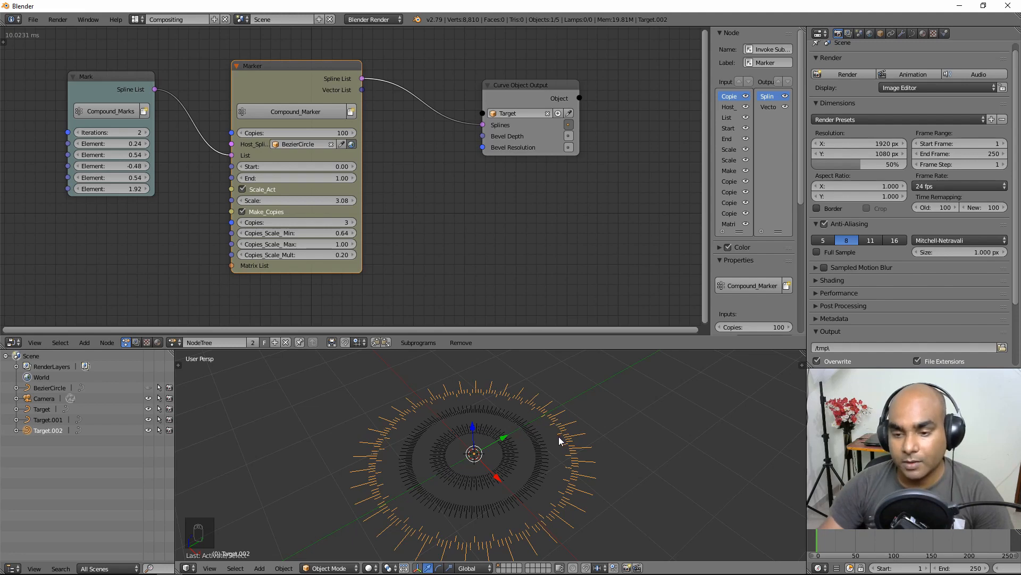
key(s)
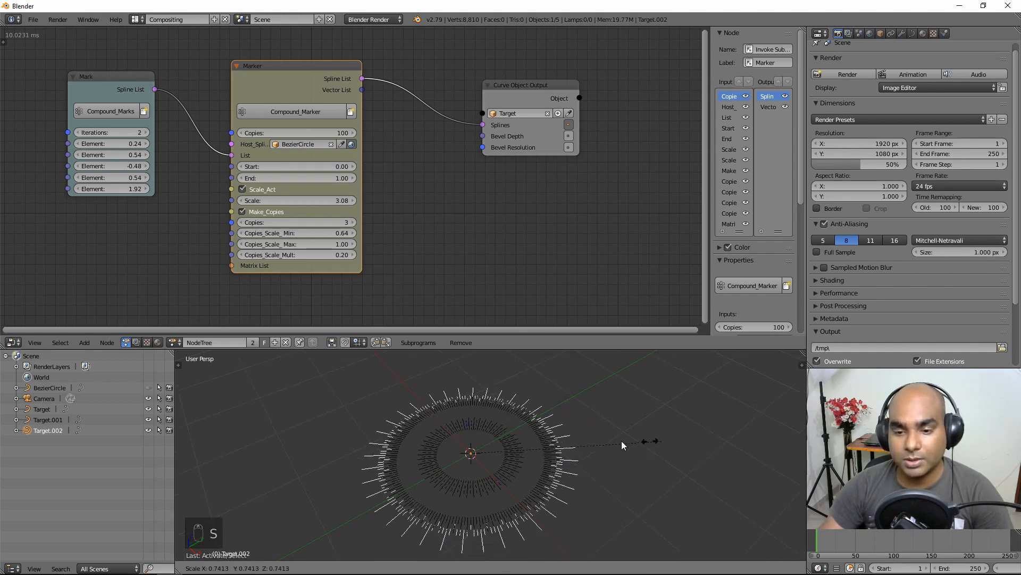
right_click(646, 436)
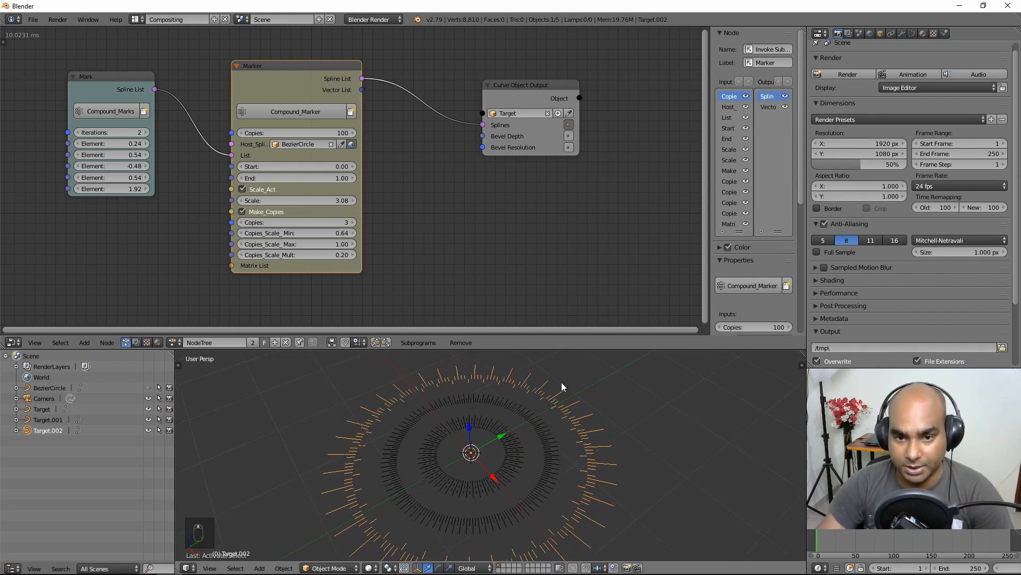
mouse_move(303, 74)
mouse_down()
mouse_move(308, 83)
mouse_move(298, 79)
mouse_up()
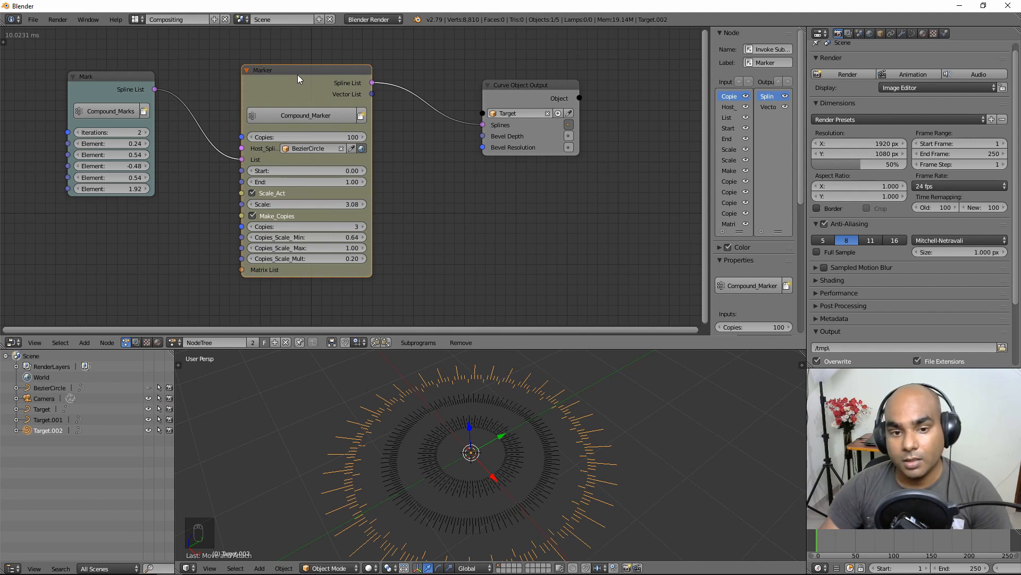
drag(532, 92, 516, 79)
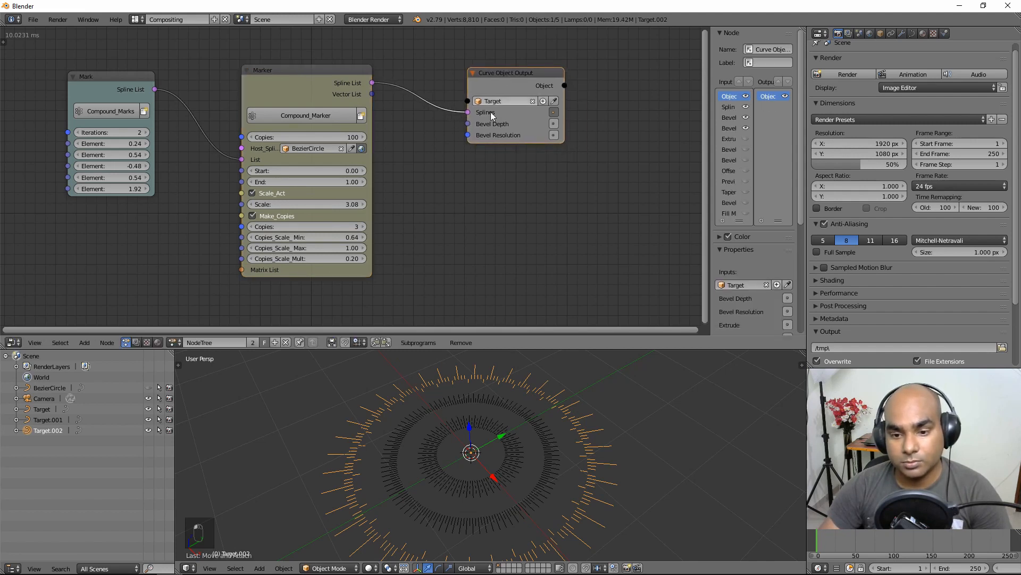
middle_drag(580, 444, 549, 448)
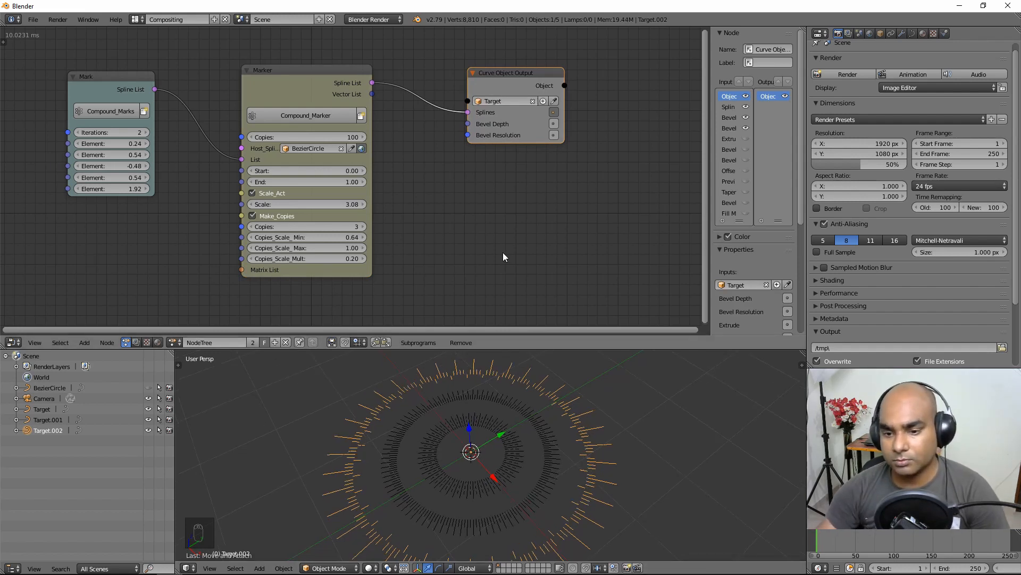
middle_drag(590, 432, 598, 410)
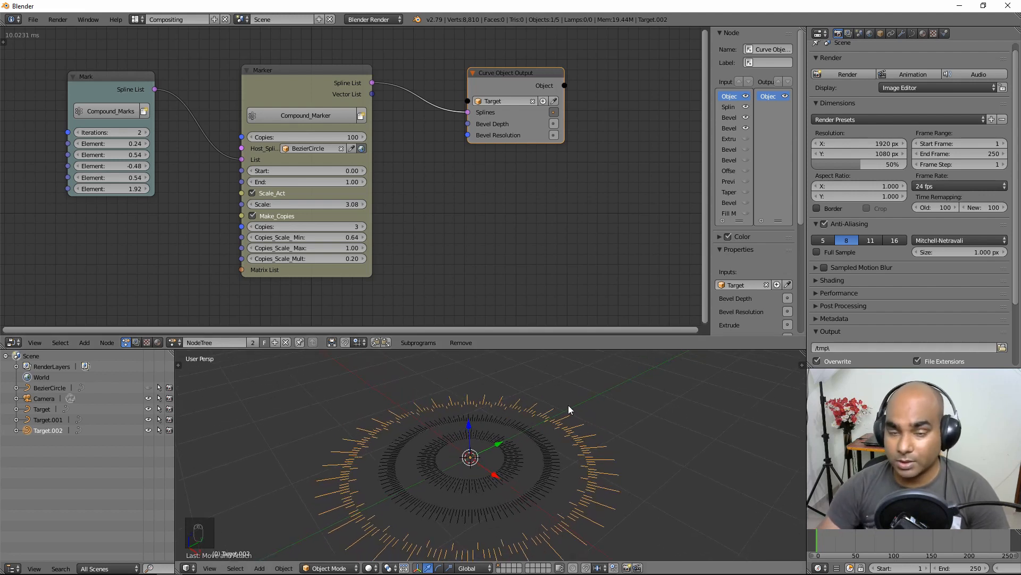
middle_drag(596, 427, 534, 442)
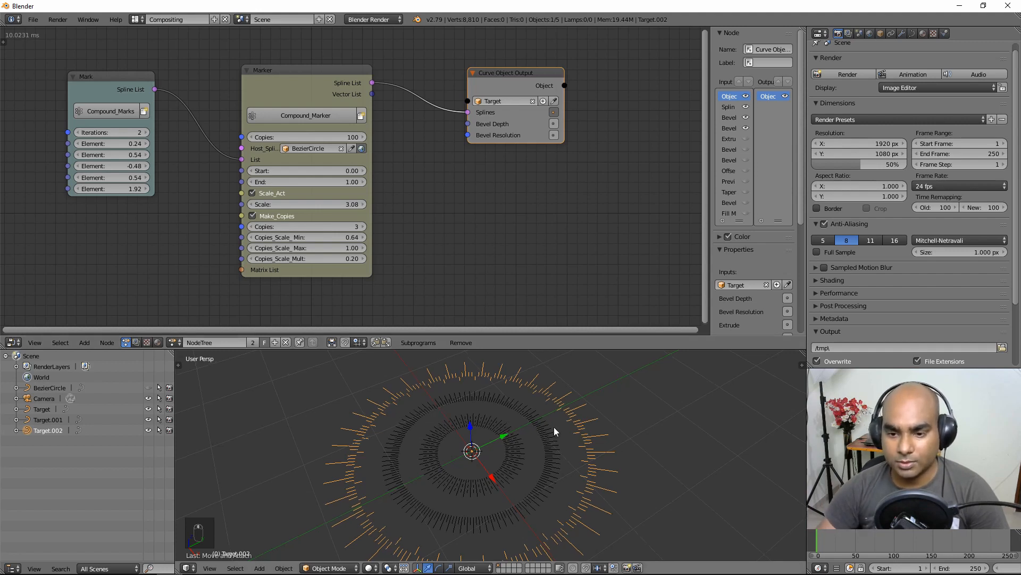
middle_drag(554, 427, 553, 418)
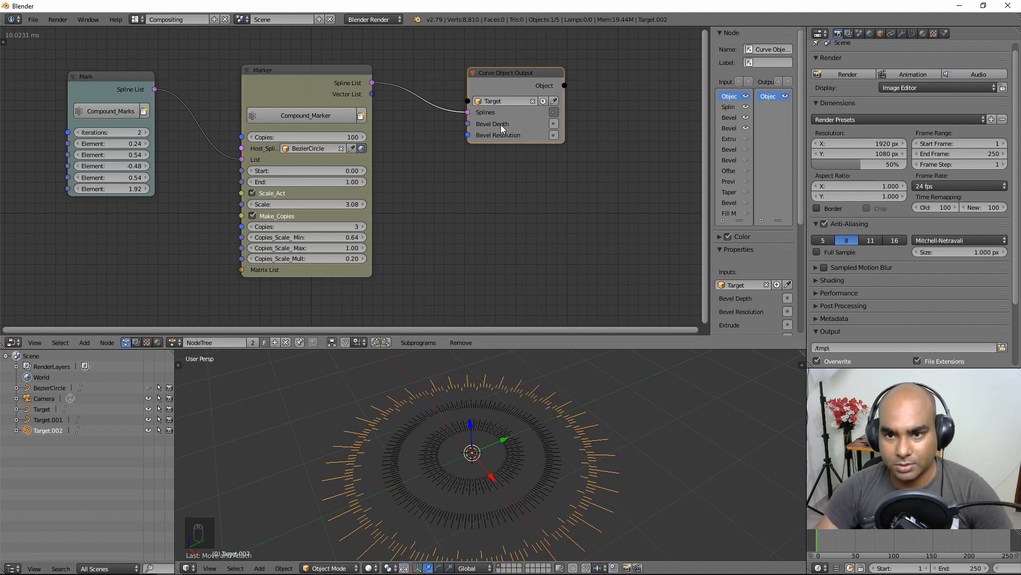
Step: Unlink the output's target and delete the Target, Target.001 and Target.002 ring objects
click(533, 101)
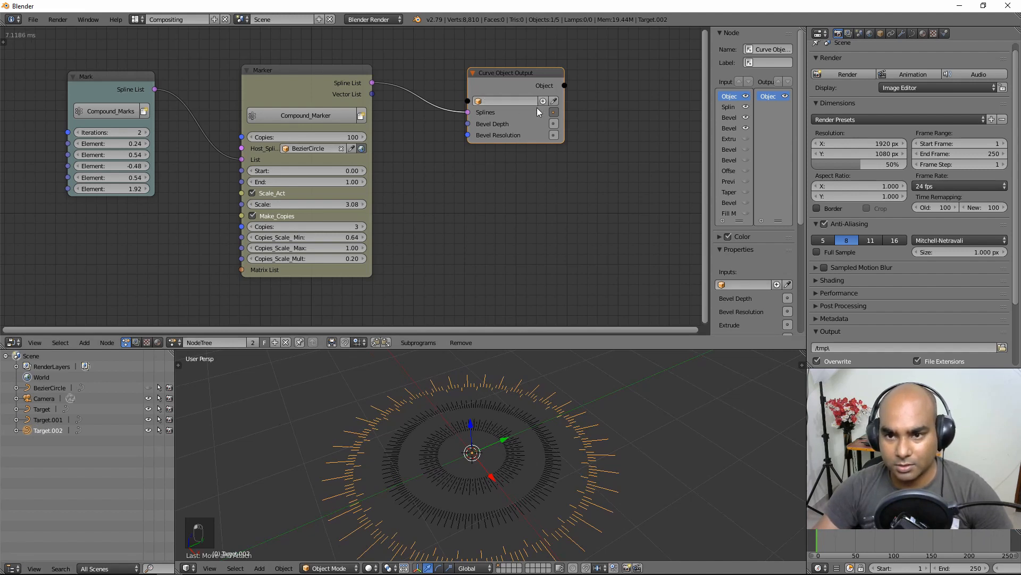
ctrl+click(49, 420)
ctrl+click(42, 409)
key(x)
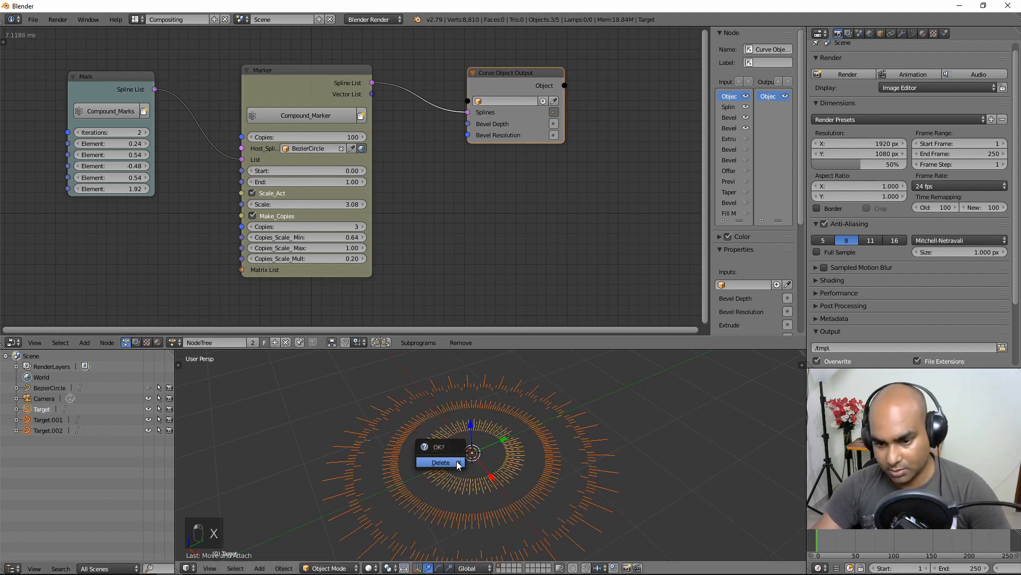
click(442, 456)
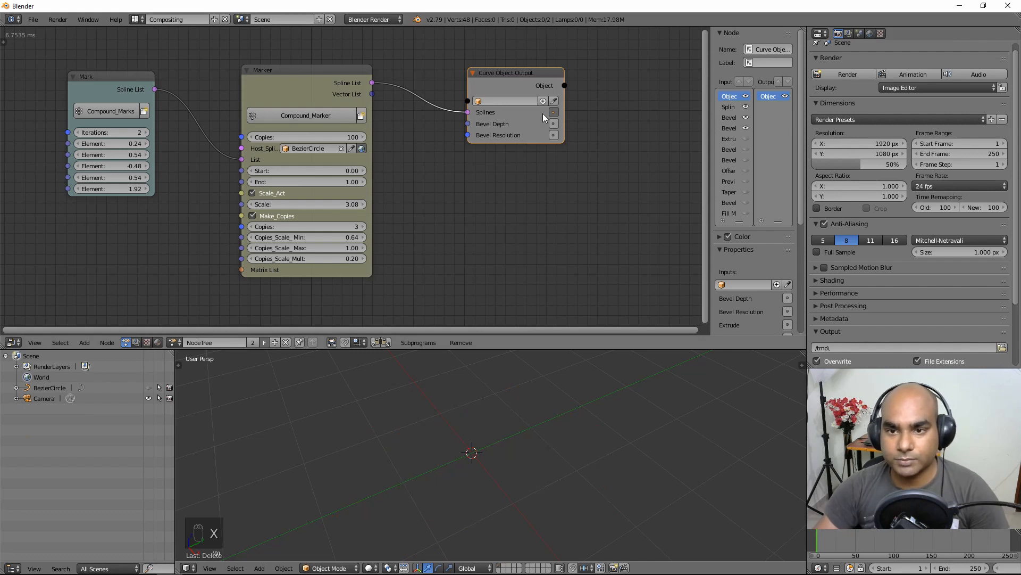
Step: Create a fresh Target object for the Curve Object Output and set Marker Copies to 1
click(543, 101)
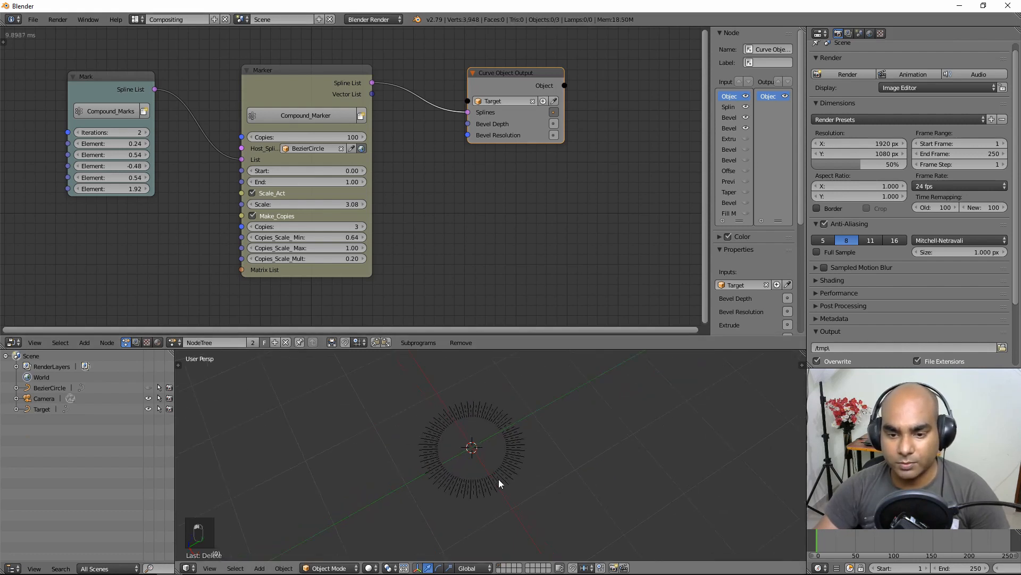
click(310, 227)
text(1)
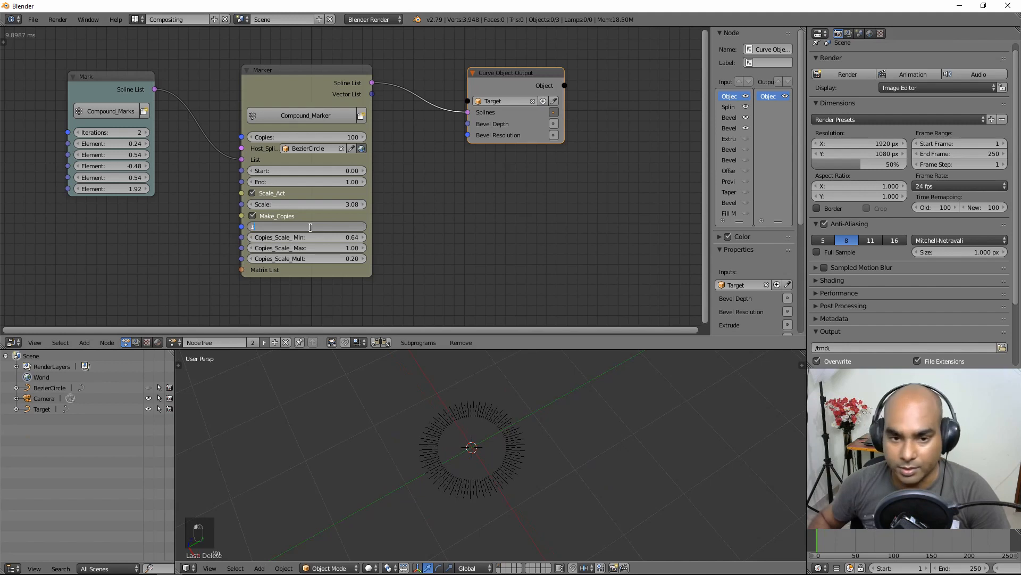
key(Return)
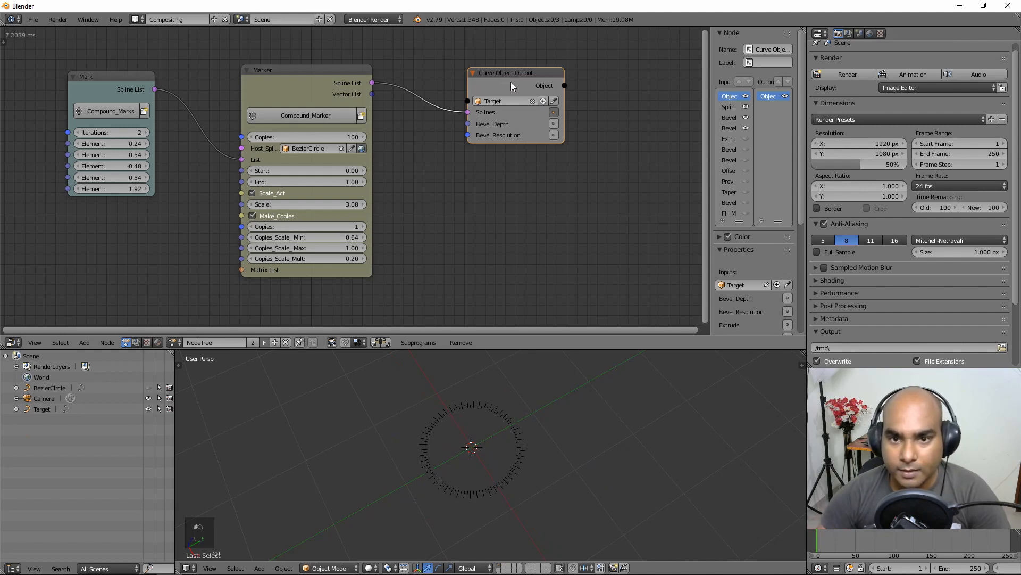
drag(511, 82, 547, 83)
drag(284, 88, 300, 95)
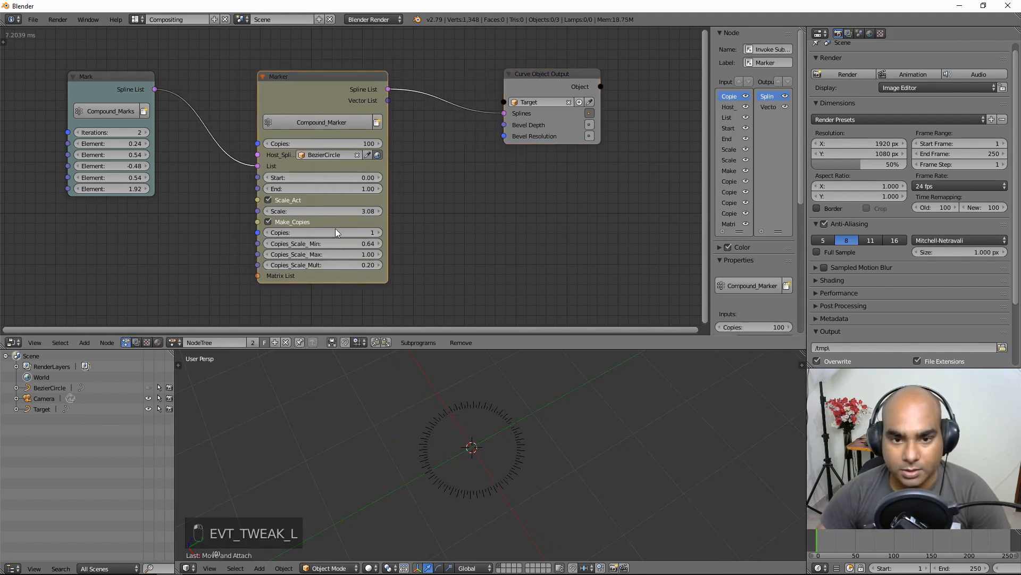
Step: Raise the Marker's Scale to 6.17 and orbit to inspect the wider Target tick ring
drag(302, 215, 367, 216)
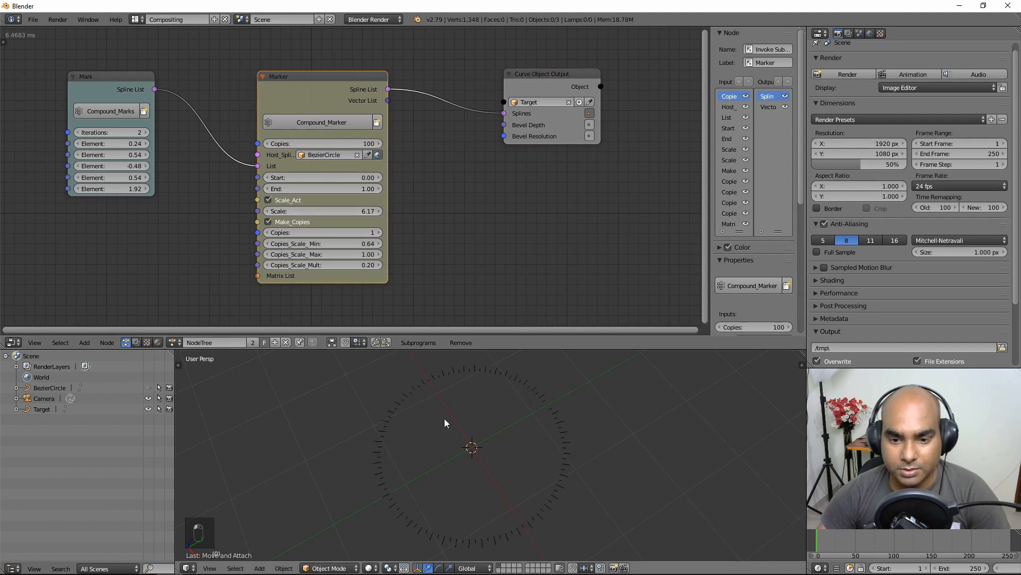
middle_drag(493, 397, 491, 409)
right_click(519, 413)
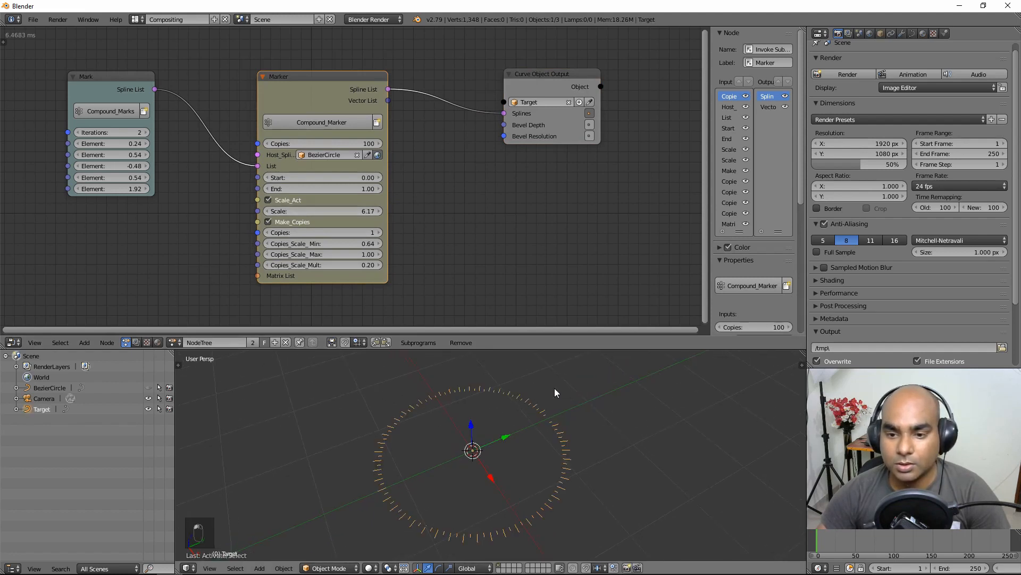
middle_drag(555, 390, 432, 404)
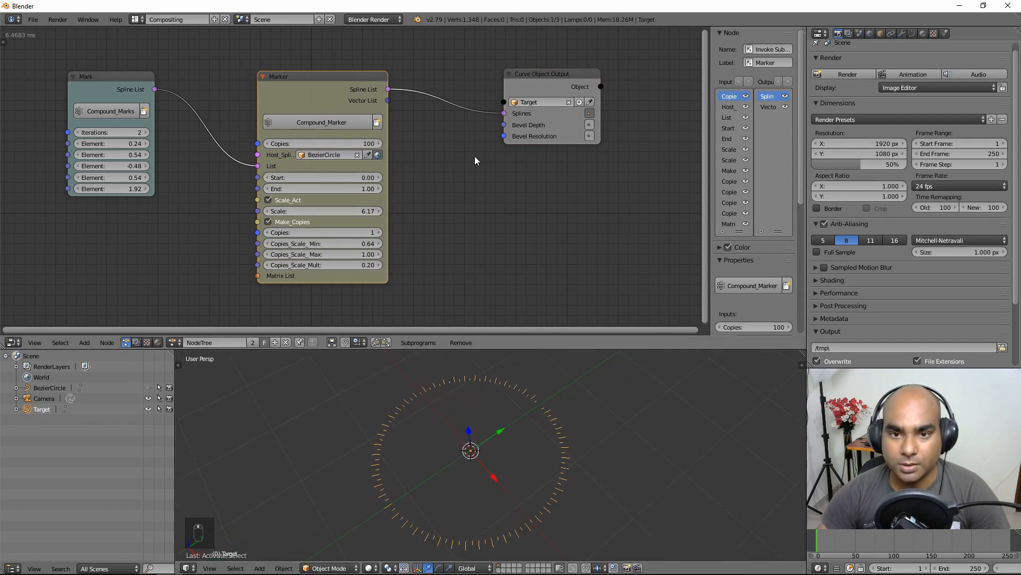
Step: Rearrange the Marker and Curve Object Output nodes in the node tree
scroll(476, 159, down, 1)
mouse_move(475, 159)
middle_down()
mouse_move(413, 161)
mouse_move(458, 160)
middle_up()
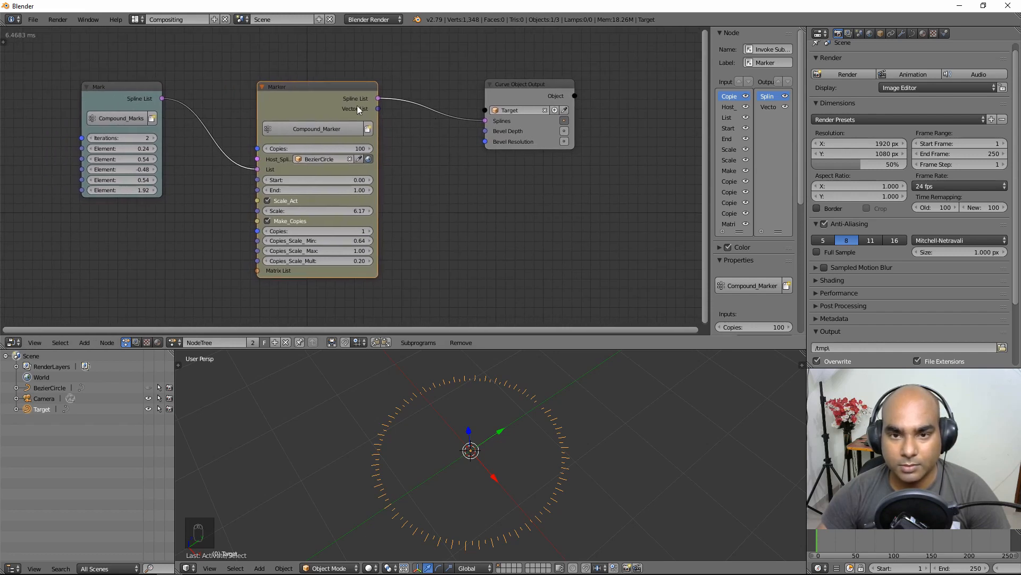
drag(527, 102, 512, 113)
scroll(525, 141, up, 1)
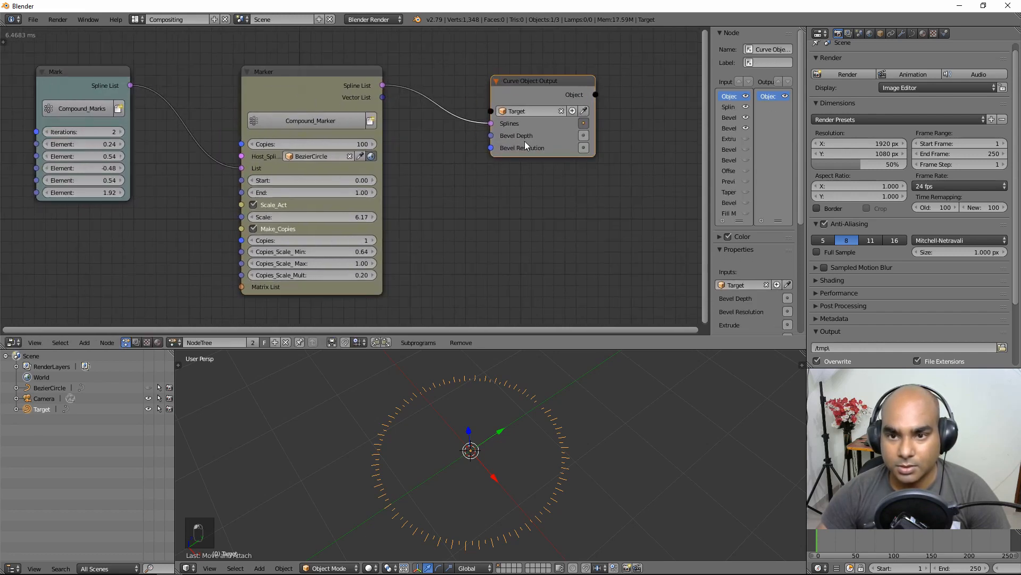
middle_drag(498, 140, 549, 152)
drag(360, 98, 360, 87)
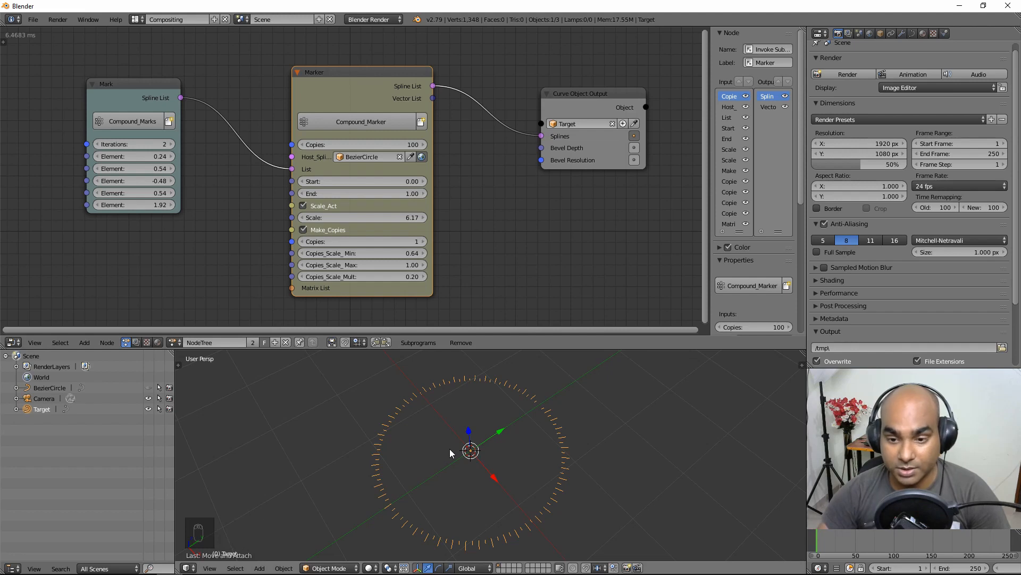
ctrl+scroll(543, 209, down, 1)
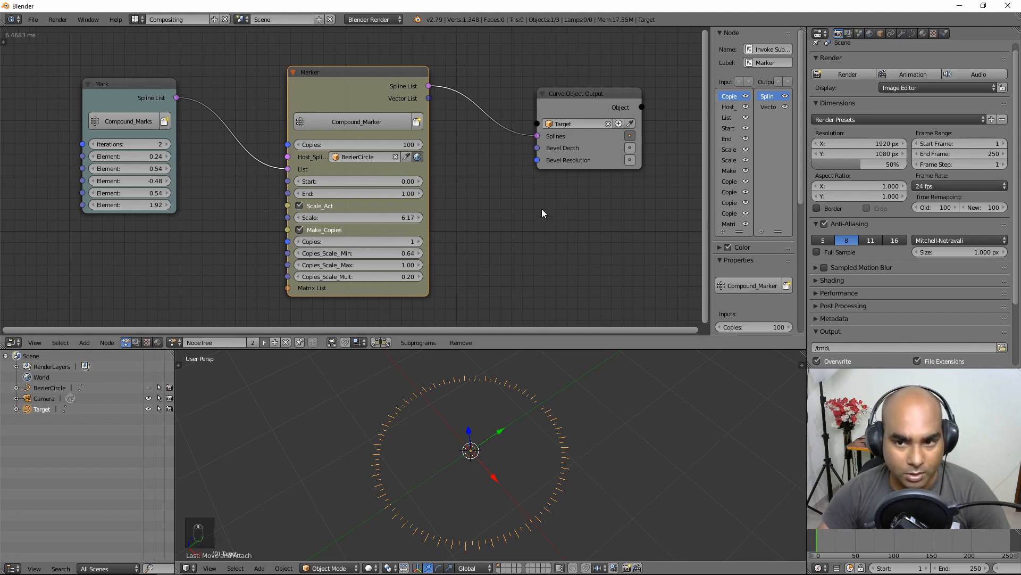
drag(576, 98, 564, 88)
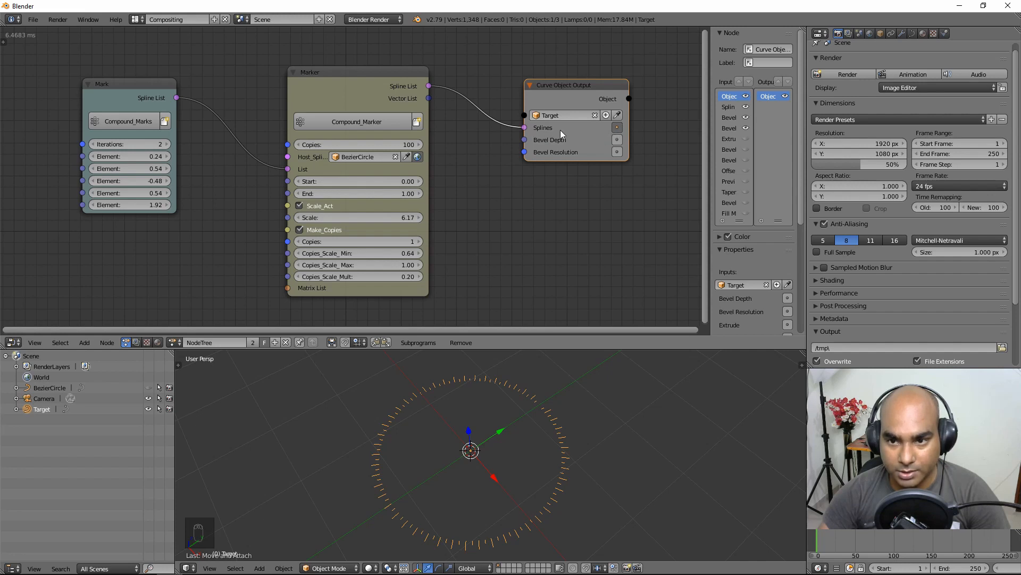
Step: Toggle the Splines input option and try a Marker End of 1.21, then revert it to 1.00
click(617, 128)
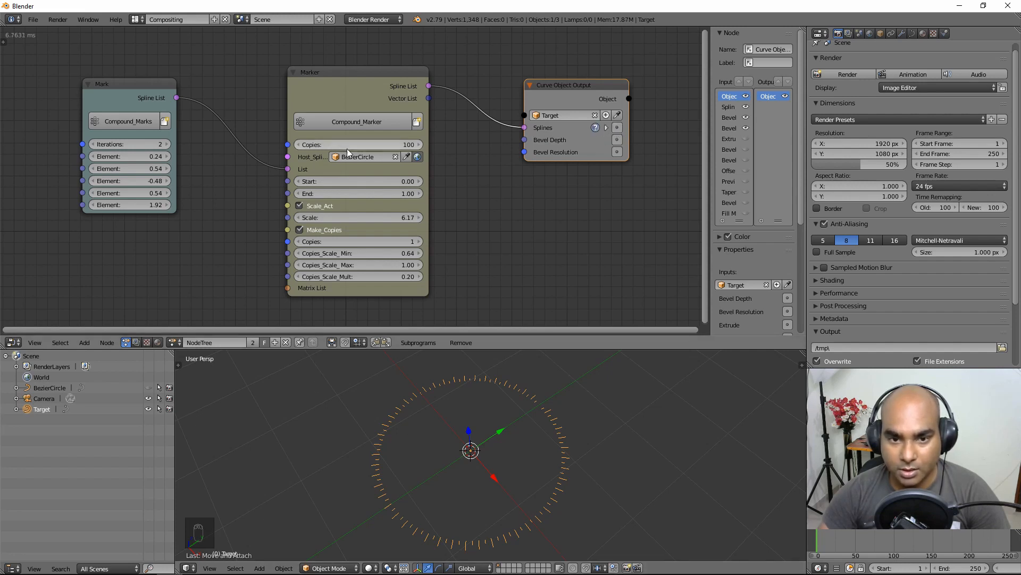
drag(373, 194, 396, 194)
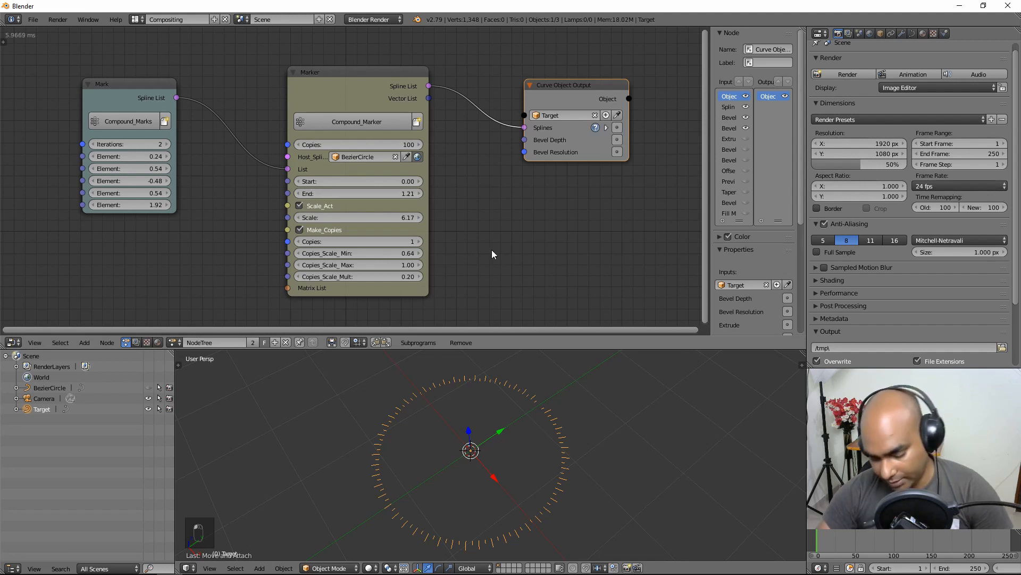
key(ctrl+z)
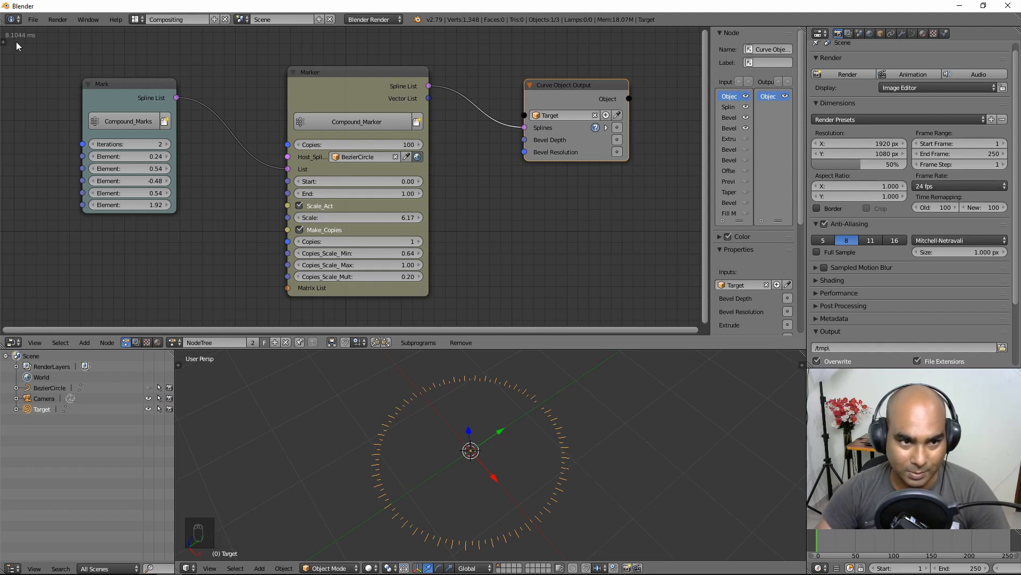
Step: Play the animation to frame 42 and reposition the Curve Object Output node
key(alt+a)
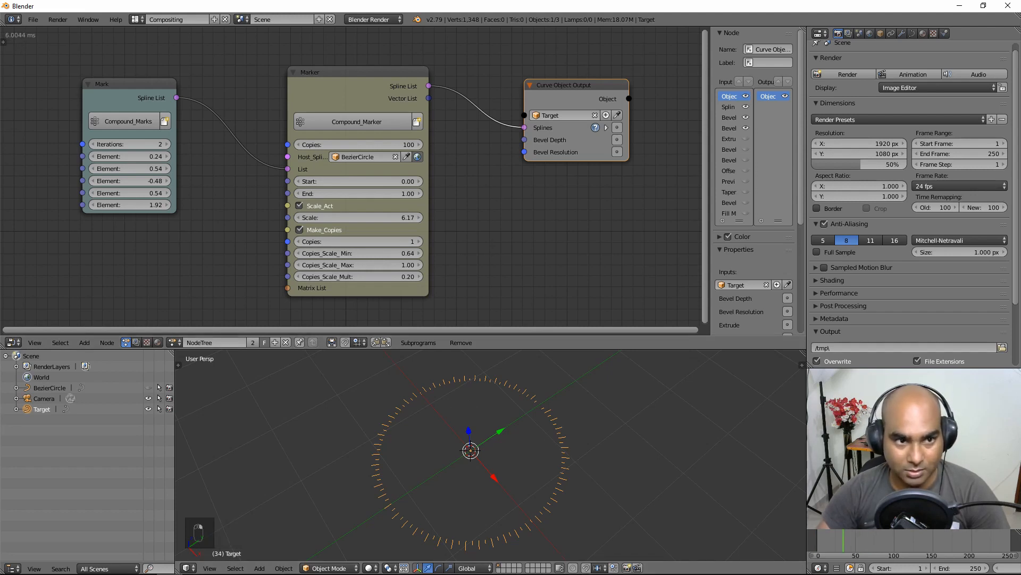
mouse_move(844, 517)
right_down()
mouse_move(861, 517)
mouse_move(819, 517)
mouse_move(850, 517)
right_up()
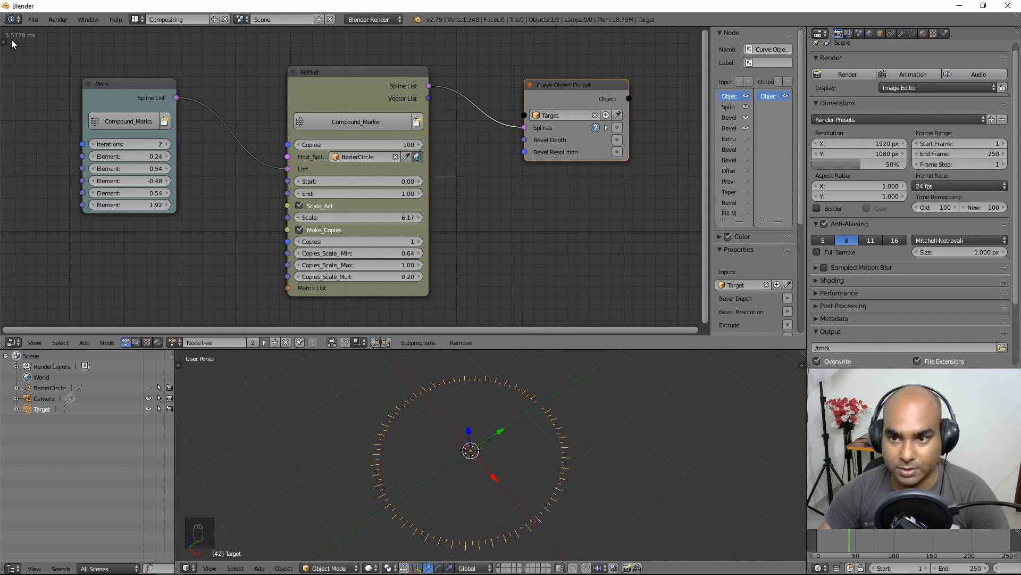
drag(578, 88, 569, 106)
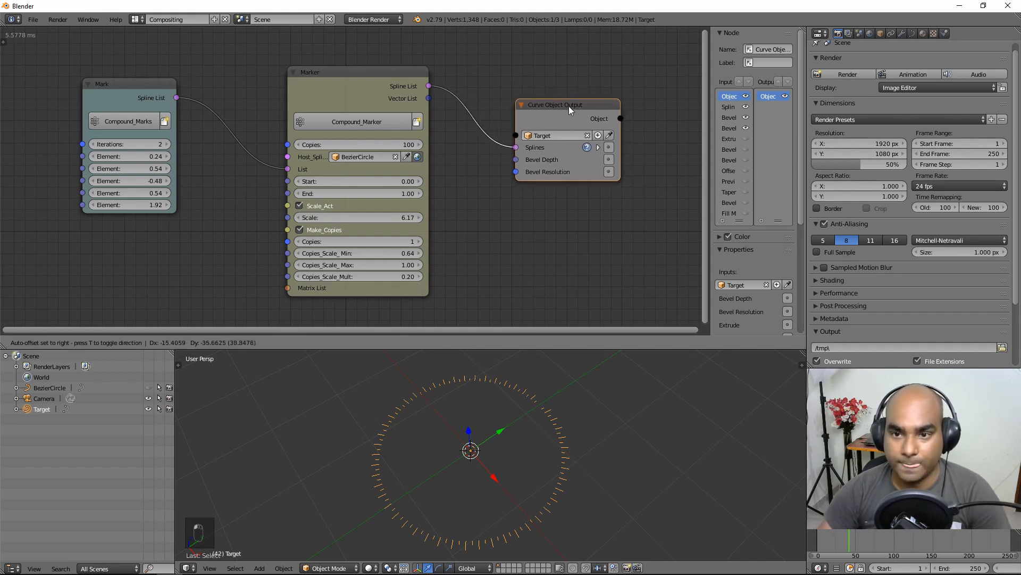
Step: Tidy the Marker and output nodes and duplicate the Marker below them
scroll(497, 237, down, 2)
drag(492, 137, 489, 82)
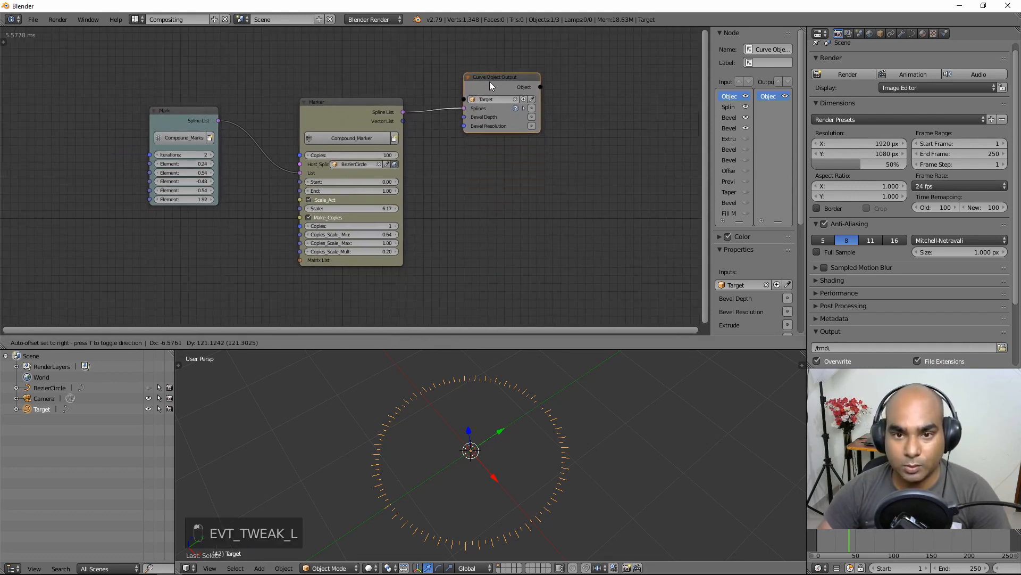
drag(358, 119, 357, 100)
key(shift+d)
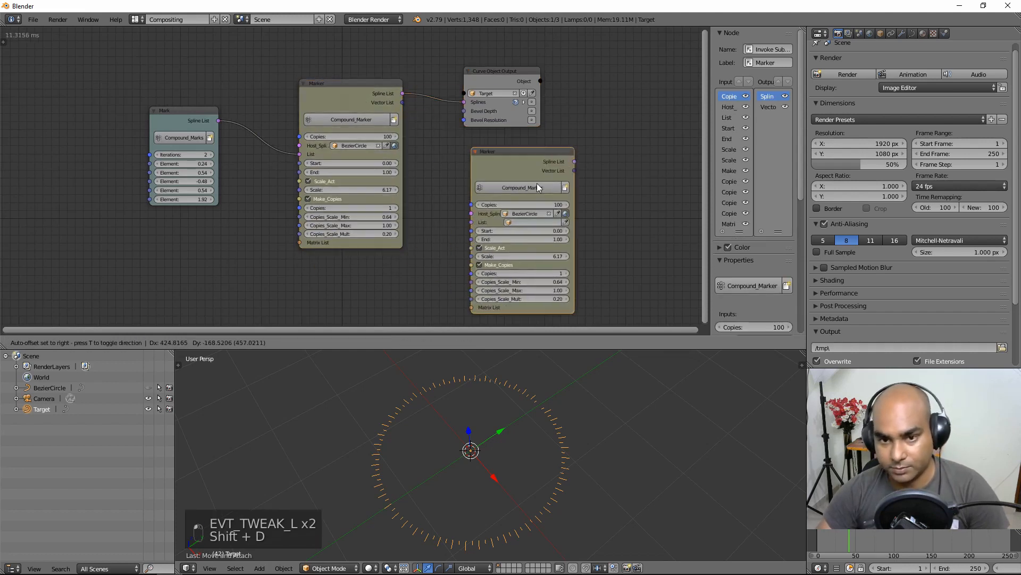
click(535, 212)
Step: Add a Curve Object Output fed by the copy's Spline List, targeting new object Target.001
click(84, 342)
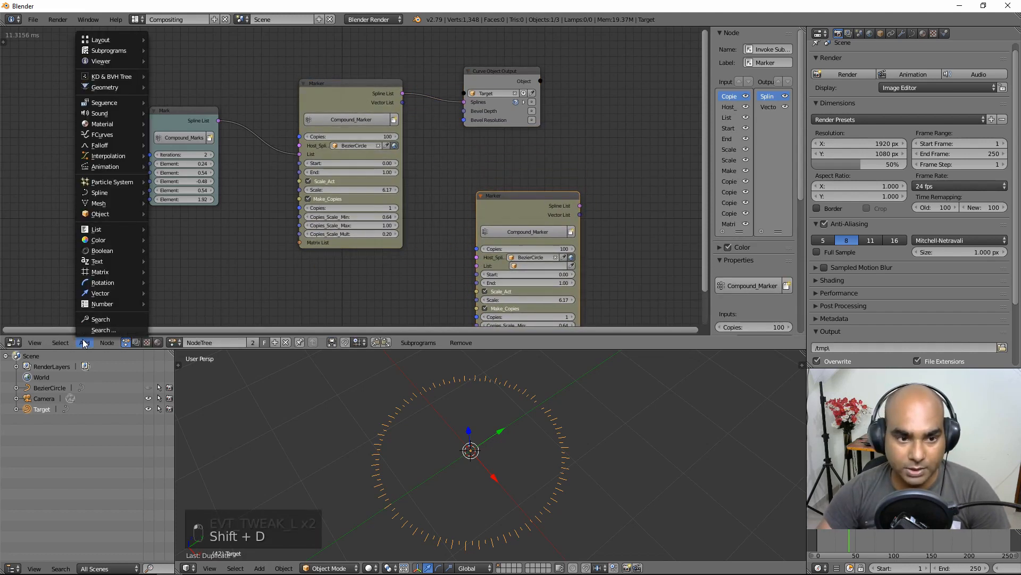
mouse_move(127, 192)
click(190, 399)
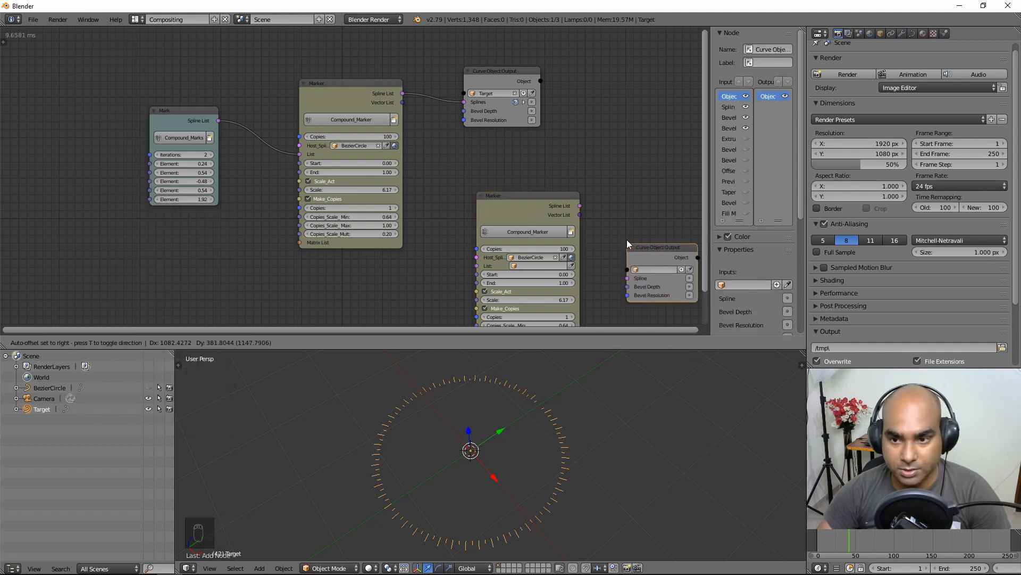
click(604, 179)
middle_drag(579, 210, 486, 181)
mouse_move(486, 180)
mouse_down()
mouse_move(552, 168)
mouse_move(613, 201)
mouse_up()
click(612, 193)
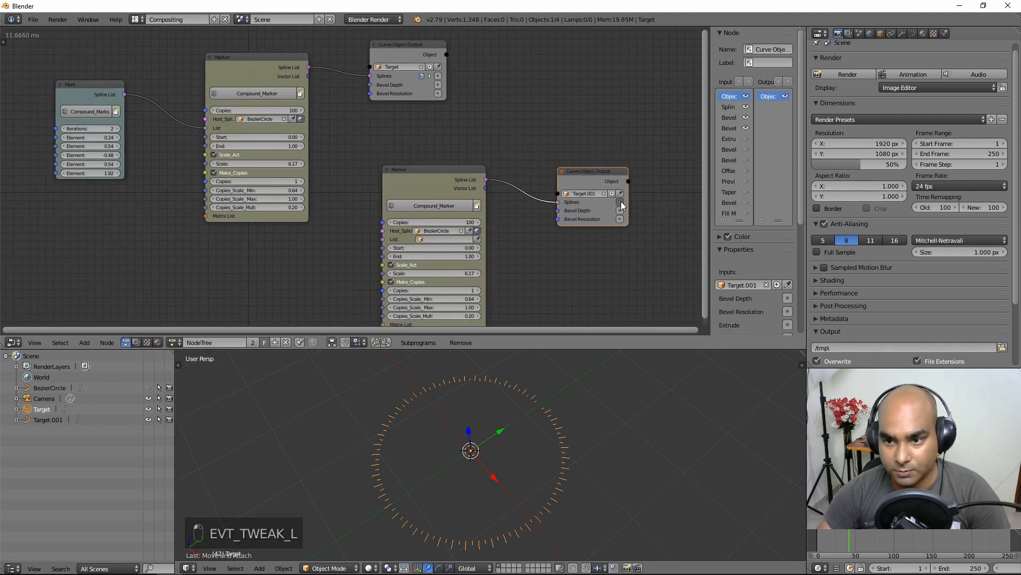
Step: Feed the Mark node into the second Marker and raise its Scale to 7.22
middle_drag(573, 270, 569, 224)
drag(420, 229, 429, 230)
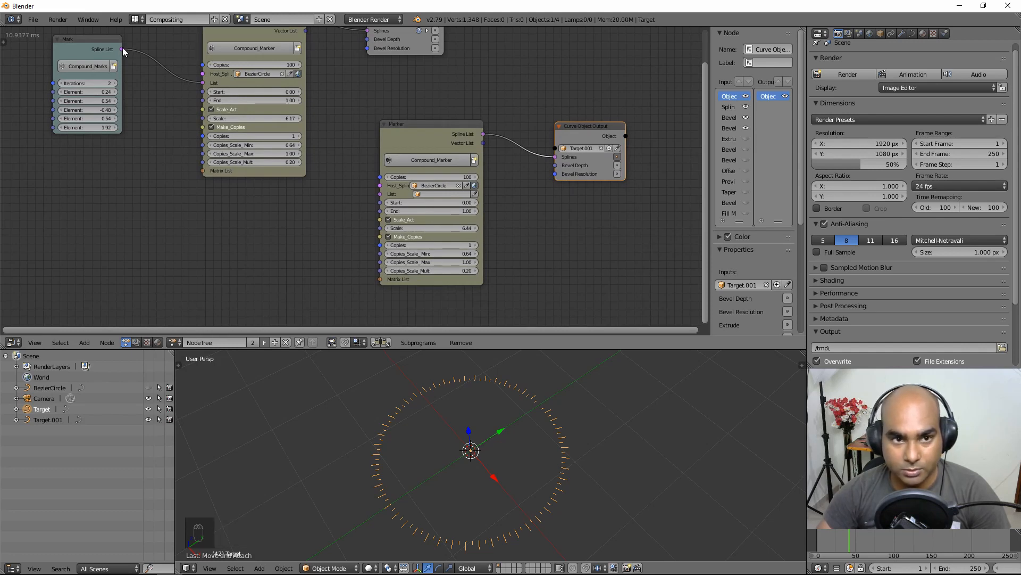
mouse_move(122, 49)
mouse_down()
mouse_move(319, 169)
mouse_move(387, 194)
mouse_up()
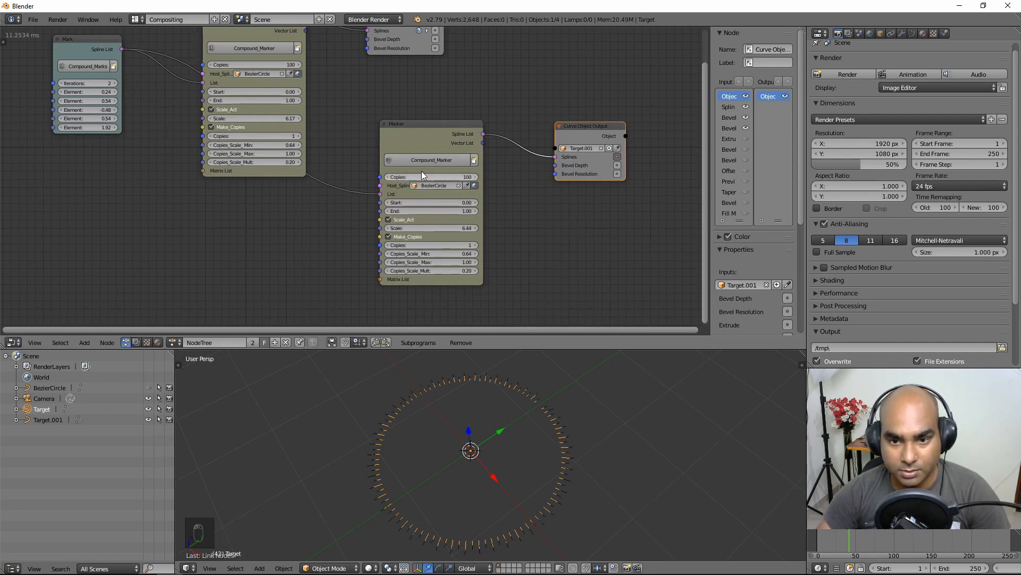
drag(84, 55, 69, 178)
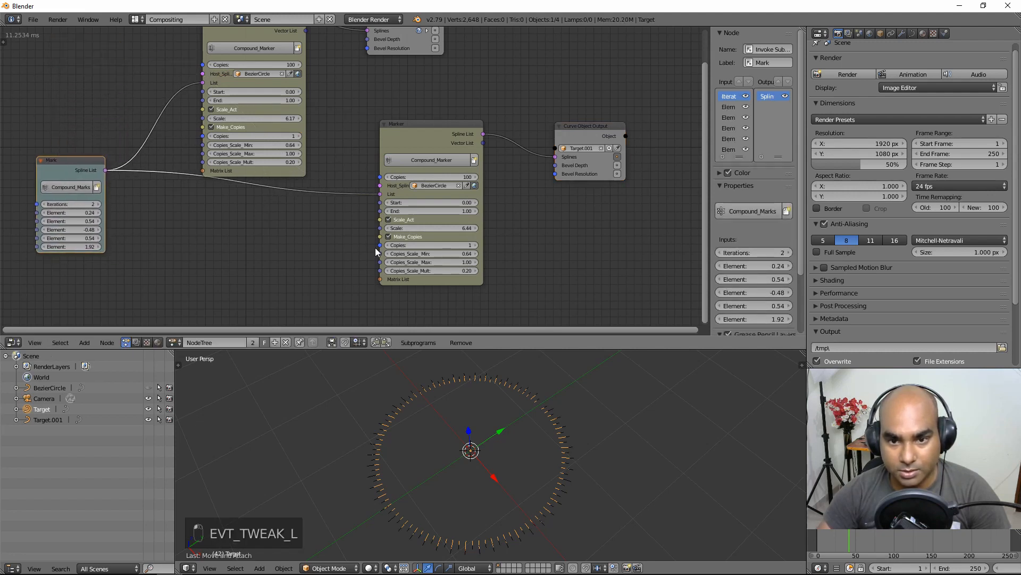
drag(406, 230, 447, 230)
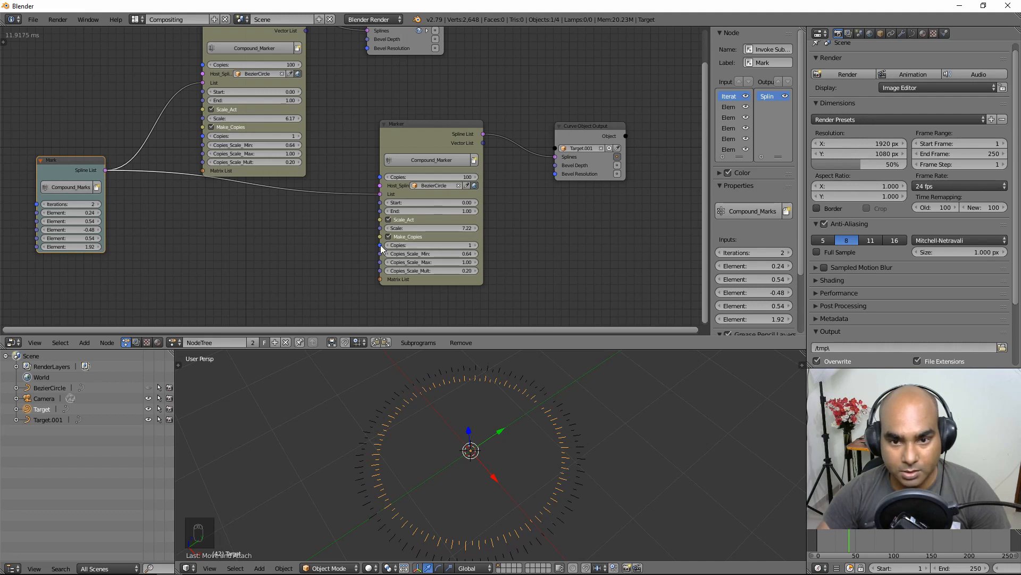
drag(63, 161, 67, 118)
key(shift+d)
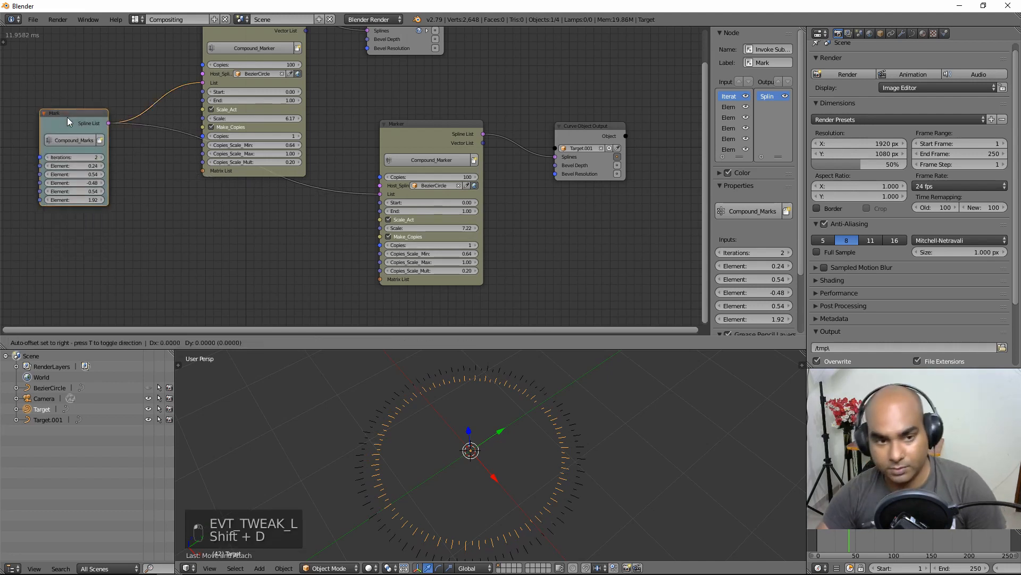
Step: Link the Mark copy to the second Marker's List and set its Iterations to 5
click(287, 220)
drag(281, 213, 380, 194)
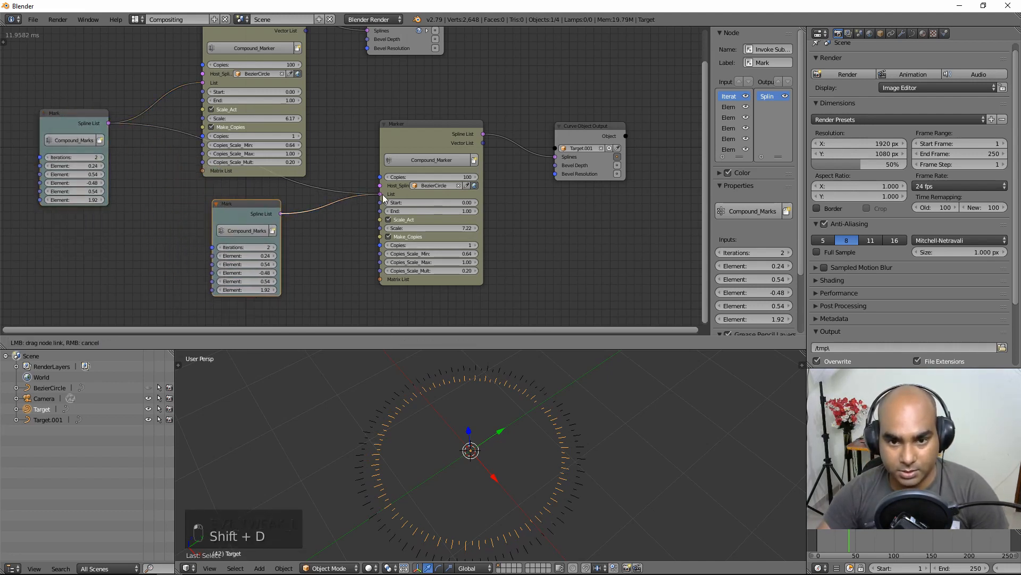
ctrl+middle_drag(328, 257, 343, 190)
click(261, 208)
text(5)
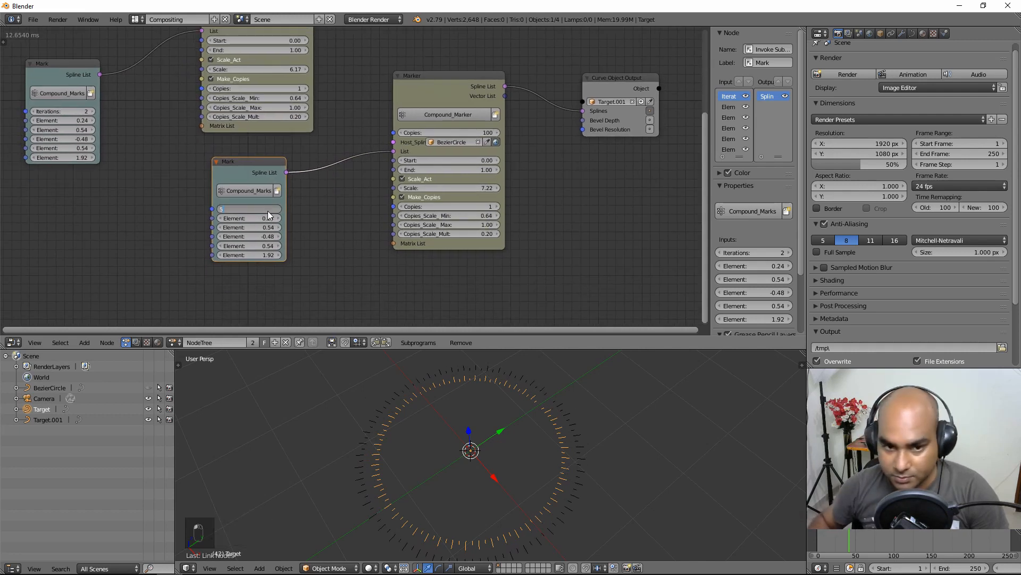
key(Return)
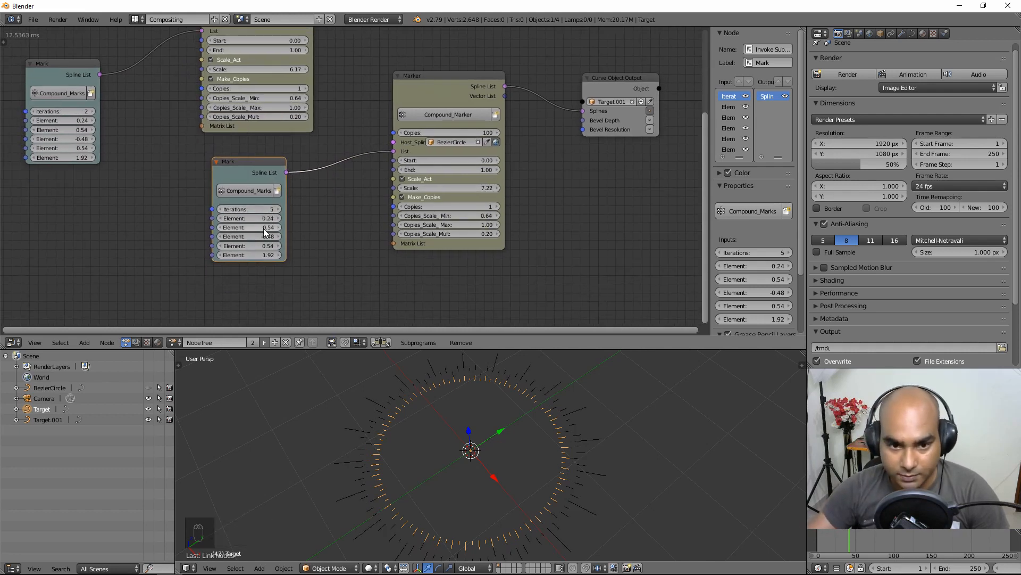
Step: Set the Mark copy's Elements to 0.81, 0.81, -0.39, 0.81, 1.95
mouse_move(267, 218)
mouse_down()
mouse_move(268, 255)
mouse_move(253, 240)
mouse_move(253, 256)
mouse_move(277, 255)
mouse_move(252, 219)
mouse_up()
text(0)
key(Return)
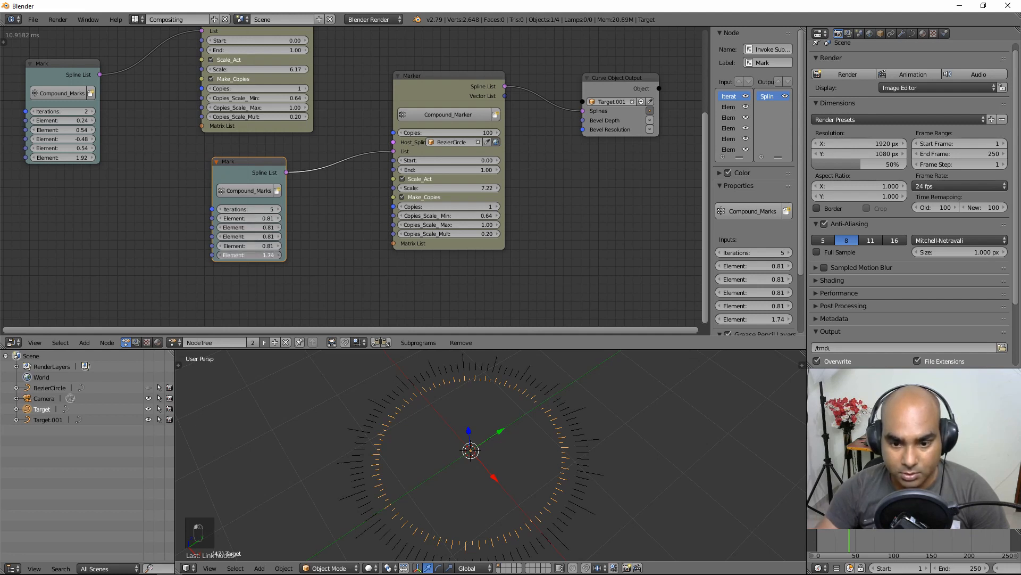
drag(248, 237, 324, 241)
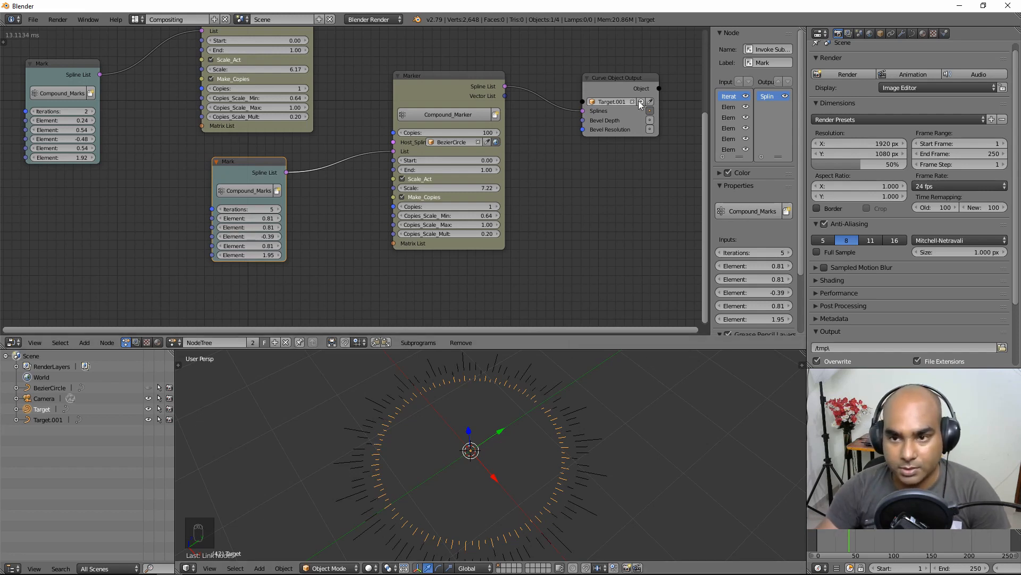
click(655, 108)
click(650, 111)
scroll(572, 166, down, 2)
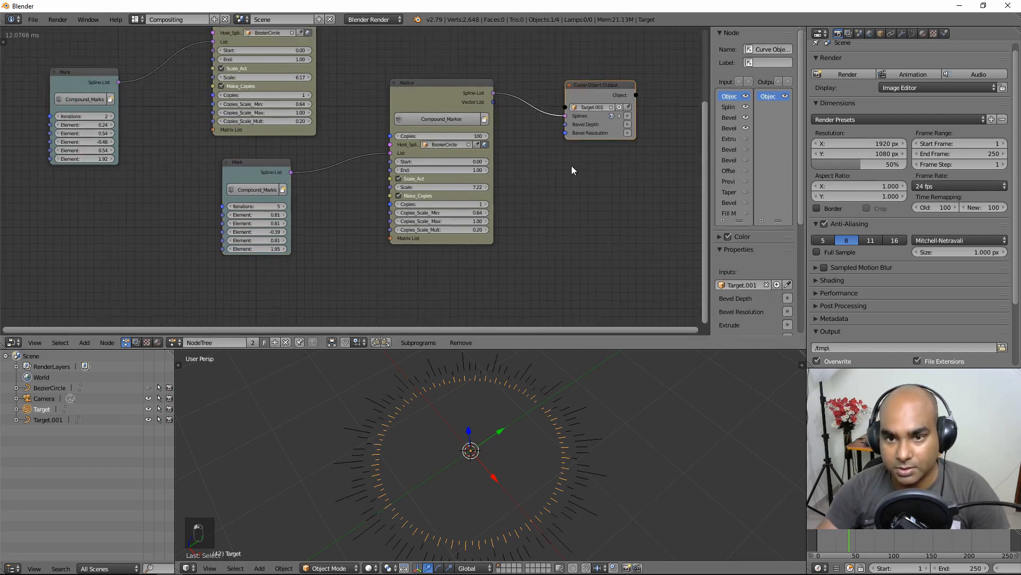
Step: Rearrange both Marker nodes and the second Curve Object Output node into a tidy layout
middle_drag(542, 147, 537, 200)
drag(264, 55, 249, 45)
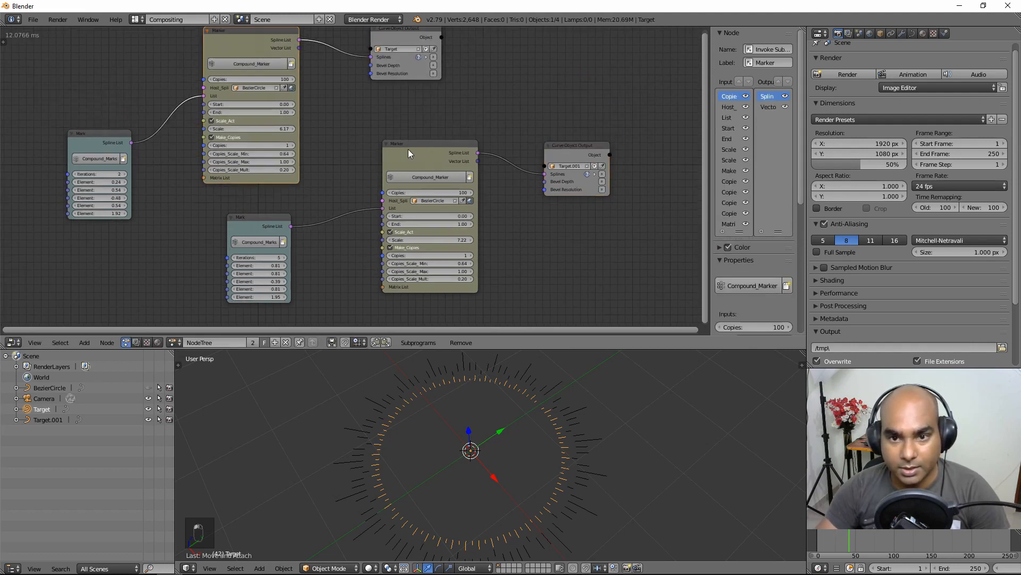
mouse_move(408, 149)
mouse_down()
mouse_move(398, 130)
mouse_move(393, 140)
mouse_up()
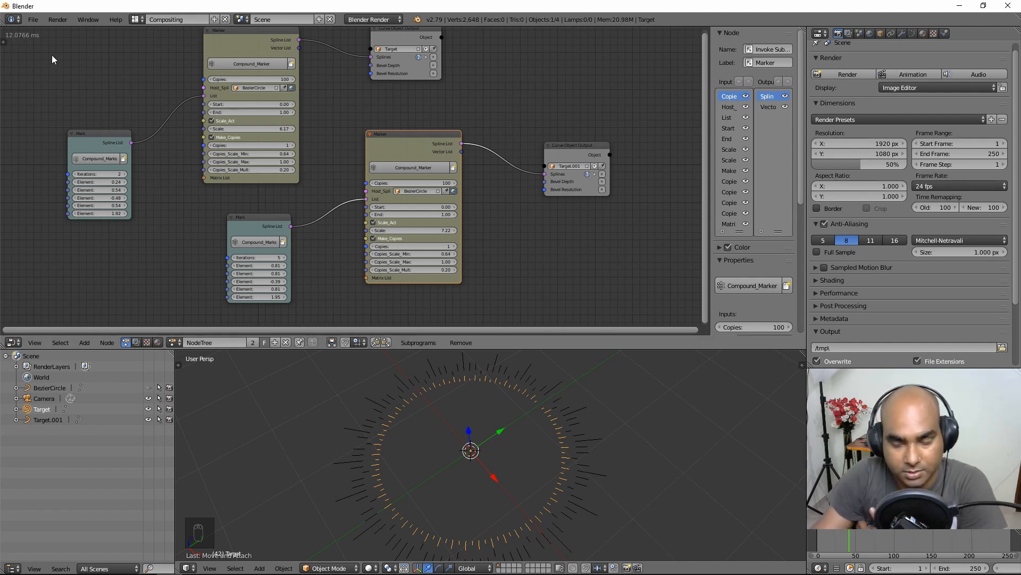
drag(573, 145, 567, 127)
Step: Enable Show Cache Options for the second Marker in the Advanced Node Settings
click(402, 146)
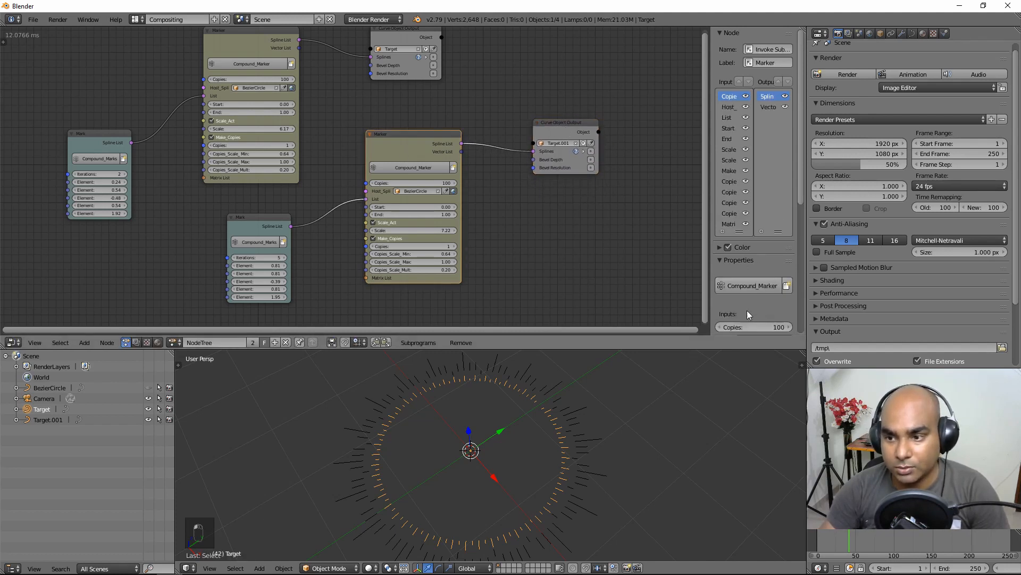
scroll(747, 311, down, 5)
scroll(743, 317, down, 5)
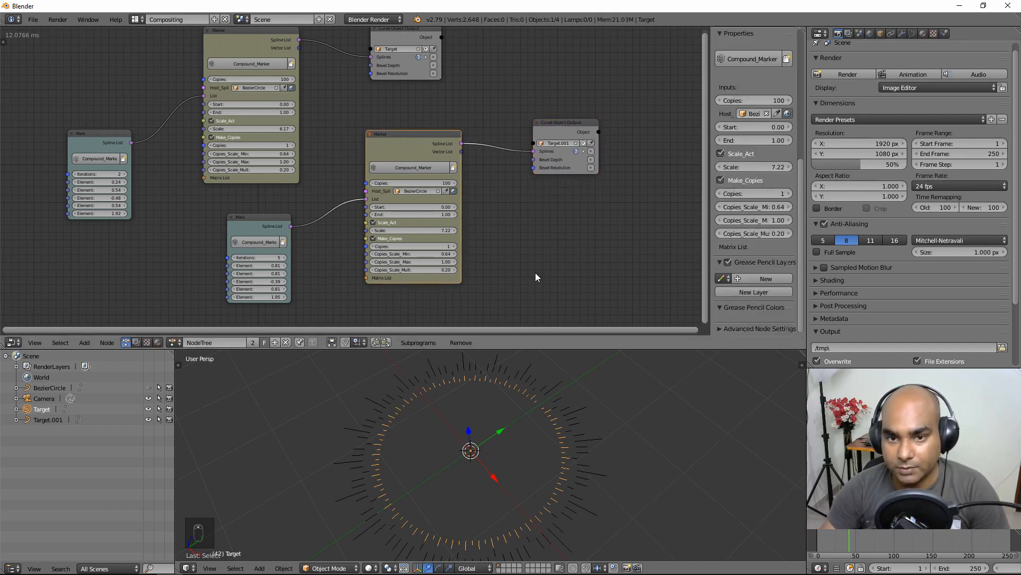
click(743, 328)
scroll(754, 315, down, 3)
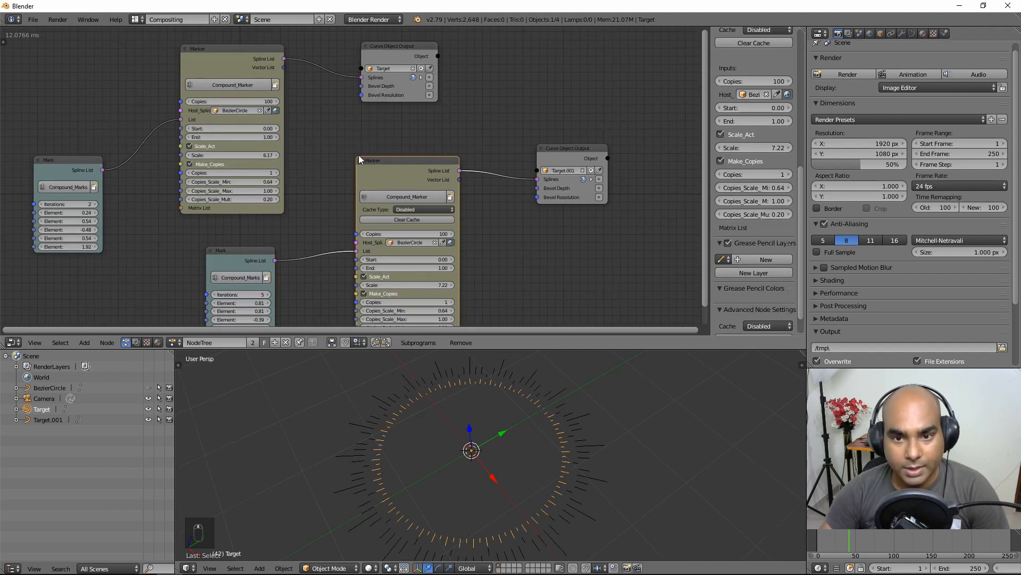
drag(359, 155, 403, 149)
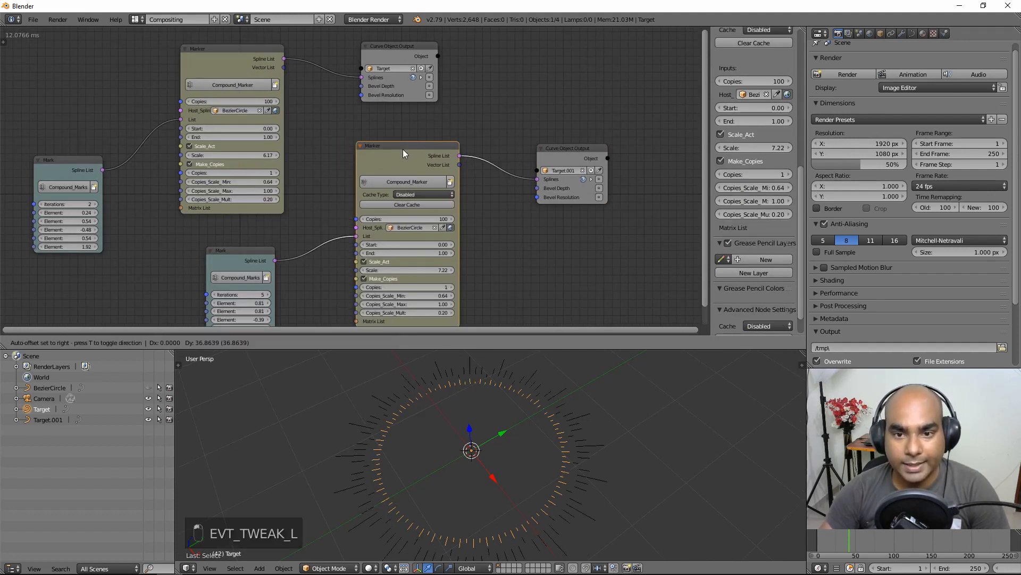
Step: Set the second Marker's Cache Type to Once per Input and nudge the node left
click(413, 193)
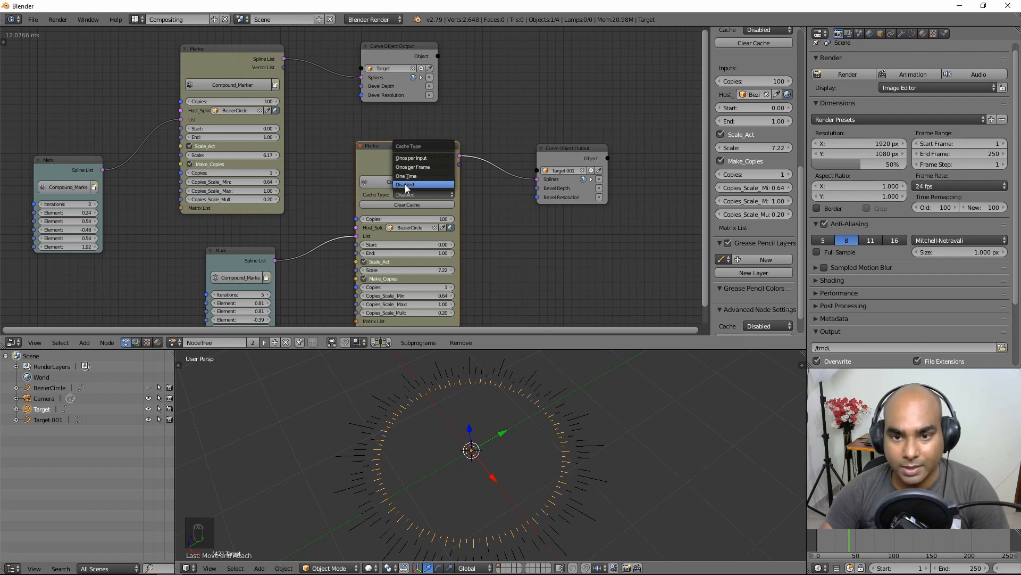
click(420, 184)
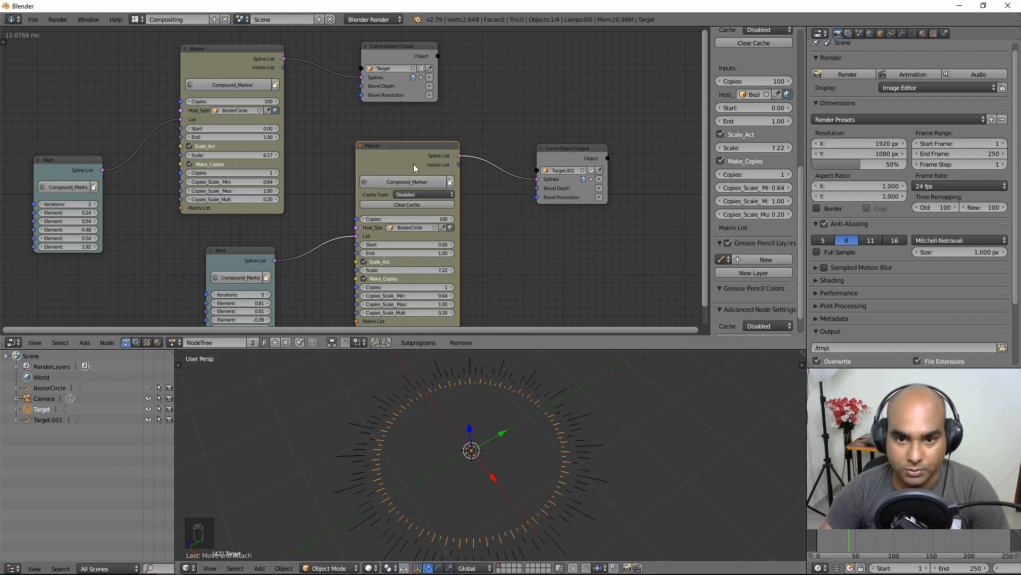
drag(414, 164, 410, 168)
click(411, 210)
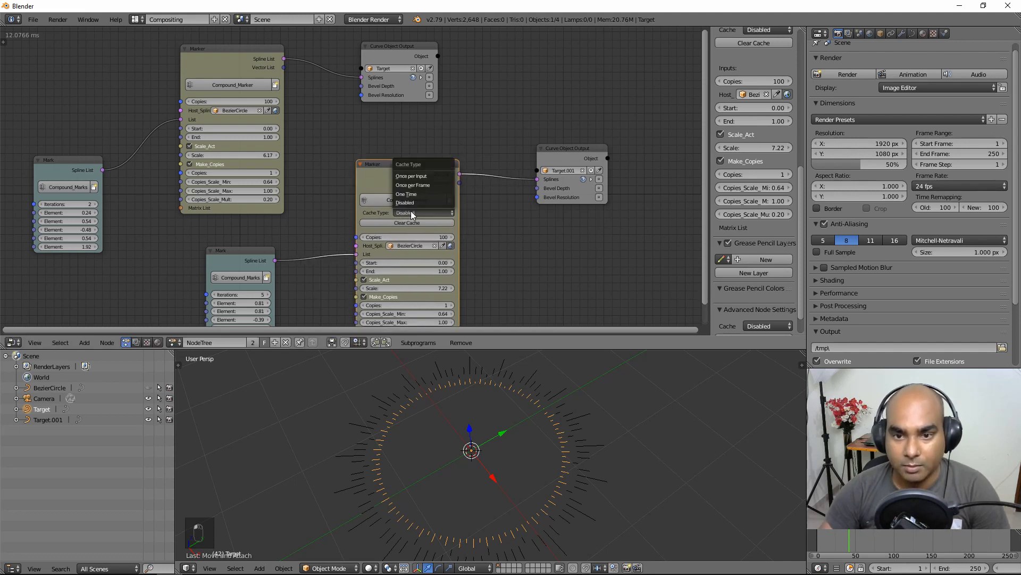
click(421, 176)
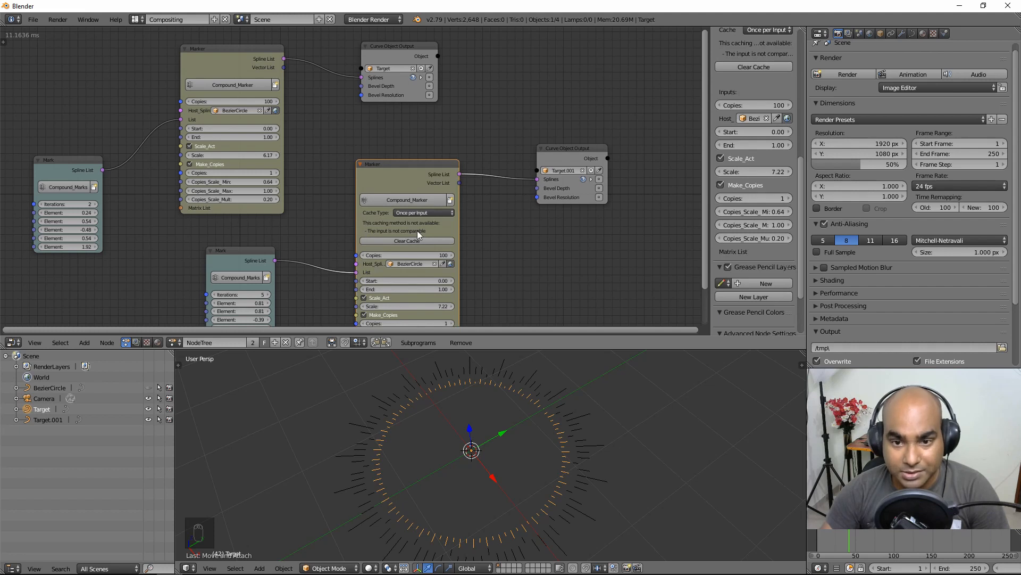
mouse_move(430, 173)
mouse_down()
mouse_move(432, 161)
mouse_move(420, 171)
mouse_up()
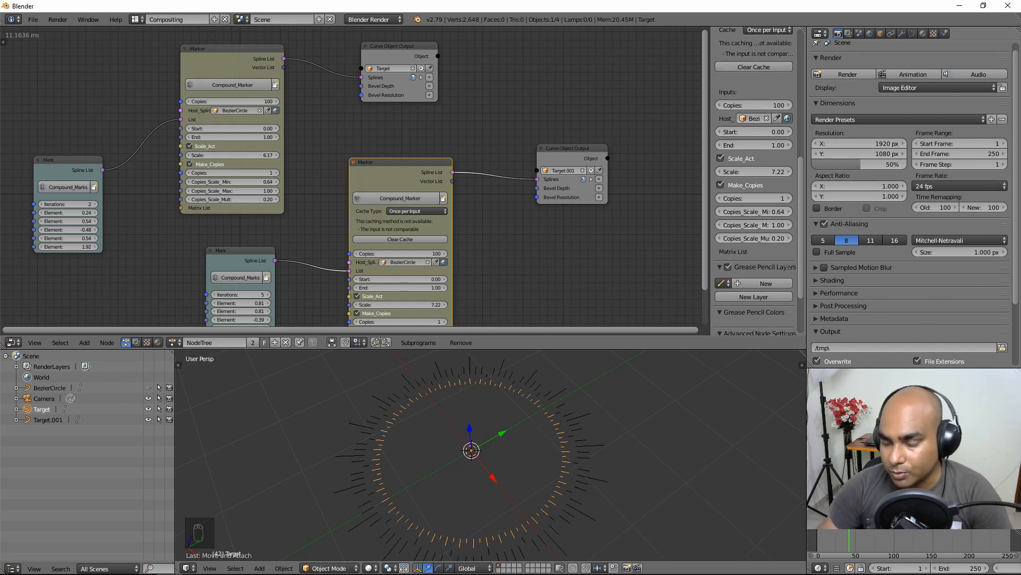
Step: Switch the lower Marker's Cache Type from Once per Frame to One Time, then move it down
middle_drag(519, 270, 515, 200)
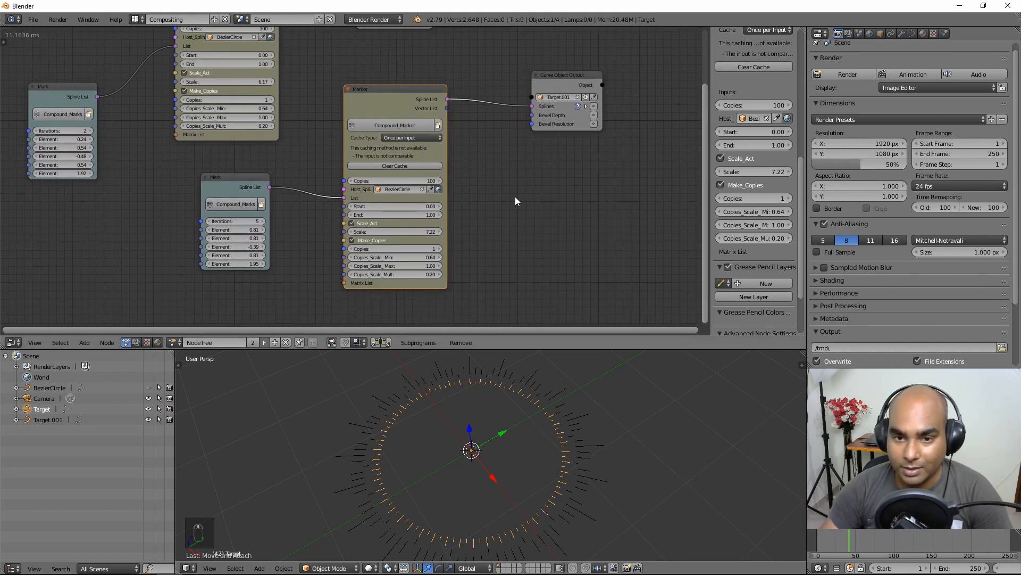
middle_drag(469, 166, 471, 188)
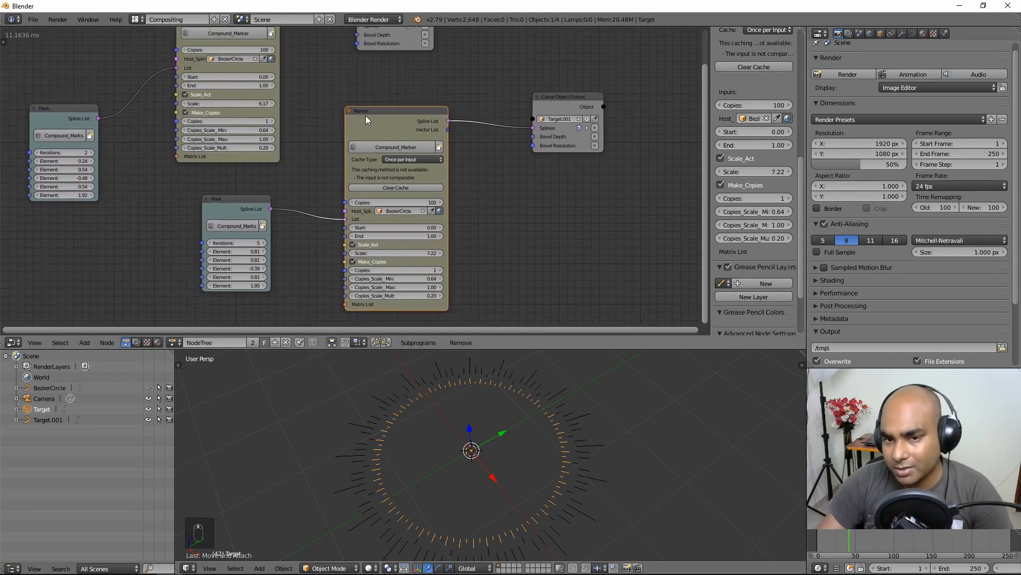
click(407, 158)
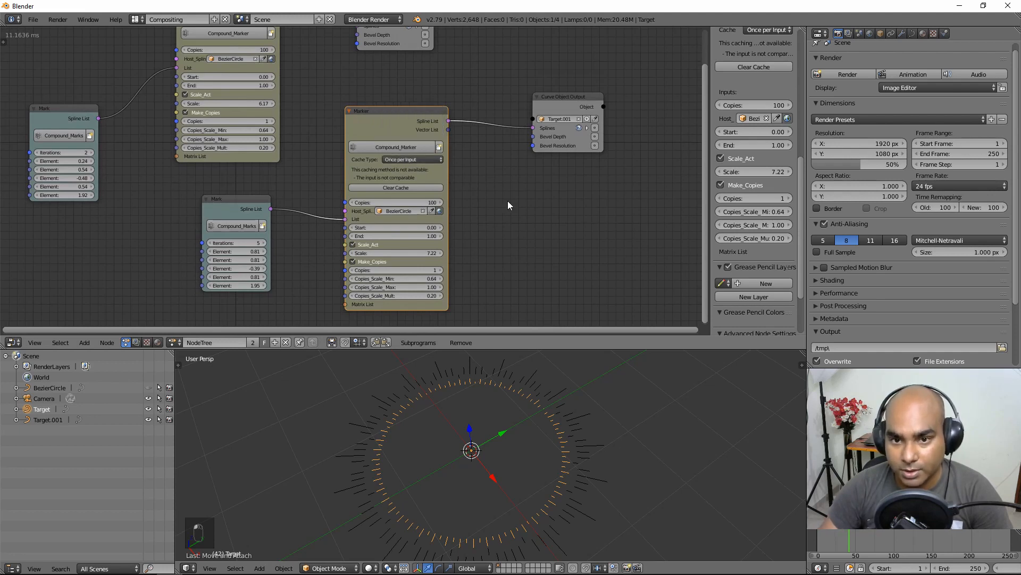
click(383, 159)
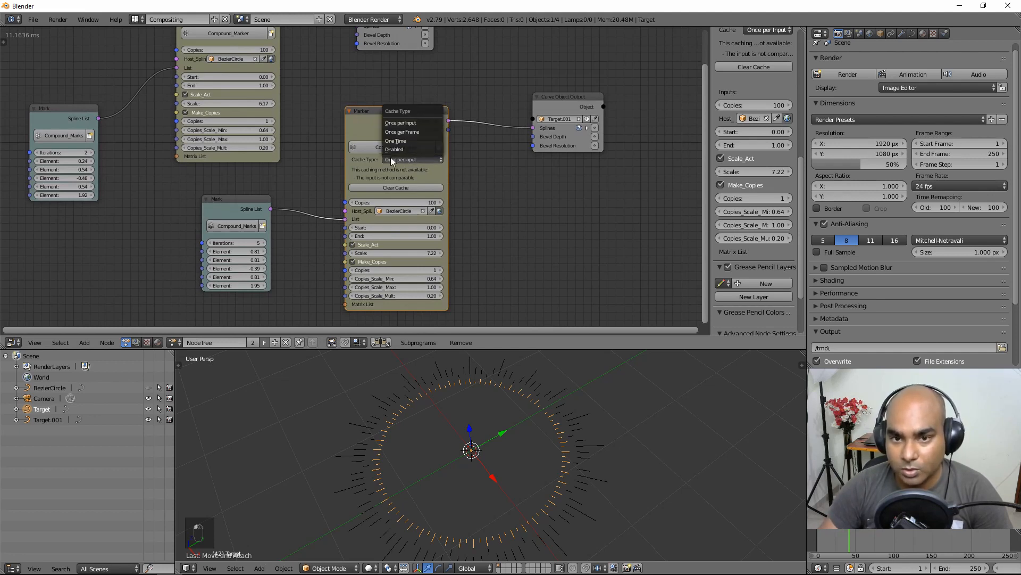
click(403, 132)
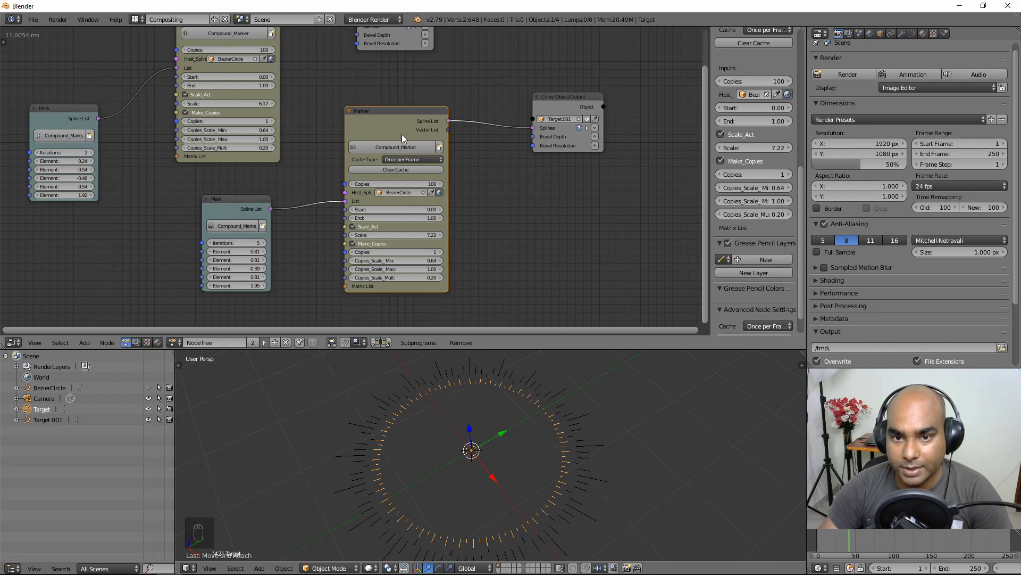
click(417, 159)
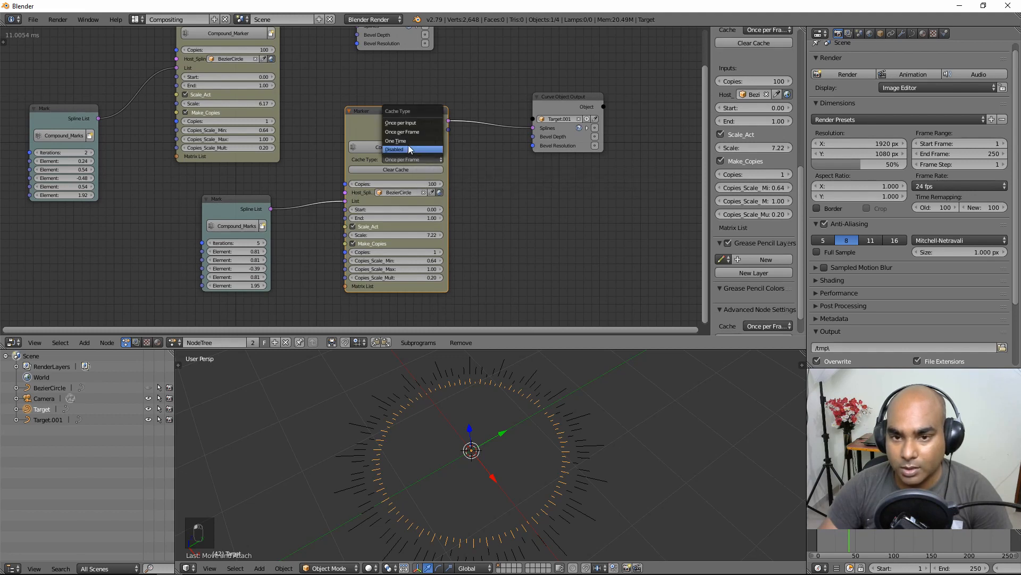
click(407, 141)
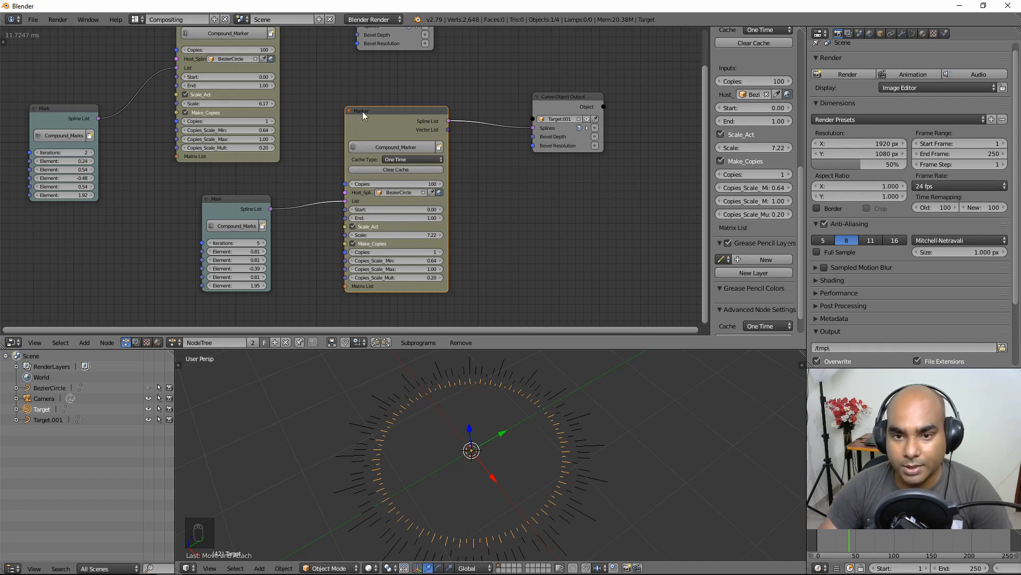
mouse_move(362, 111)
mouse_down()
mouse_move(388, 135)
mouse_move(390, 126)
mouse_up()
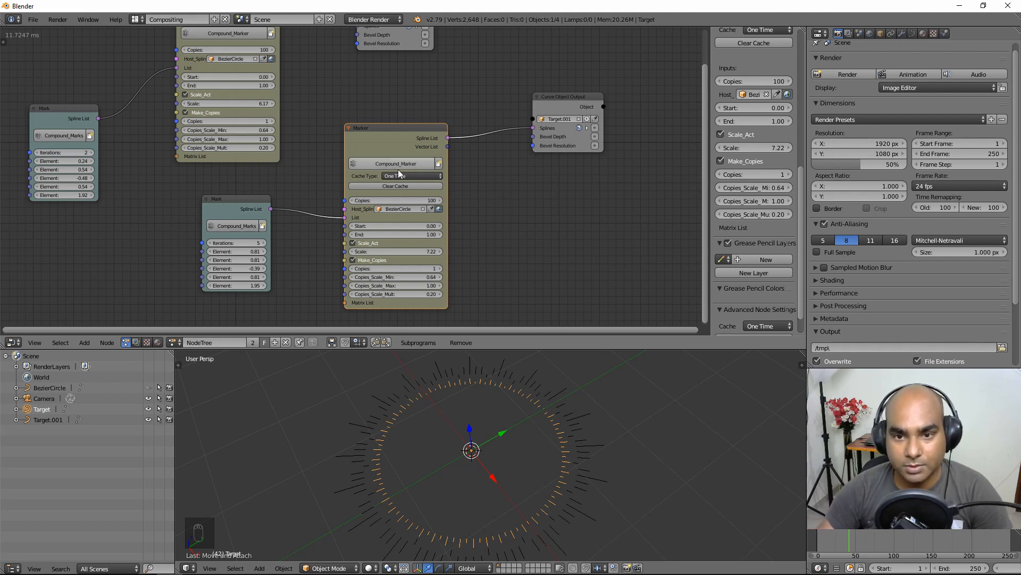
Step: Jump to frame 33, show the upper Marker's cache options and set its Cache Type to One Time
click(842, 500)
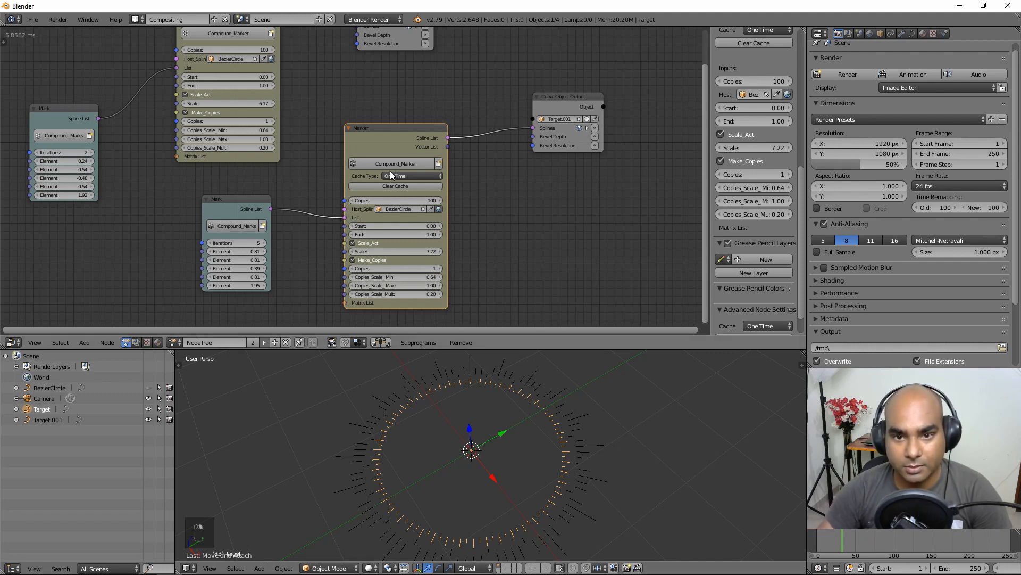
middle_drag(329, 95, 355, 131)
middle_drag(346, 92, 359, 141)
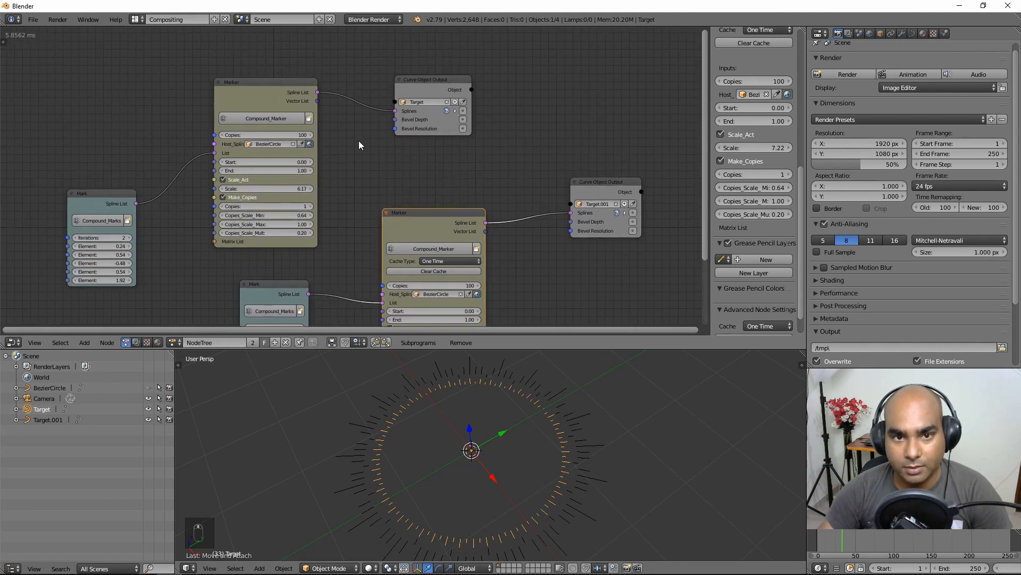
click(253, 83)
drag(258, 92, 253, 83)
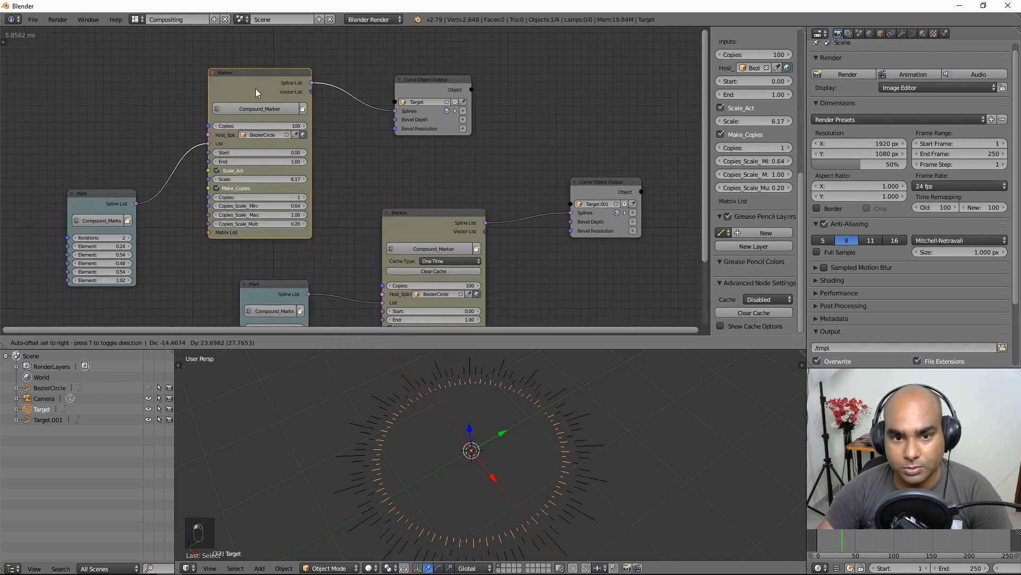
click(720, 326)
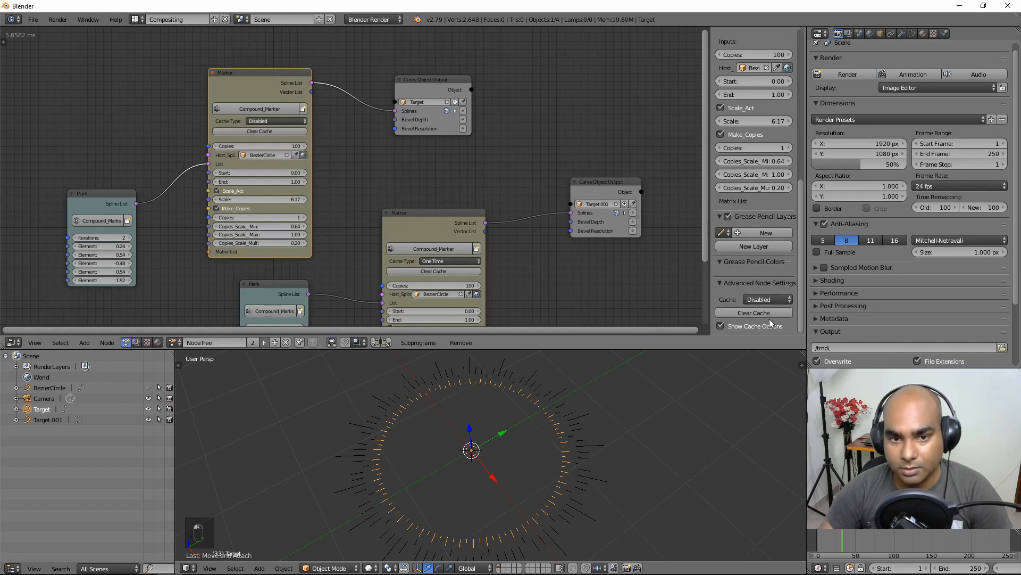
click(273, 121)
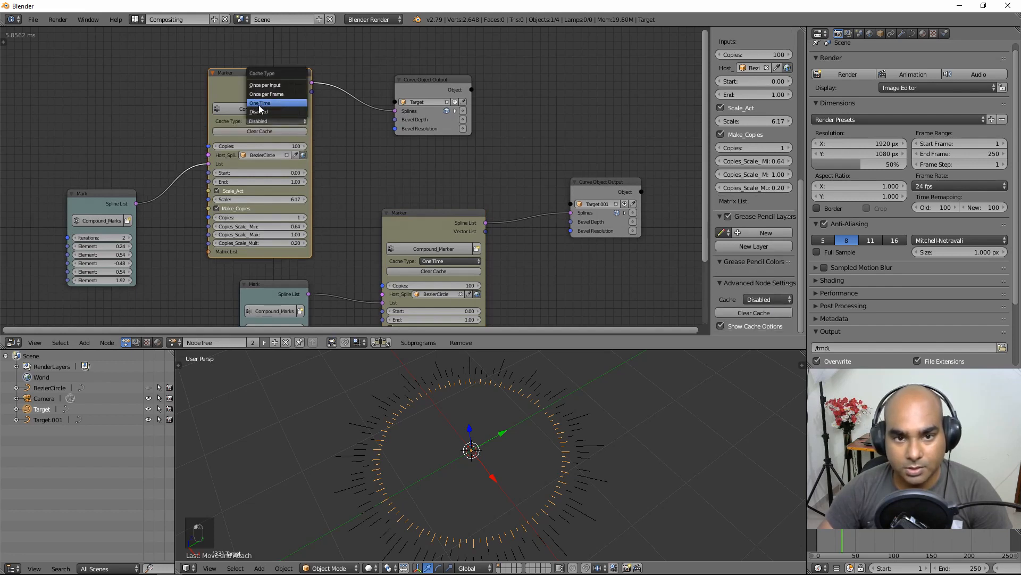
click(274, 103)
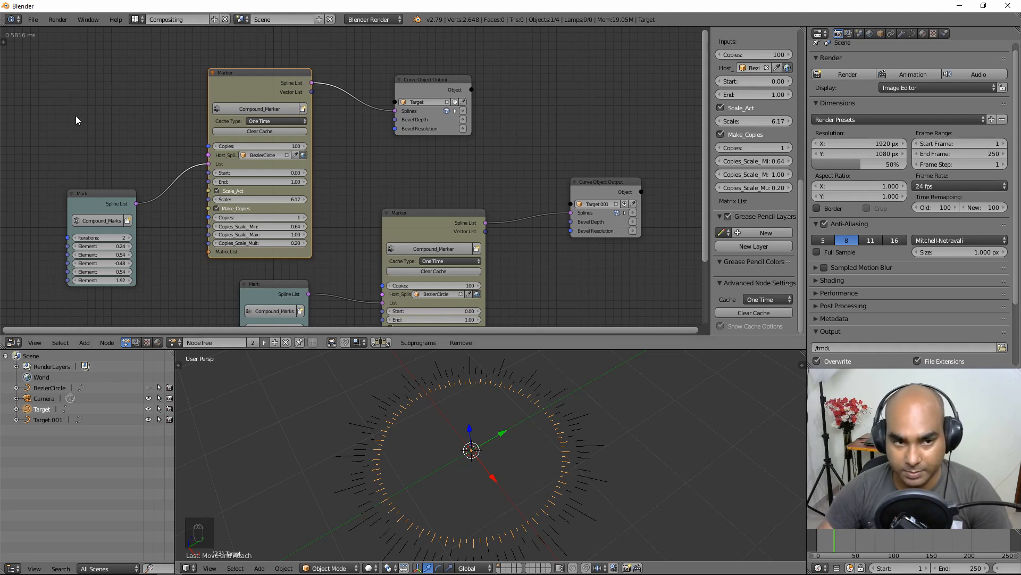
Step: Select the lower Marker node and shift it slightly down-right
scroll(140, 133, down, 1)
scroll(141, 133, down, 1)
scroll(330, 205, down, 2)
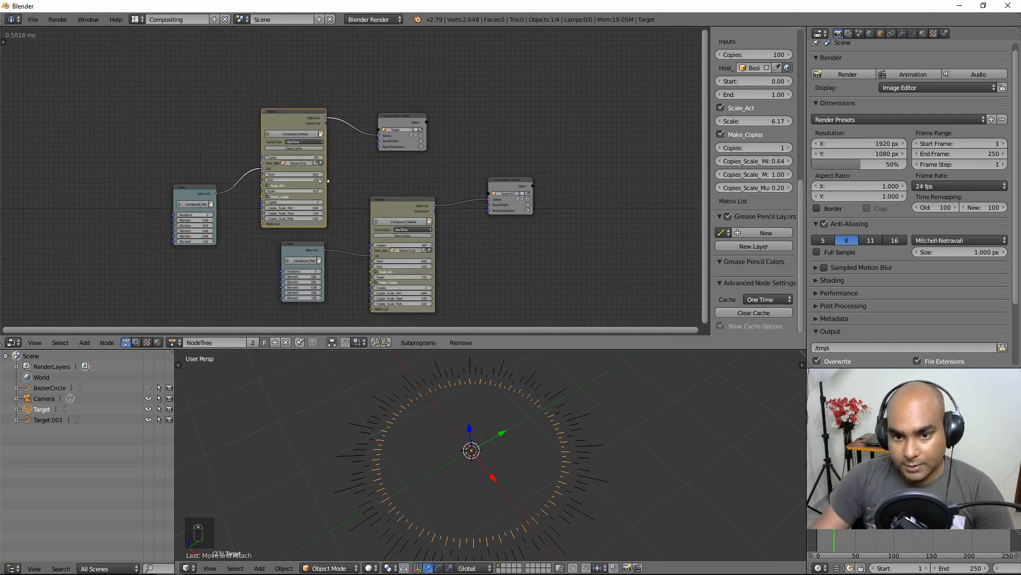
scroll(329, 206, up, 3)
middle_drag(330, 205, 322, 187)
drag(423, 202, 426, 210)
scroll(515, 232, up, 1)
middle_drag(497, 225, 405, 210)
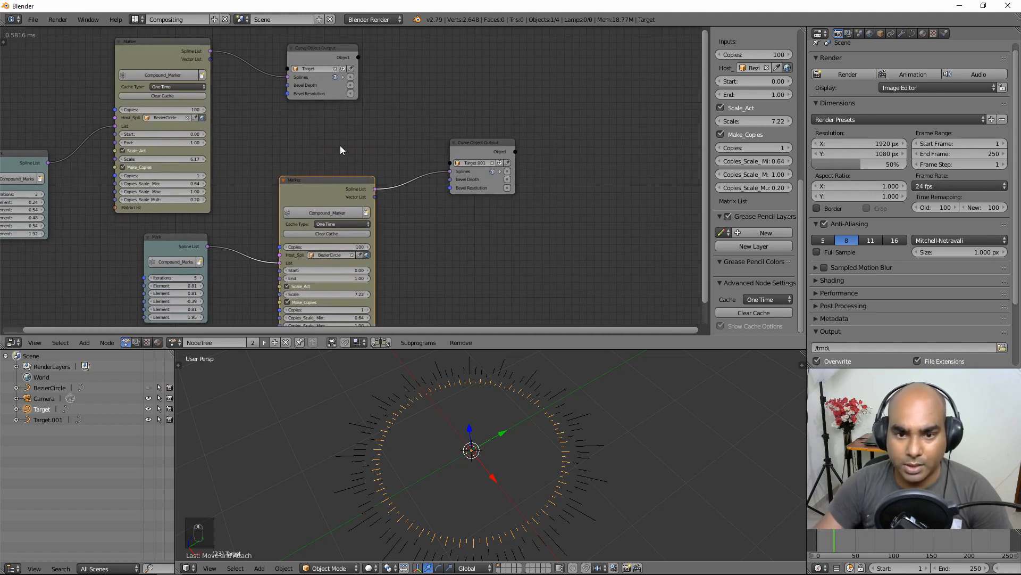
Step: Raise the lower Marker's End to 2.56 and set its Cache Type to Disabled
scroll(413, 255, up, 1)
middle_drag(413, 256, 418, 205)
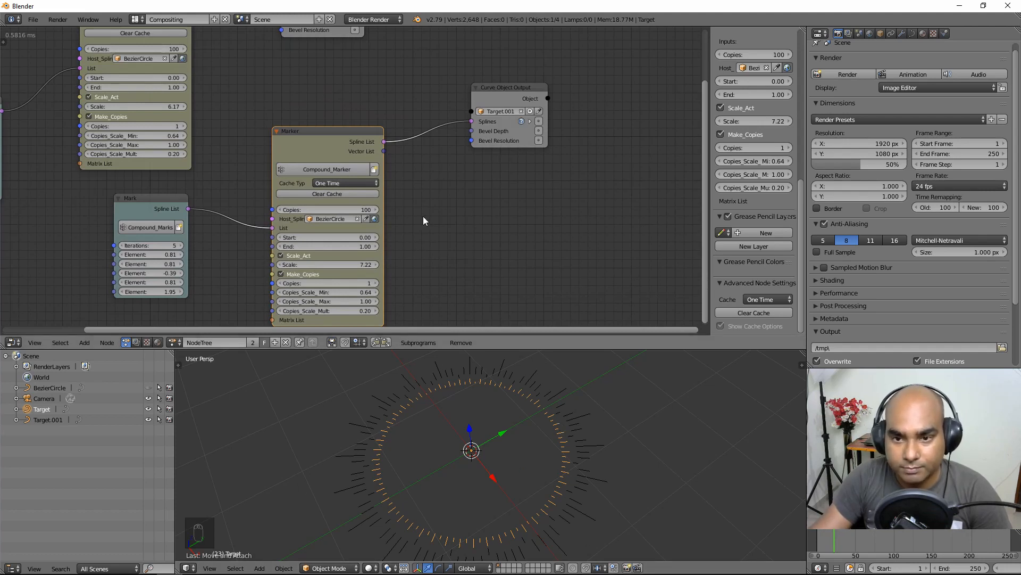
mouse_move(305, 246)
mouse_down()
mouse_move(287, 246)
mouse_move(315, 221)
mouse_up()
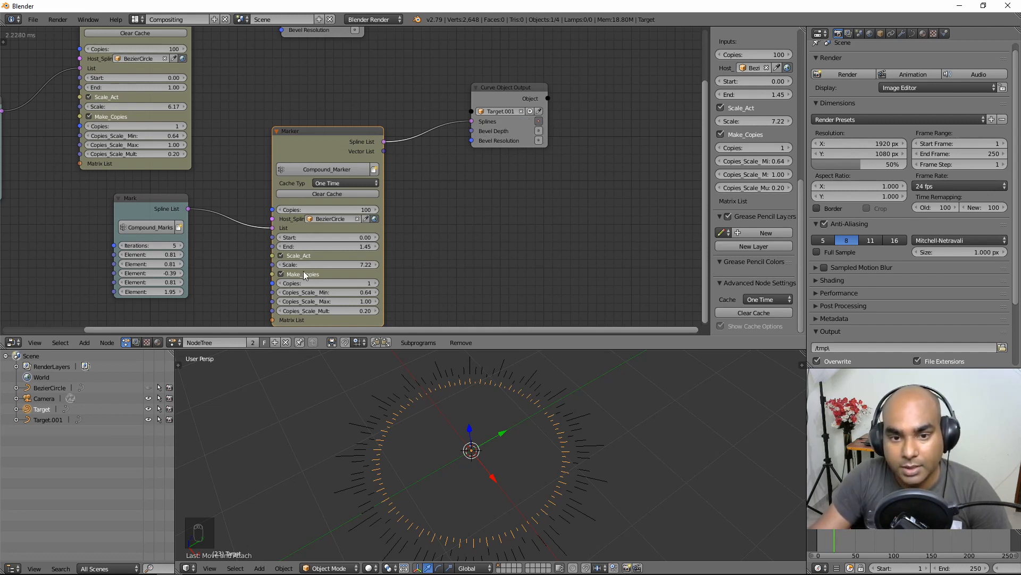
drag(308, 246, 308, 244)
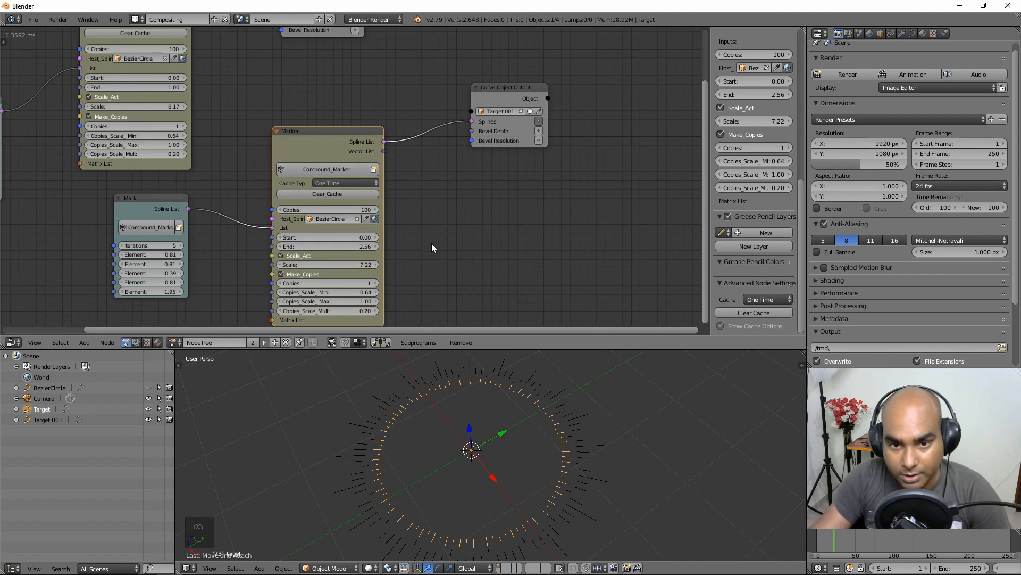
click(327, 183)
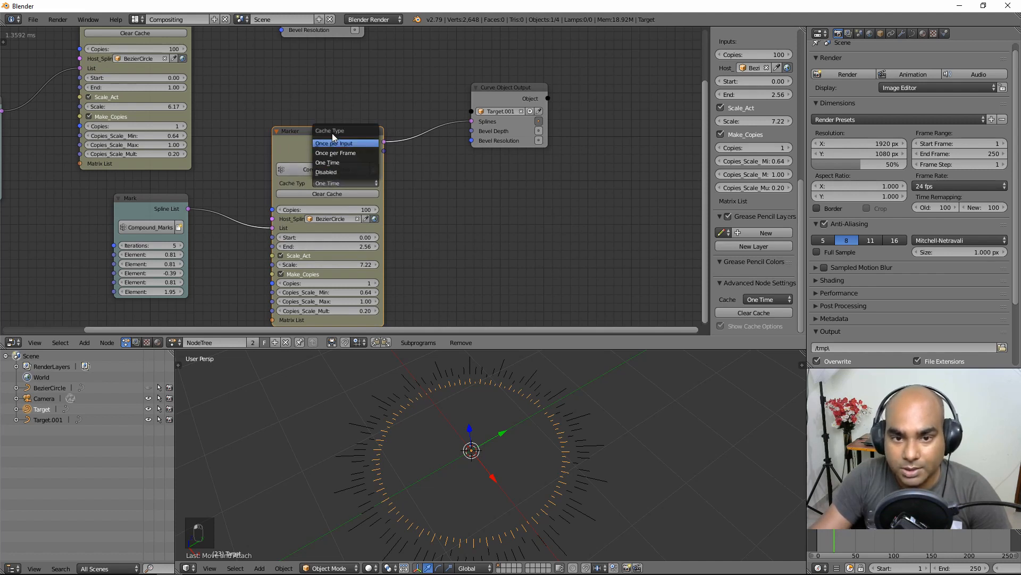
click(325, 172)
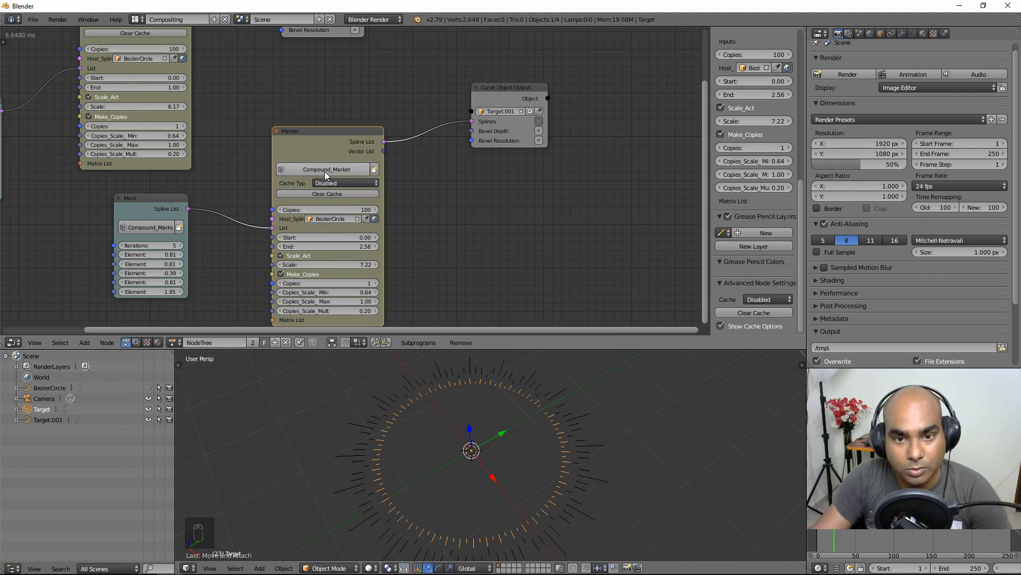
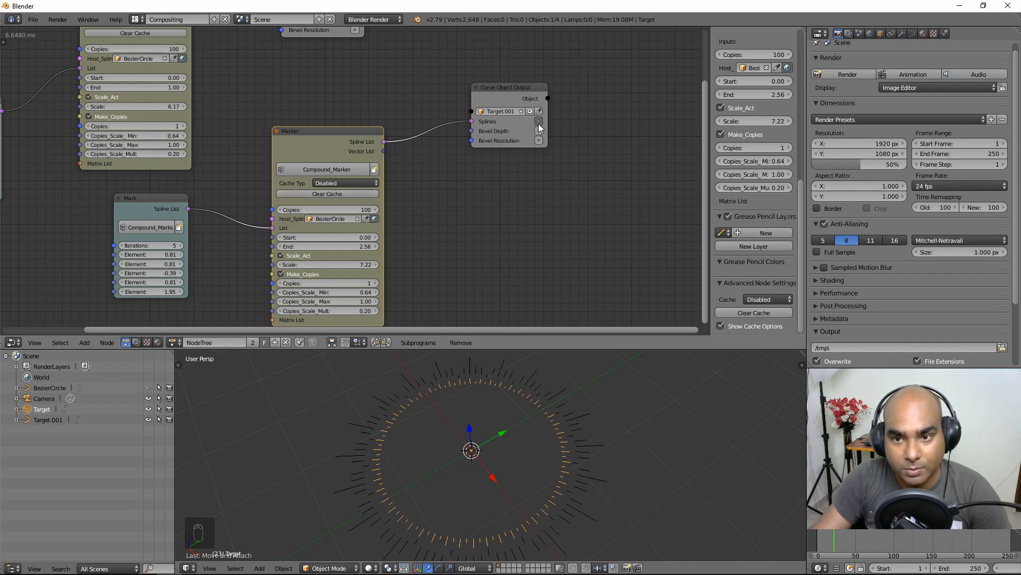
Step: Set the Marker's End to 1.06 and Copies to 123, cached One Time
mouse_move(340, 246)
mouse_down()
mouse_move(298, 247)
mouse_move(309, 246)
mouse_up()
drag(329, 205, 324, 209)
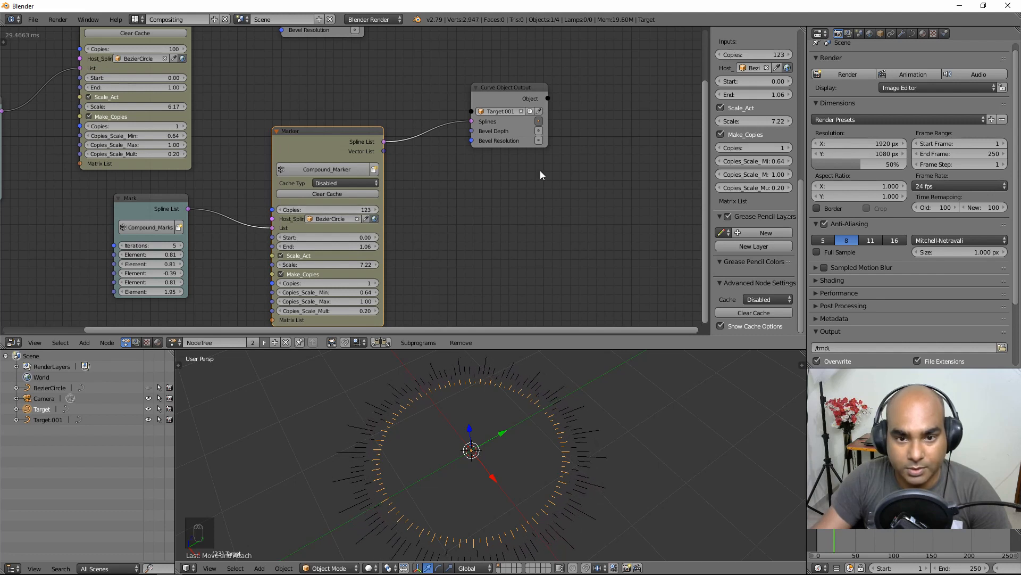
click(339, 183)
click(342, 162)
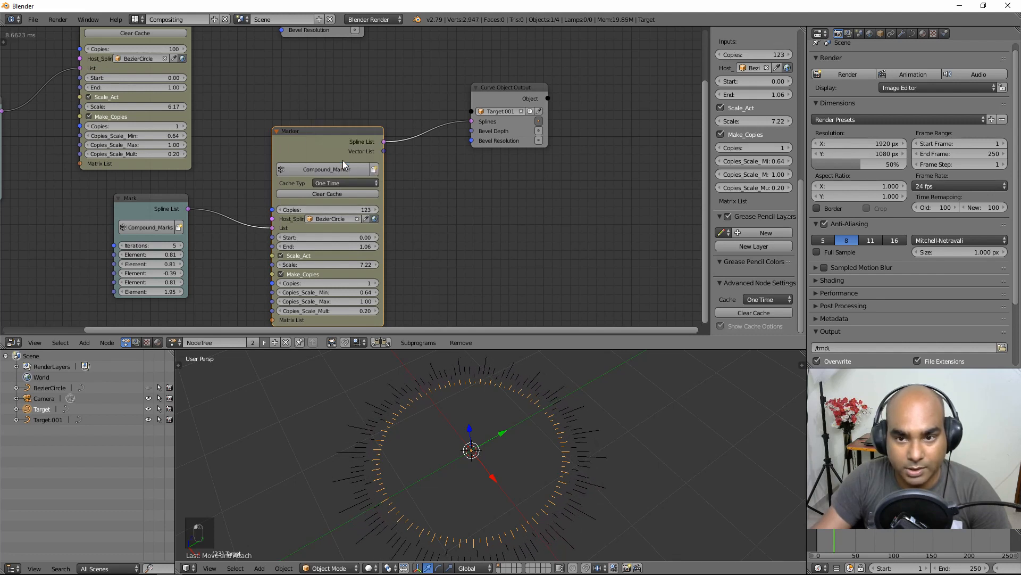
Step: Toggle the Target.001 output's splines input and view the rings from above
click(538, 122)
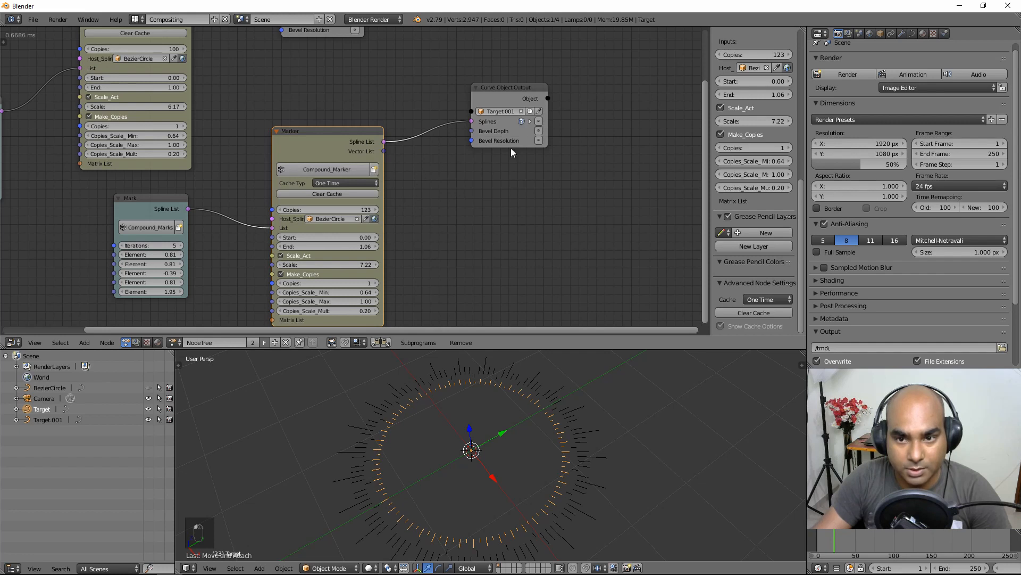
drag(338, 140, 350, 135)
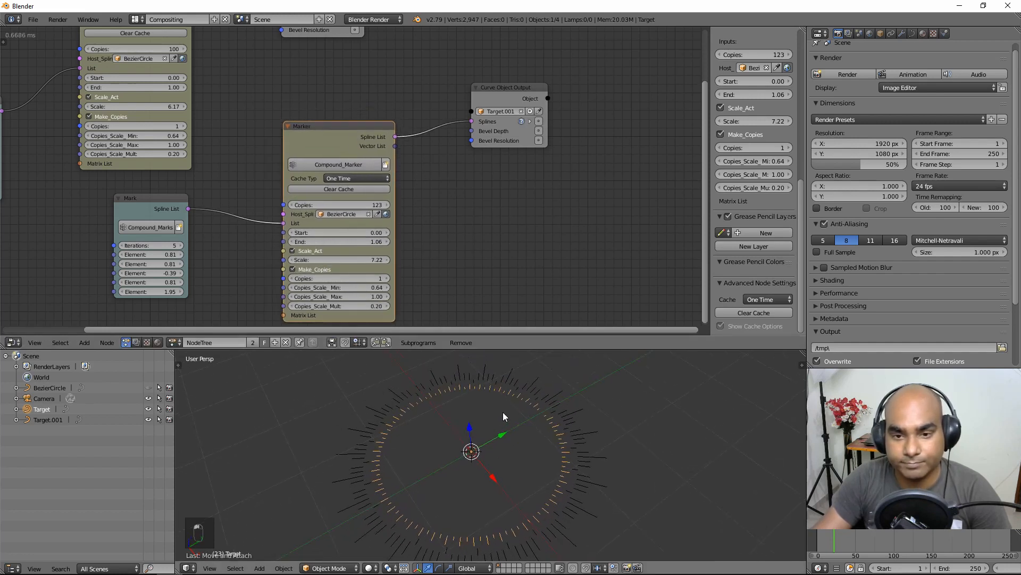
middle_drag(502, 413, 516, 454)
scroll(483, 447, down, 3)
scroll(517, 450, up, 2)
scroll(466, 248, down, 1)
Step: Rearrange the Curve Object Output, Marker and Mark nodes, then reselect the Marker
middle_drag(469, 245, 411, 243)
drag(435, 116, 439, 103)
drag(316, 150, 353, 107)
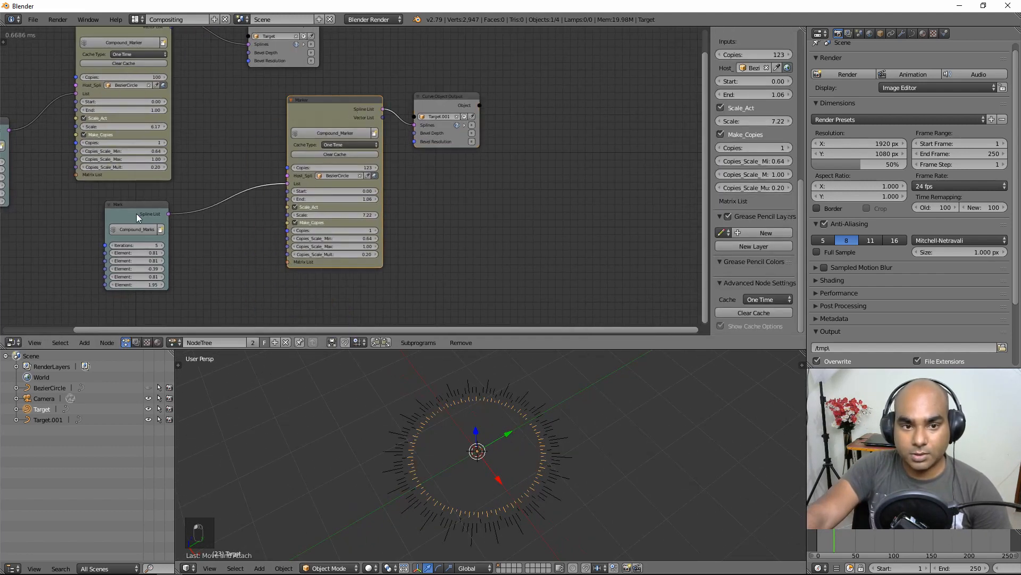
drag(136, 213, 226, 143)
drag(432, 100, 470, 103)
drag(347, 106, 386, 109)
scroll(513, 233, down, 1)
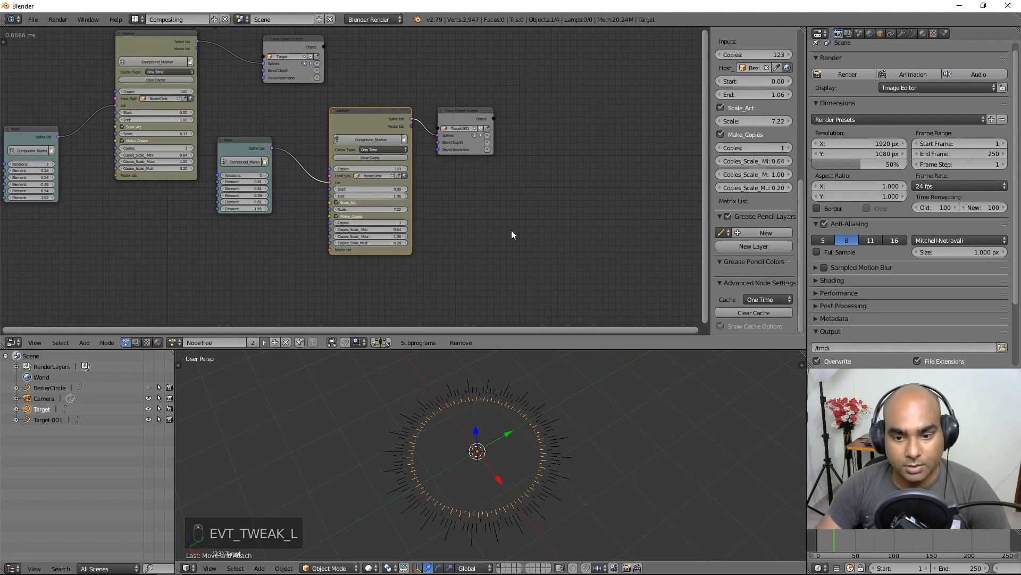
middle_drag(513, 233, 437, 252)
click(394, 135)
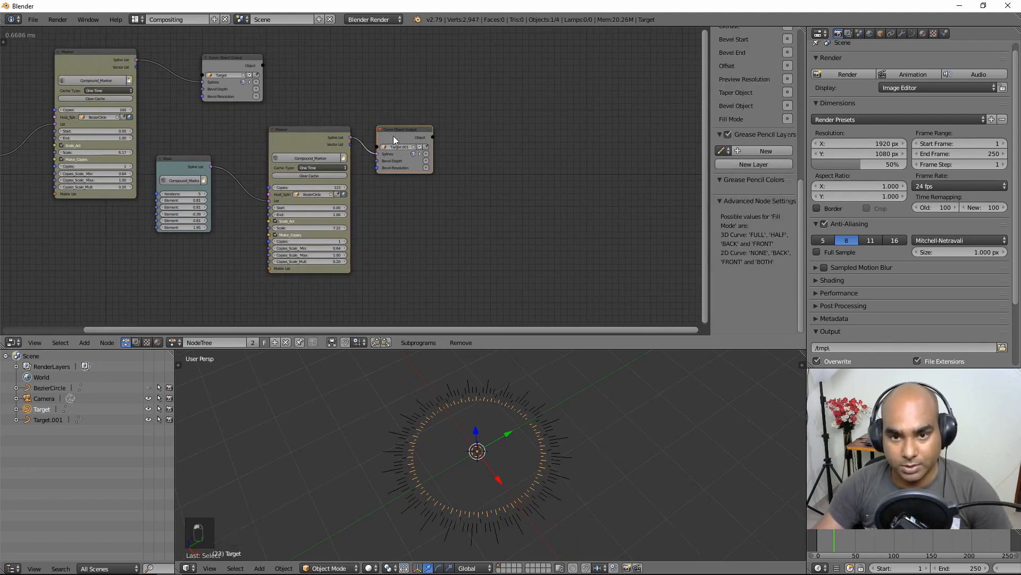
click(324, 143)
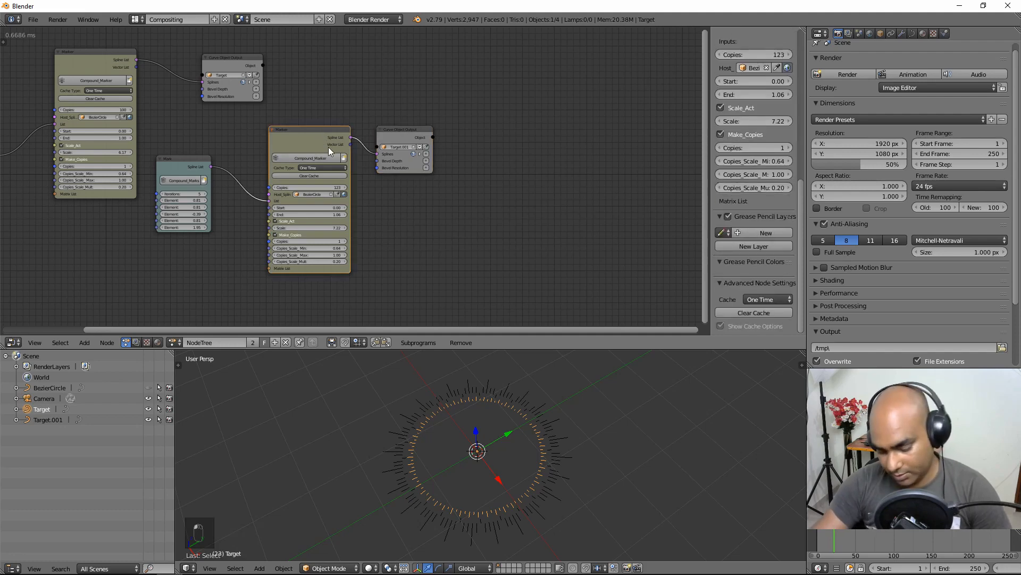
Step: Duplicate the Marker node and wire its splines into a new Curve Object Output node
key(shift+d)
click(570, 137)
middle_drag(672, 160, 421, 198)
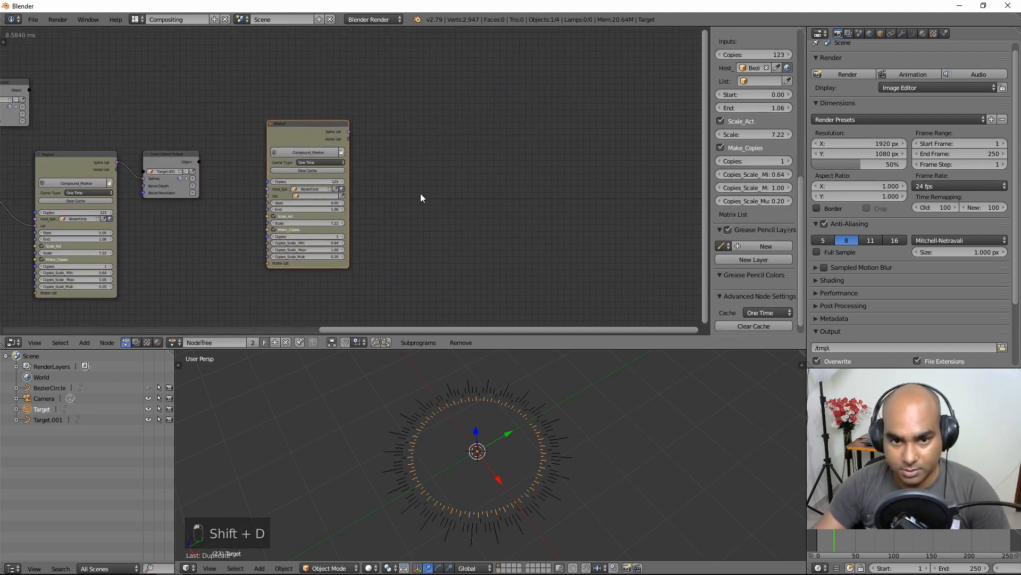
click(84, 342)
mouse_move(110, 192)
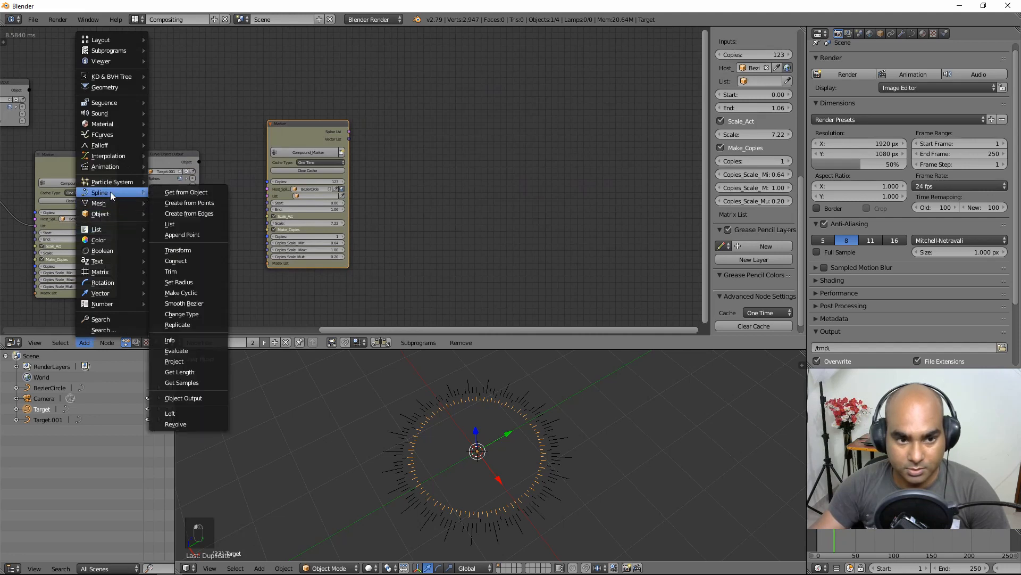
click(181, 398)
click(400, 141)
scroll(410, 171, up, 3)
middle_drag(411, 171, 414, 194)
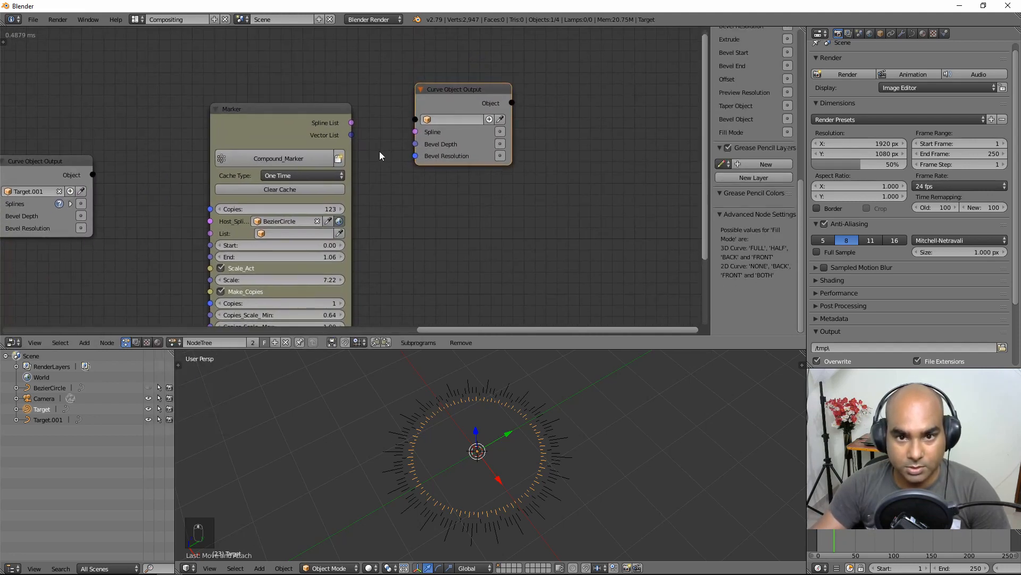
mouse_move(352, 123)
mouse_down()
mouse_move(416, 131)
mouse_move(455, 120)
mouse_move(475, 145)
mouse_up()
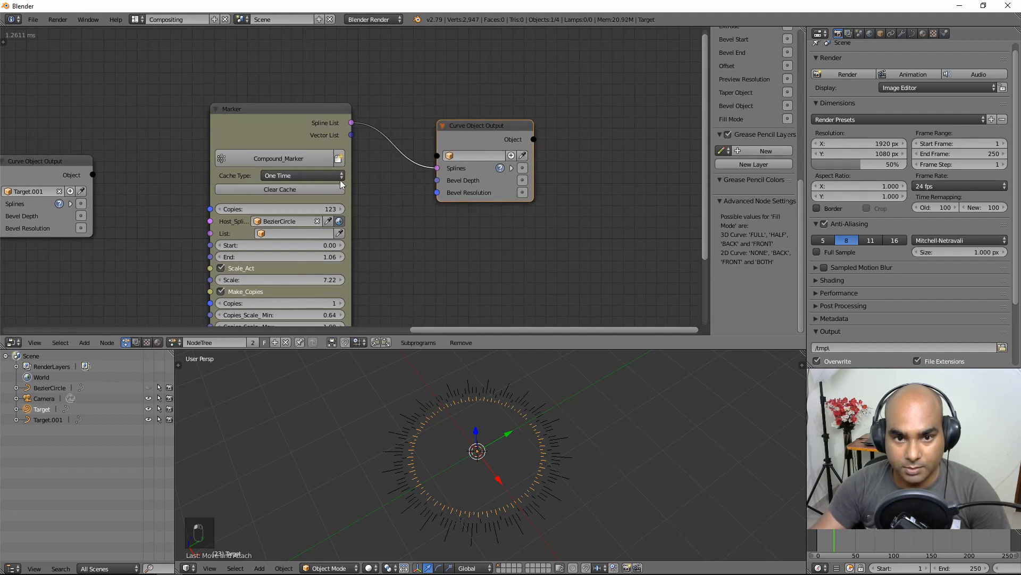
Step: Disable the copied Marker's caching and create a new Target.002 object for the output
click(315, 179)
click(302, 162)
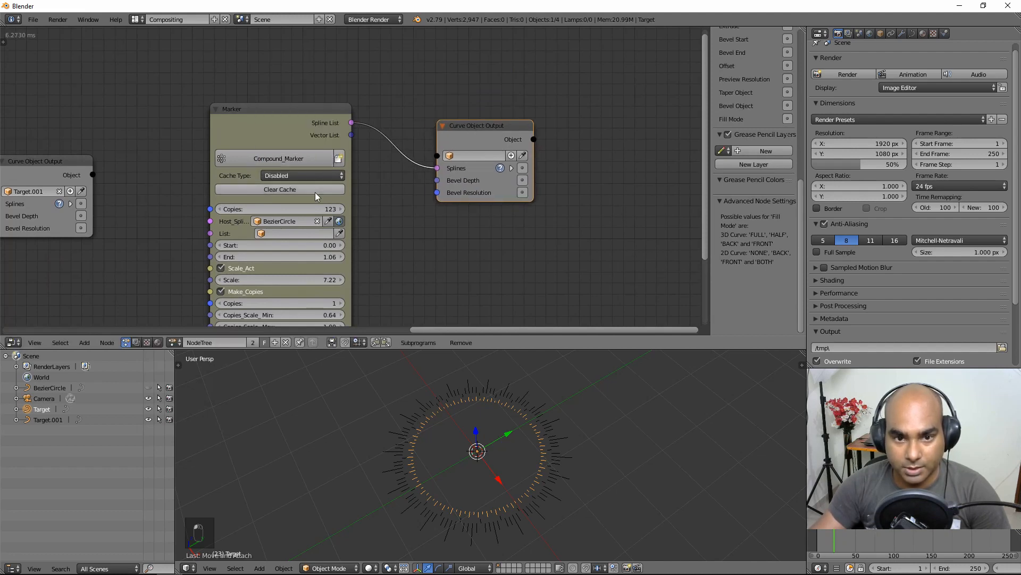
click(511, 156)
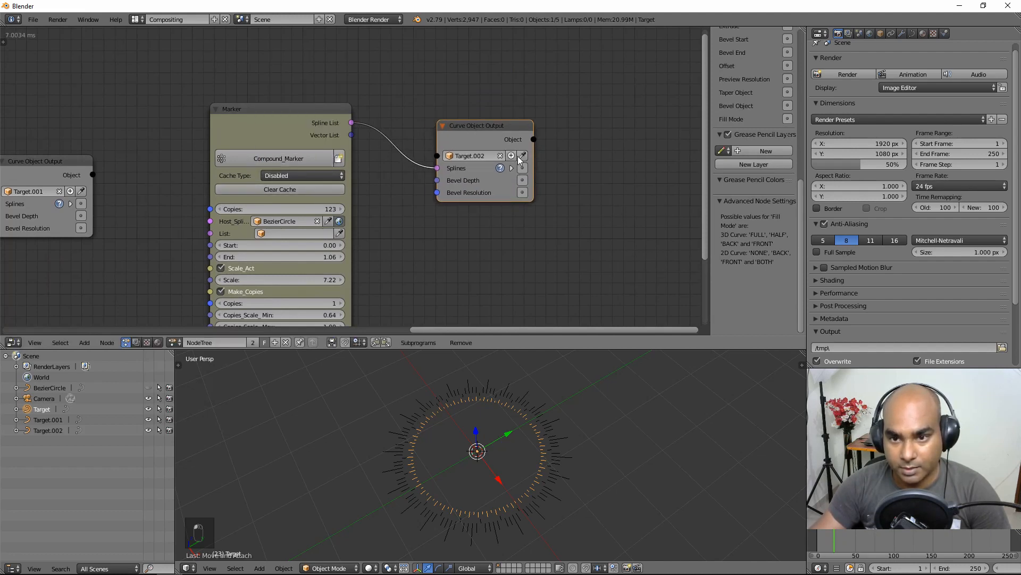
drag(490, 126, 543, 125)
scroll(461, 188, up, 2)
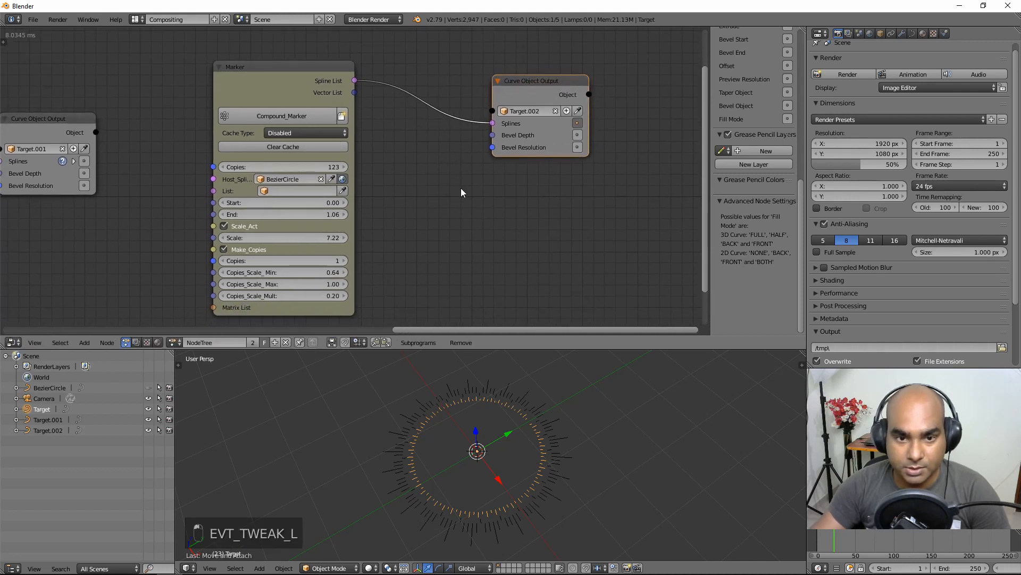
scroll(120, 208, down, 1)
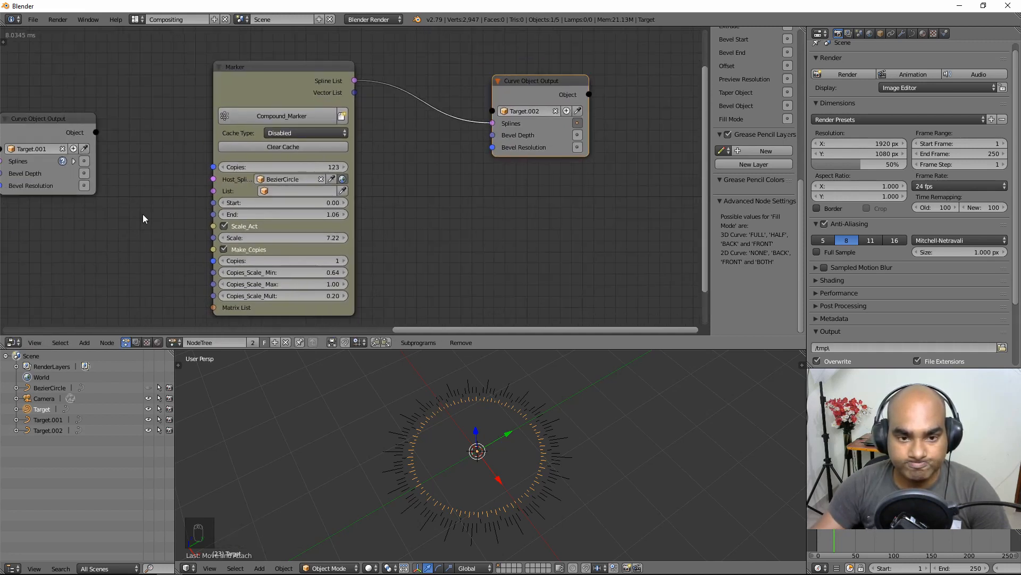
scroll(143, 214, down, 4)
Step: Duplicate the Mark node and feed the copy into the copied Marker's list
middle_drag(99, 216, 281, 154)
scroll(226, 217, down, 1)
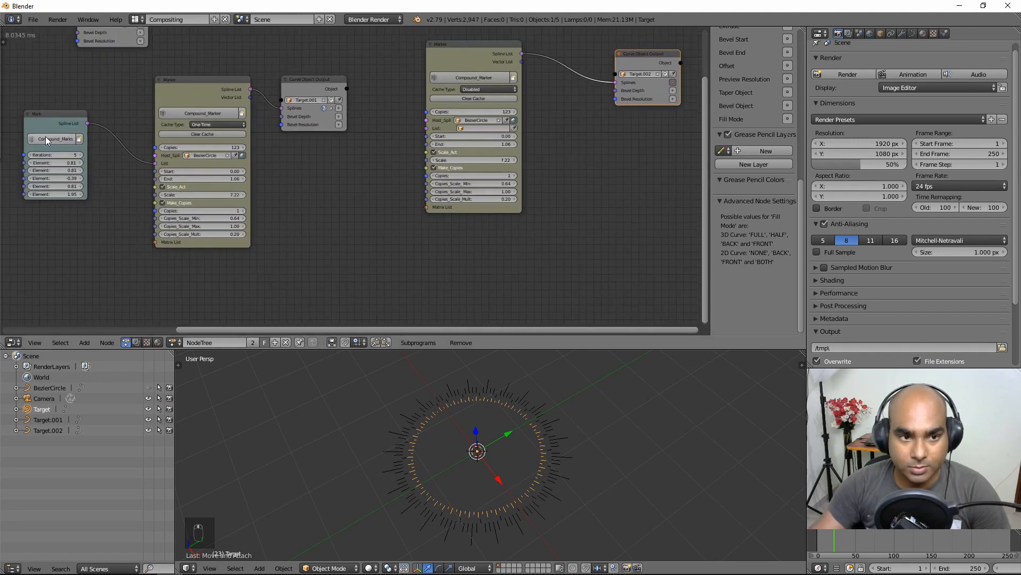
click(50, 121)
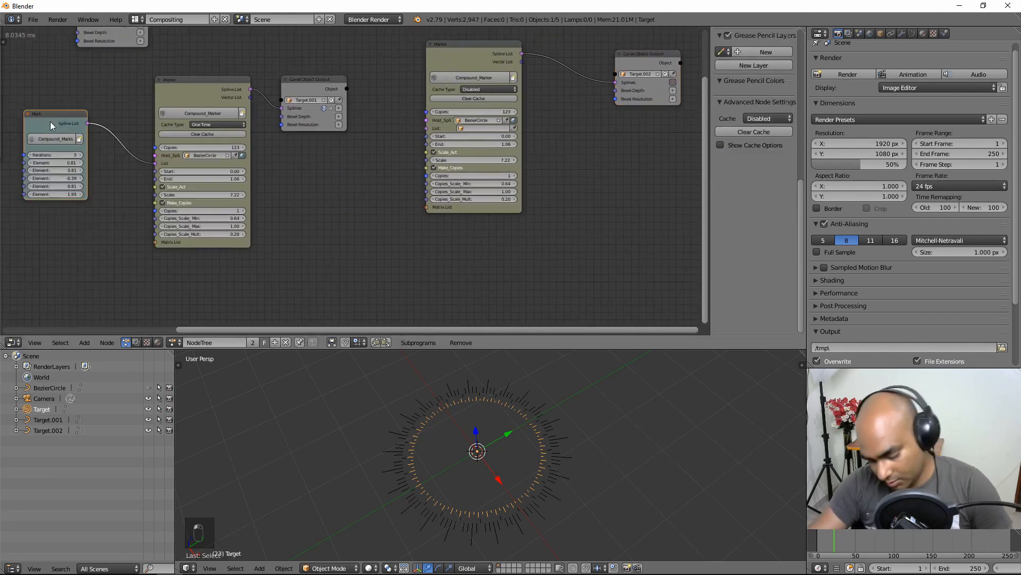
key(shift+d)
click(352, 177)
scroll(353, 177, up, 1)
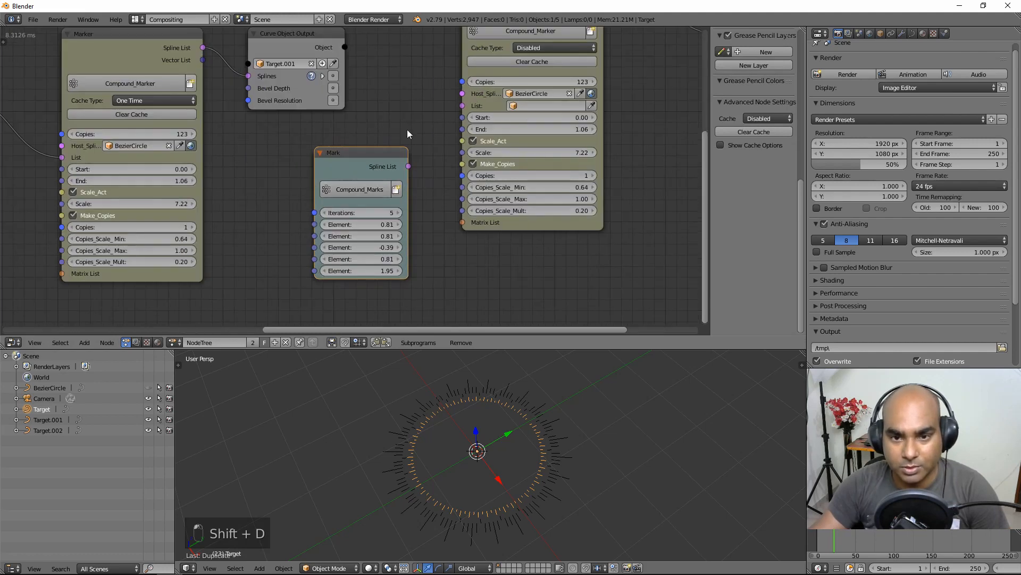
scroll(372, 154, up, 1)
drag(338, 199, 327, 183)
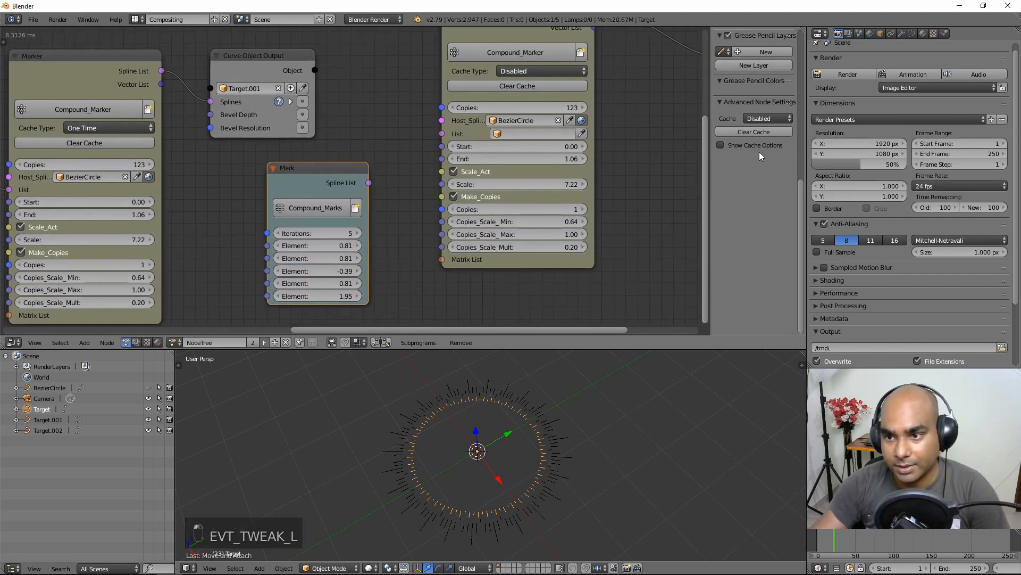
scroll(376, 167, down, 3)
middle_drag(365, 157, 361, 124)
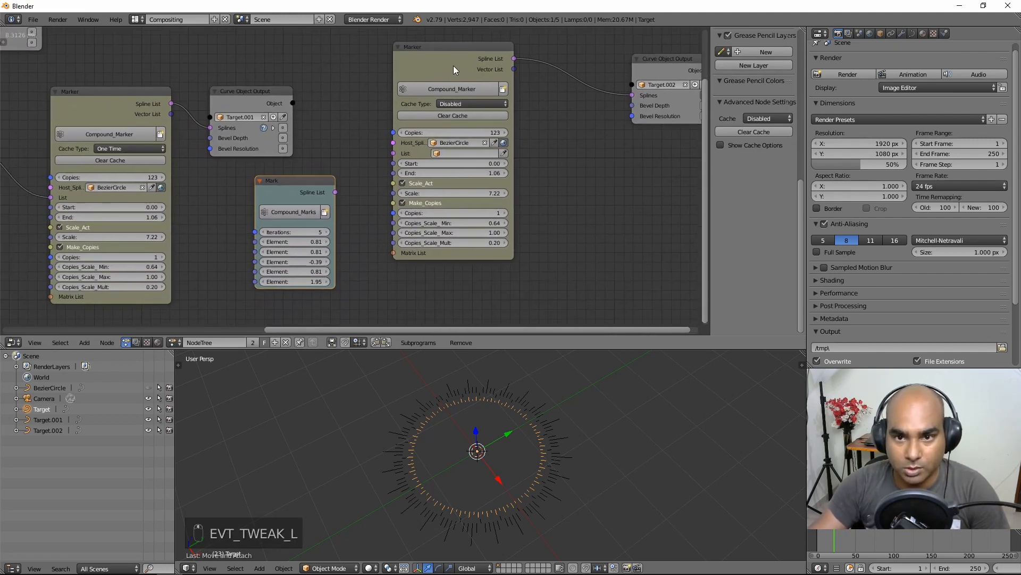
drag(453, 66, 485, 114)
mouse_move(301, 186)
mouse_down()
mouse_move(378, 208)
mouse_move(424, 207)
mouse_up()
Step: Give the copied Marker Scale 11.78, End 0.25 and 2 copies
scroll(400, 249, up, 2)
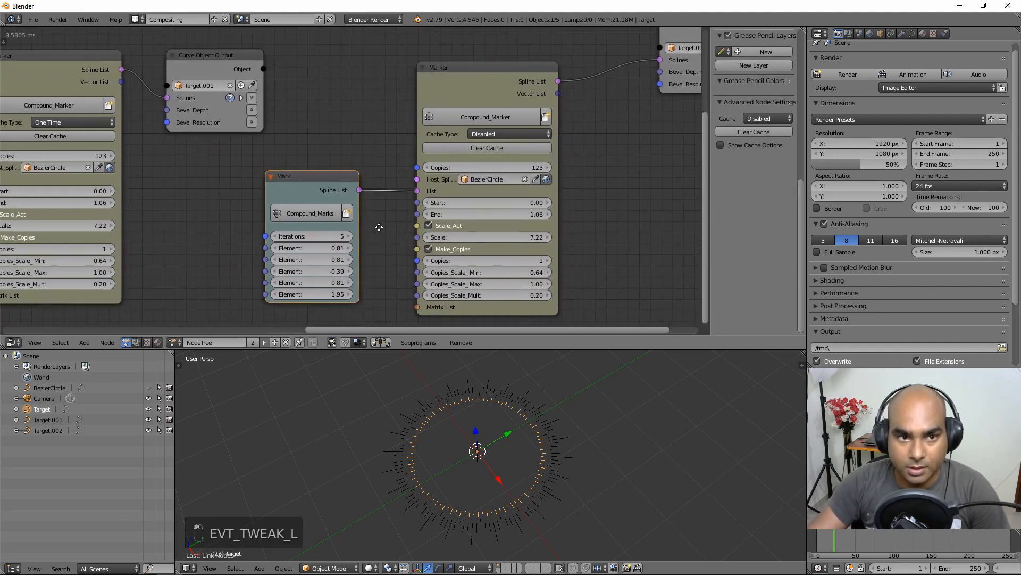
middle_drag(536, 174, 498, 169)
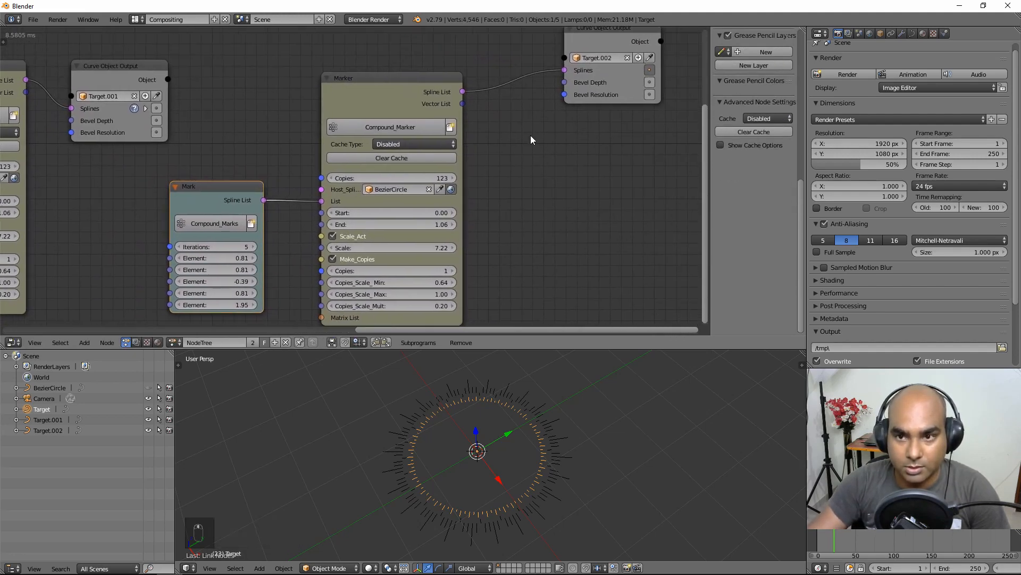
drag(598, 35, 578, 103)
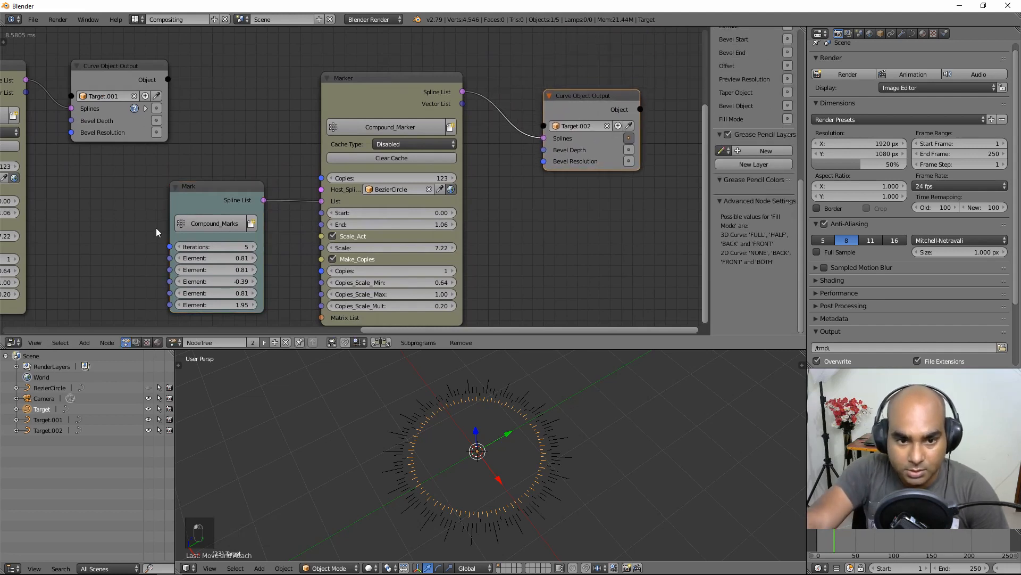
drag(216, 192, 208, 172)
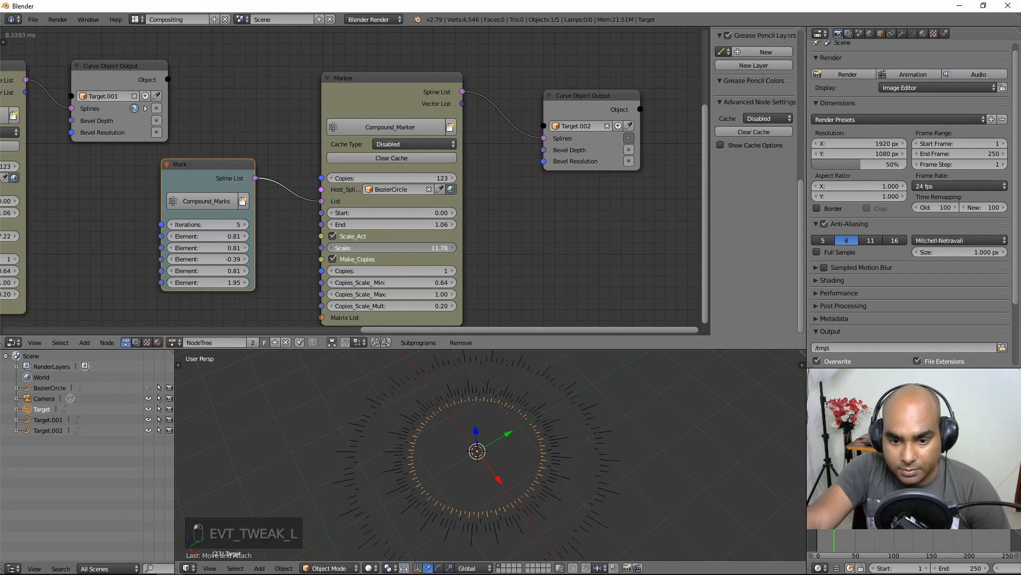
mouse_move(367, 248)
mouse_down()
mouse_move(404, 248)
mouse_move(402, 271)
mouse_move(399, 248)
mouse_move(367, 224)
mouse_move(378, 224)
mouse_up()
drag(428, 275, 406, 275)
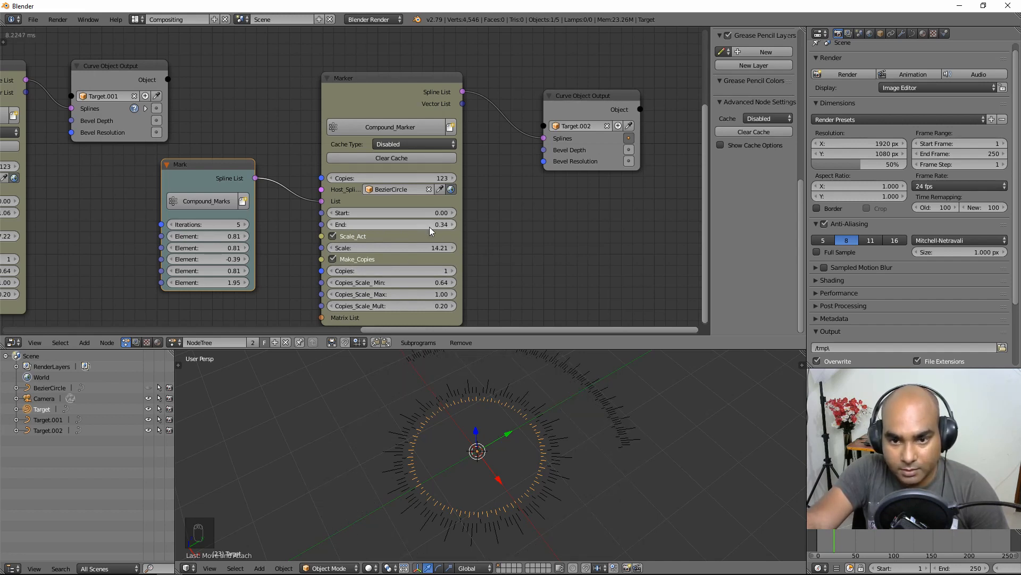
click(431, 227)
text(.25)
key(Return)
click(454, 270)
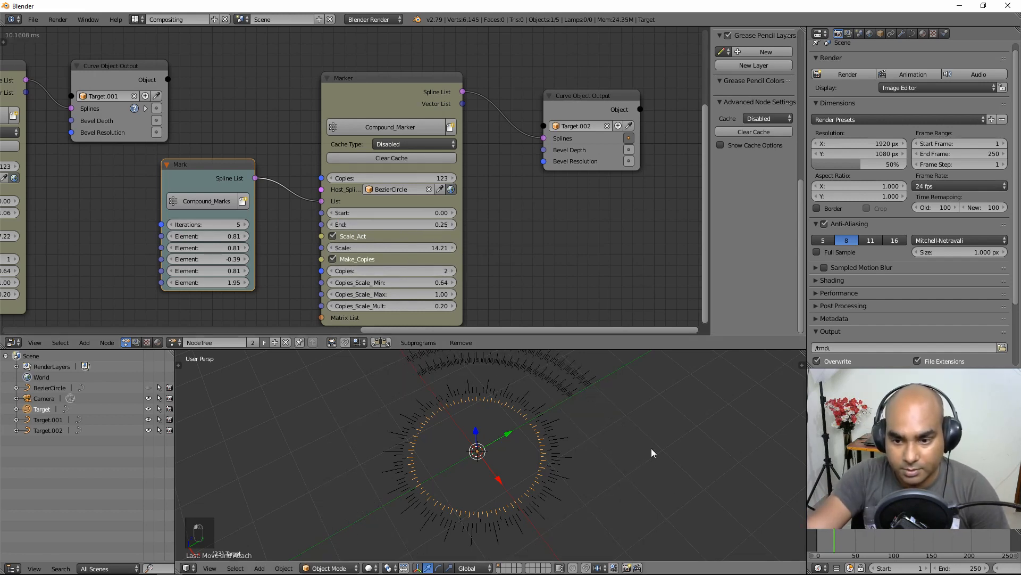
Step: Select the new Target.002 arc and cache the copied Marker One Time
middle_drag(654, 453, 564, 428)
right_click(569, 424)
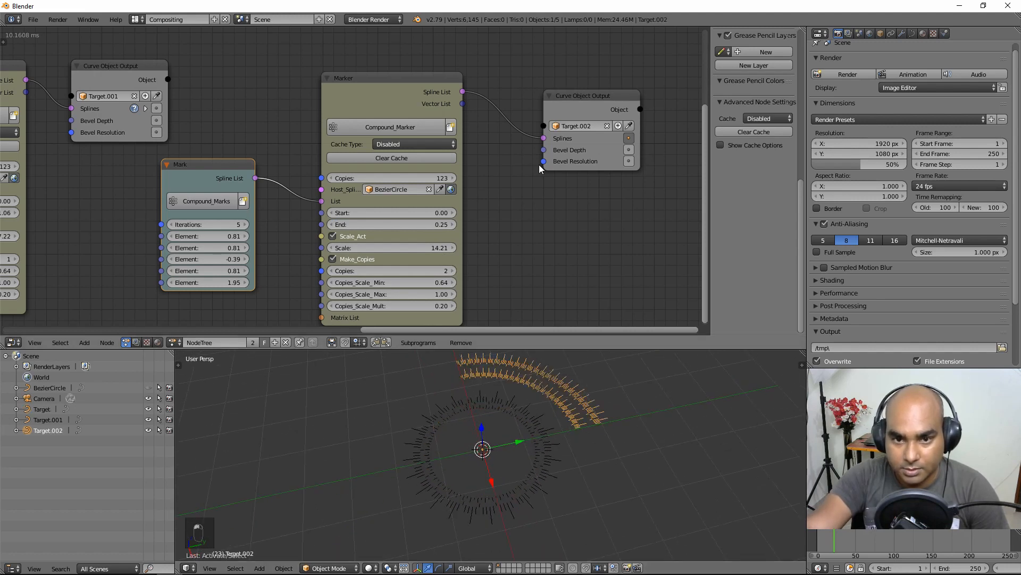
click(398, 145)
click(402, 118)
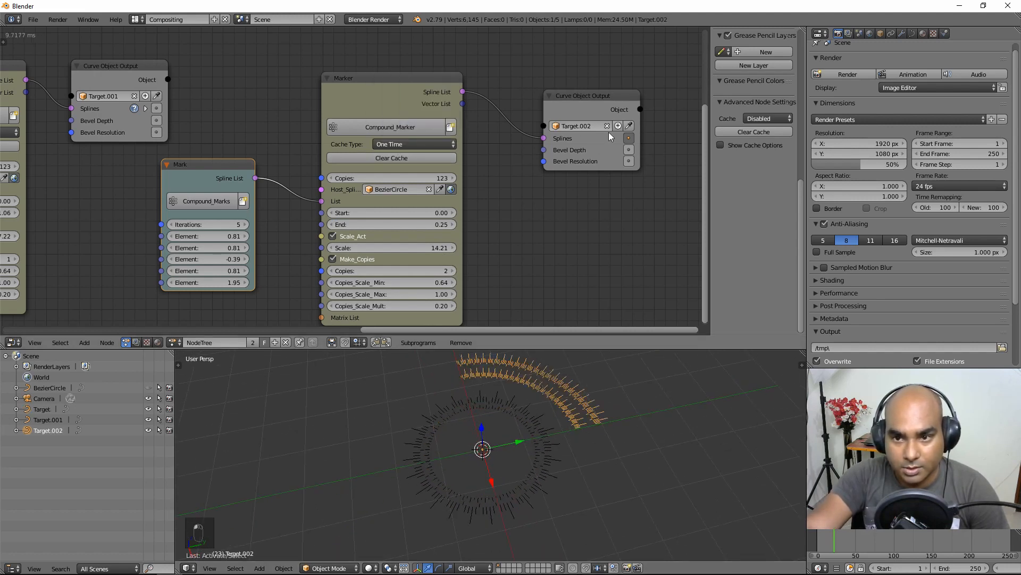
mouse_move(605, 100)
mouse_down()
mouse_move(589, 130)
mouse_move(589, 95)
mouse_up()
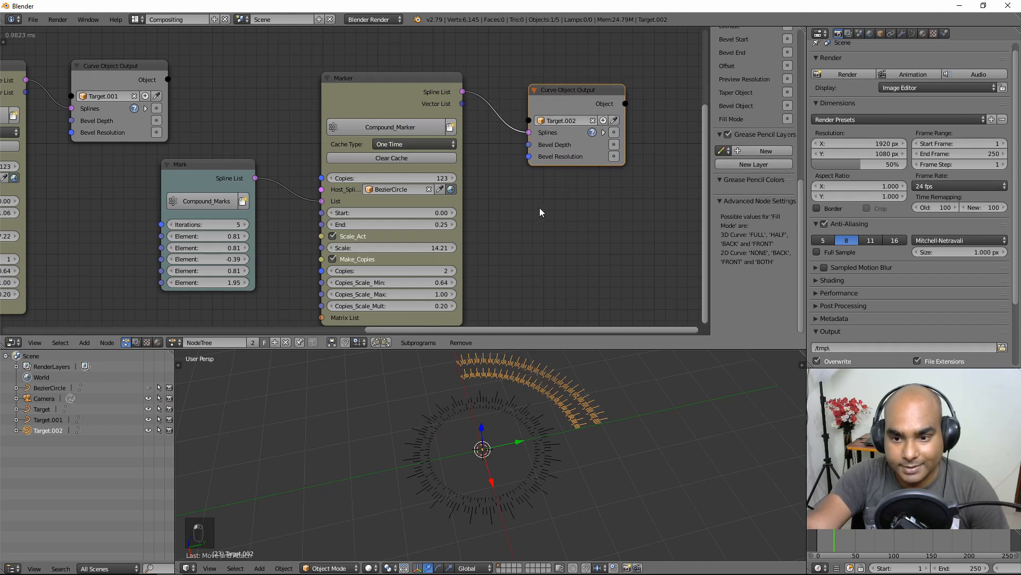
Step: Deselect everything, orbit to inspect the mark rings, and tidy the Target.002 output node
key(a)
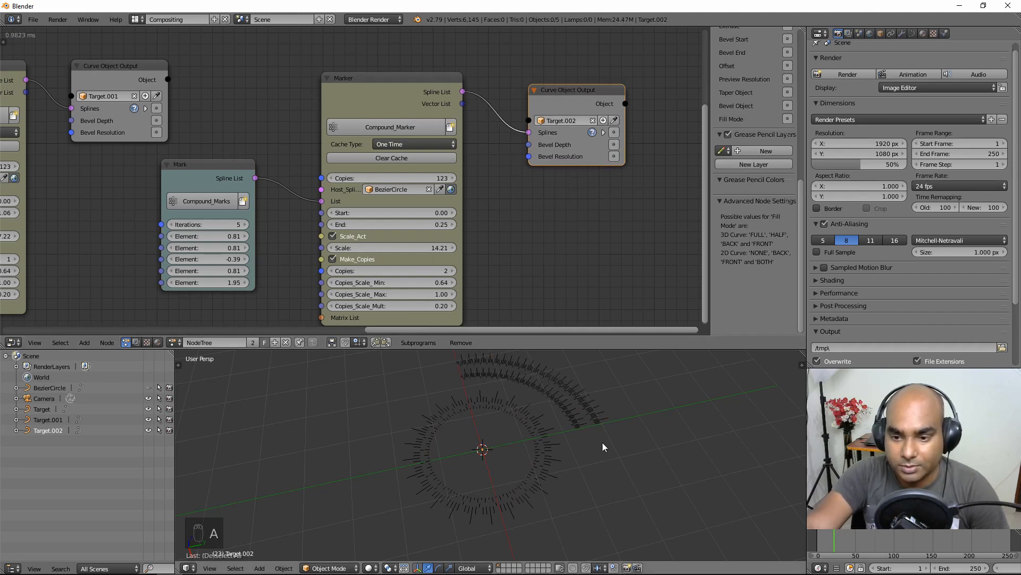
middle_drag(602, 446, 387, 521)
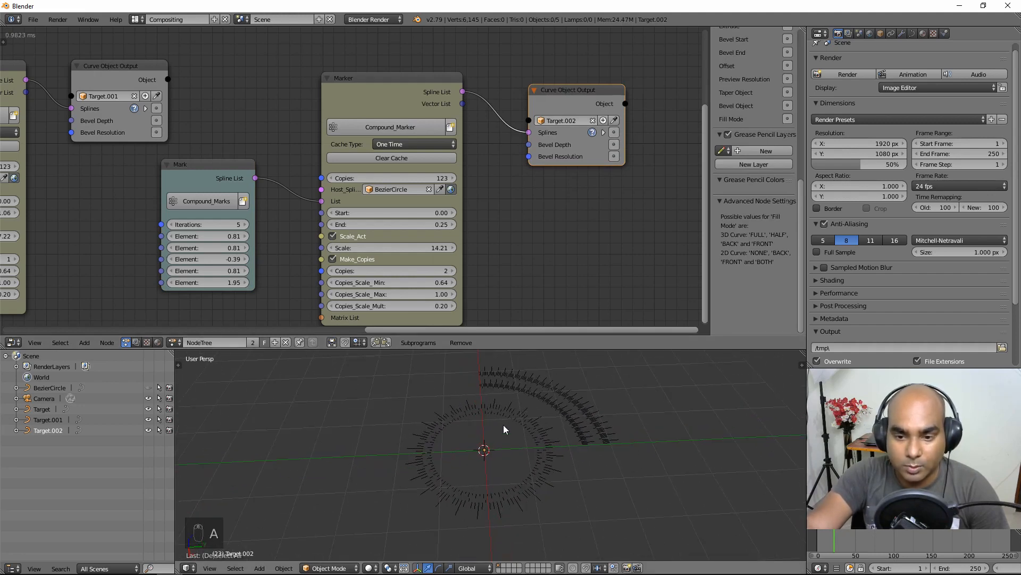
scroll(503, 424, down, 1)
middle_drag(438, 456, 461, 466)
scroll(484, 234, down, 1)
middle_drag(473, 258, 416, 241)
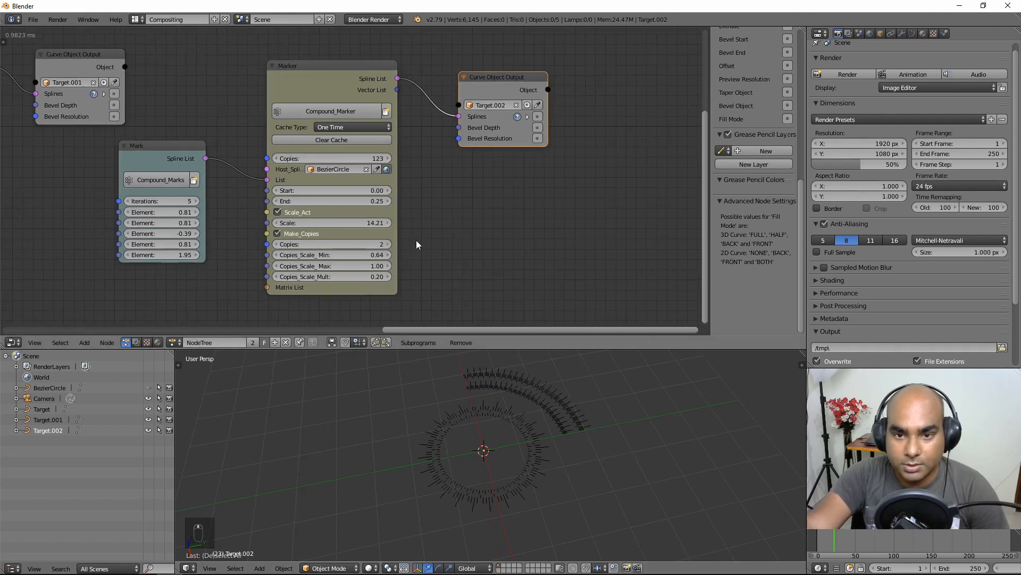
drag(488, 75, 492, 57)
click(327, 68)
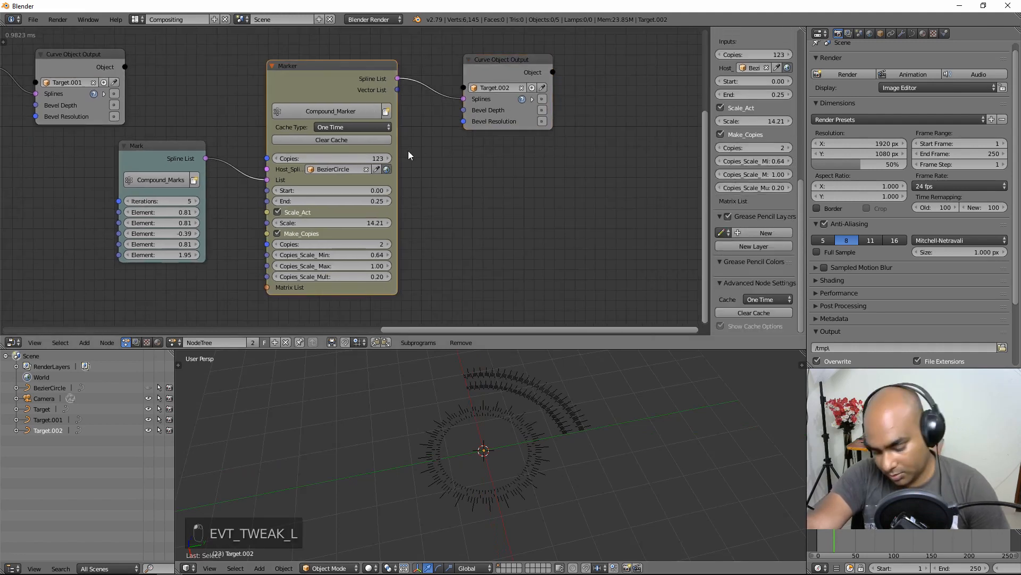
Step: Duplicate the arc Marker node and arrange it alongside the Mark node
key(shift+d)
click(674, 219)
middle_drag(456, 183, 404, 178)
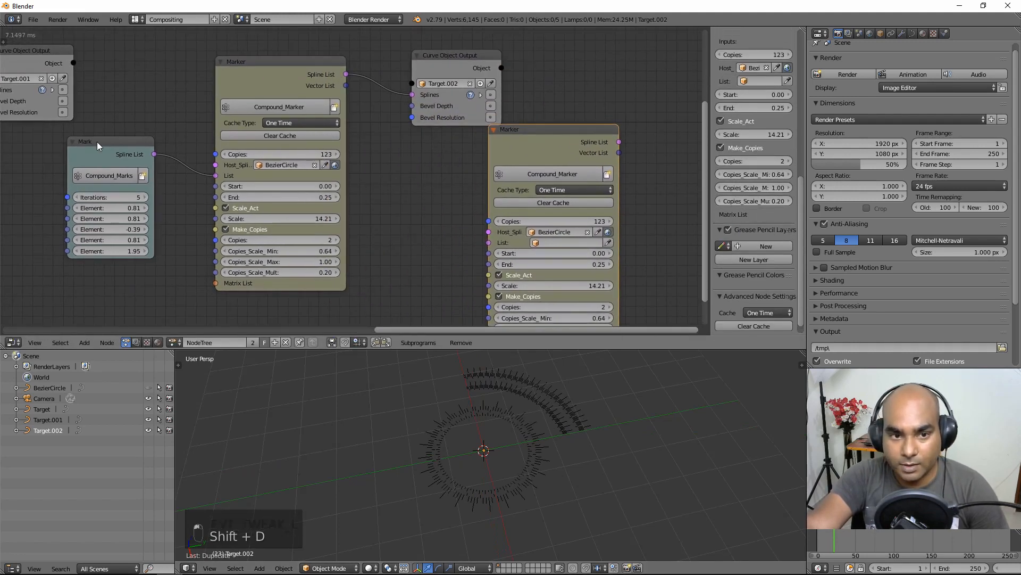
mouse_move(148, 144)
mouse_down()
mouse_move(140, 217)
mouse_move(320, 316)
mouse_move(499, 253)
mouse_move(492, 243)
mouse_up()
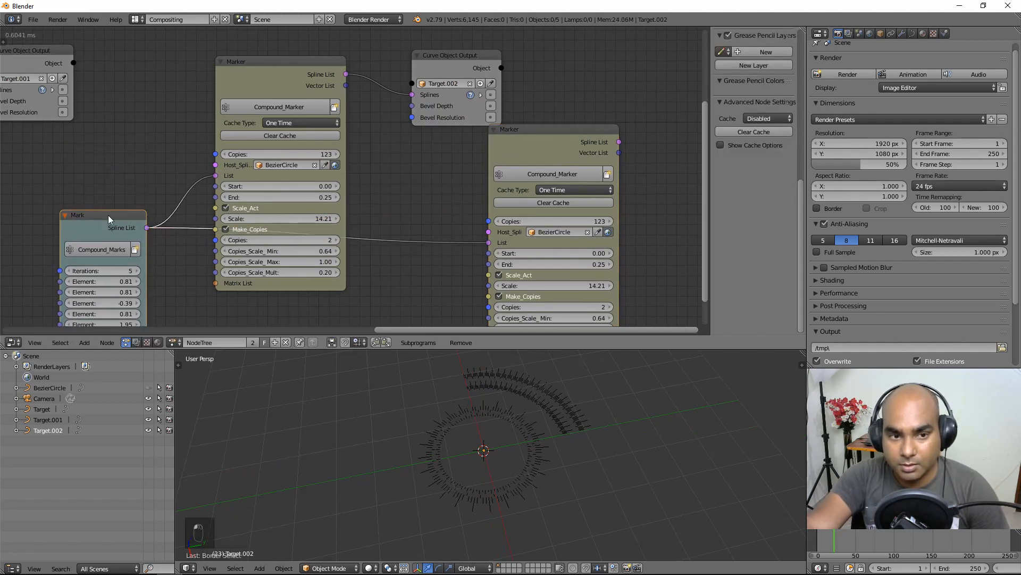
drag(113, 216, 106, 245)
middle_drag(356, 173, 189, 157)
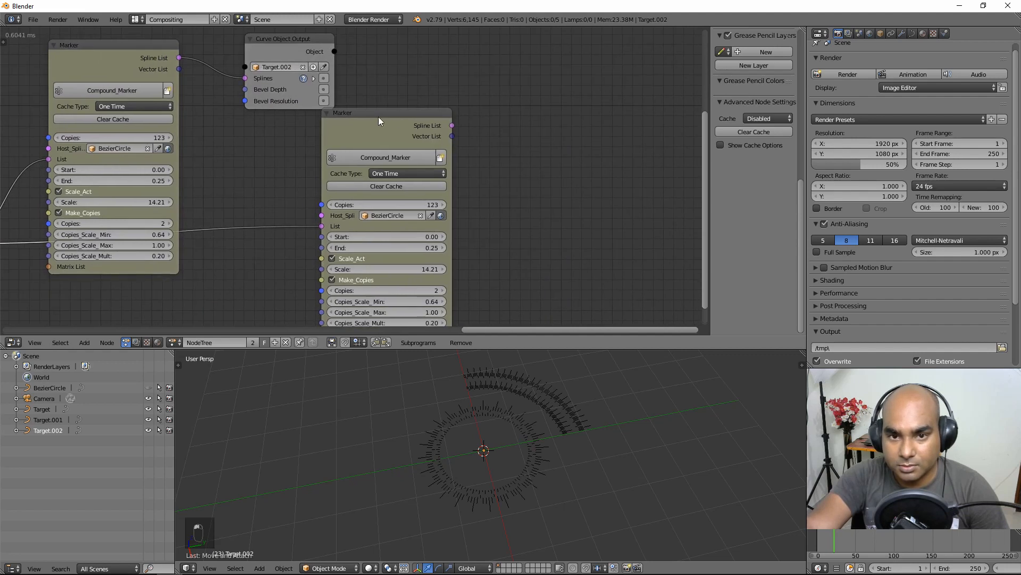
drag(379, 120, 463, 130)
middle_drag(463, 152, 426, 157)
Step: Add a Curve Object Output node and connect the copied Marker's splines to it
click(84, 342)
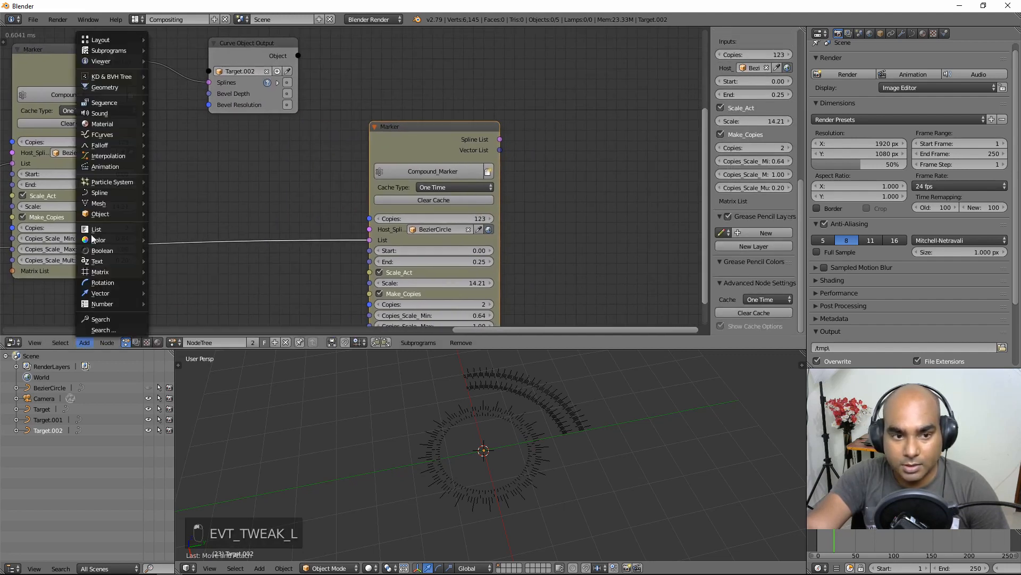
mouse_move(101, 192)
click(193, 402)
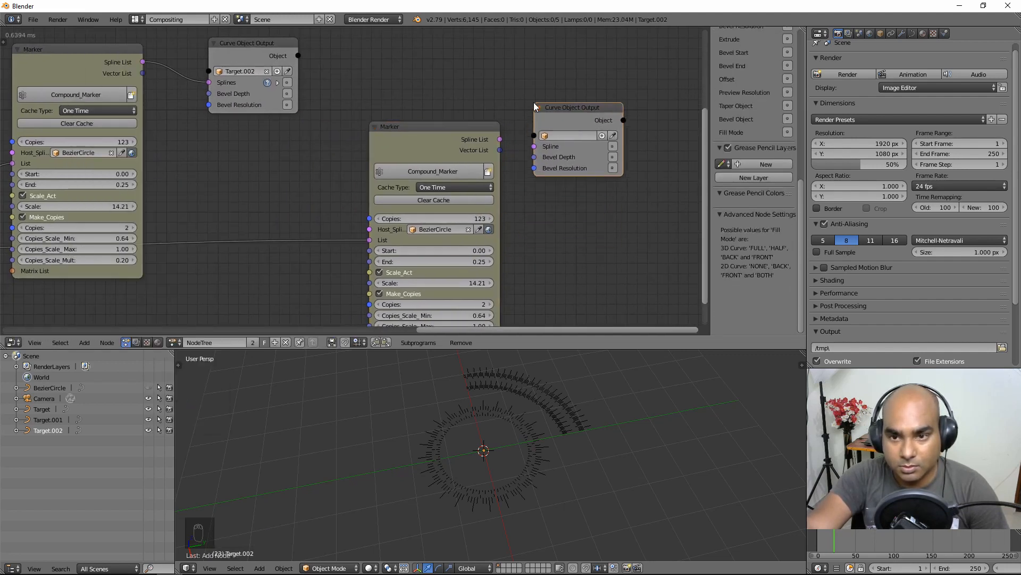
drag(500, 139, 534, 146)
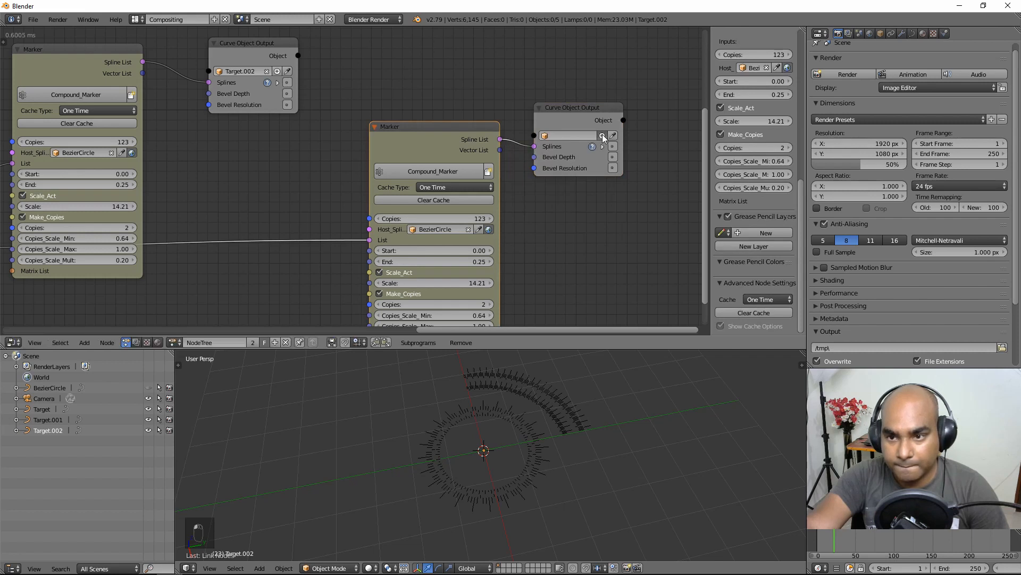
drag(613, 153, 646, 183)
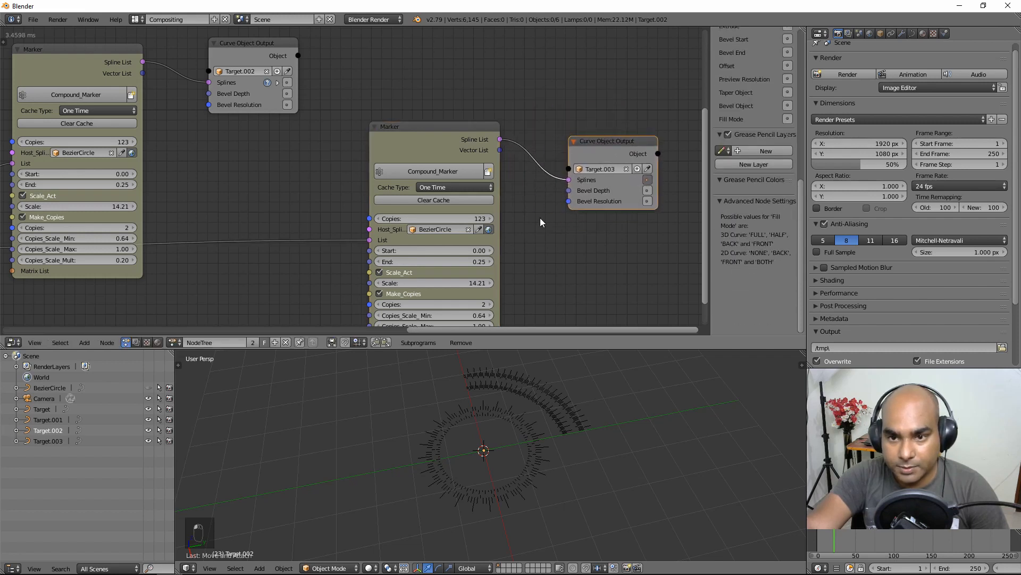
Step: Disable the copied Marker's caching and raise its End to 0.75
middle_drag(532, 212, 486, 182)
click(379, 158)
click(384, 145)
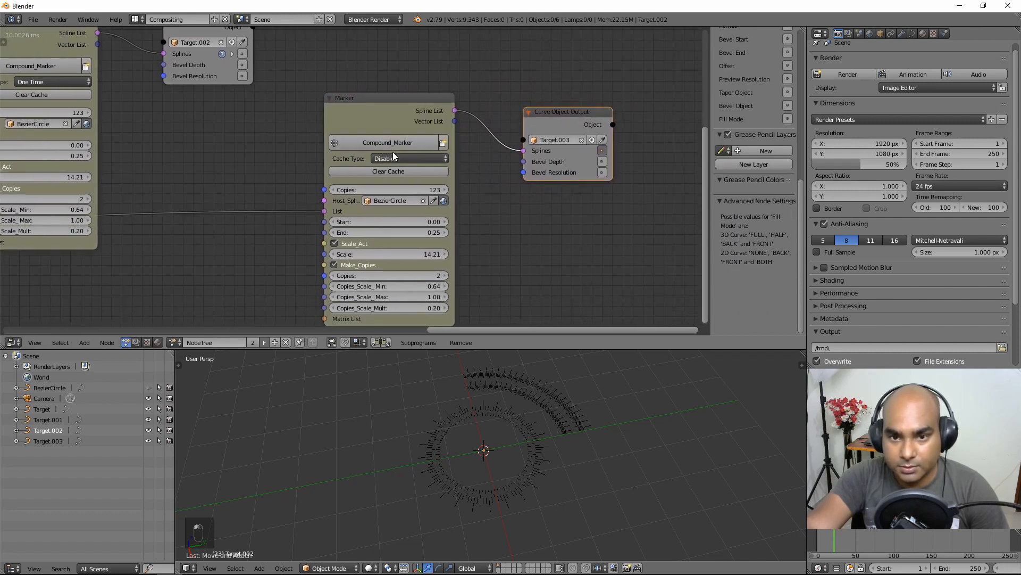
click(393, 156)
click(387, 145)
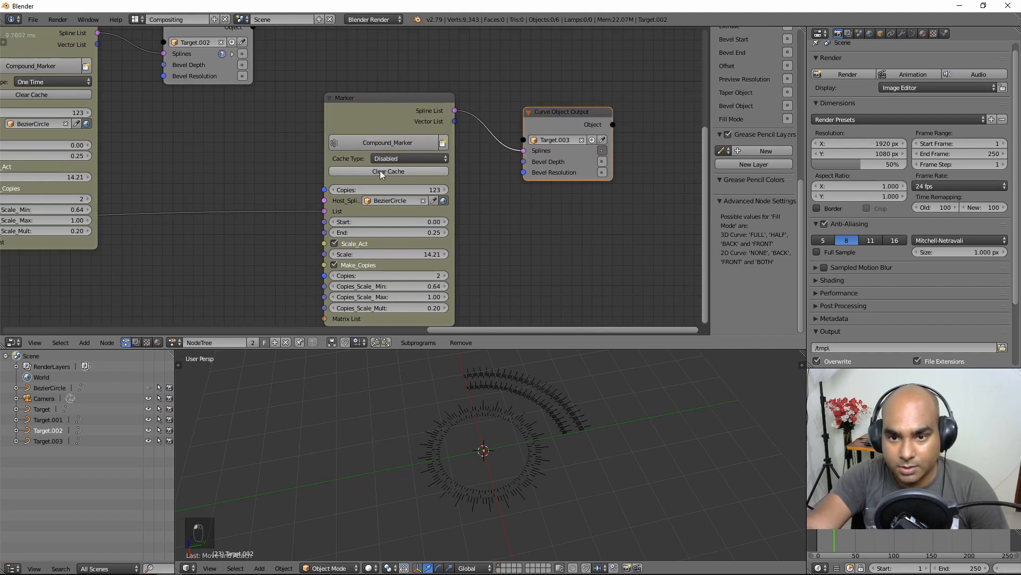
middle_drag(516, 239, 505, 199)
drag(360, 193, 450, 184)
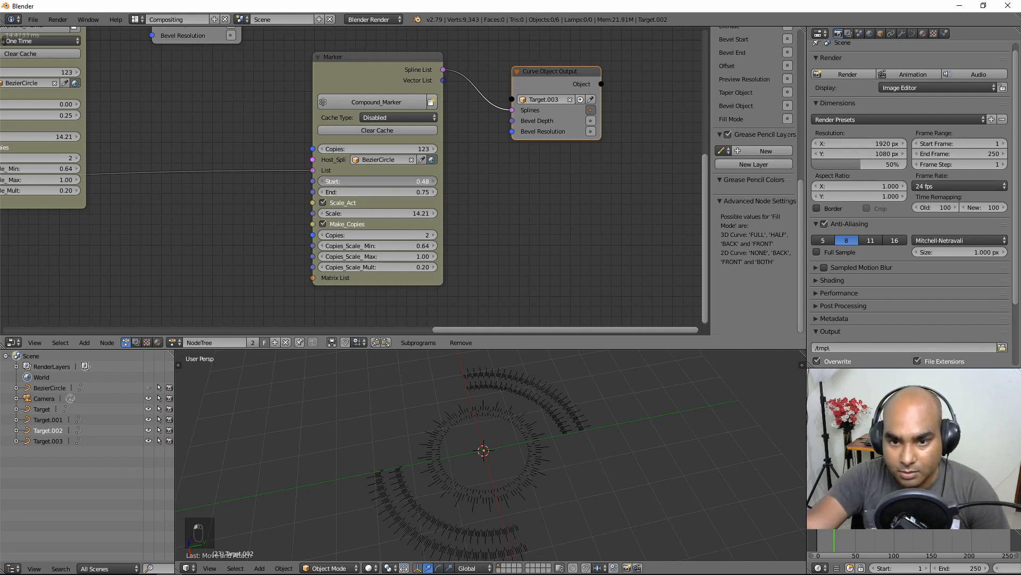
Step: Set the copied Marker's Start to 0.5 and return its cache to One Time
click(403, 184)
key(BackSpace)
text(0.5)
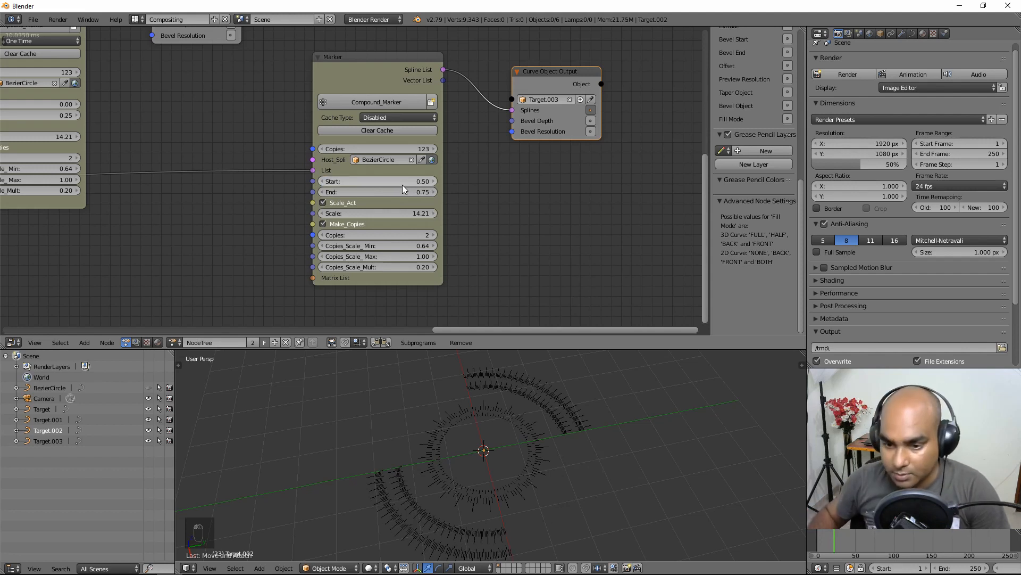
key(Return)
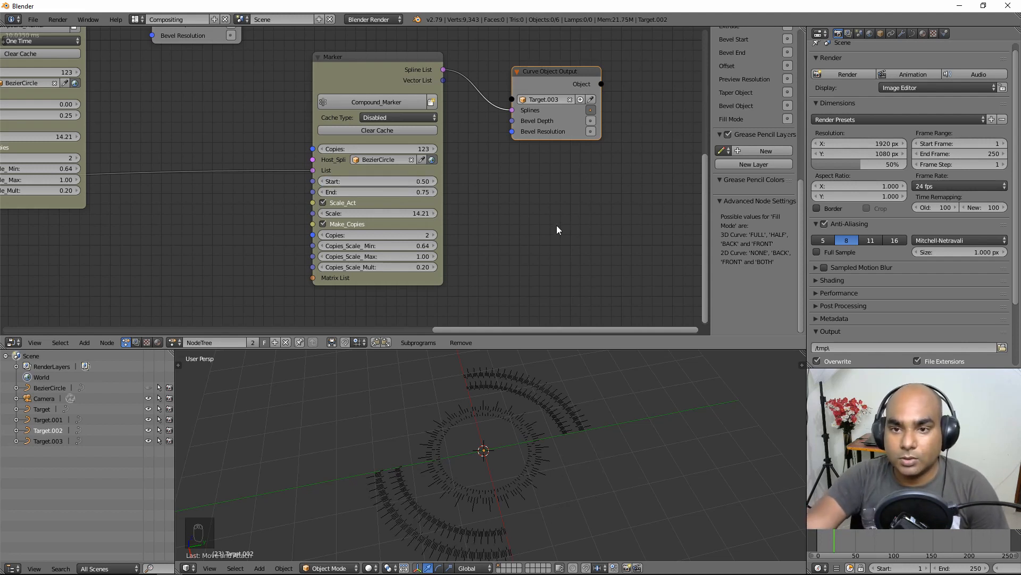
click(381, 117)
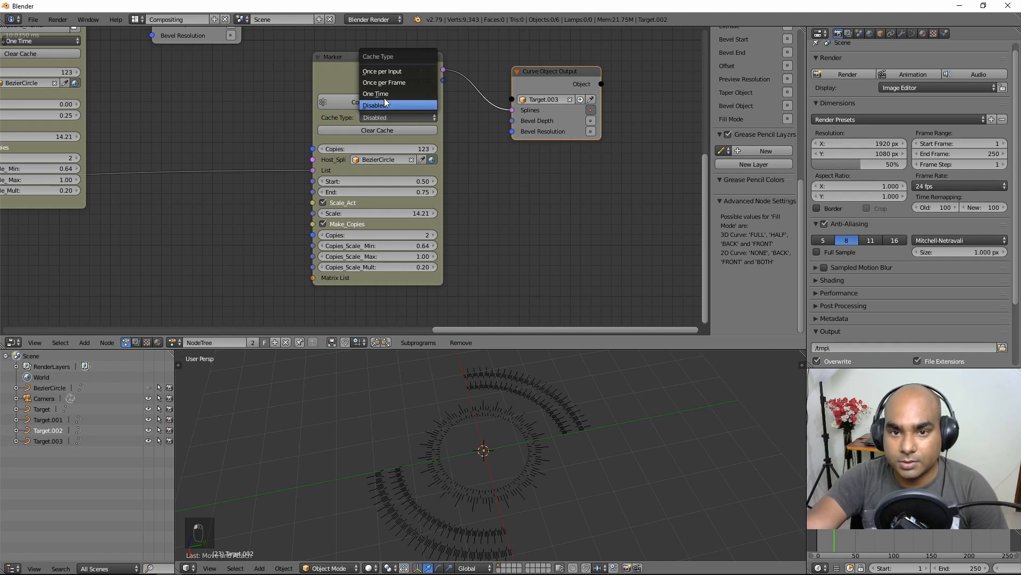
click(405, 105)
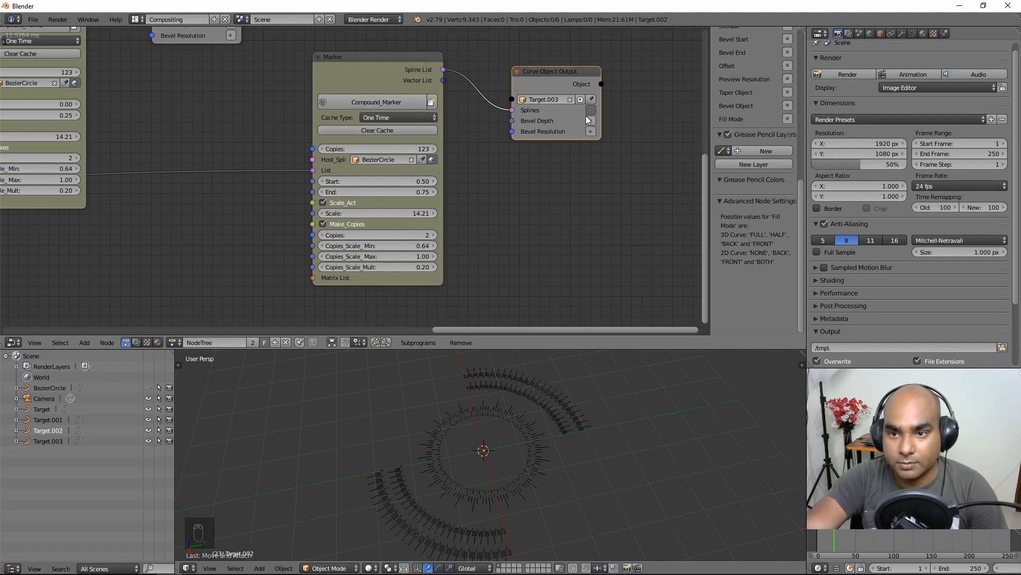
scroll(491, 219, down, 4)
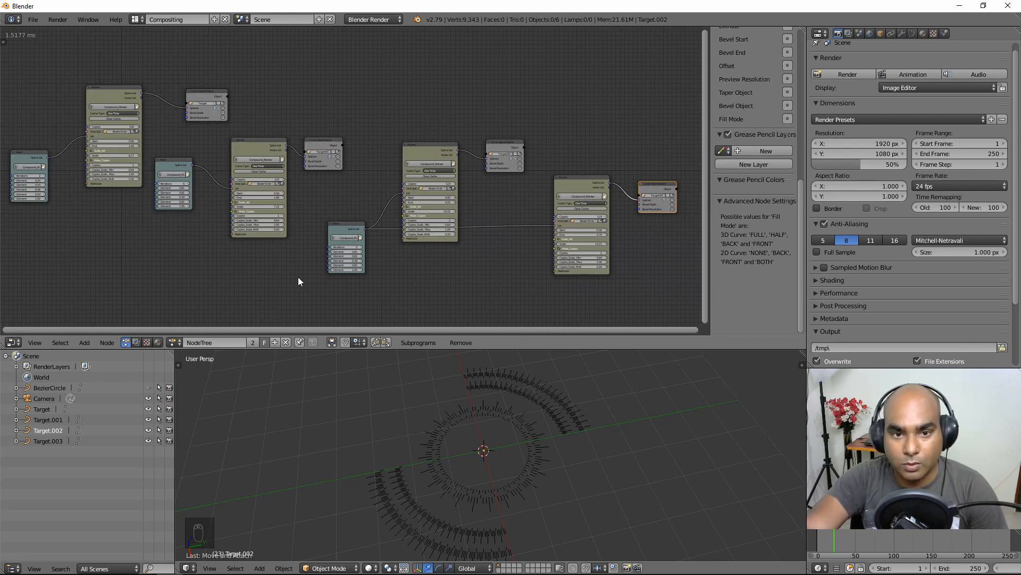
right_click(526, 485)
right_click(564, 412)
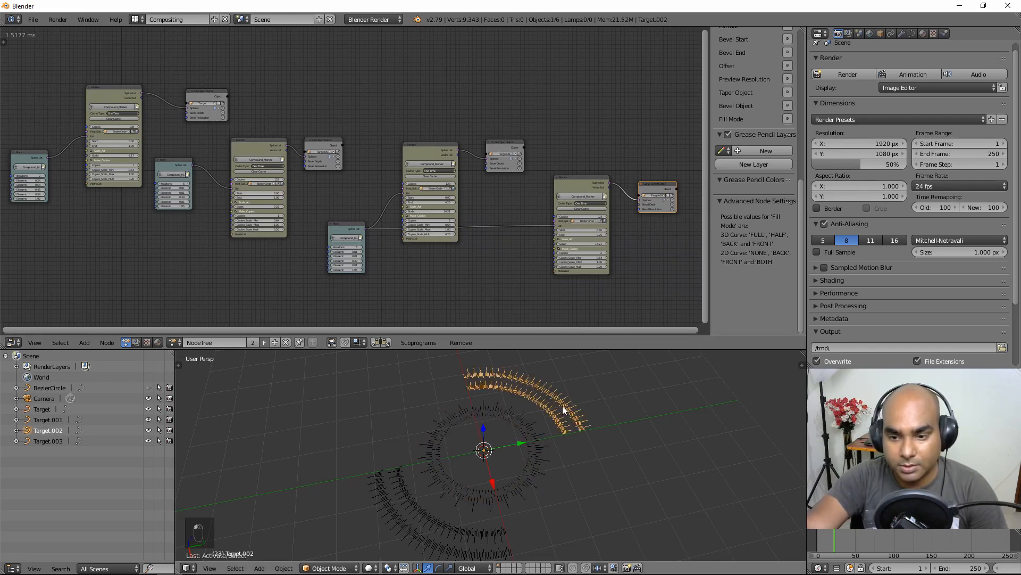
middle_drag(549, 455, 522, 489)
scroll(491, 469, up, 3)
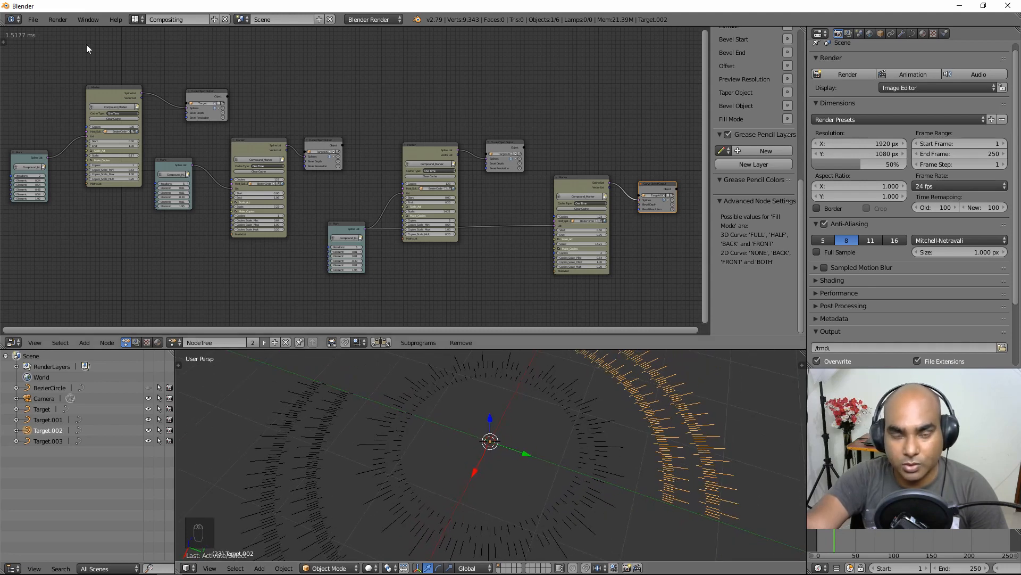
middle_drag(538, 473, 516, 431)
scroll(509, 463, down, 3)
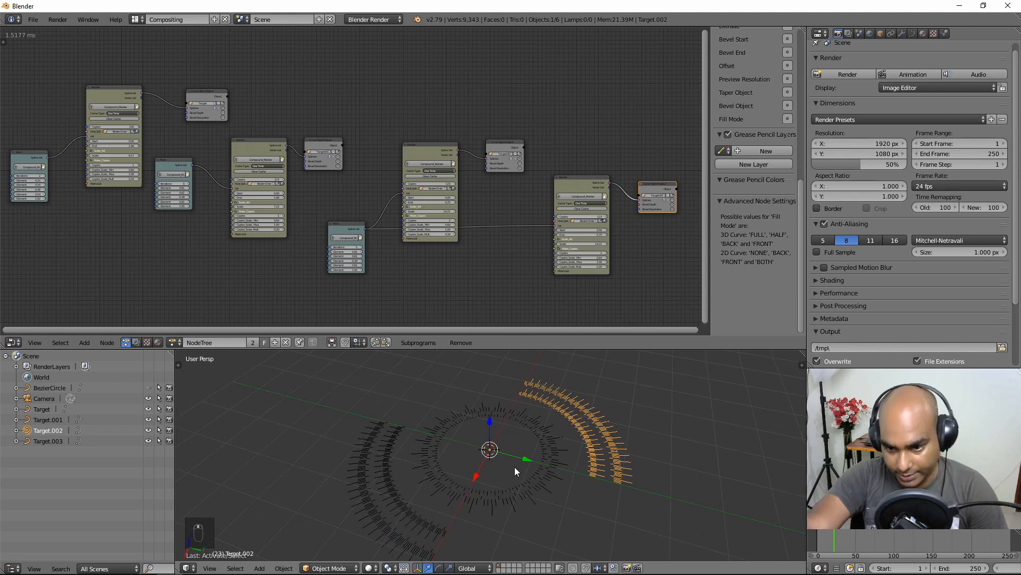
right_click(426, 510)
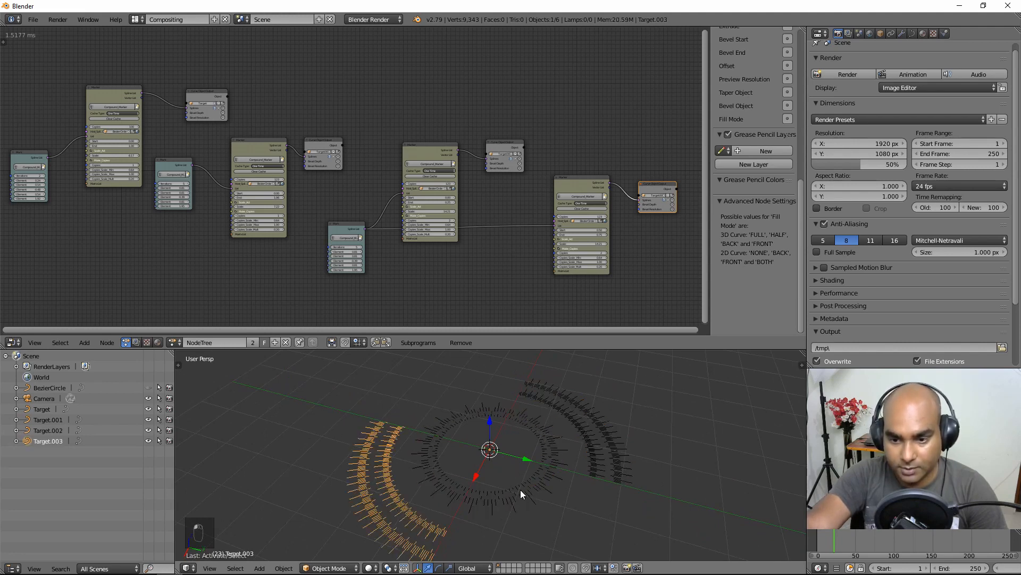
right_click(601, 466)
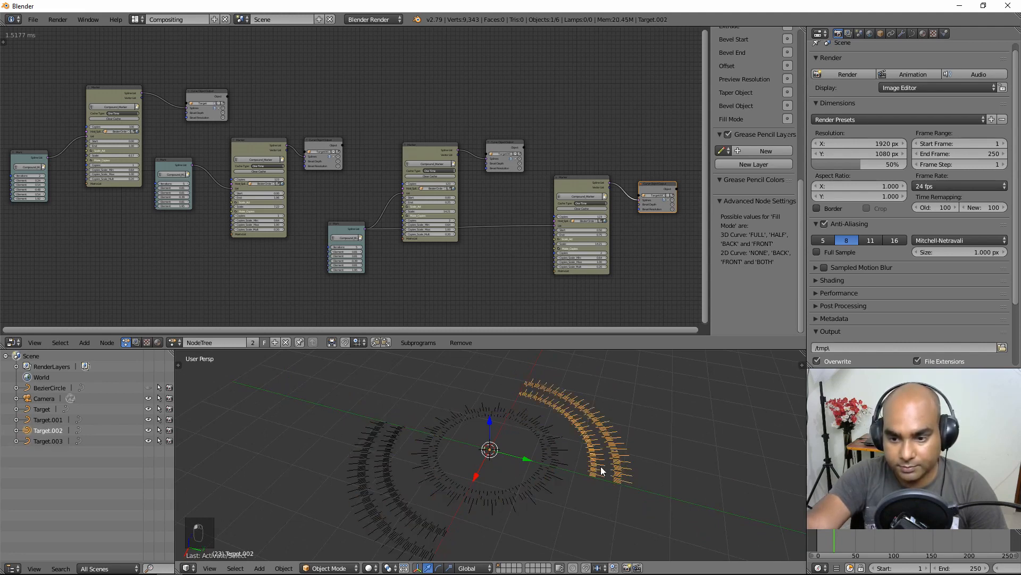
right_click(553, 478)
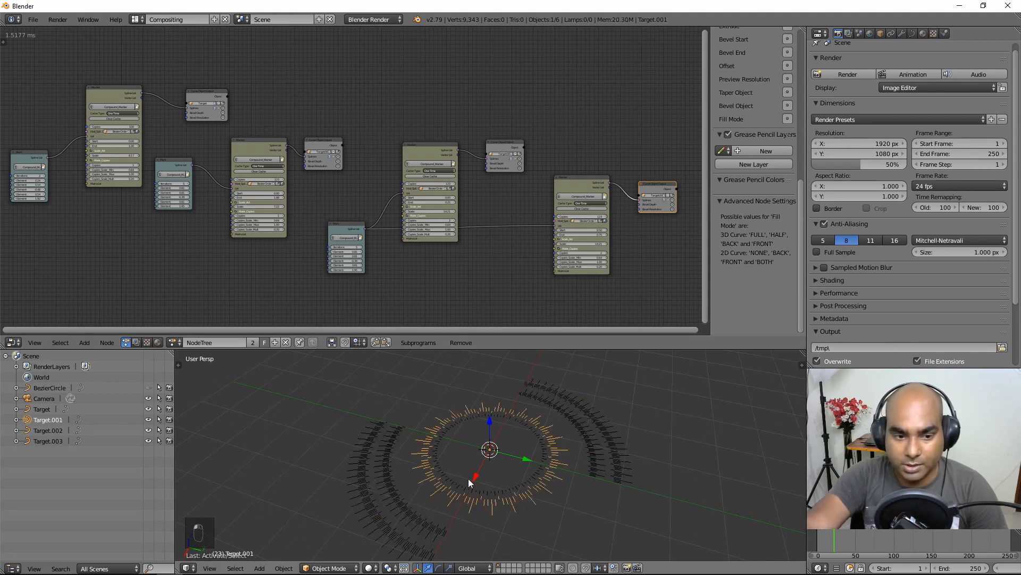
click(48, 430)
click(54, 441)
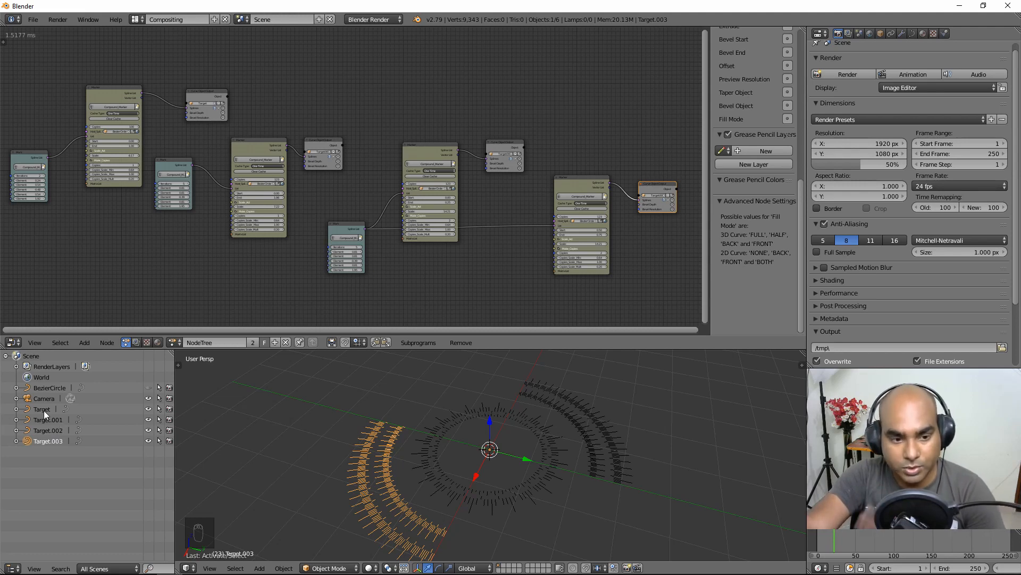
scroll(284, 167, up, 1)
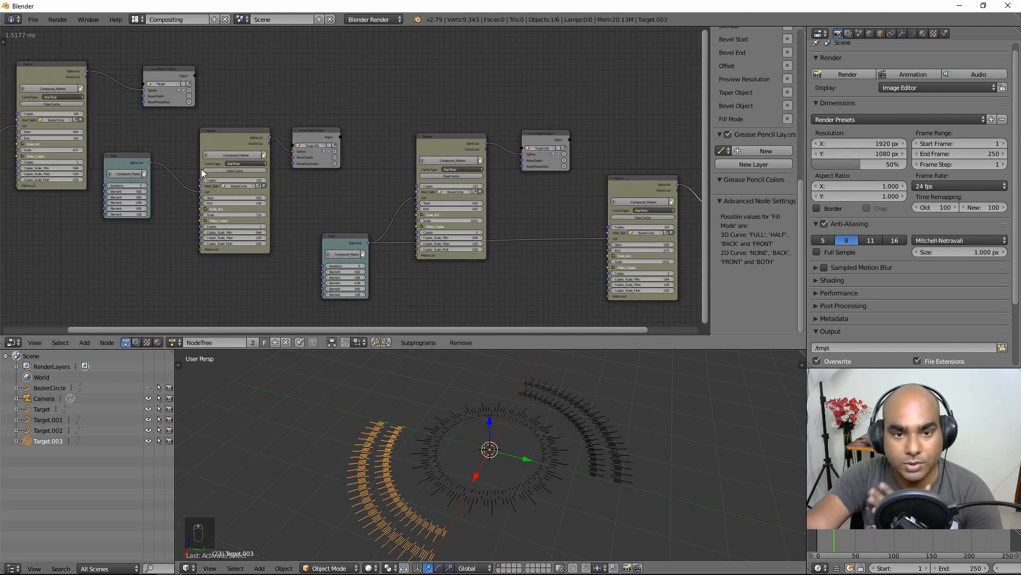
Step: Zoom onto the Marker nodes and drag the upper Marker's End down to 0.07
scroll(285, 197, up, 1)
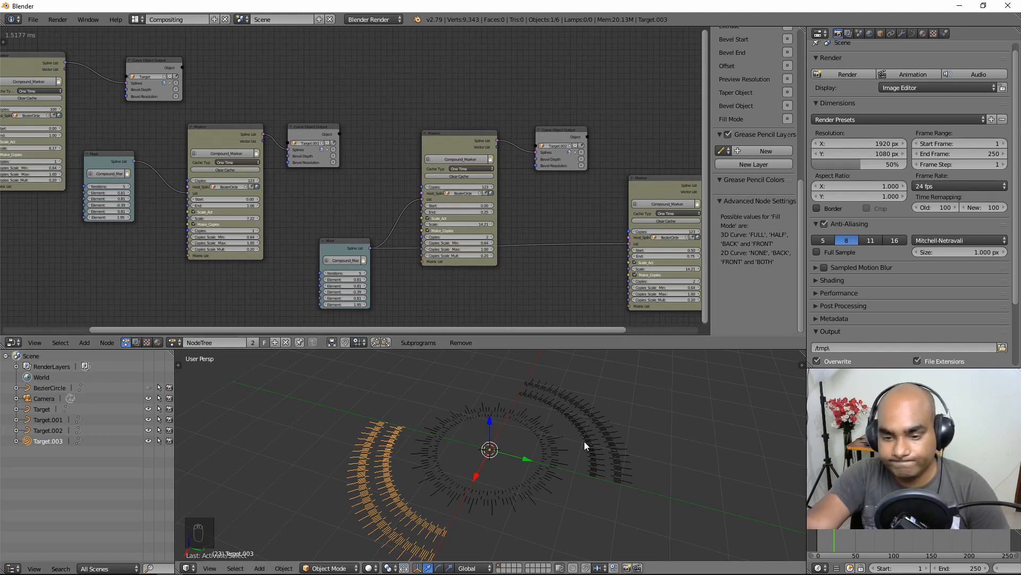
middle_drag(543, 437, 542, 443)
scroll(474, 190, up, 6)
middle_drag(503, 171, 260, 135)
click(283, 123)
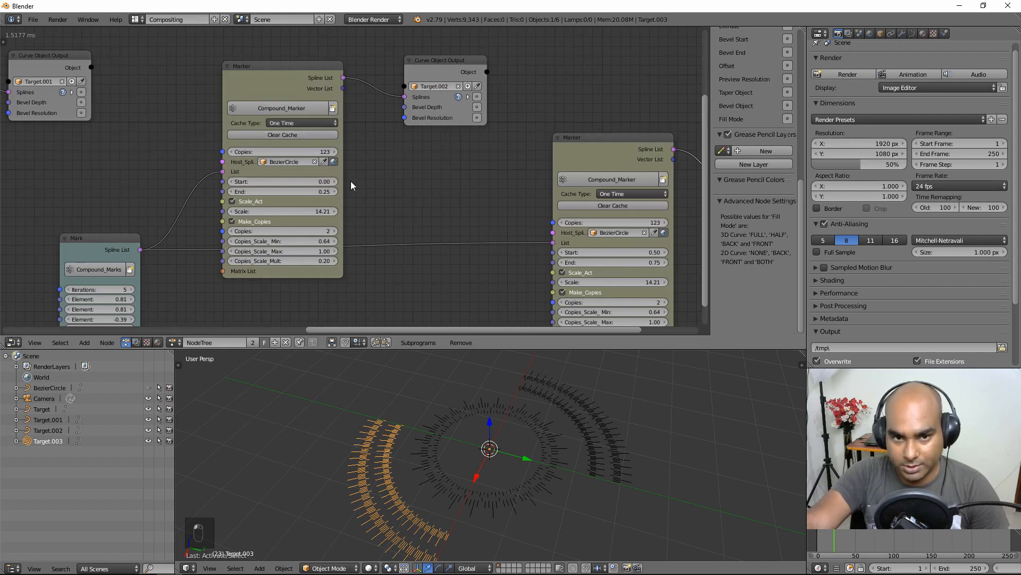
click(303, 123)
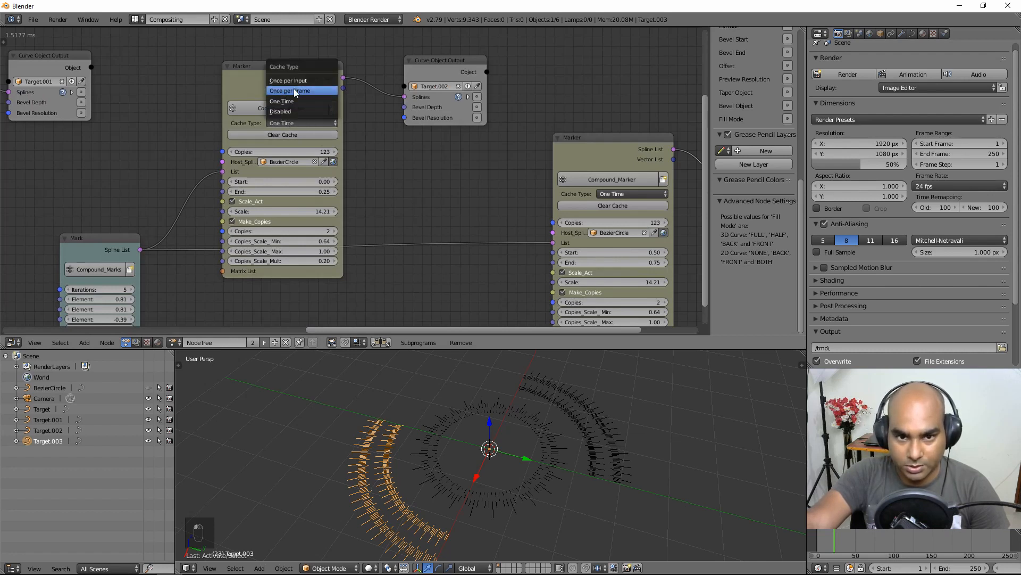
click(298, 123)
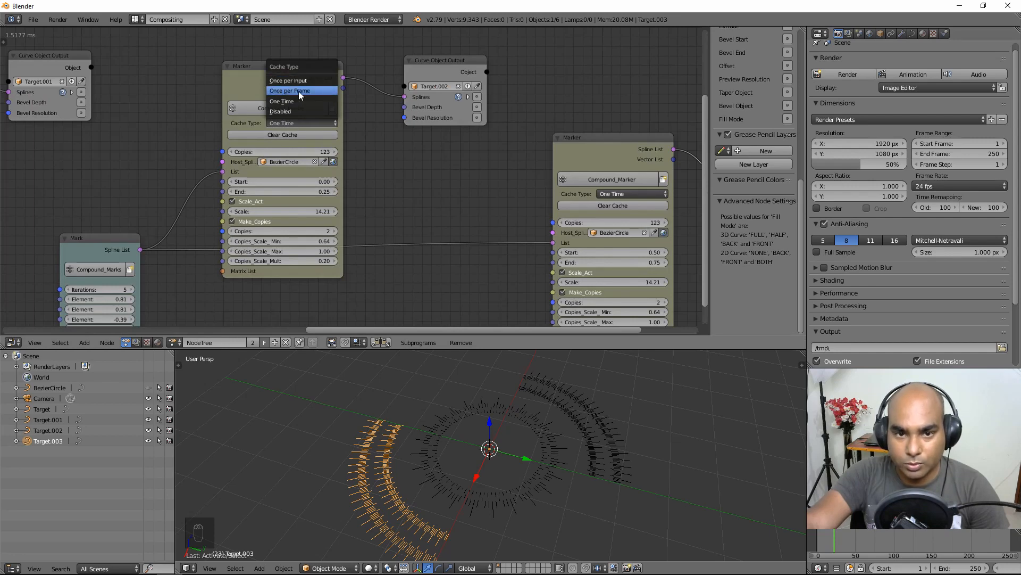
scroll(382, 253, up, 2)
middle_drag(371, 208, 397, 169)
drag(229, 178, 225, 182)
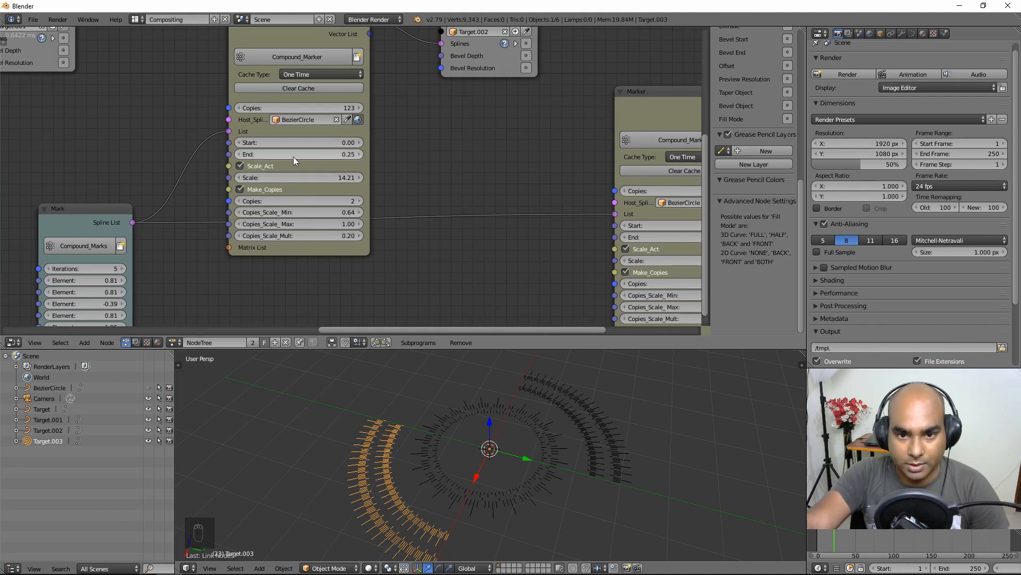
drag(344, 157, 345, 157)
middle_drag(248, 109, 244, 151)
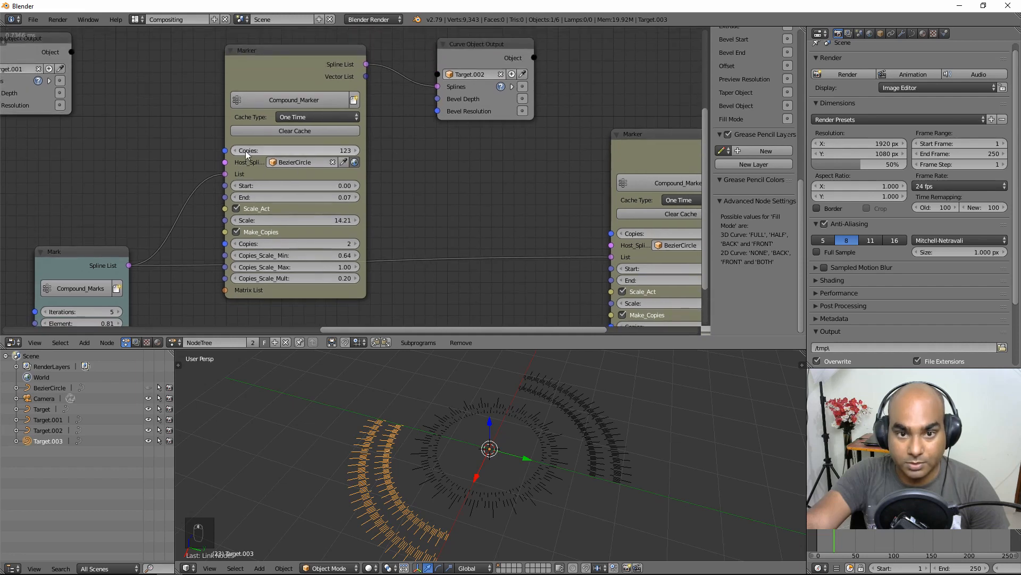
Step: Disable the Marker's caching, clear its cache, and set End to 0.34
click(308, 117)
click(308, 104)
click(302, 130)
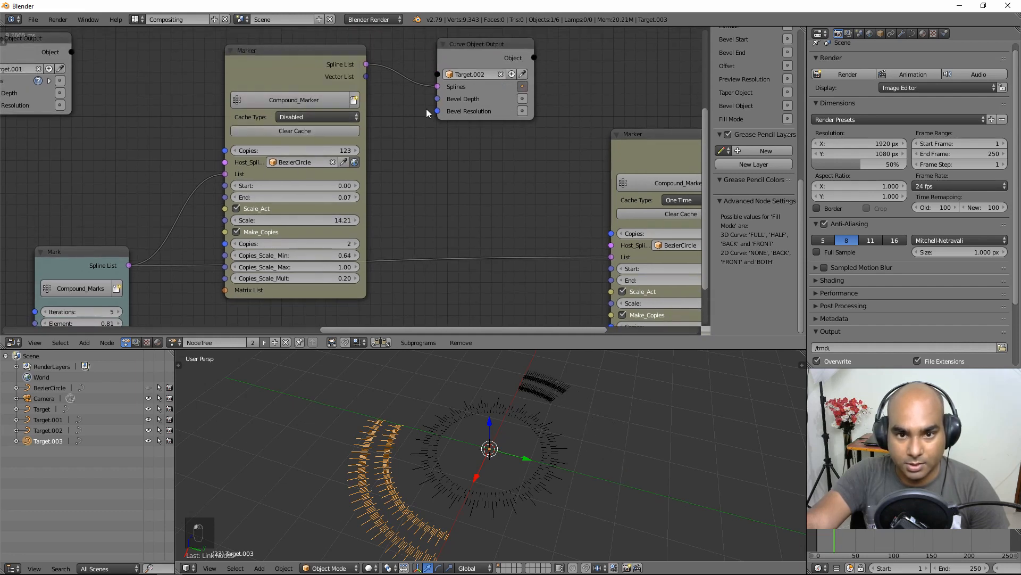
mouse_move(309, 198)
mouse_down()
mouse_move(362, 198)
mouse_move(343, 198)
mouse_up()
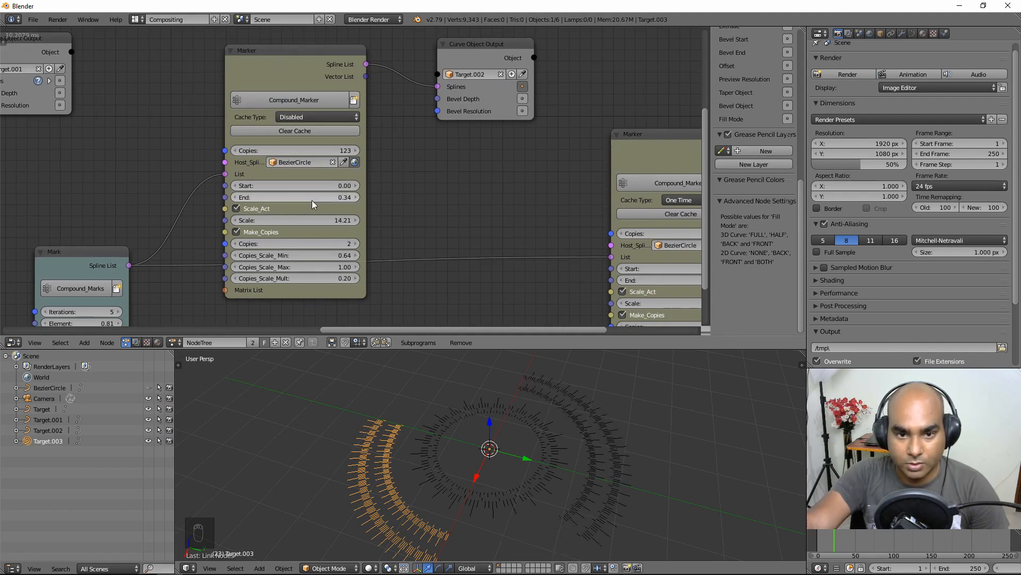
click(311, 199)
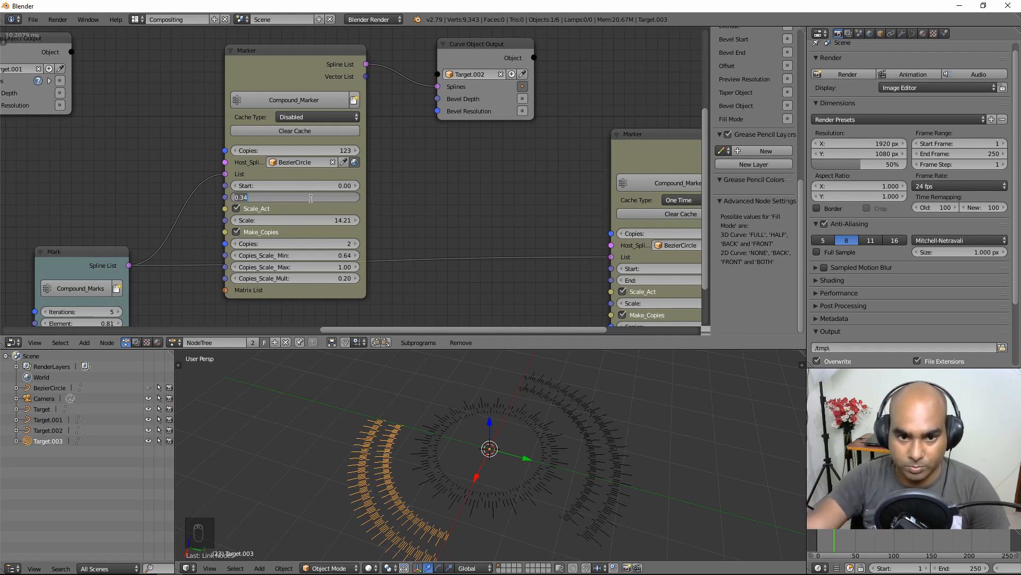
click(93, 181)
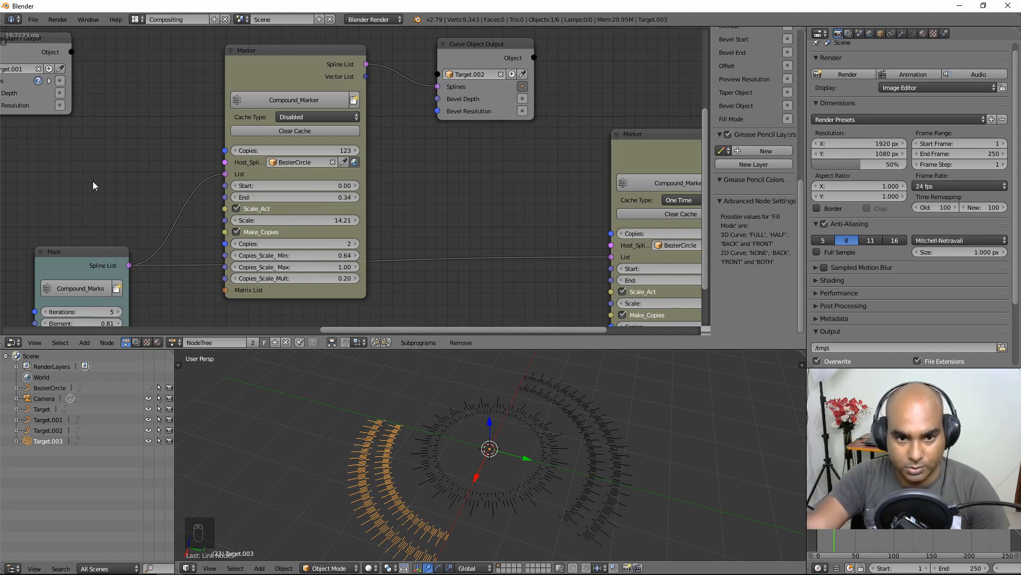
middle_drag(93, 180, 203, 176)
click(85, 343)
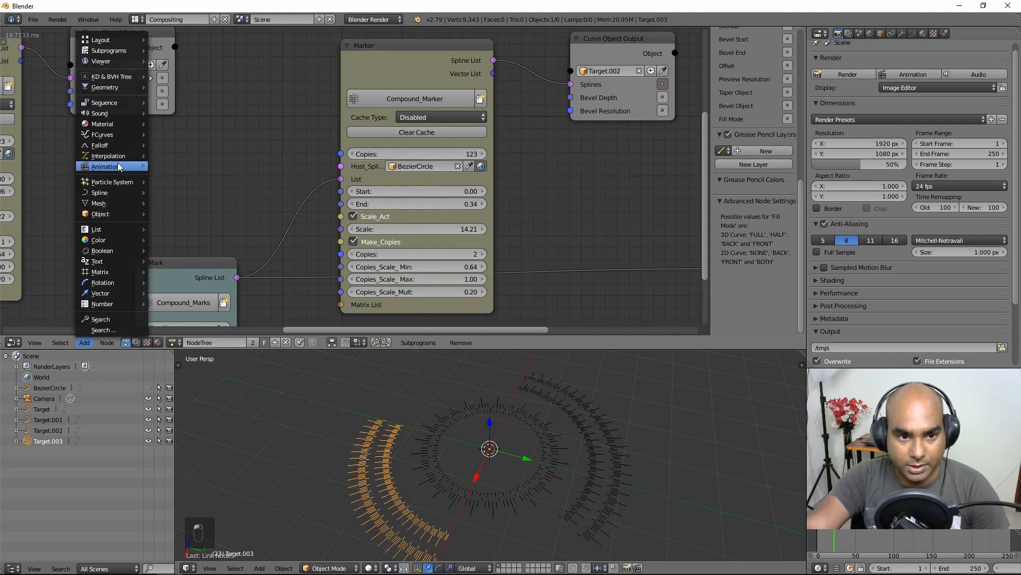
Step: Add Animate Float and Time Info nodes, linking Frame to Animate Float's Time
mouse_move(113, 168)
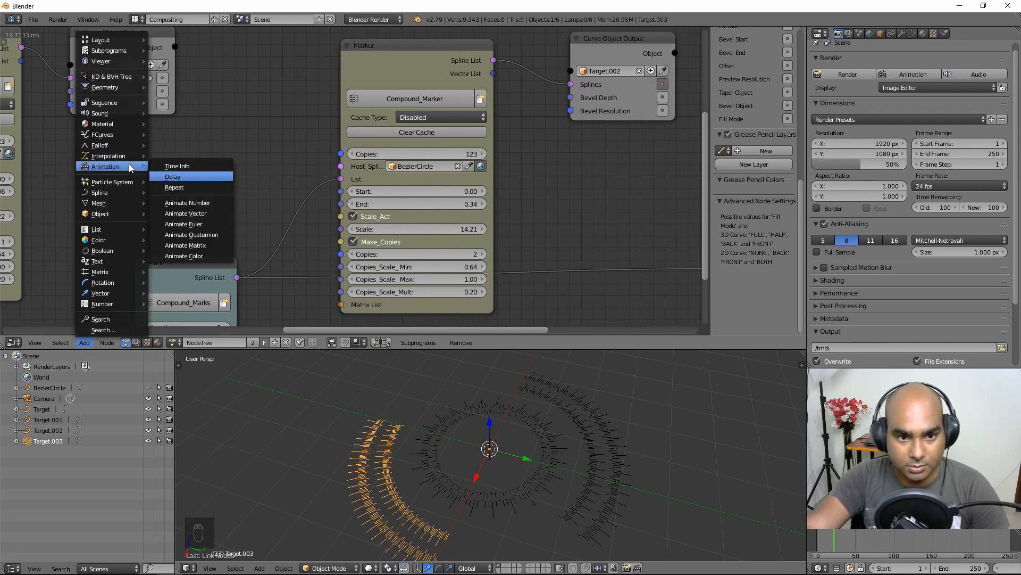
click(189, 202)
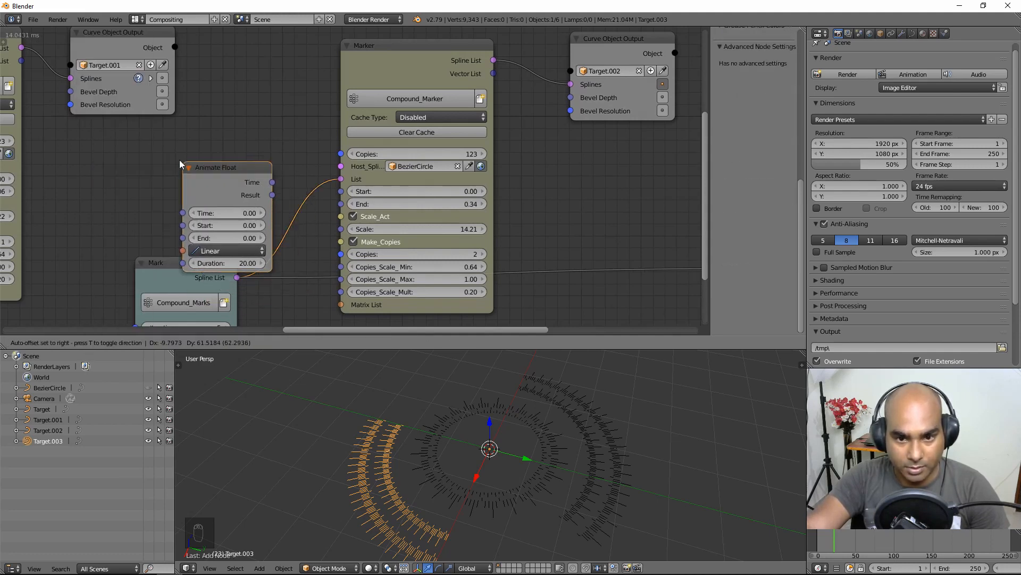
click(220, 191)
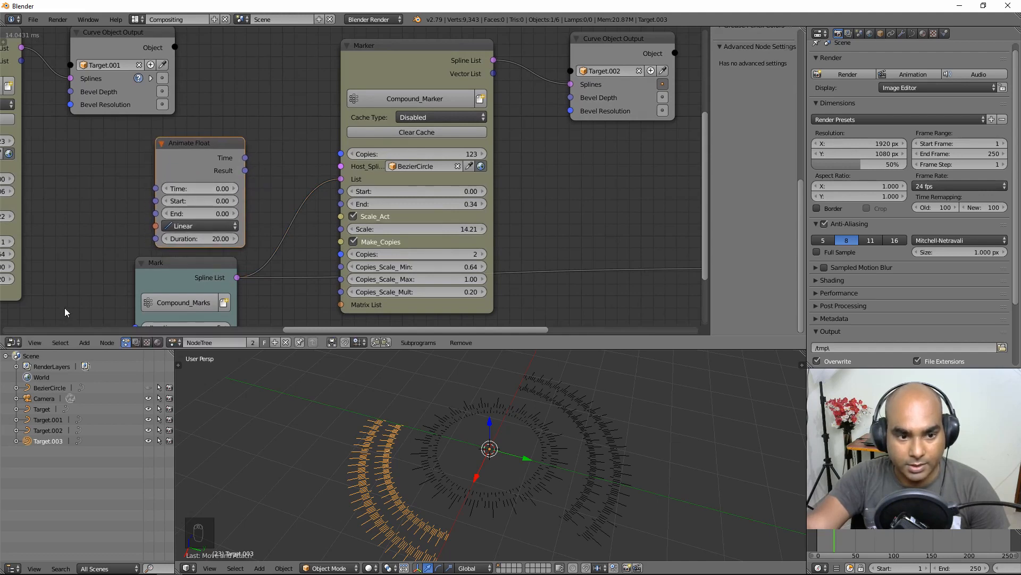
click(83, 342)
mouse_move(108, 167)
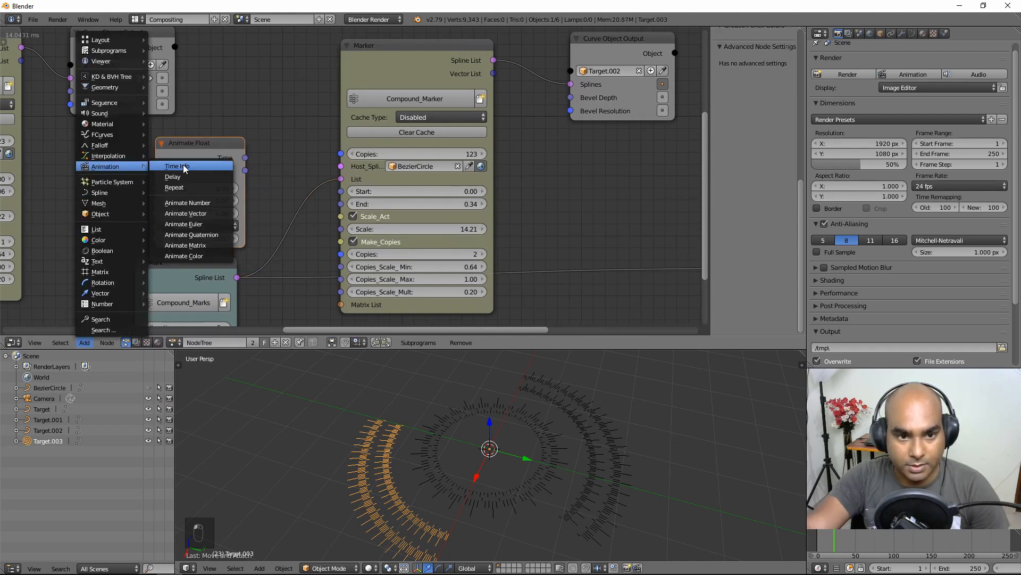
click(180, 165)
click(124, 170)
drag(131, 173, 165, 192)
Step: Drive the Marker's End with Animate Float's Result set to end at 0.25, and scrub frames
drag(207, 151, 210, 145)
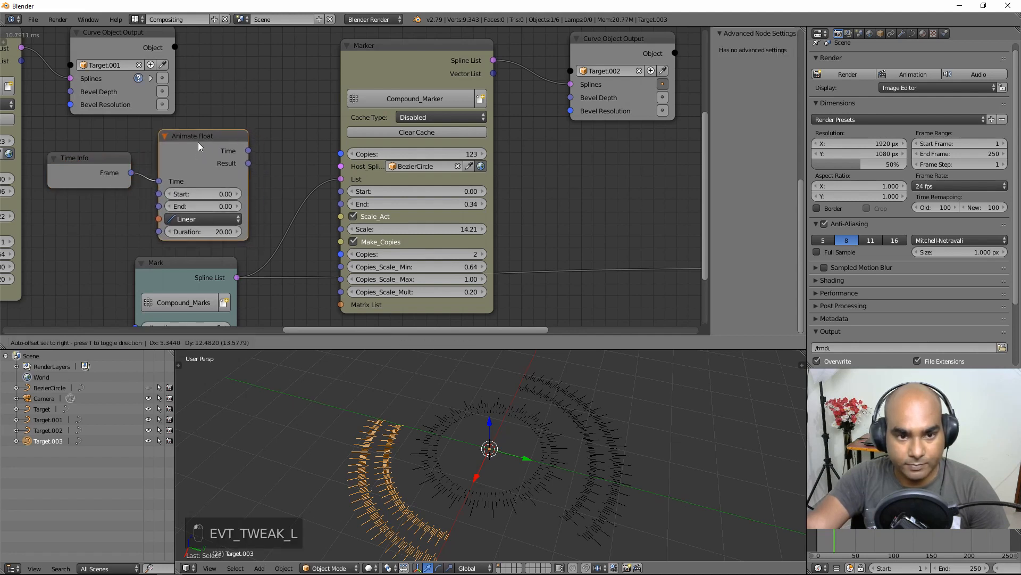
key(ctrl+z)
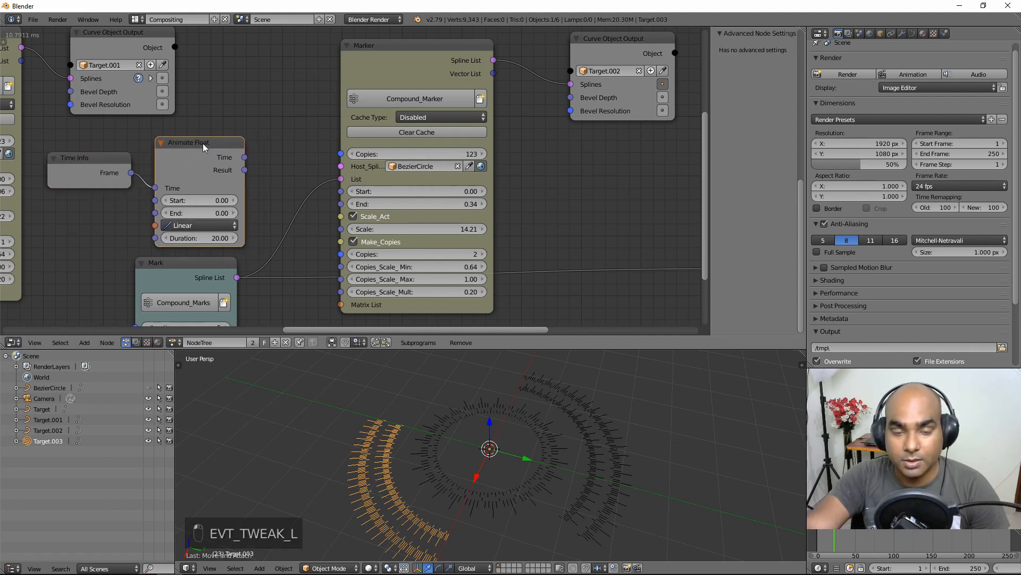
mouse_move(244, 170)
mouse_down()
mouse_move(249, 181)
mouse_move(345, 209)
mouse_up()
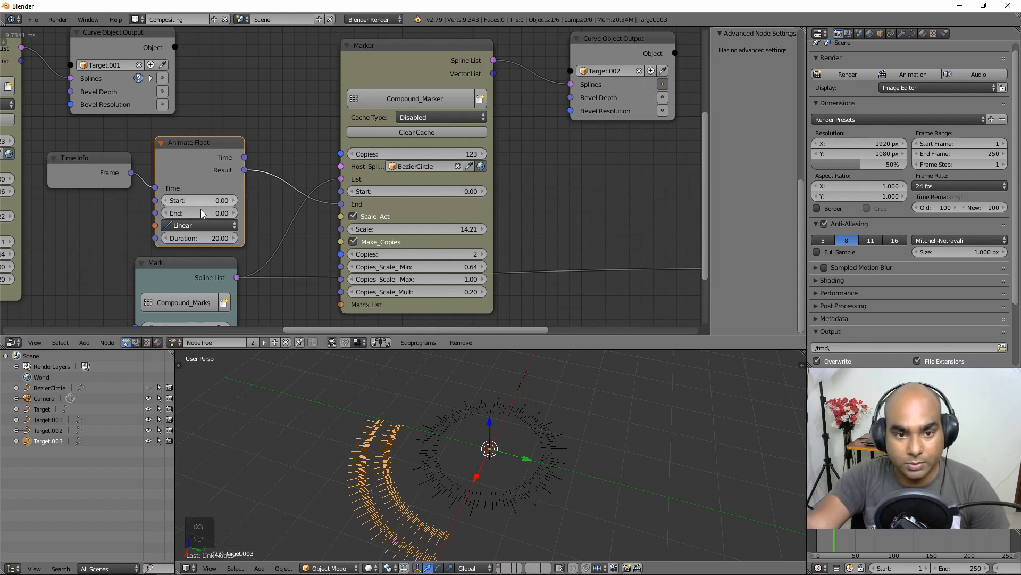
text(0.25)
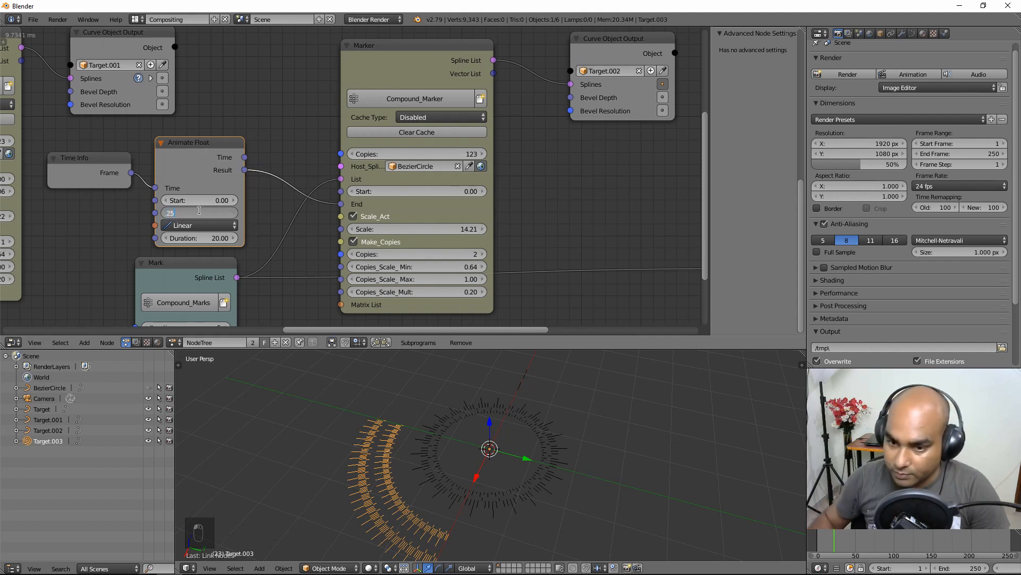
key(Return)
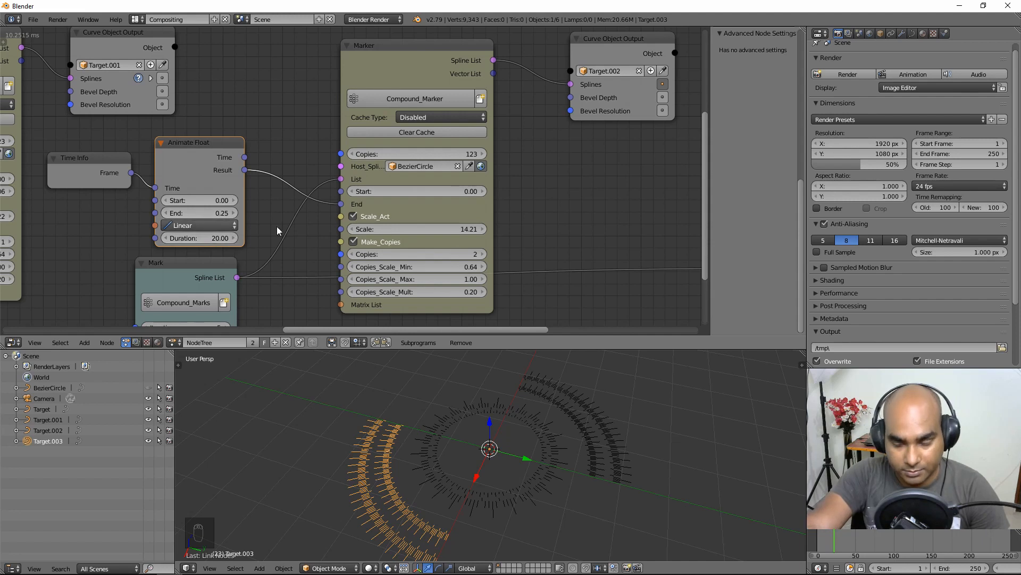
click(816, 539)
drag(816, 538, 835, 541)
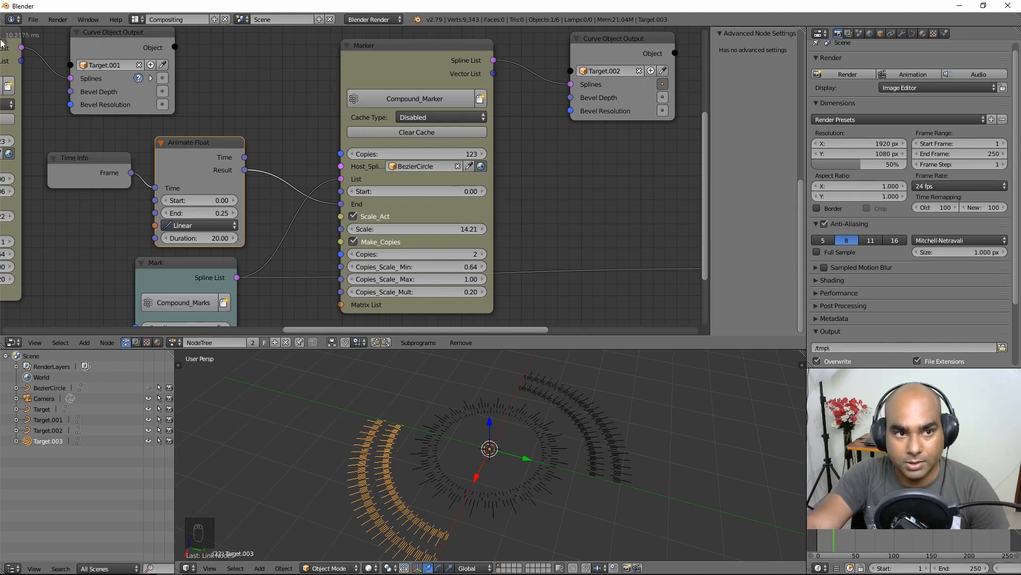
Step: Set the Marker's Cache Type to Once per Frame
middle_drag(30, 81, 99, 157)
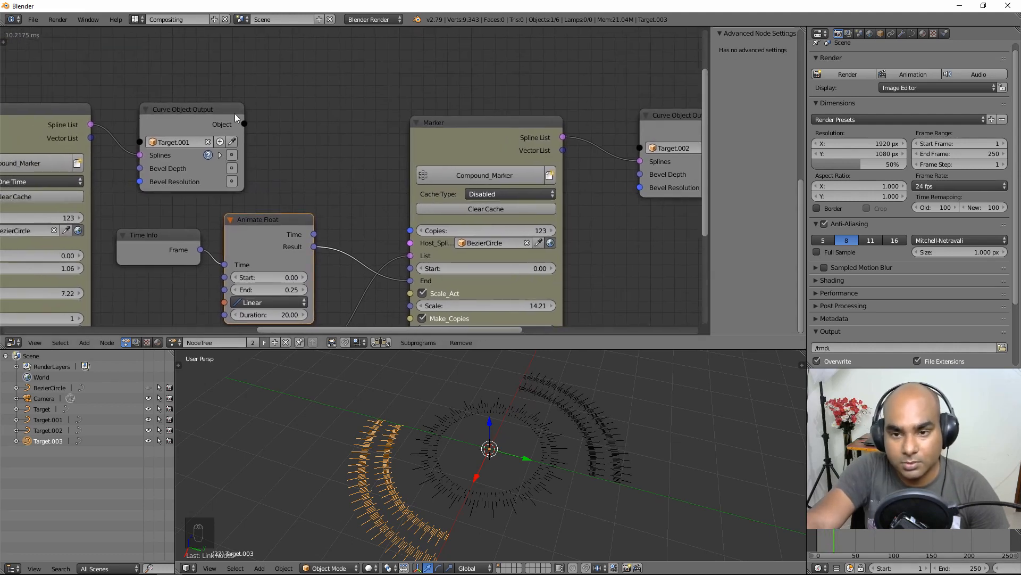
click(502, 194)
click(499, 156)
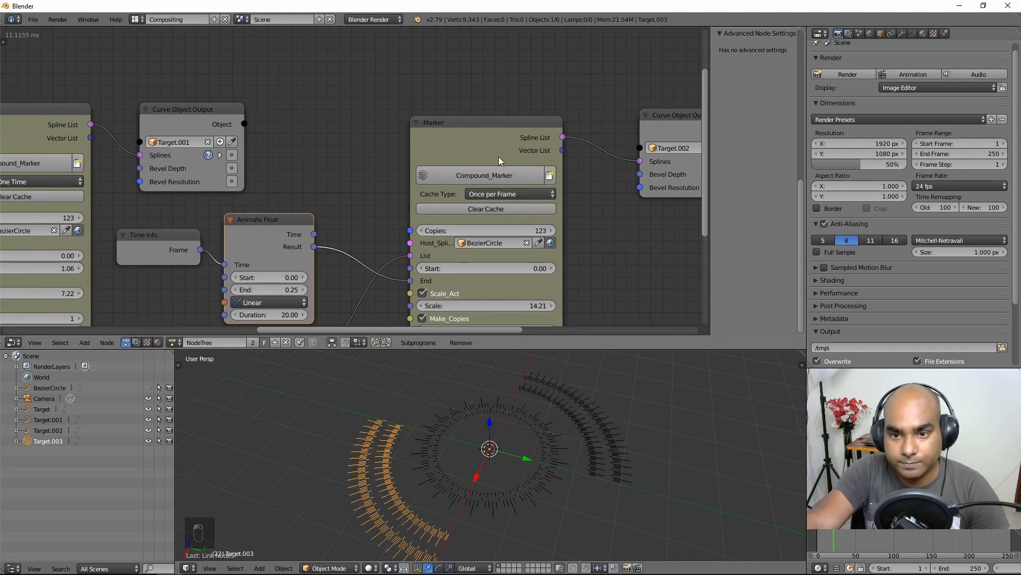
middle_drag(585, 233, 525, 213)
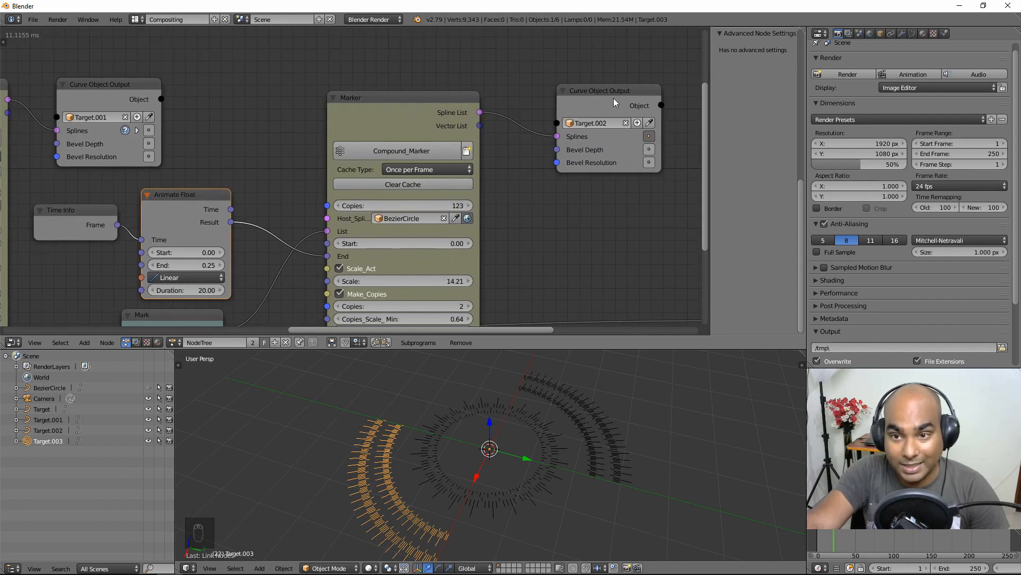
drag(614, 101, 598, 101)
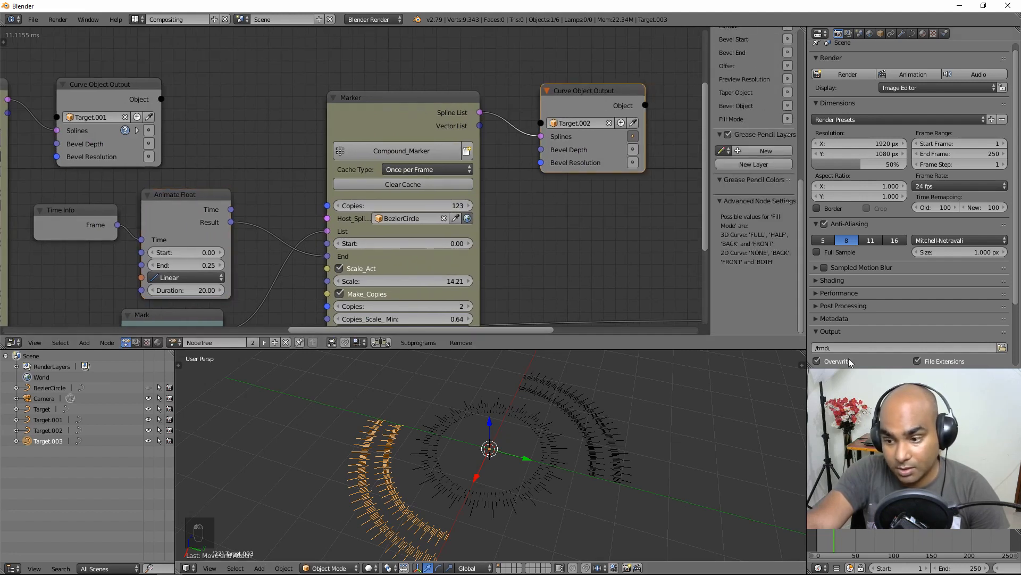
drag(826, 537, 817, 539)
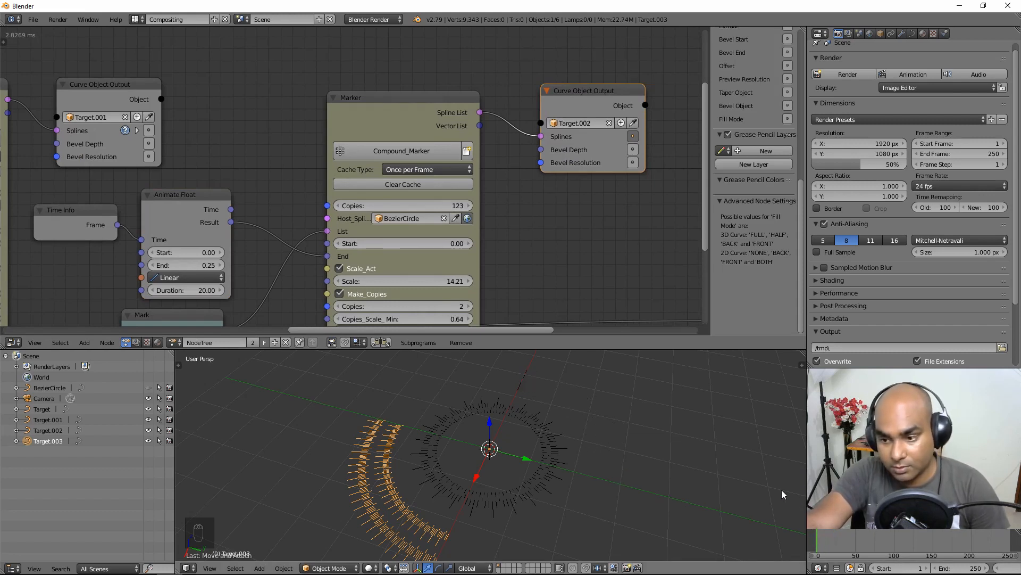
key(alt+a)
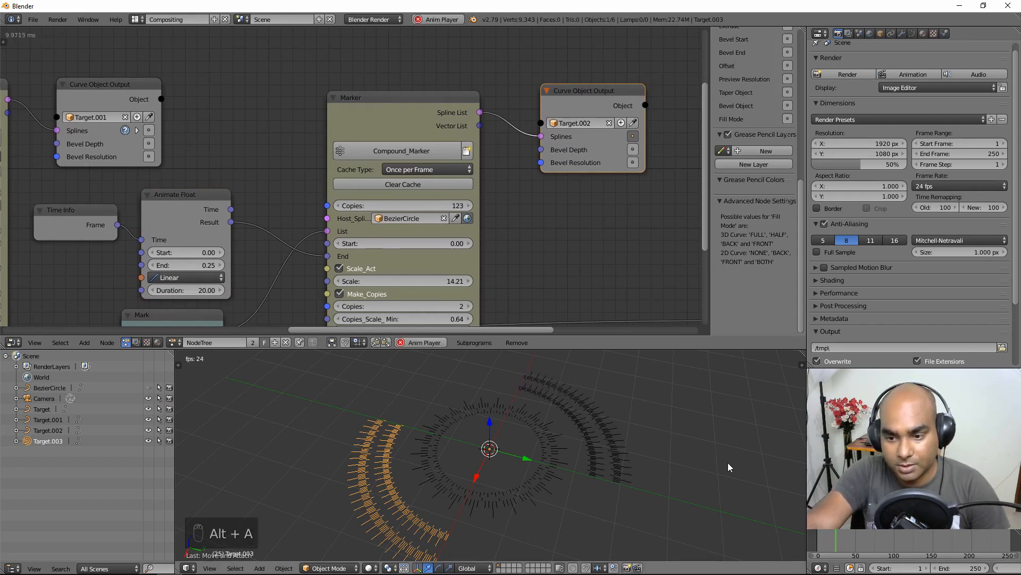
key(Escape)
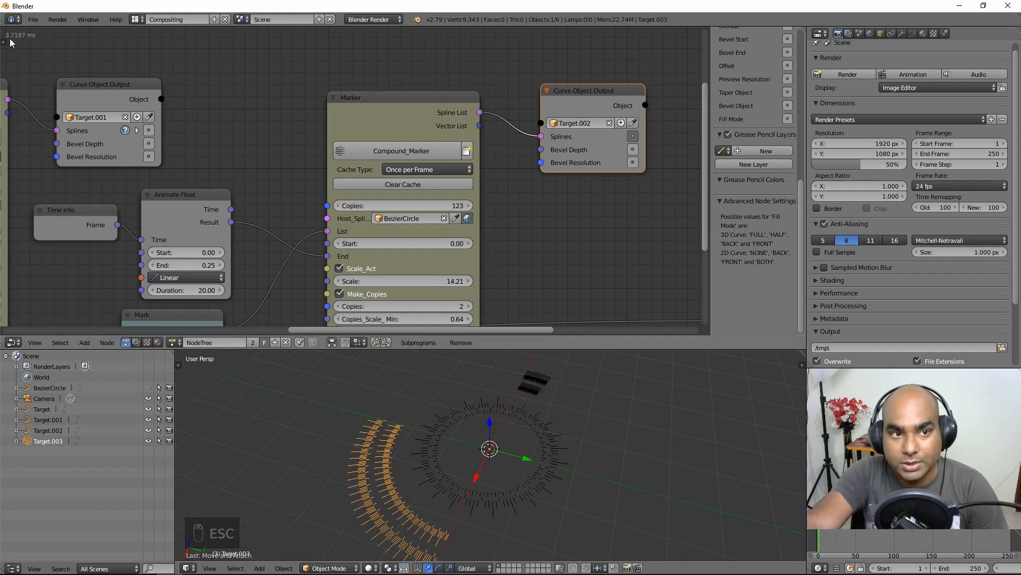
drag(824, 536, 838, 540)
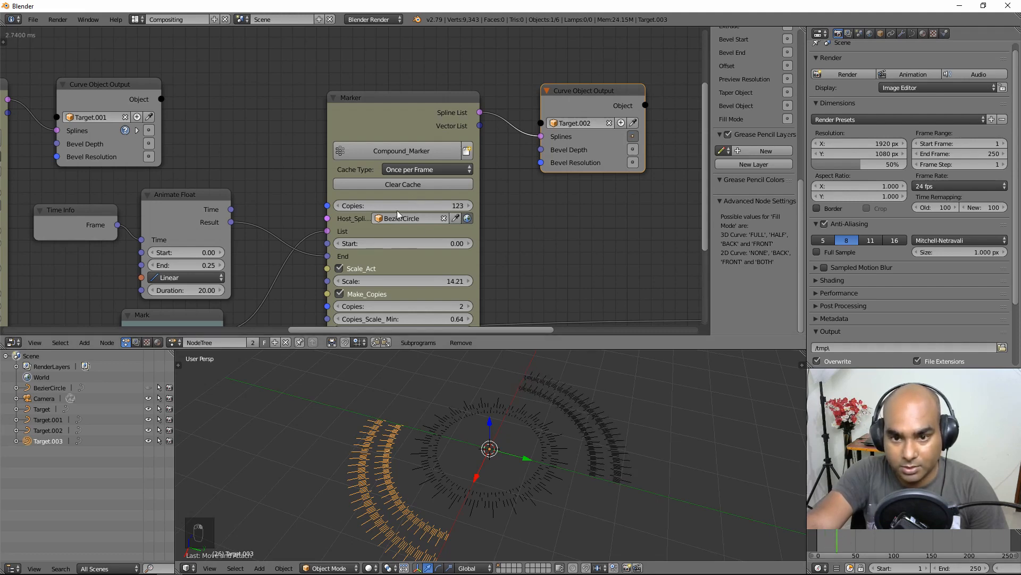
scroll(462, 257, down, 3)
drag(231, 133, 229, 124)
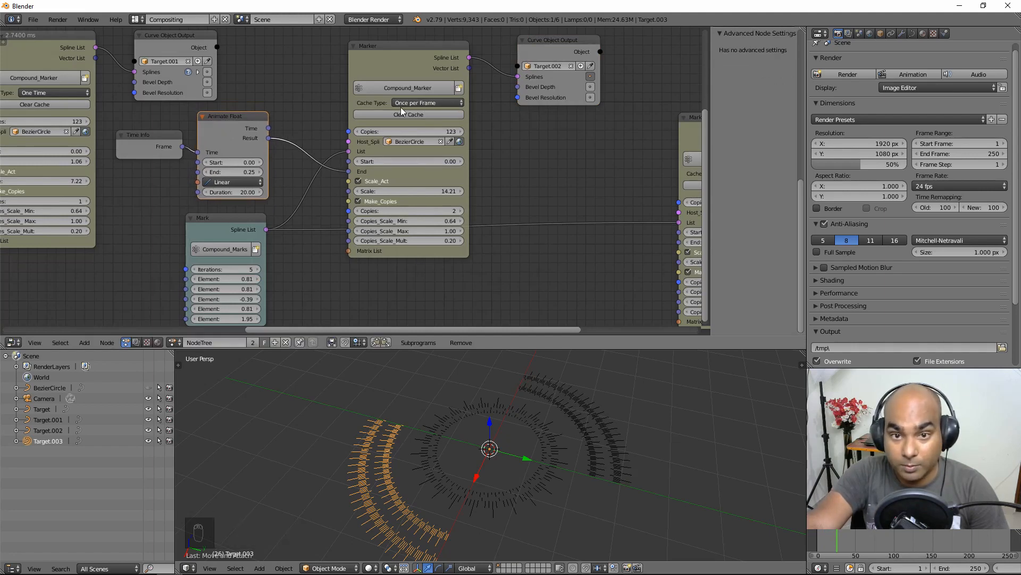
middle_drag(101, 88, 97, 167)
scroll(96, 167, up, 1)
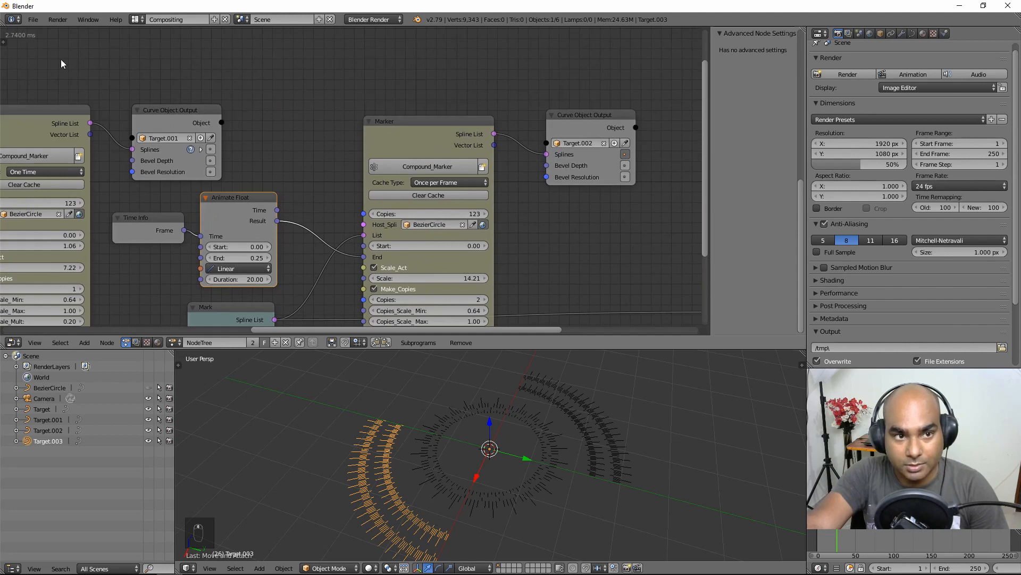
mouse_move(851, 541)
mouse_down()
mouse_move(825, 541)
mouse_move(854, 545)
mouse_move(843, 542)
mouse_up()
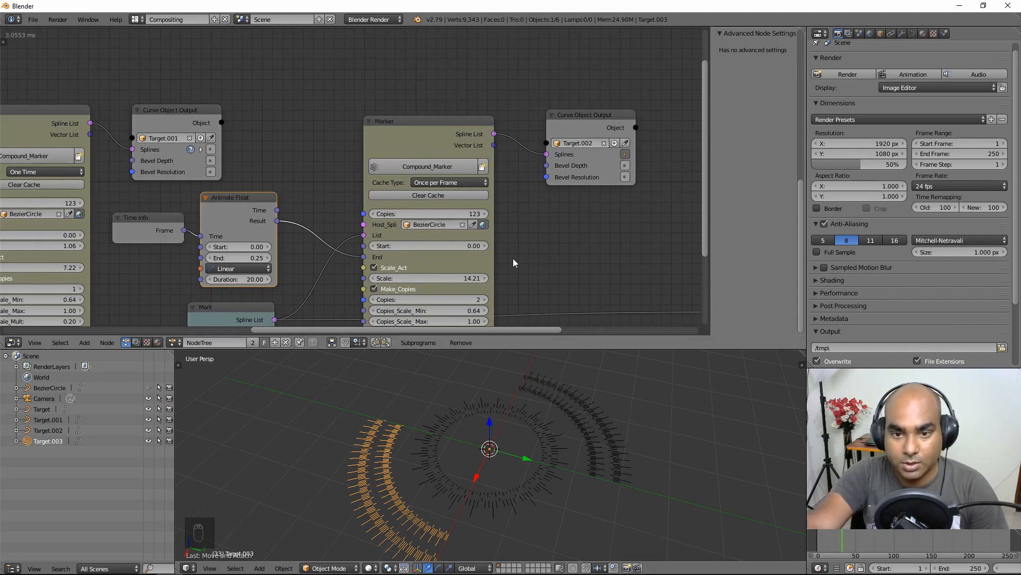
scroll(513, 257, down, 1)
middle_drag(513, 258, 517, 208)
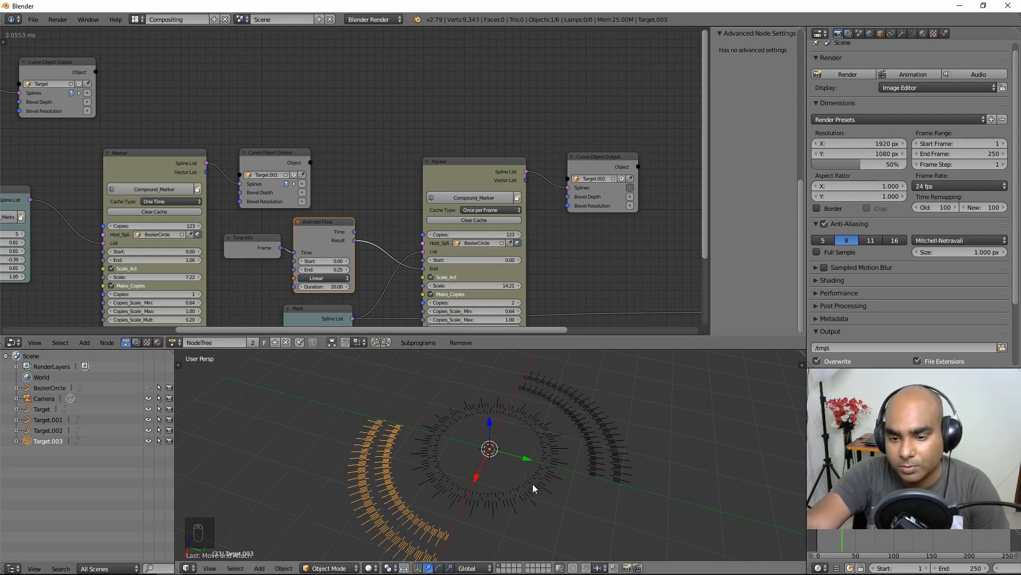
mouse_move(620, 449)
middle_down()
mouse_move(621, 464)
mouse_move(623, 447)
middle_up()
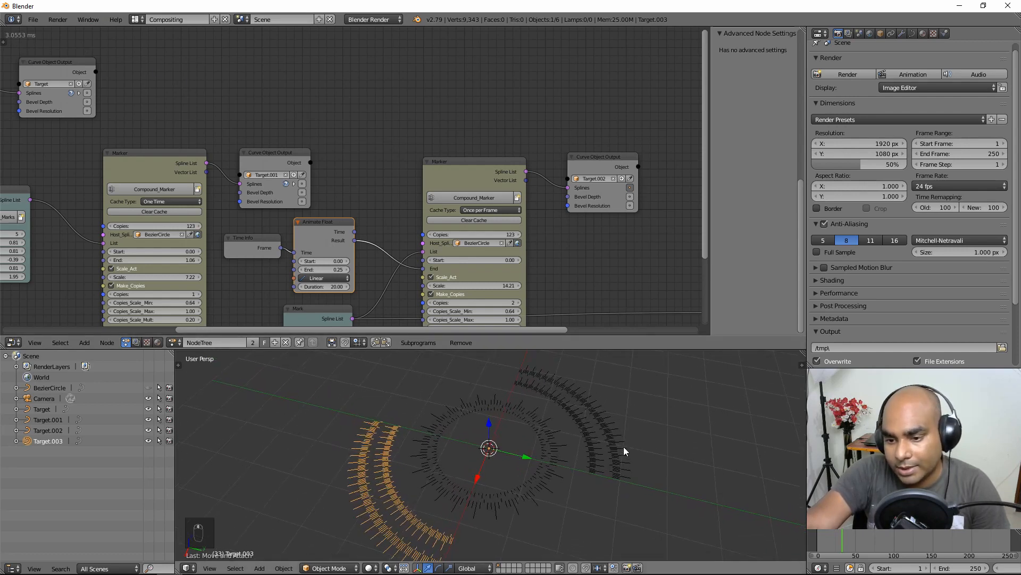
scroll(647, 432, down, 2)
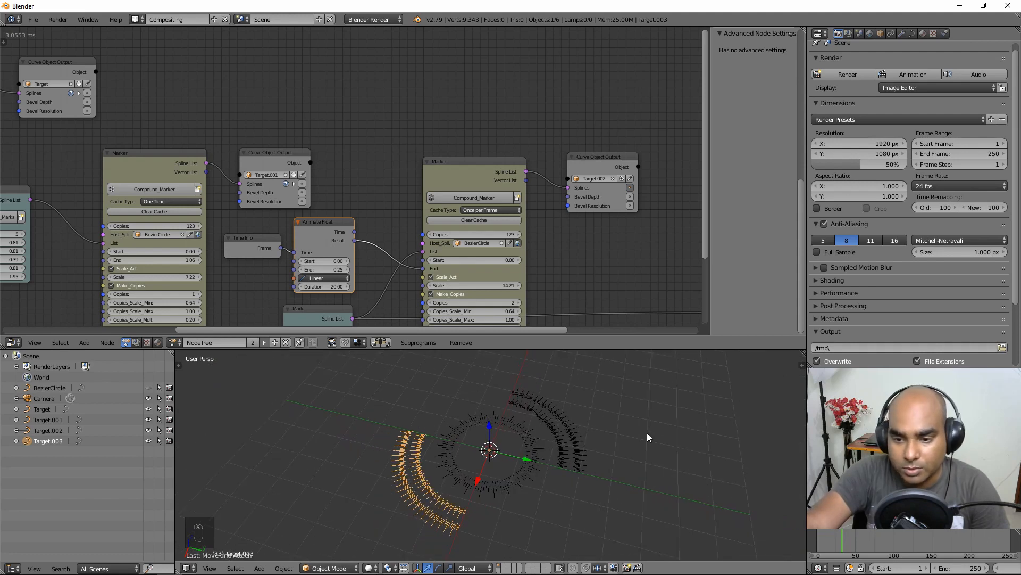
scroll(647, 432, up, 2)
scroll(562, 457, down, 2)
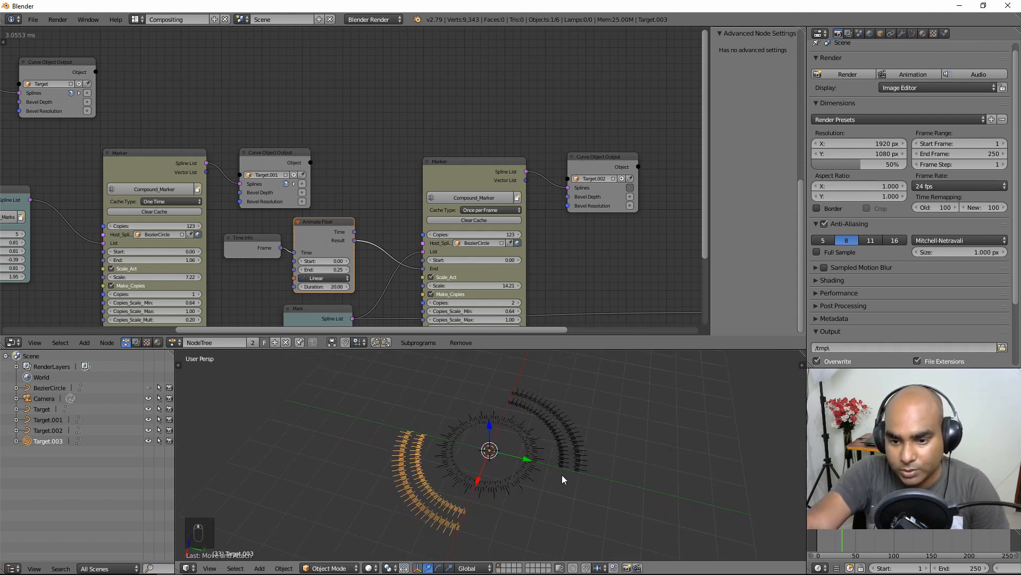
scroll(375, 151, down, 3)
mouse_move(516, 164)
middle_down()
mouse_move(241, 115)
mouse_move(268, 159)
middle_up()
Step: Duplicate the Target.003 Marker node and move the copy off to the right
click(190, 167)
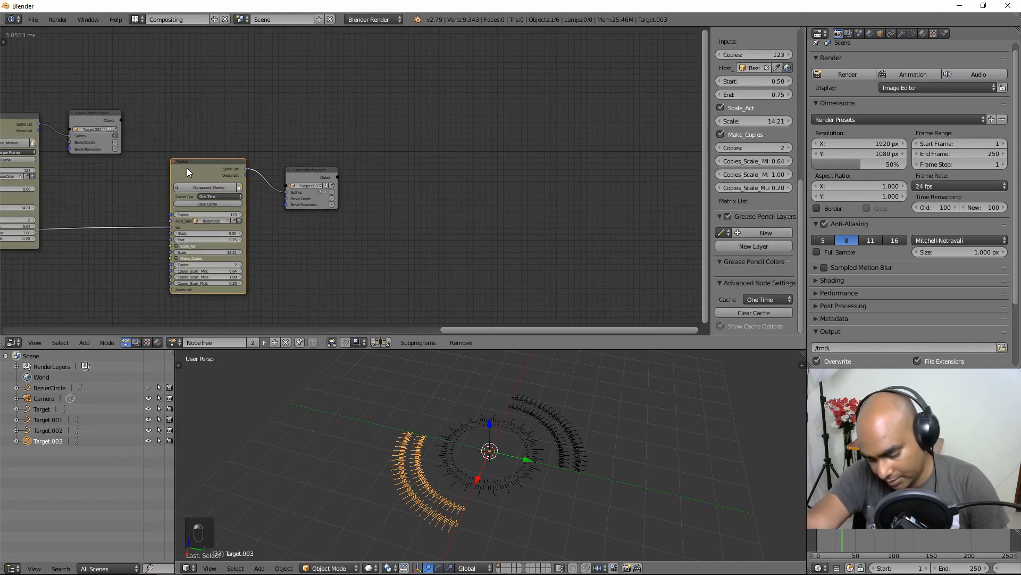
key(shift+d)
click(499, 129)
scroll(445, 158, up, 2)
scroll(445, 159, up, 1)
middle_drag(423, 154, 278, 155)
middle_drag(582, 177, 555, 180)
drag(410, 110, 460, 112)
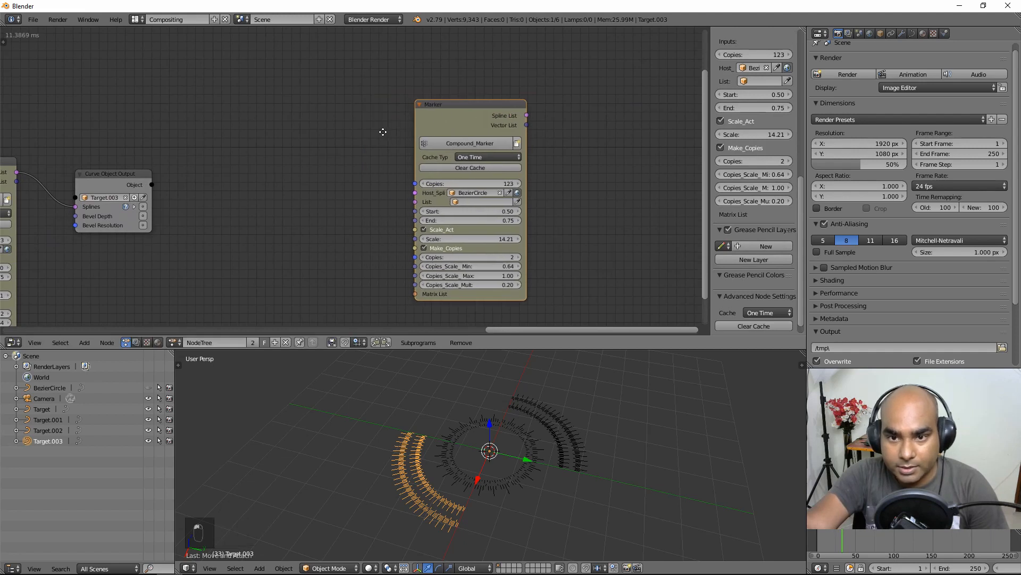
middle_drag(387, 142, 301, 122)
Step: Set the duplicated Marker's Cache Type to Disabled
click(400, 137)
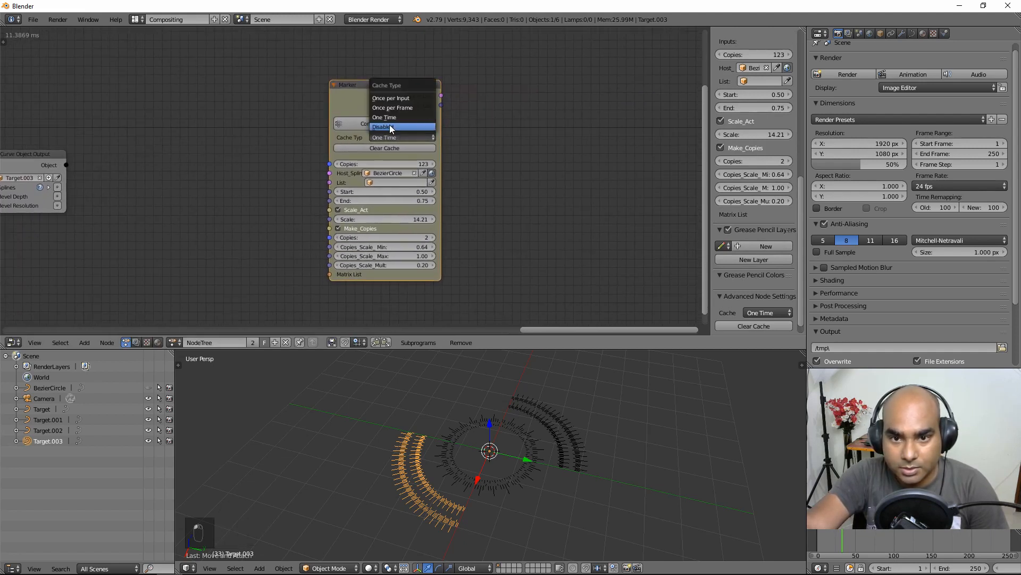
click(389, 124)
drag(372, 95, 423, 91)
Step: Set the duplicated Marker's Start to 0 and End to 1
click(441, 193)
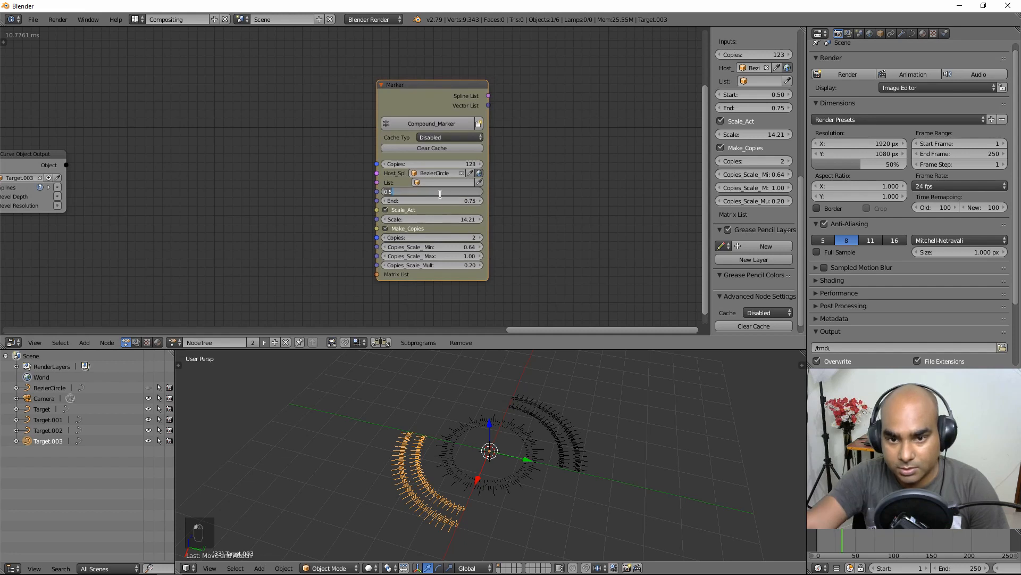
text(0)
key(Tab)
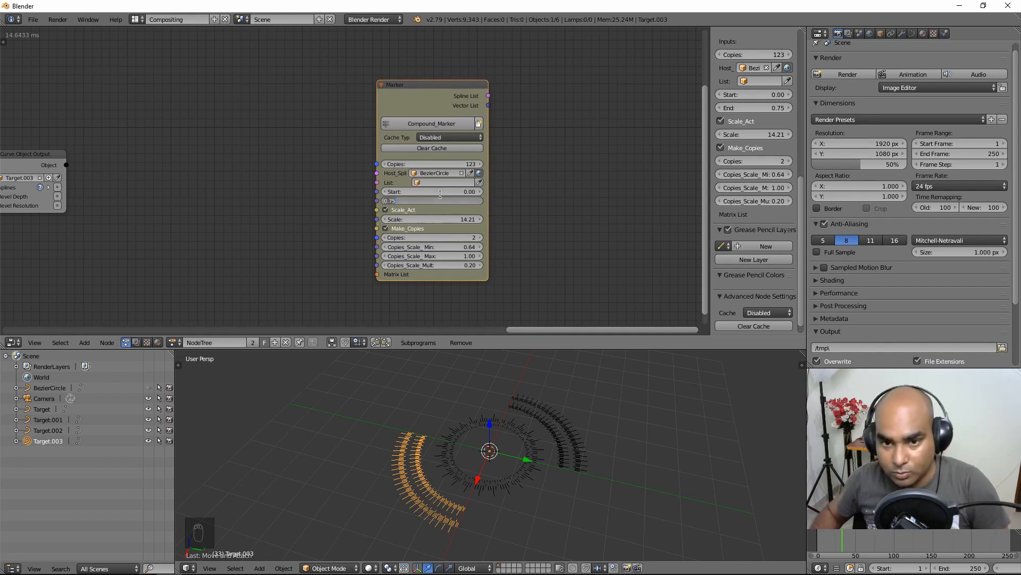
text(1)
key(Return)
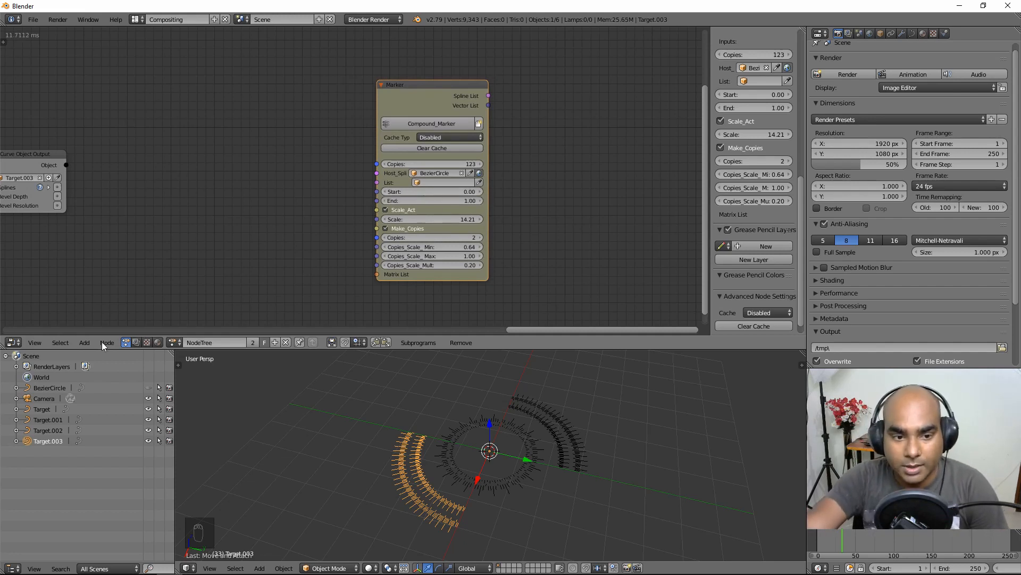
click(84, 342)
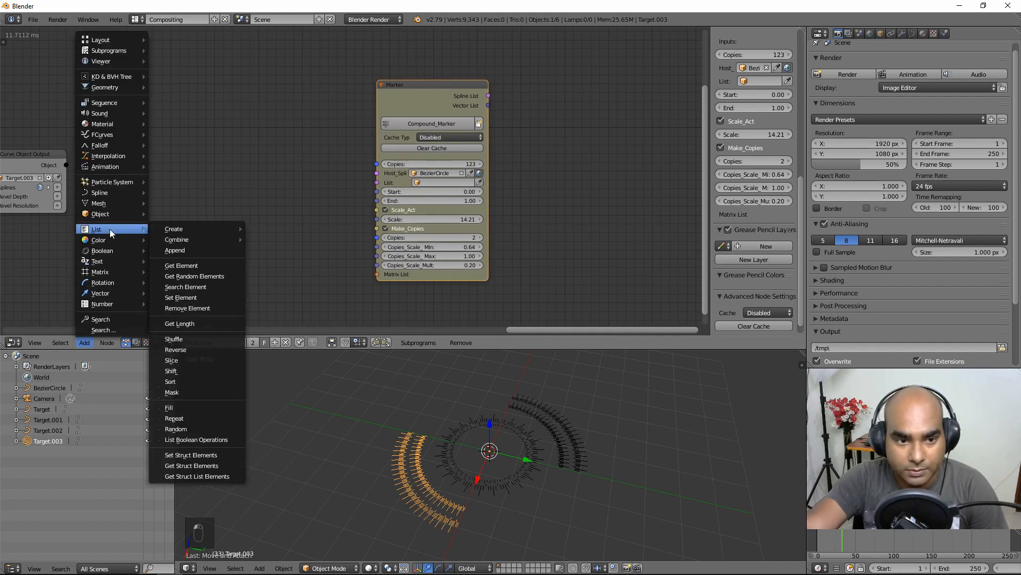
Step: Add a Transform Spline node and set its object to BezierCircle
mouse_move(111, 208)
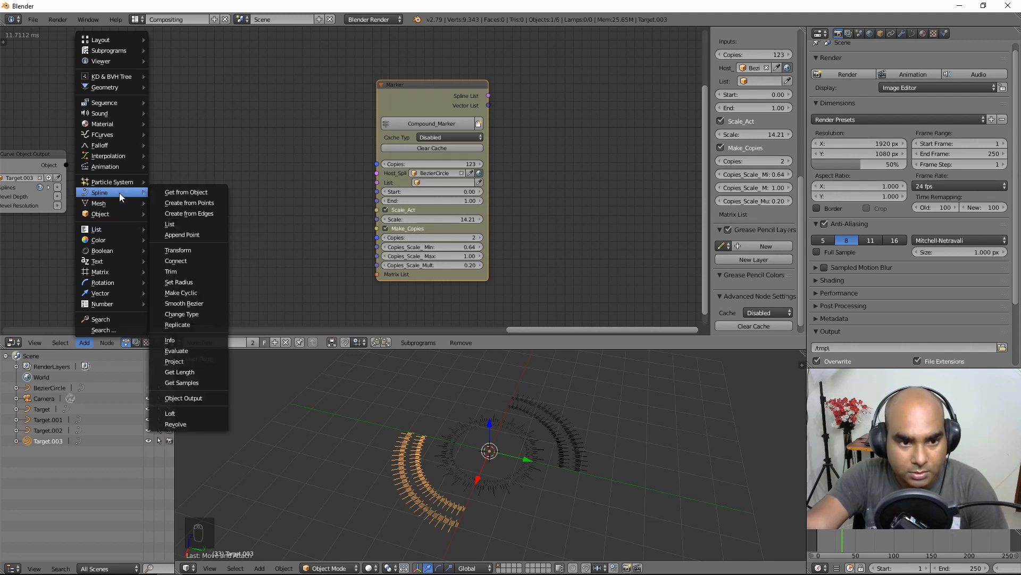
click(189, 249)
click(193, 187)
scroll(222, 263, up, 2)
click(50, 387)
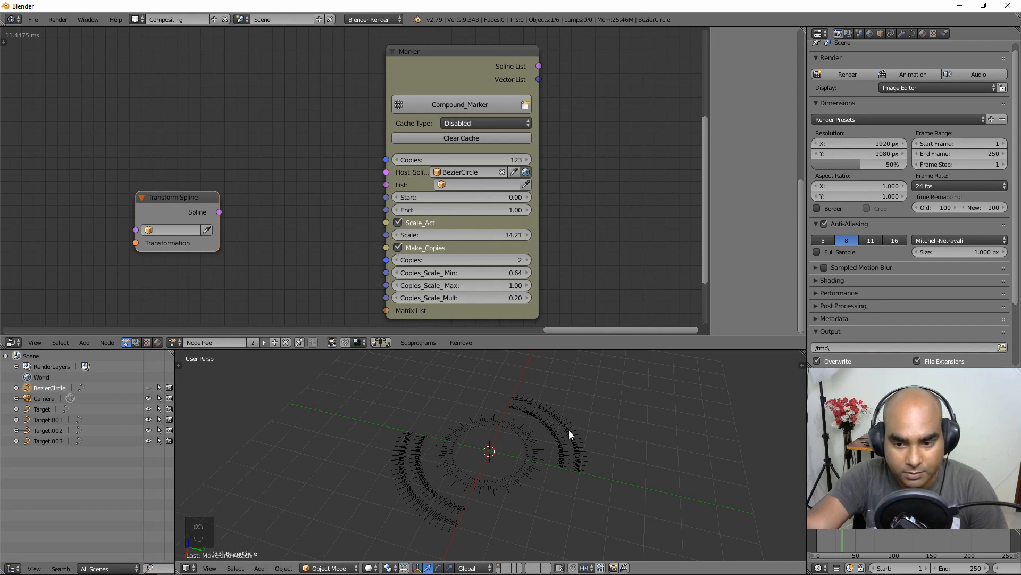
click(171, 230)
click(160, 246)
drag(157, 245, 143, 227)
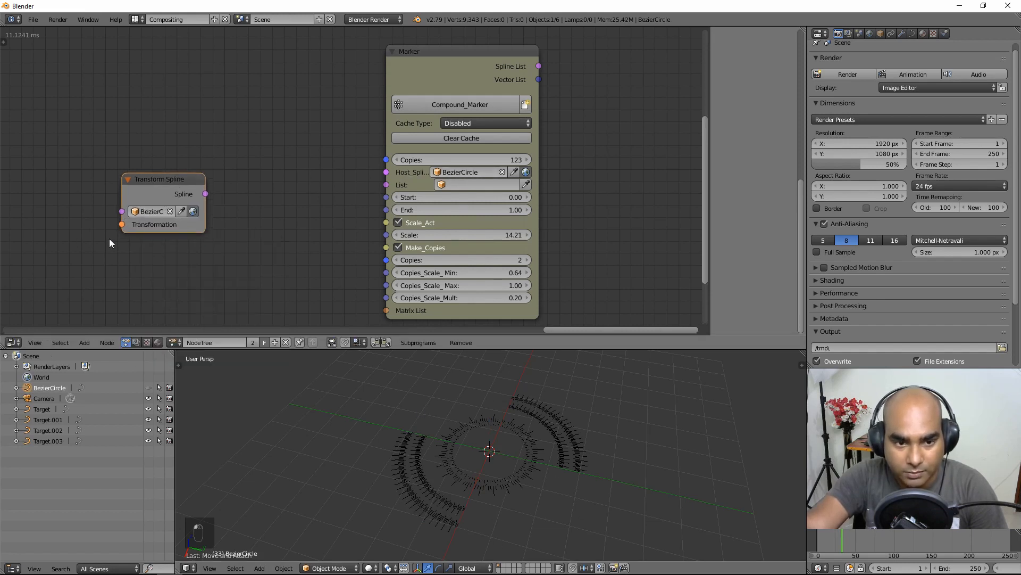
Step: Add a Compose Matrix node and link its Matrix into the Transformation input
click(82, 344)
mouse_move(104, 273)
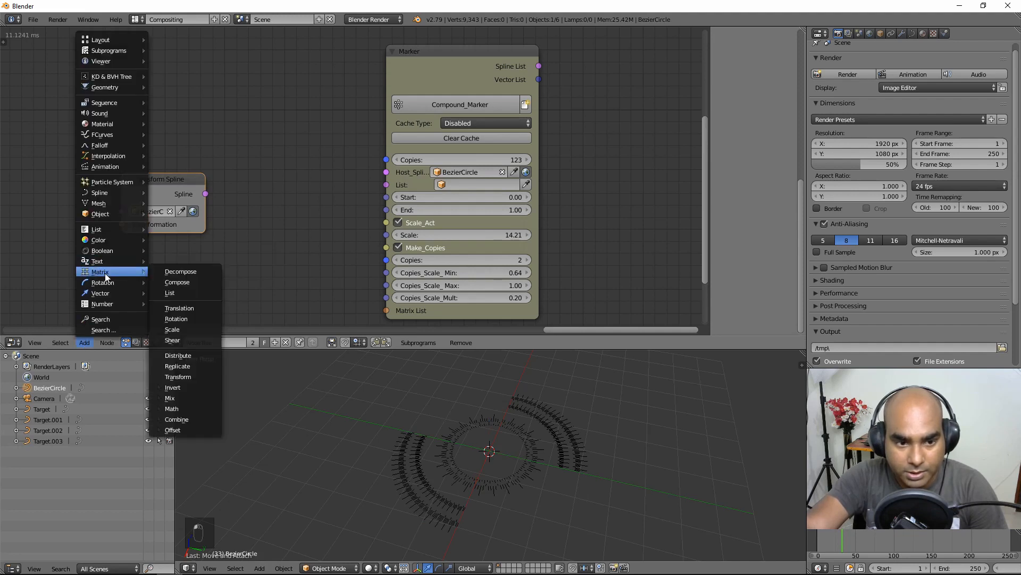
click(199, 281)
click(23, 200)
drag(104, 221, 121, 224)
mouse_move(177, 184)
mouse_down()
mouse_move(194, 165)
mouse_move(210, 188)
mouse_move(323, 199)
mouse_move(386, 184)
mouse_move(289, 177)
mouse_move(285, 236)
mouse_move(264, 191)
mouse_move(236, 203)
mouse_move(394, 181)
mouse_move(386, 185)
mouse_up()
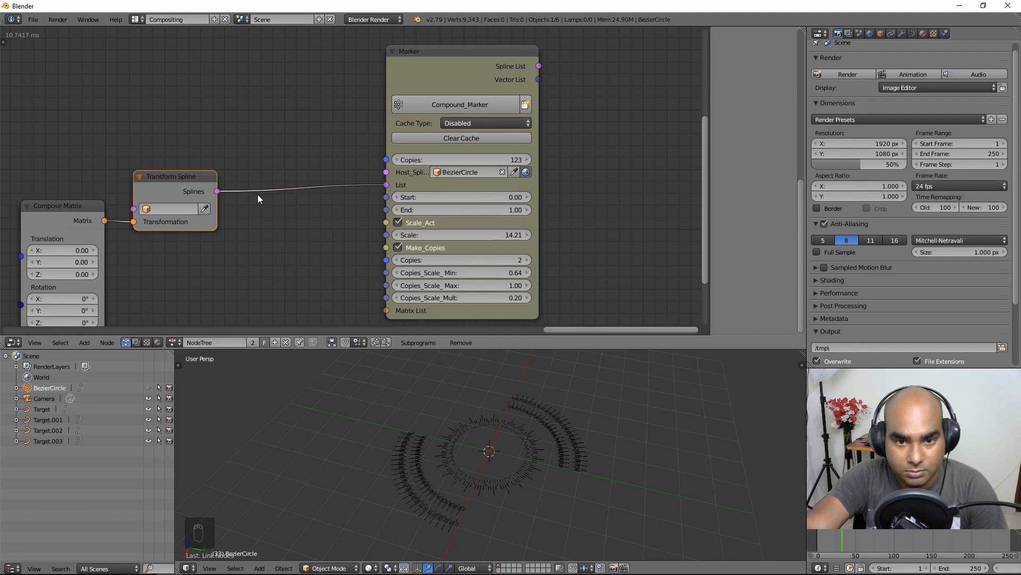
Step: Undo the stray link into the Marker list, re-run the tree, and tidy the nodes
key(ctrl+z)
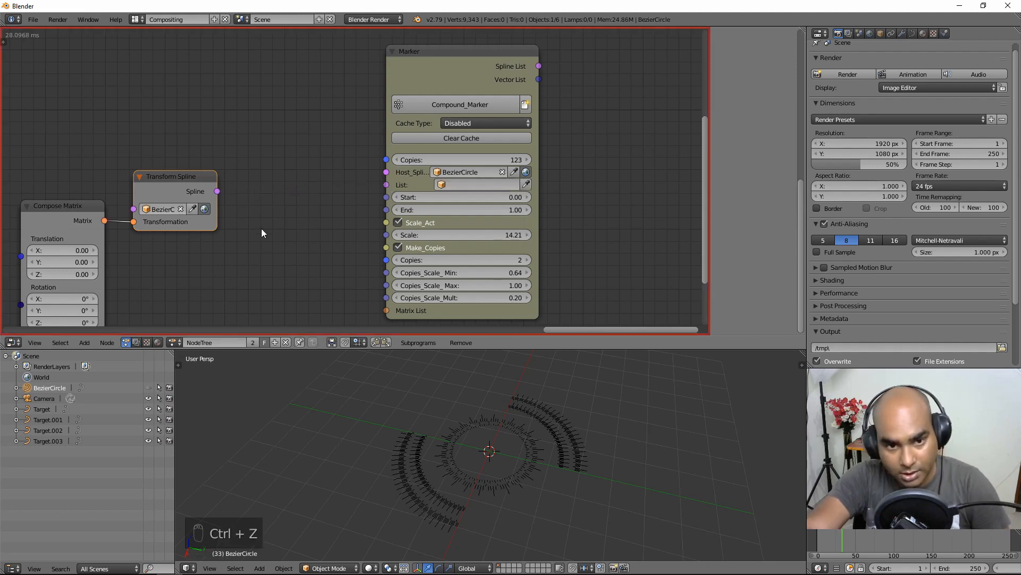
click(5, 43)
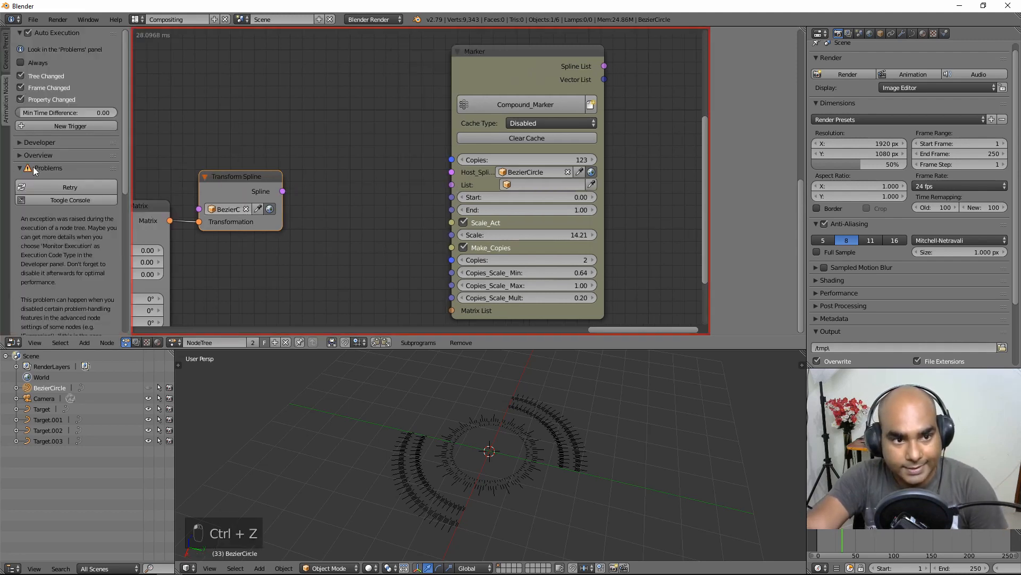
click(58, 186)
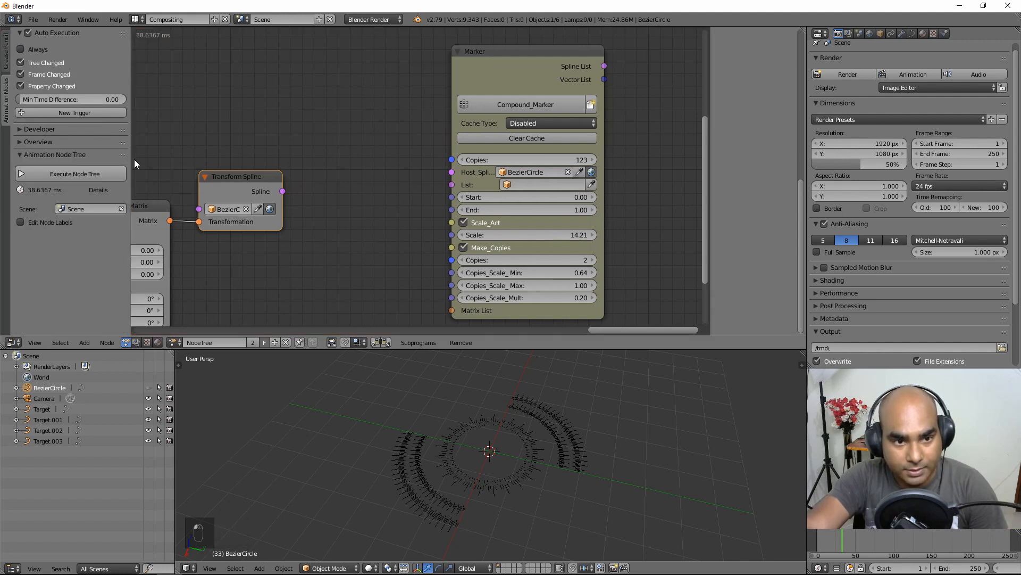
key(t)
drag(177, 181, 201, 176)
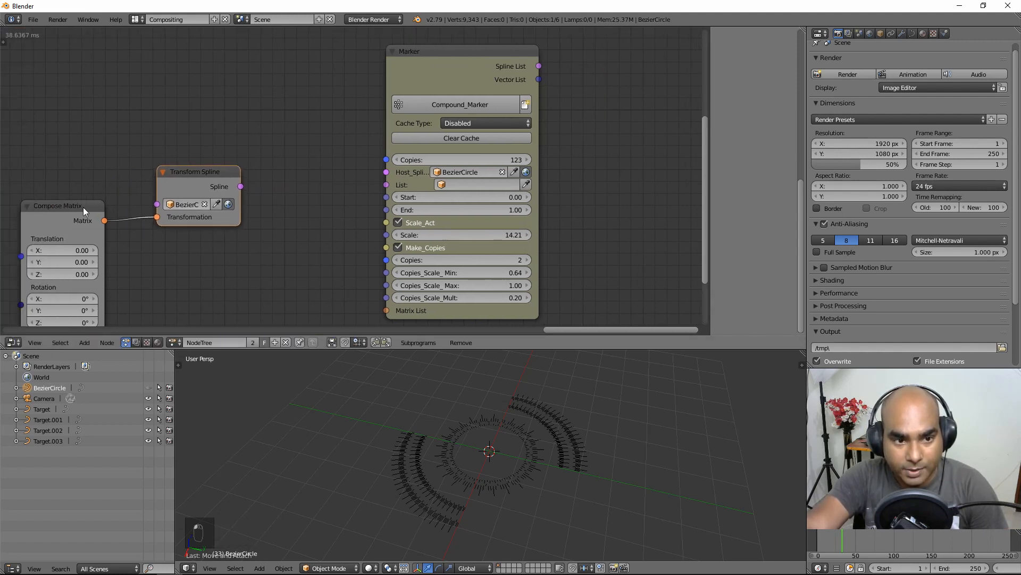
drag(83, 207, 84, 186)
drag(213, 171, 274, 183)
Step: Add a Create Spline List node fed by the transformed spline, removing extra inputs
click(84, 343)
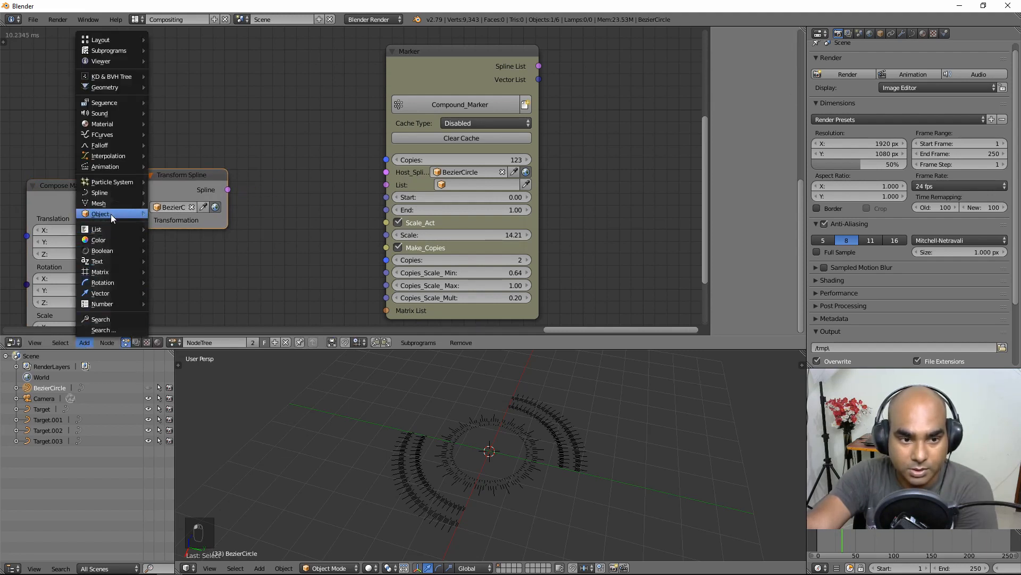
mouse_move(114, 191)
click(175, 224)
click(263, 166)
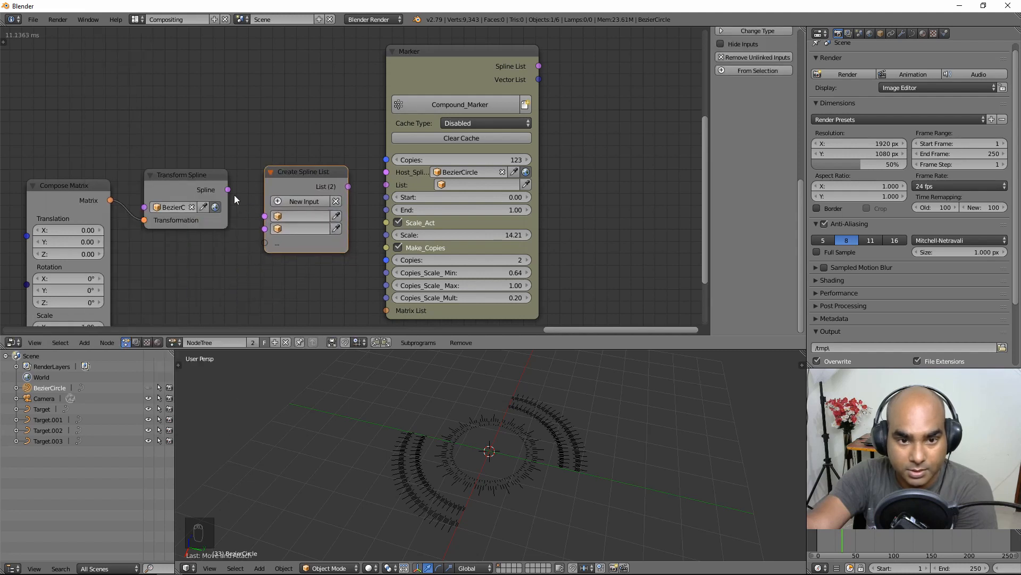
drag(228, 190, 271, 222)
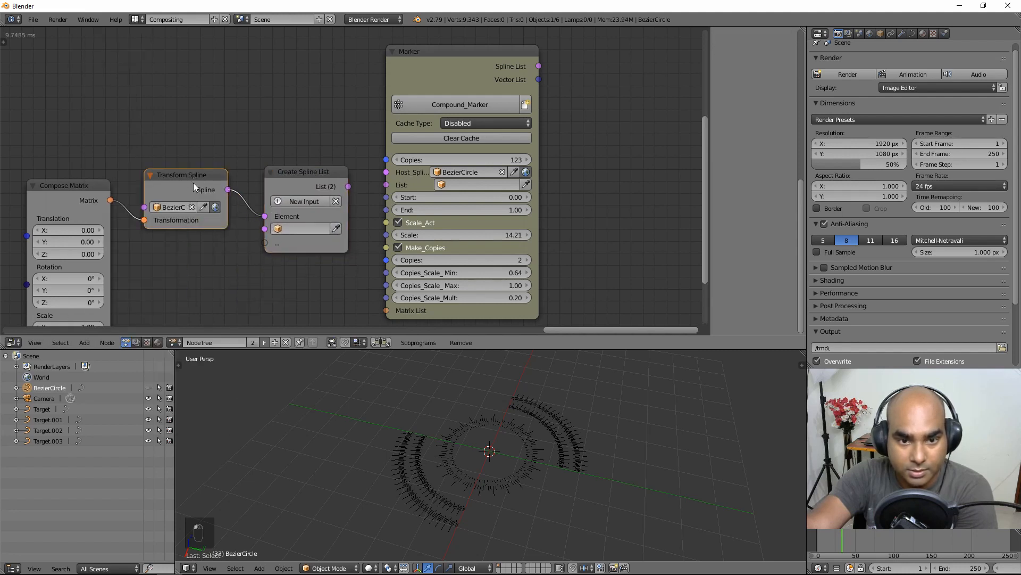
drag(196, 180, 200, 187)
drag(349, 186, 360, 192)
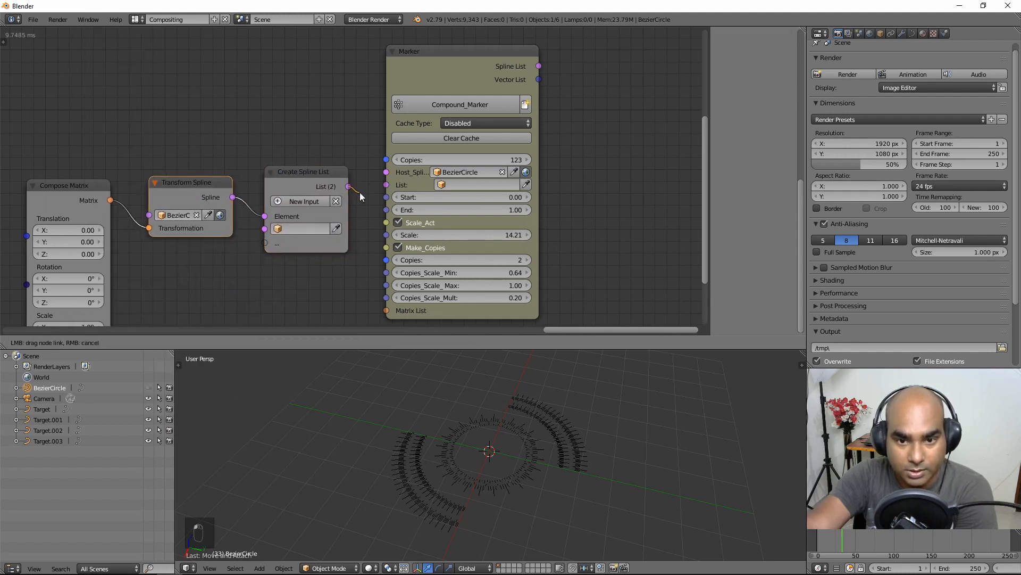
click(298, 203)
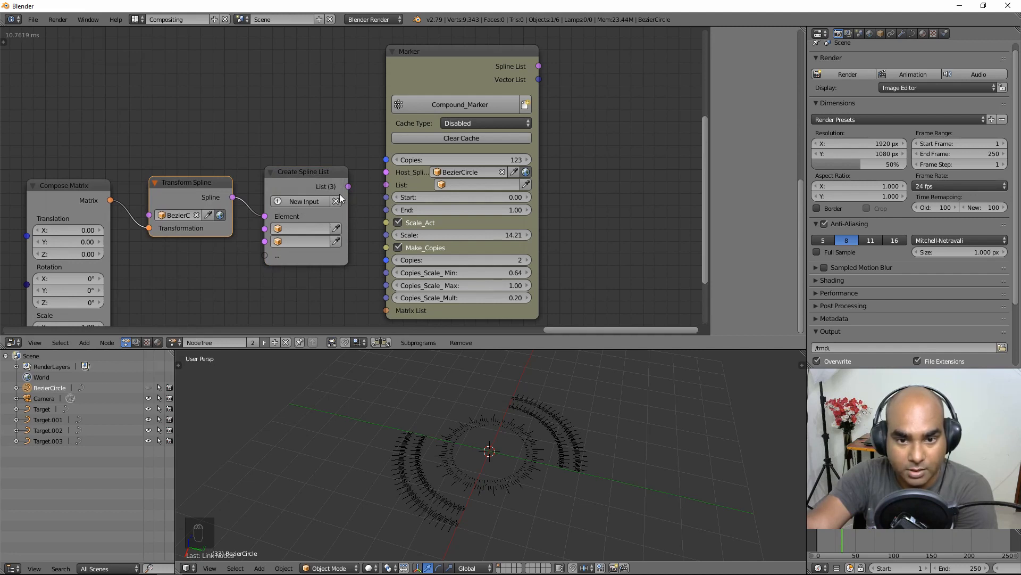
click(336, 201)
click(317, 205)
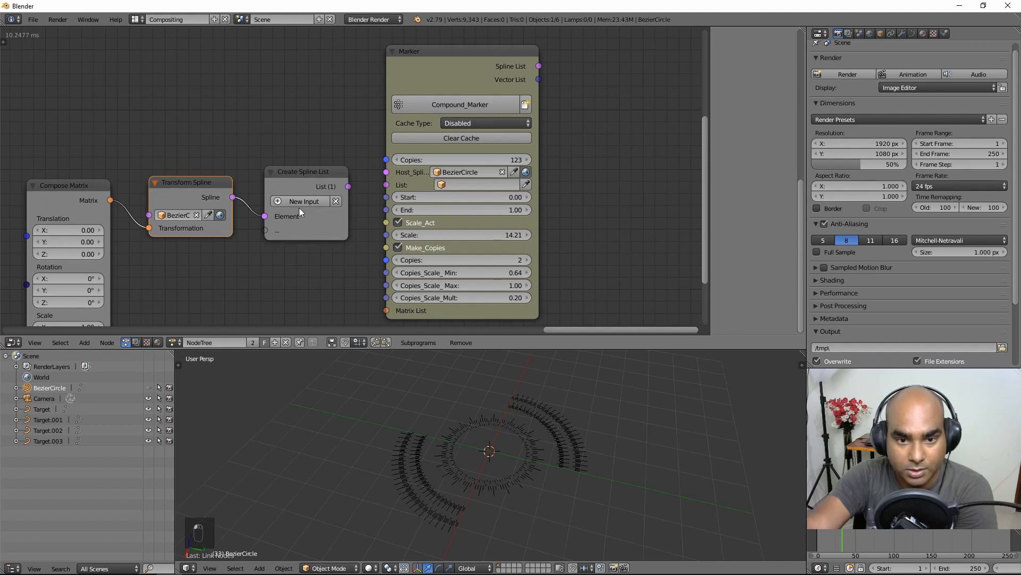
Step: Link the spline list into the Marker's List input
drag(196, 188, 200, 185)
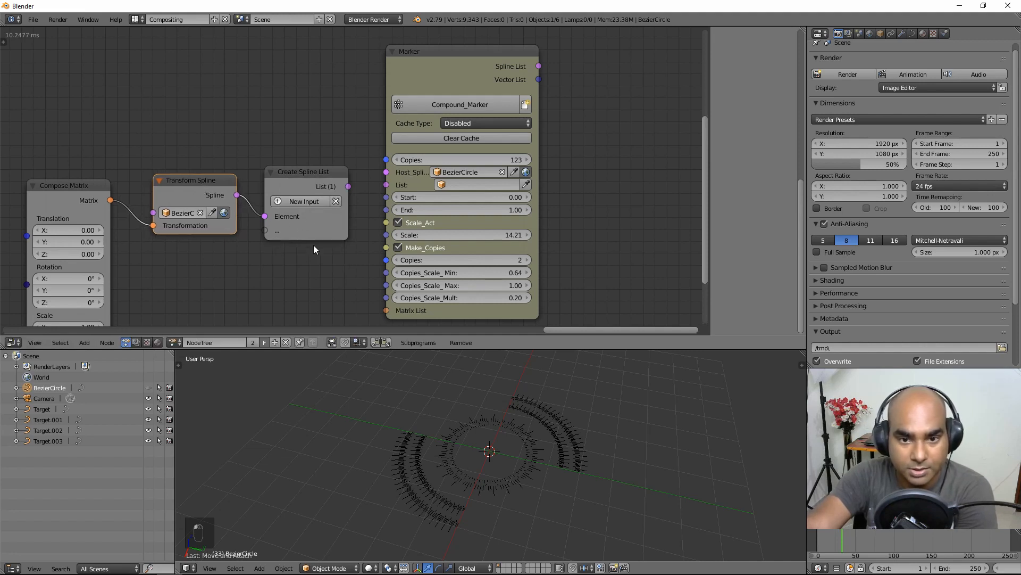
drag(348, 186, 394, 183)
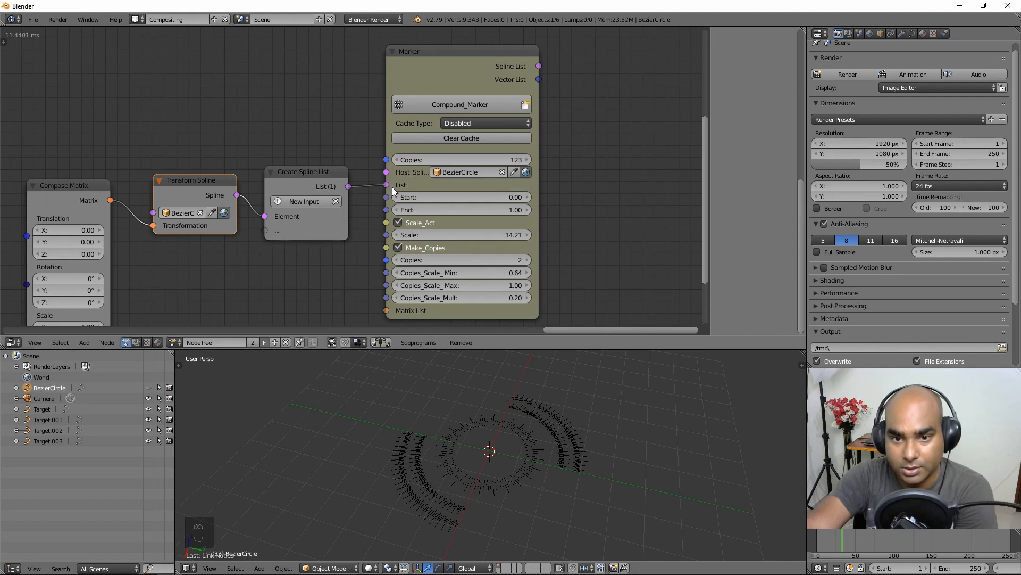
middle_drag(220, 269, 265, 219)
scroll(277, 231, down, 1)
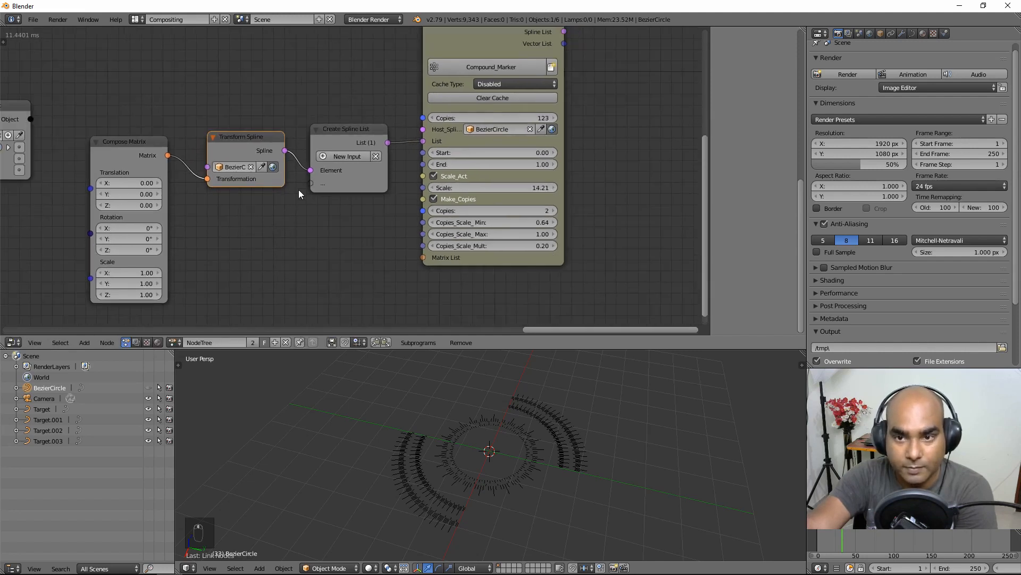
middle_drag(356, 173, 318, 239)
Step: Add a Curve Object Output fed by the Marker, creating the new Target.004 curve
click(84, 342)
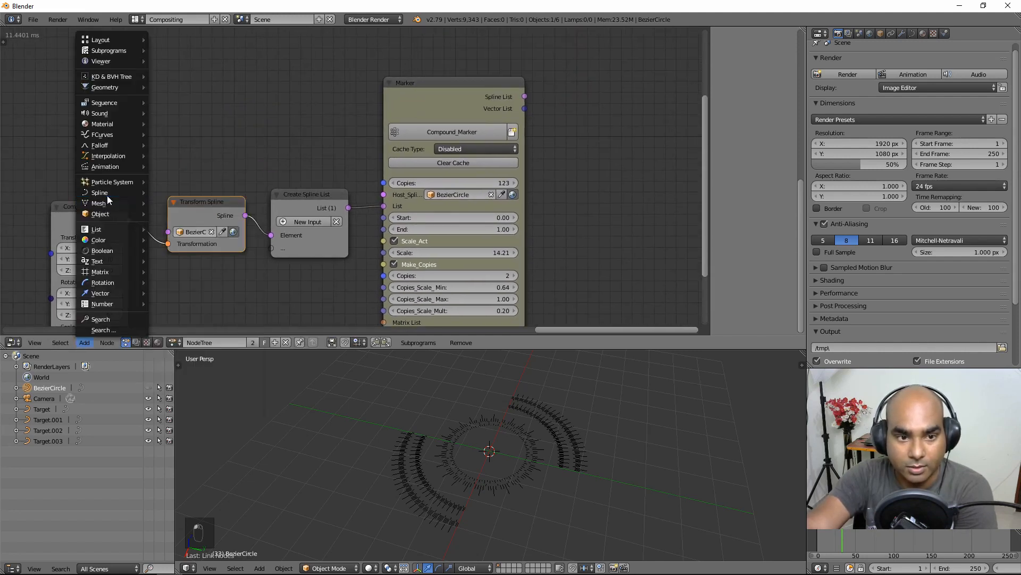
mouse_move(112, 192)
click(206, 397)
click(563, 78)
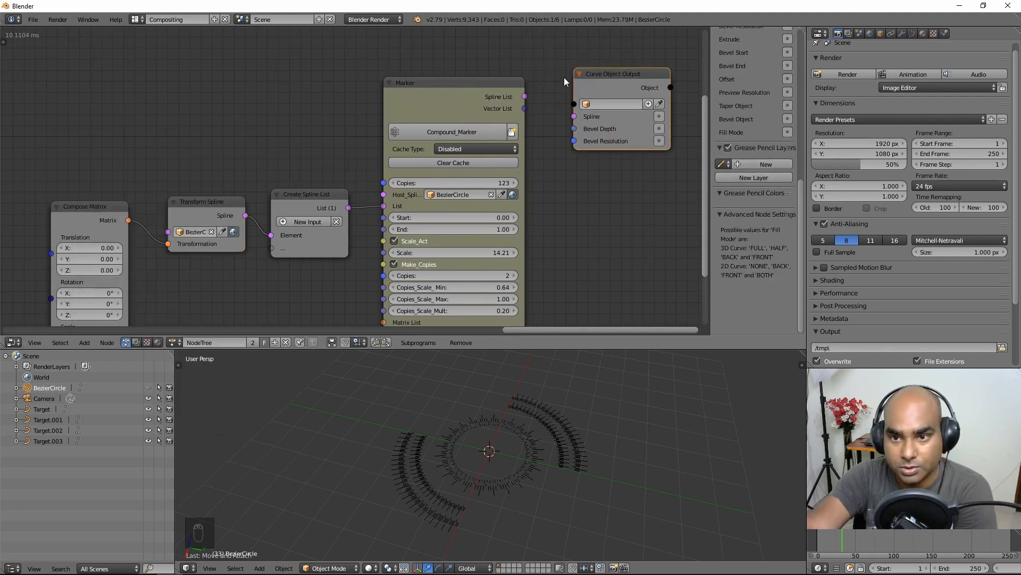
drag(524, 97, 575, 115)
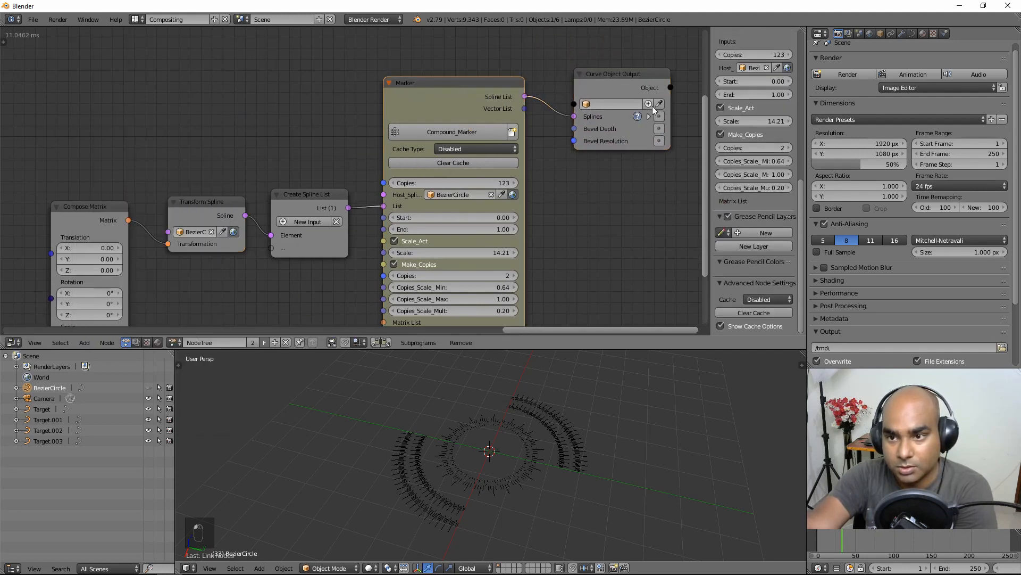
click(650, 105)
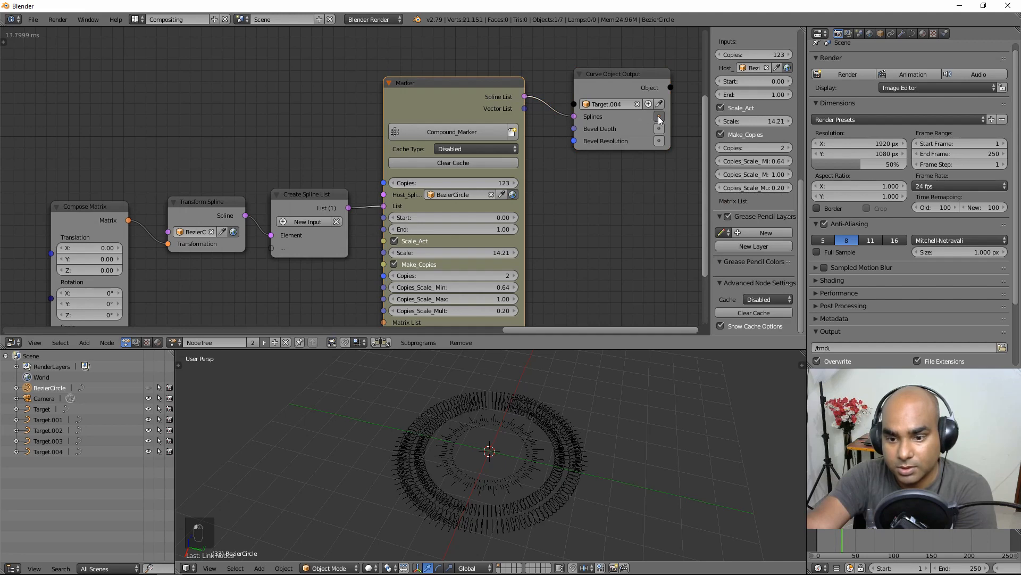
click(659, 116)
right_click(526, 481)
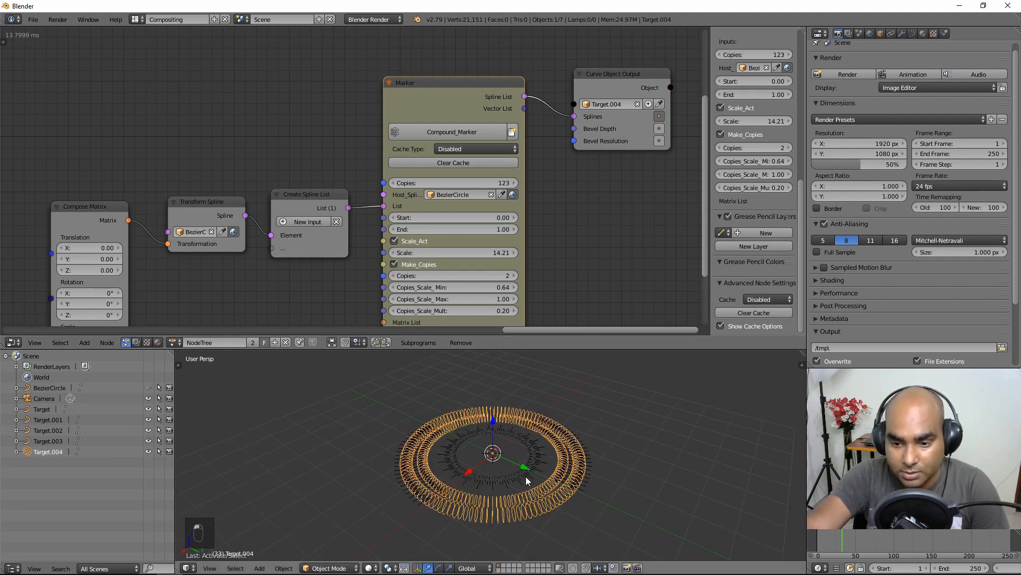
middle_drag(527, 480, 548, 451)
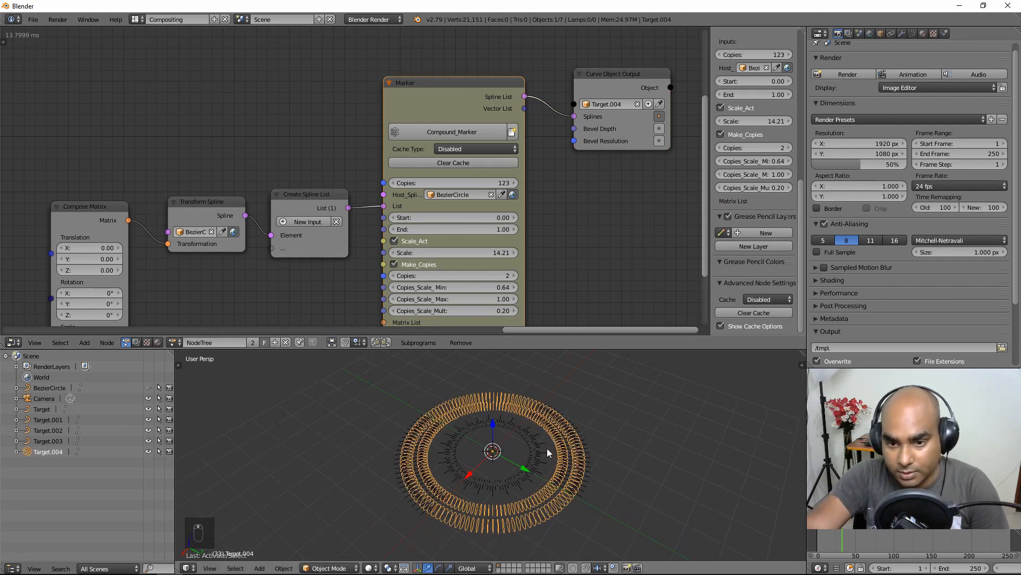
Step: Set the Marker to 150 copies at Scale 10.07 and inspect the Target.004 ring
click(500, 183)
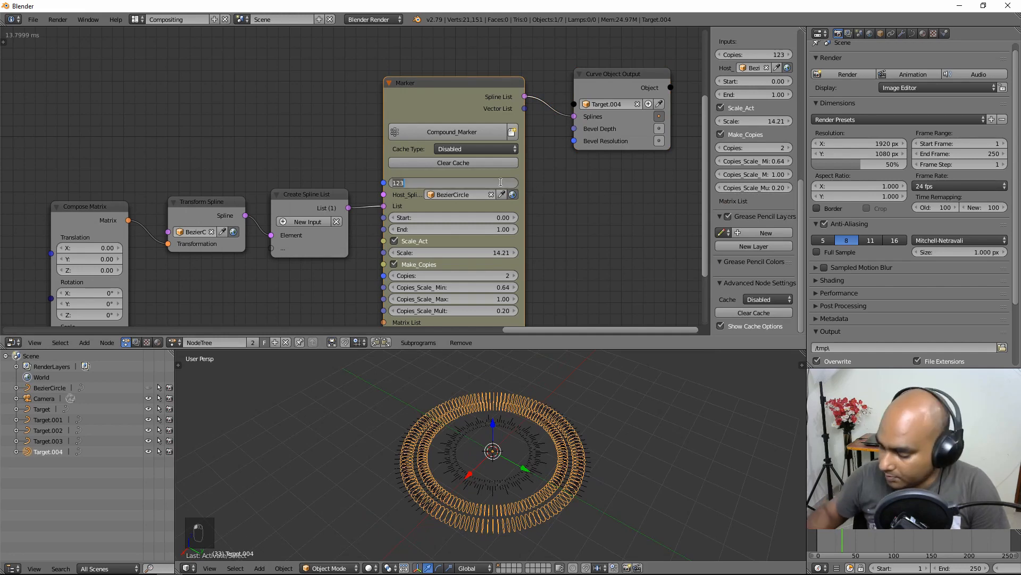
text(150)
key(Return)
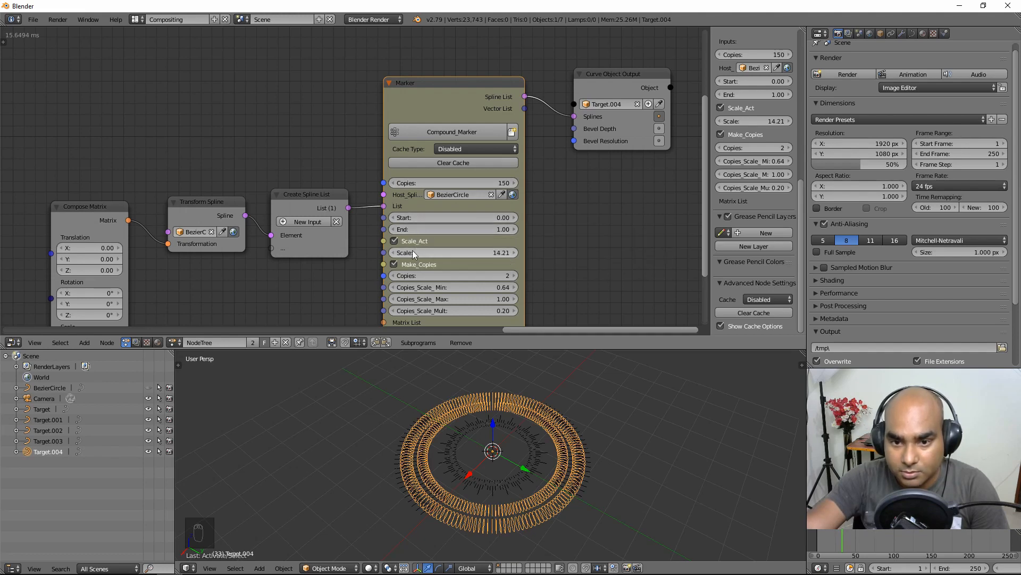
drag(412, 253, 426, 252)
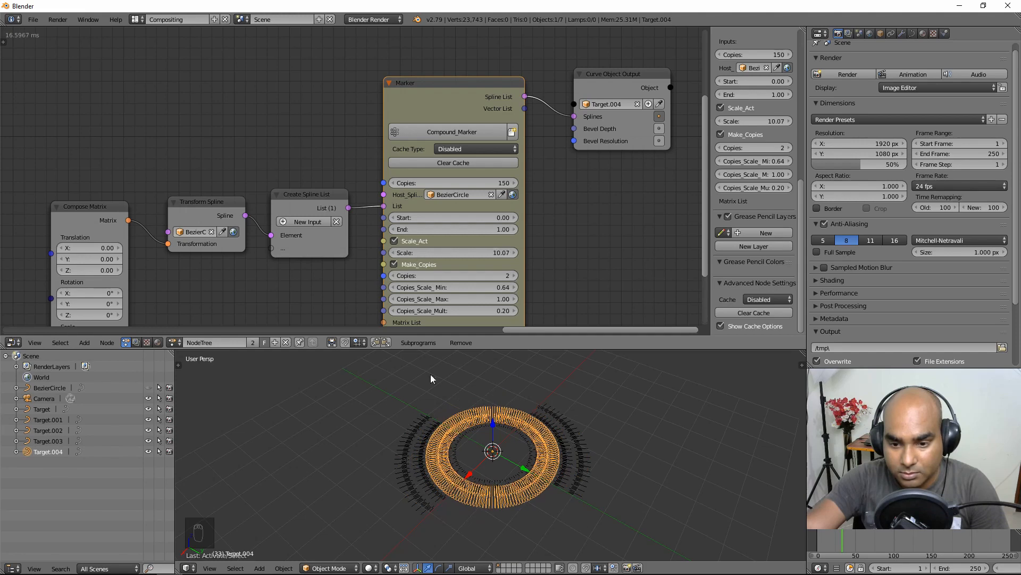
right_click(456, 462)
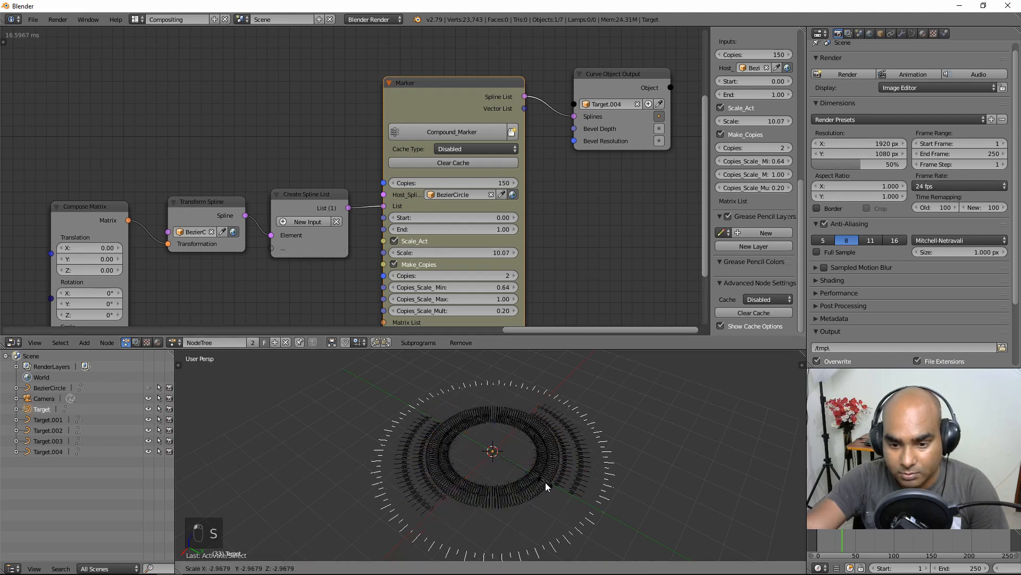
shift+right_click(524, 496)
scroll(525, 497, up, 4)
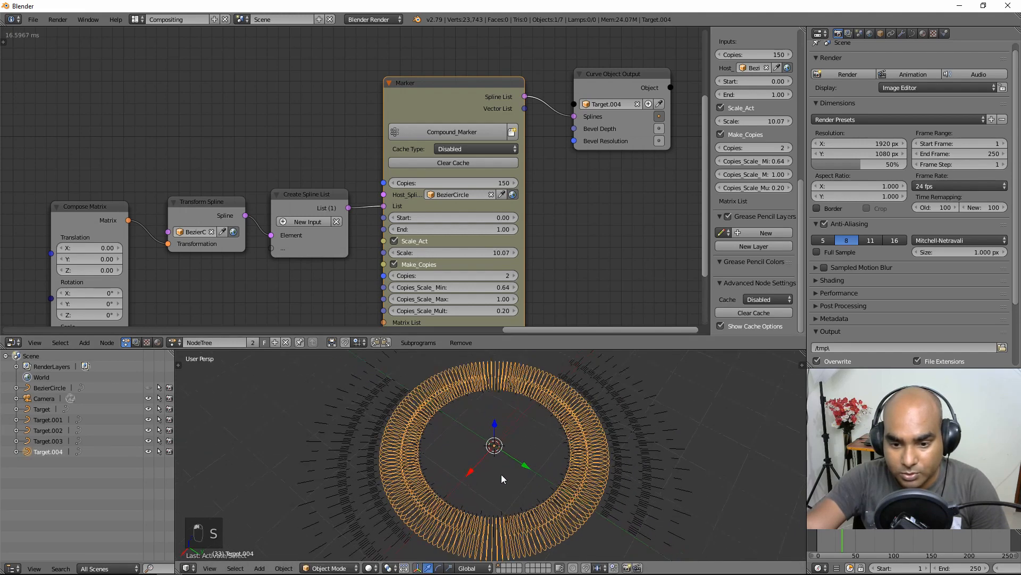
middle_drag(375, 478, 446, 463)
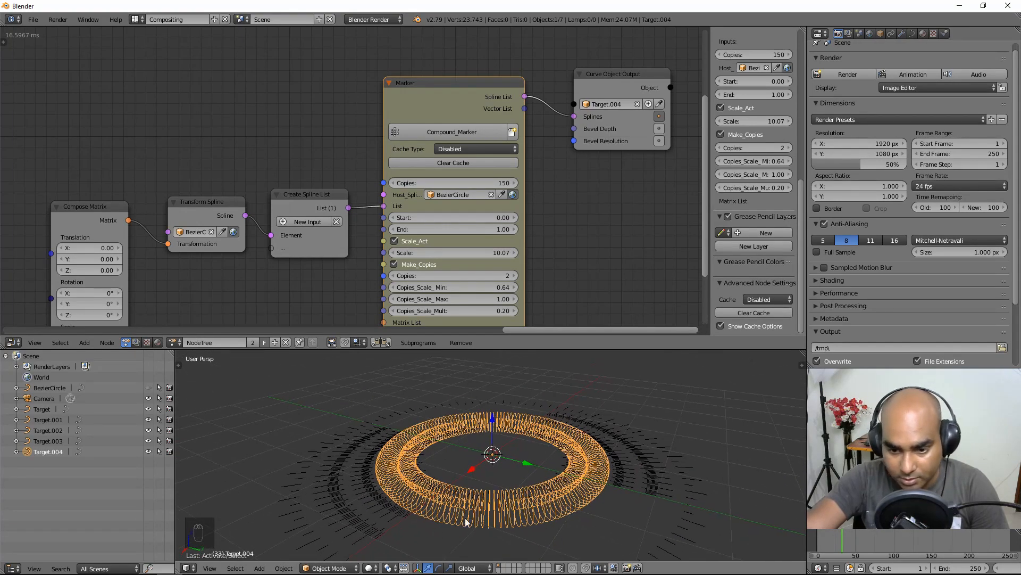
middle_drag(81, 267, 130, 231)
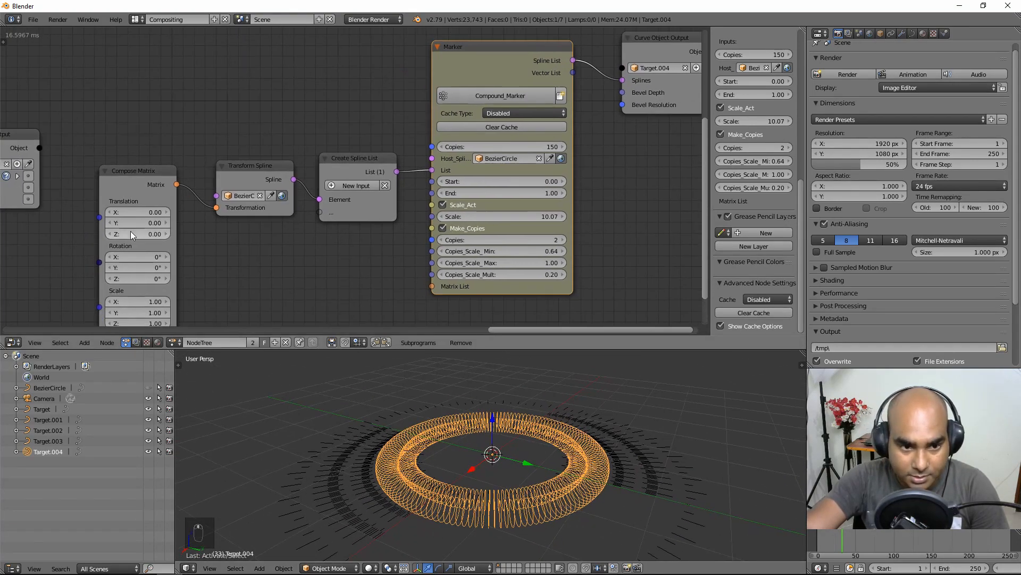
Step: Set Compose Matrix Rotation X to 90° and uniform Scale 0.13, viewing the rings from above
click(131, 257)
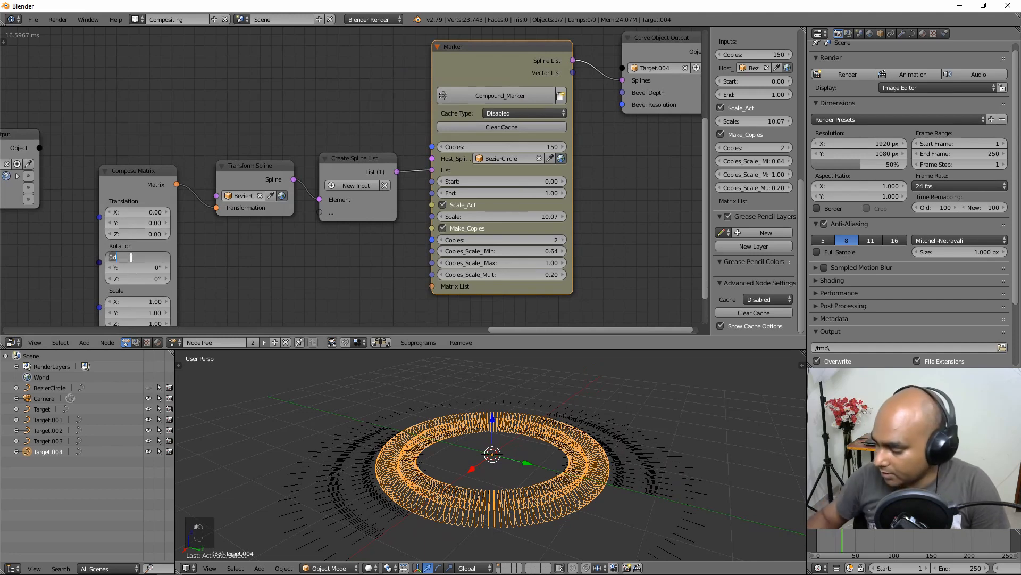
text(90)
key(Return)
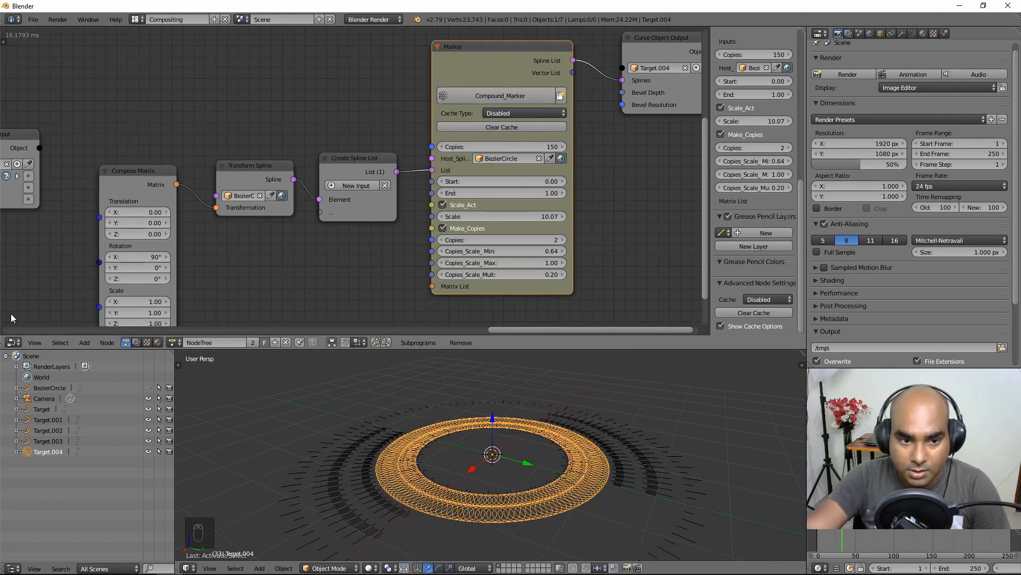
middle_drag(153, 301, 167, 223)
drag(167, 222, 127, 245)
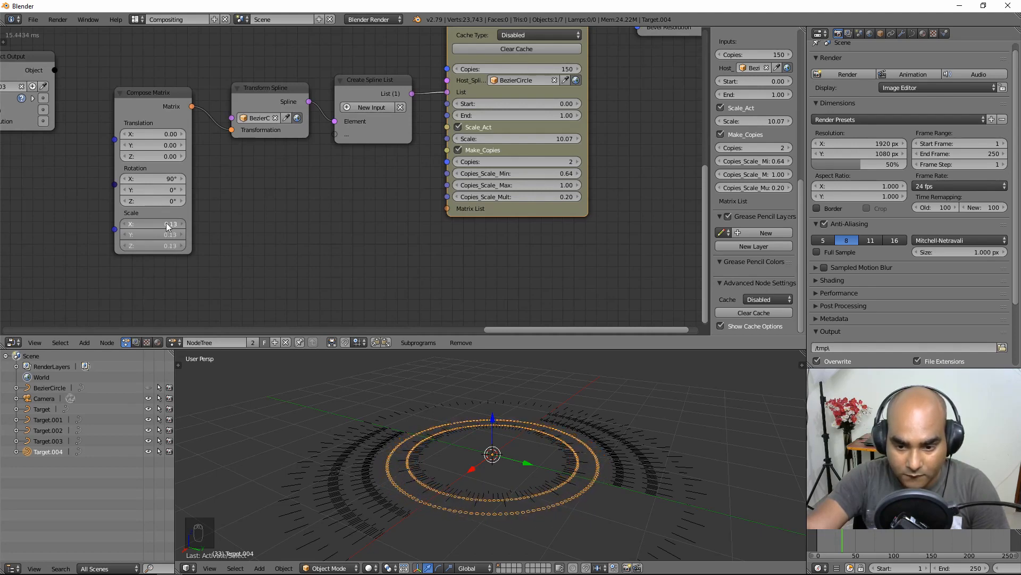
scroll(491, 426, up, 3)
middle_drag(491, 426, 470, 443)
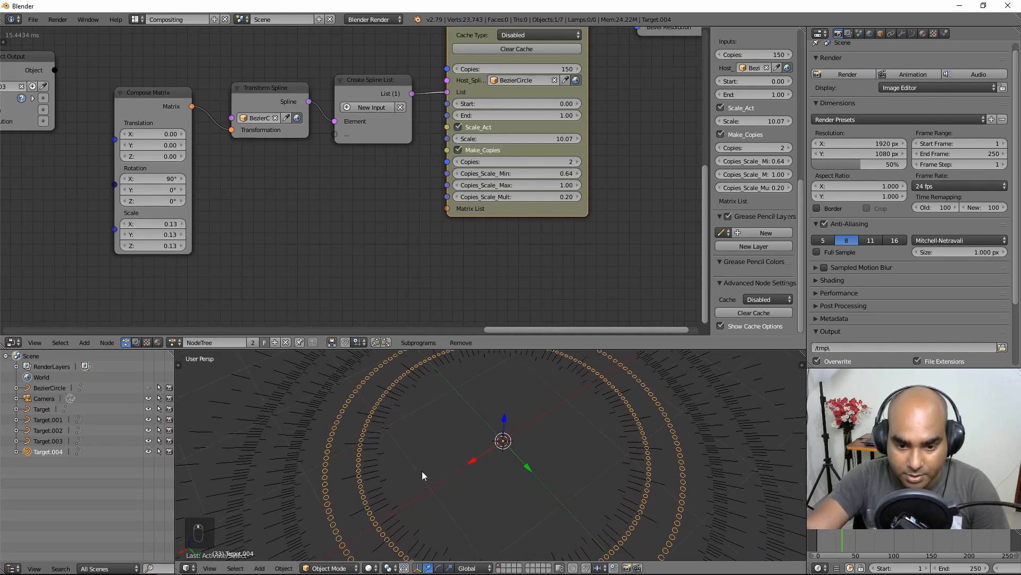
middle_drag(422, 475, 364, 435)
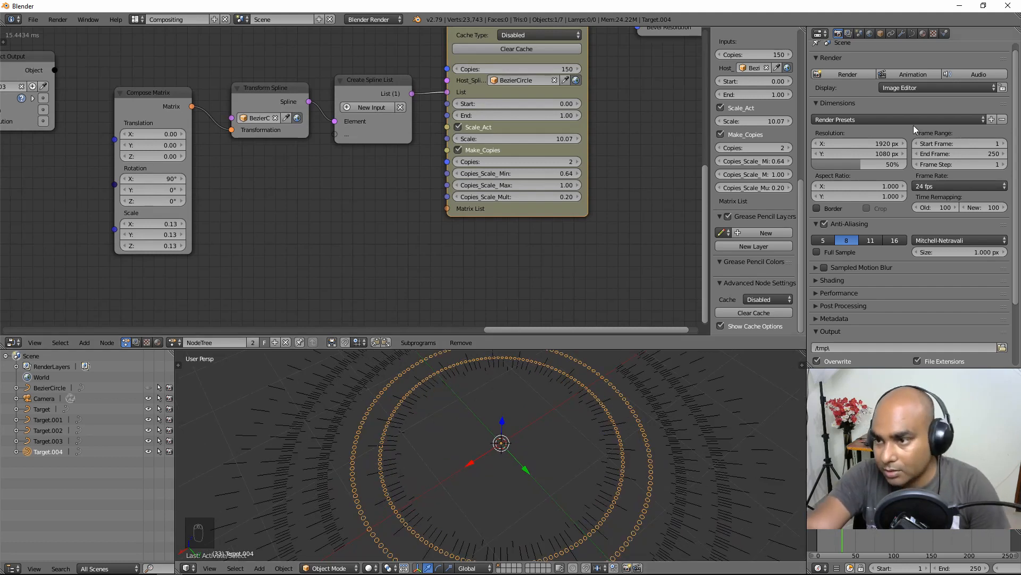
Step: Switch Target.004's curve Shape to 2D with Fill set to Both, then deselect all
click(912, 33)
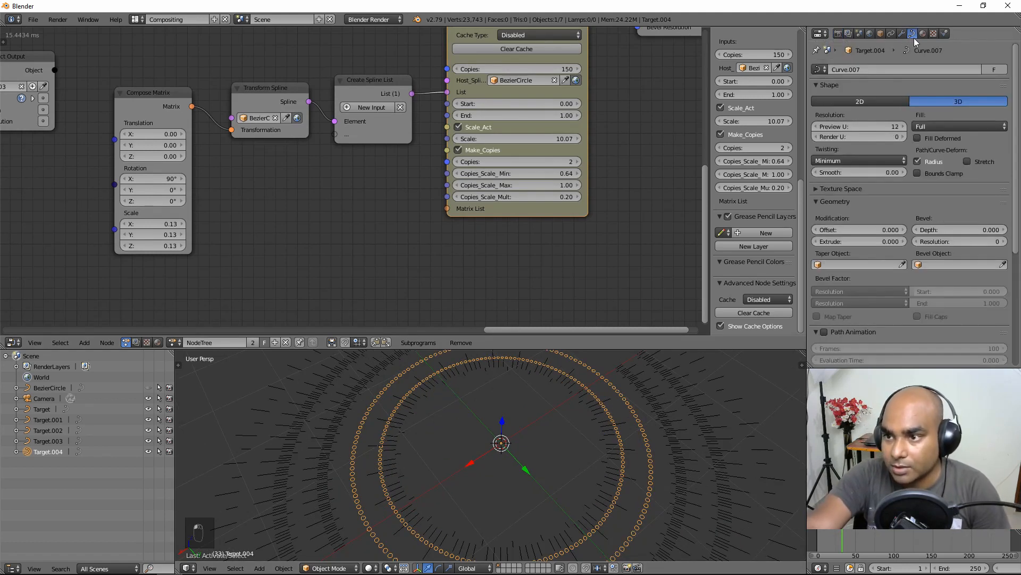
click(857, 102)
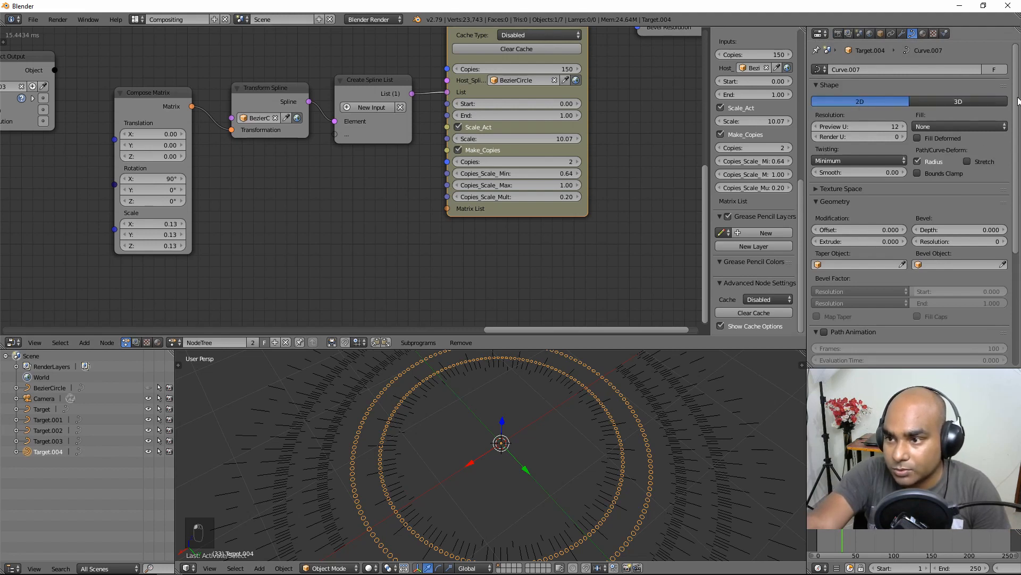
click(931, 127)
click(935, 78)
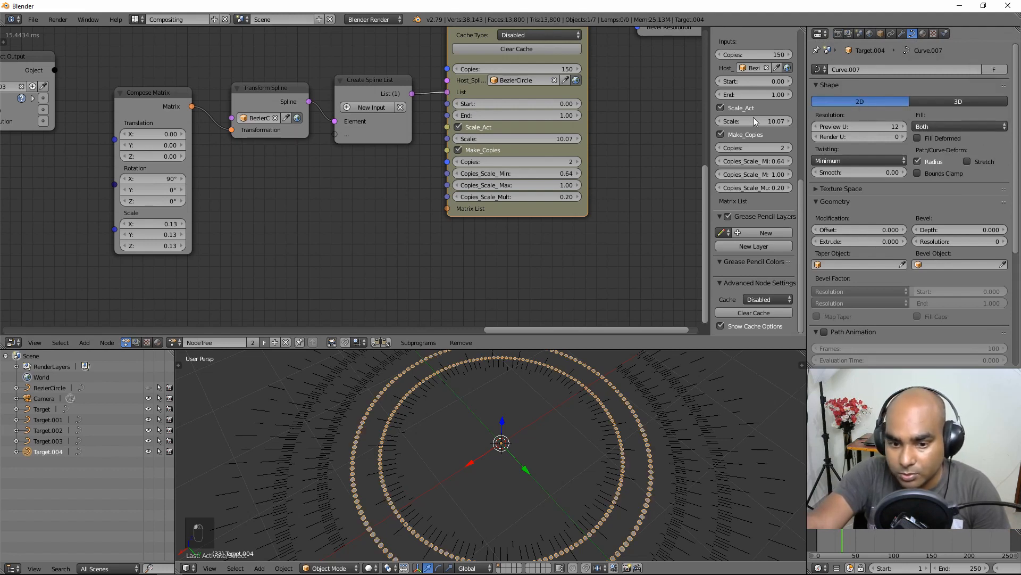
key(a)
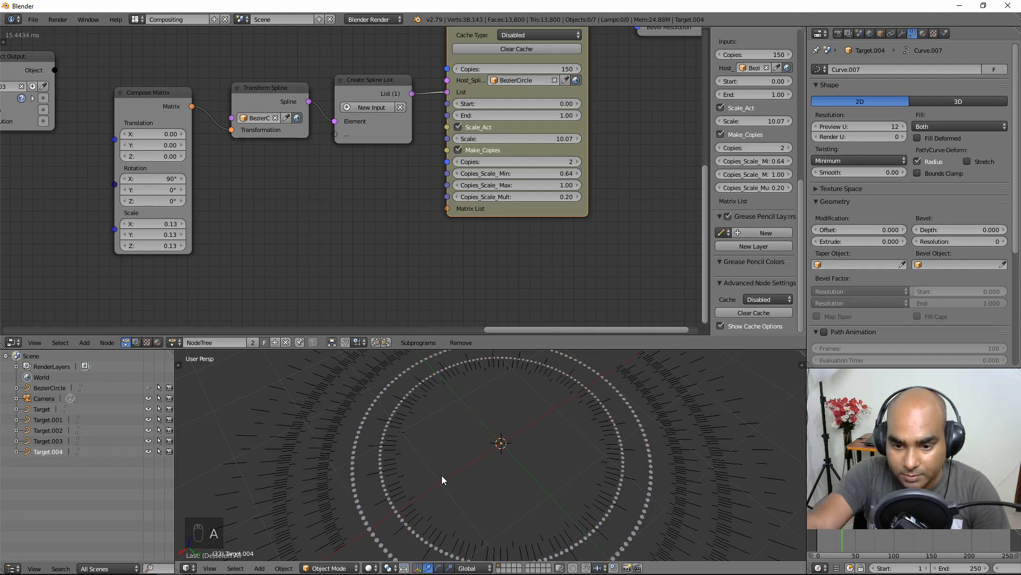
mouse_move(442, 480)
middle_down()
mouse_move(472, 472)
mouse_move(478, 417)
mouse_move(429, 472)
middle_up()
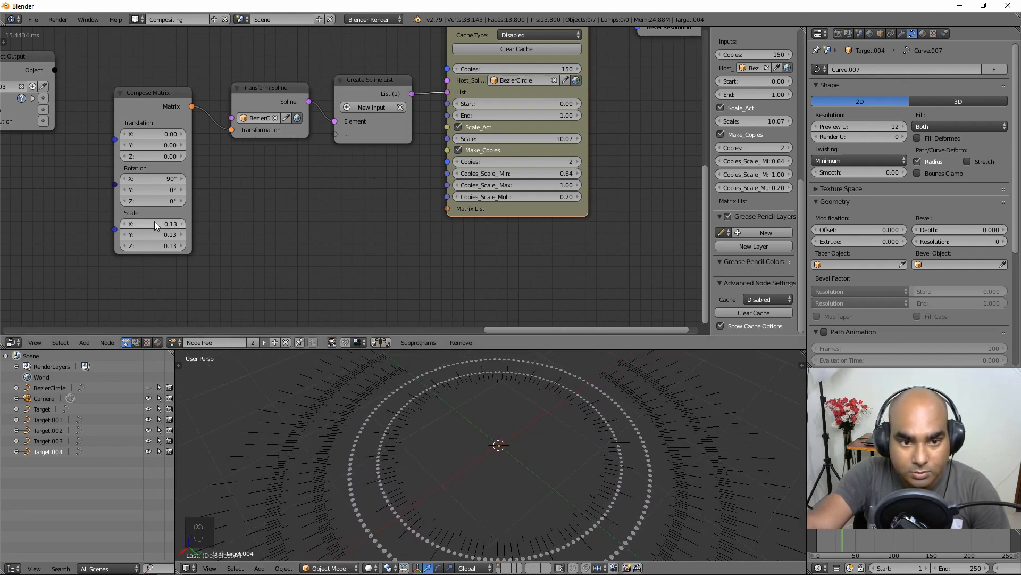
Step: Scale the Target.001 tick-mark ring down so it sits on the dotted circles
click(412, 436)
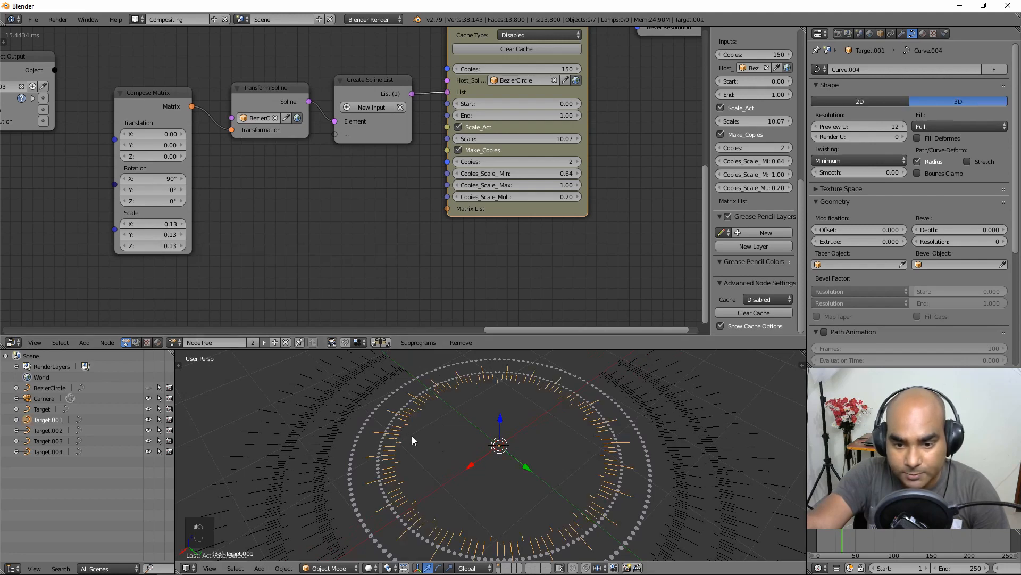
scroll(468, 468, down, 2)
key(s)
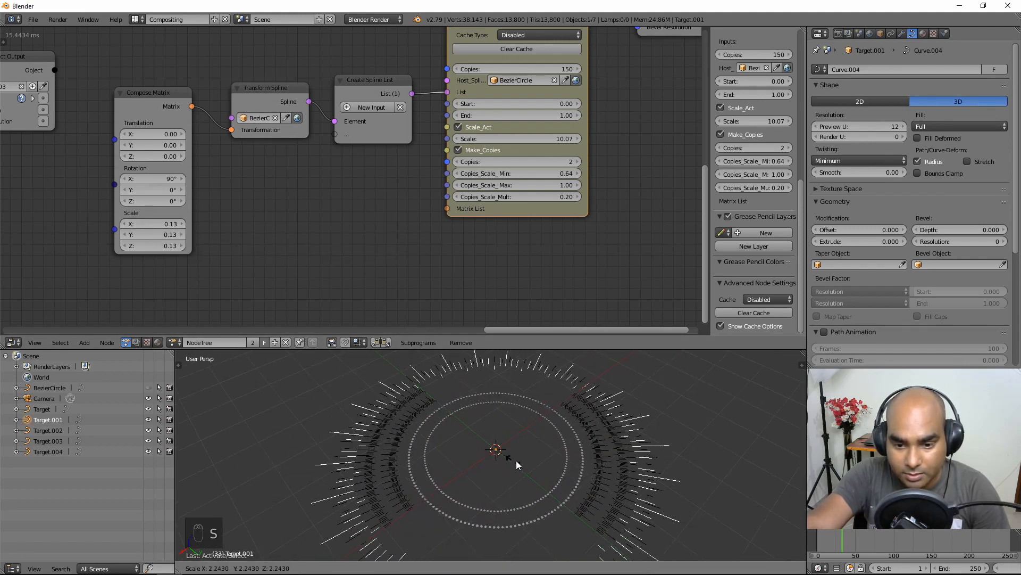
click(510, 460)
click(499, 459)
key(s)
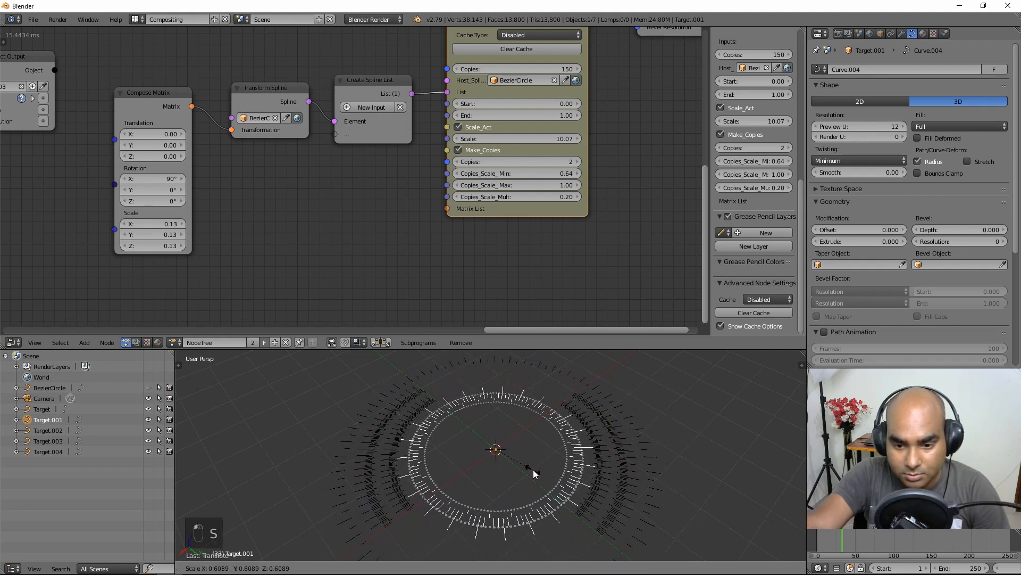
click(532, 473)
Step: Lower the Target.004 Marker's Scale from 10.07 to 7.46
right_click(500, 515)
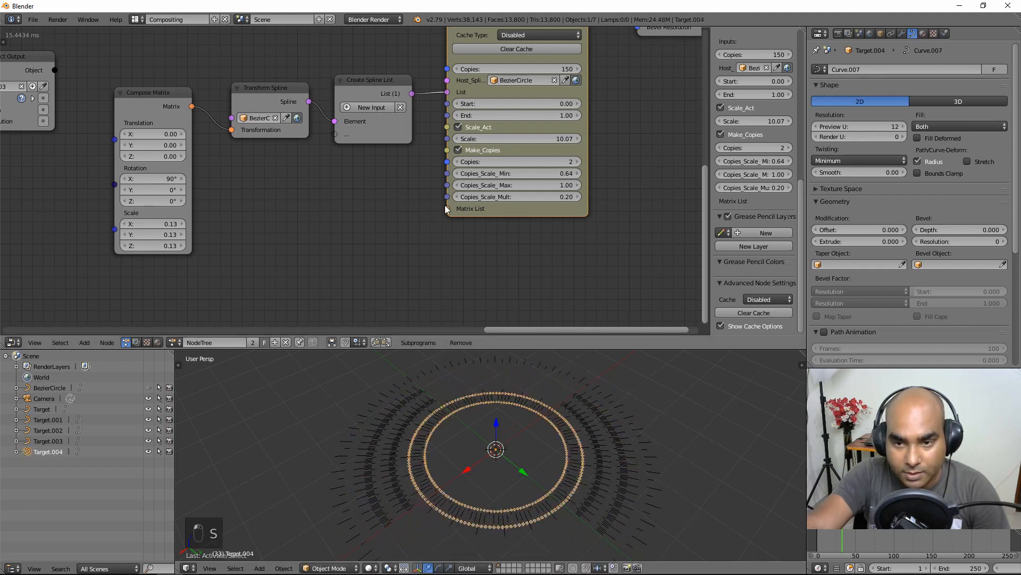
drag(528, 139, 511, 139)
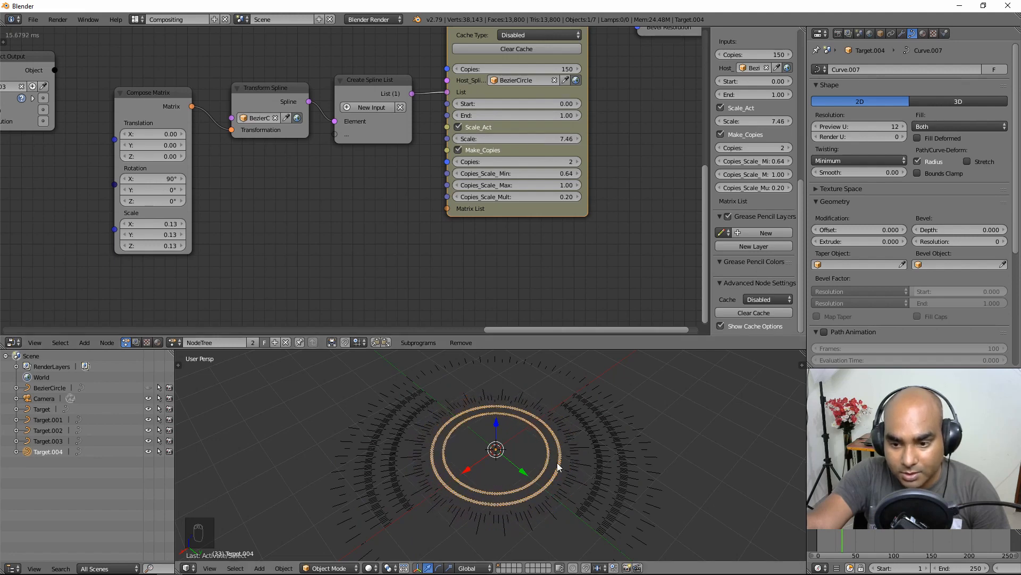
scroll(576, 459, up, 3)
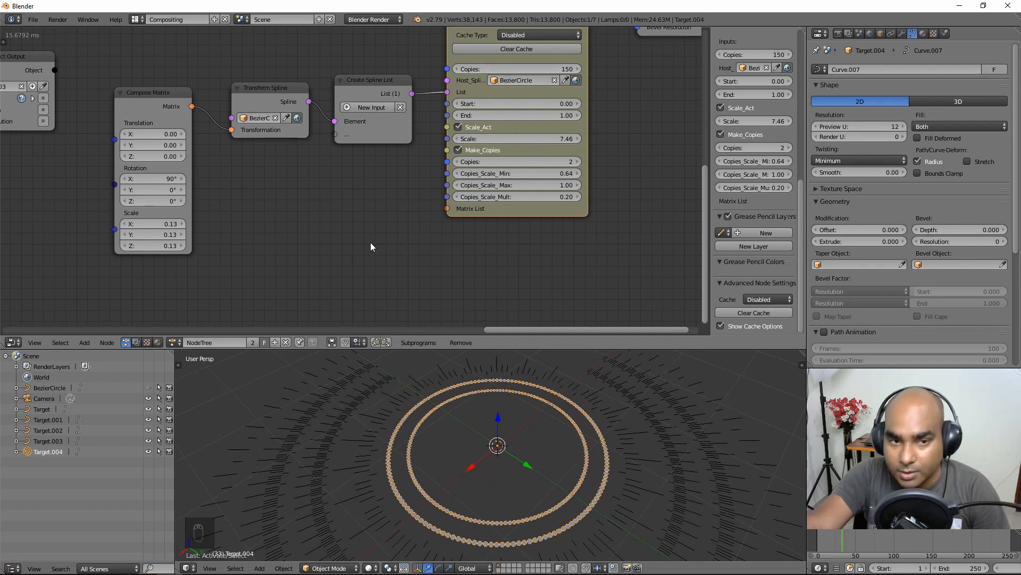
middle_drag(598, 170, 505, 216)
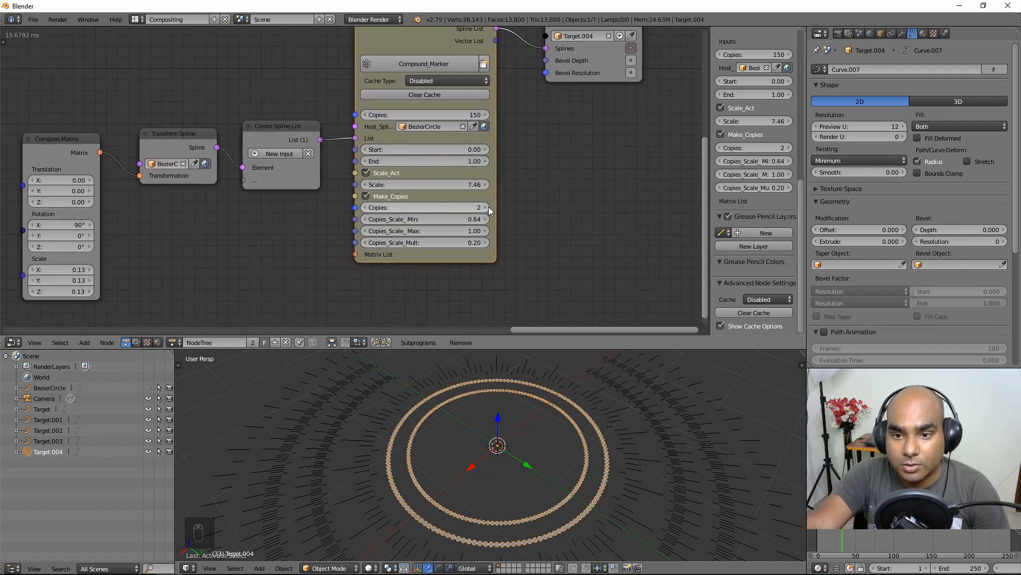
Step: Raise the Marker's Copies from 2 to 5 and view the rings from above
click(486, 207)
click(486, 207)
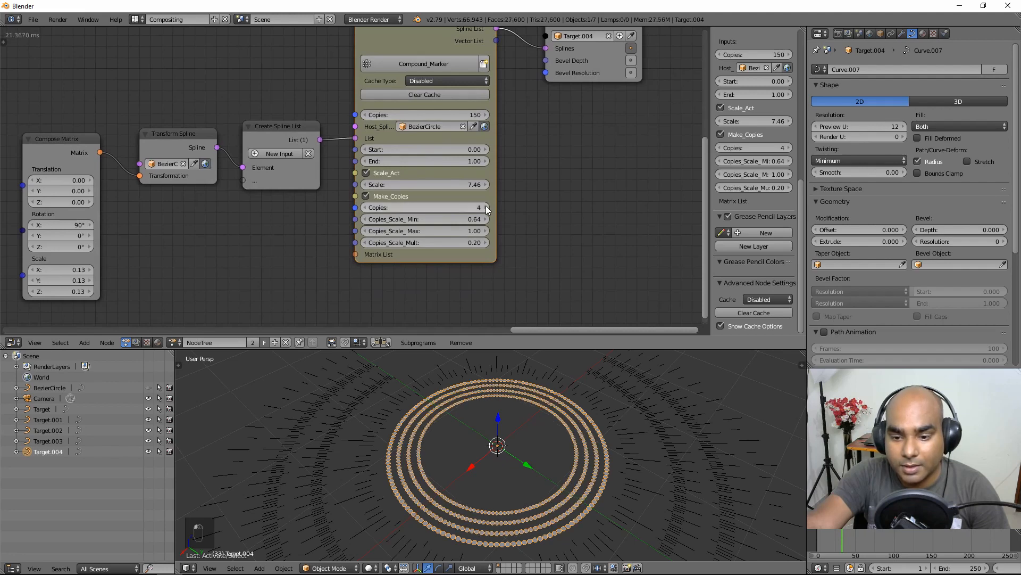
click(487, 207)
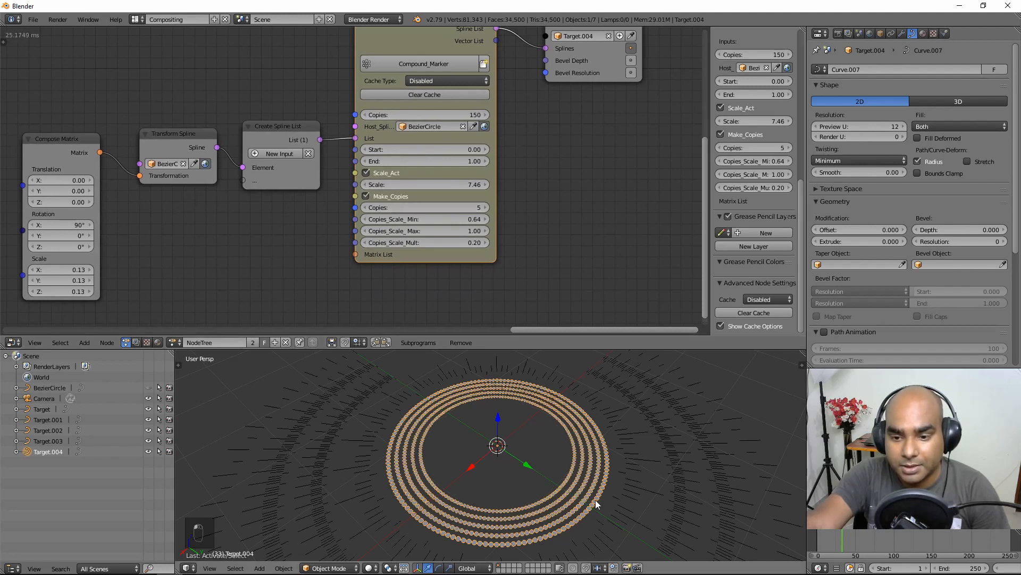
middle_drag(596, 500, 603, 434)
Step: Toggle rendered preview and wireframe display, returning the viewport to solid shading
key(shift+z)
key(shift+z)
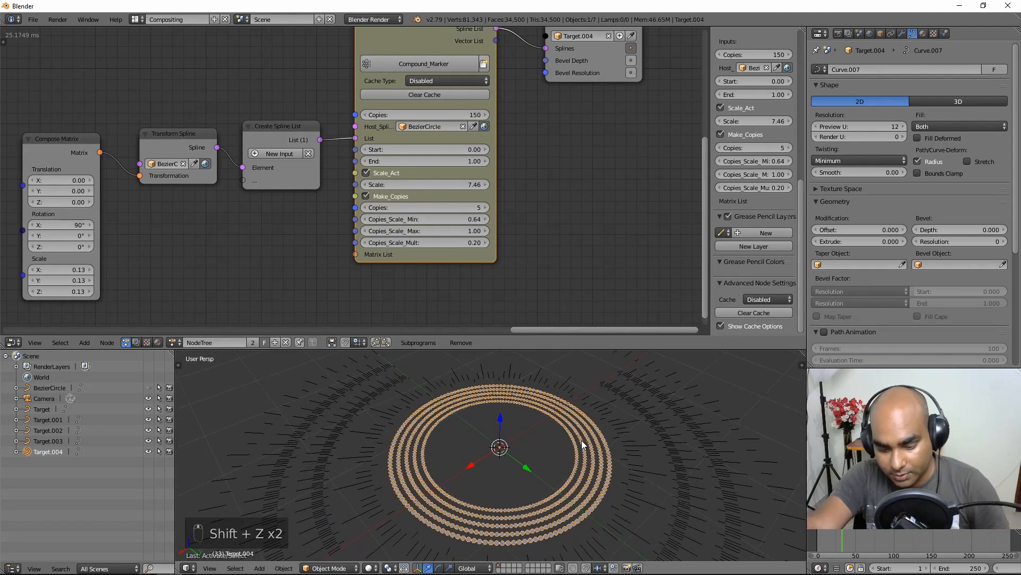
key(z)
scroll(599, 454, up, 3)
scroll(599, 454, down, 3)
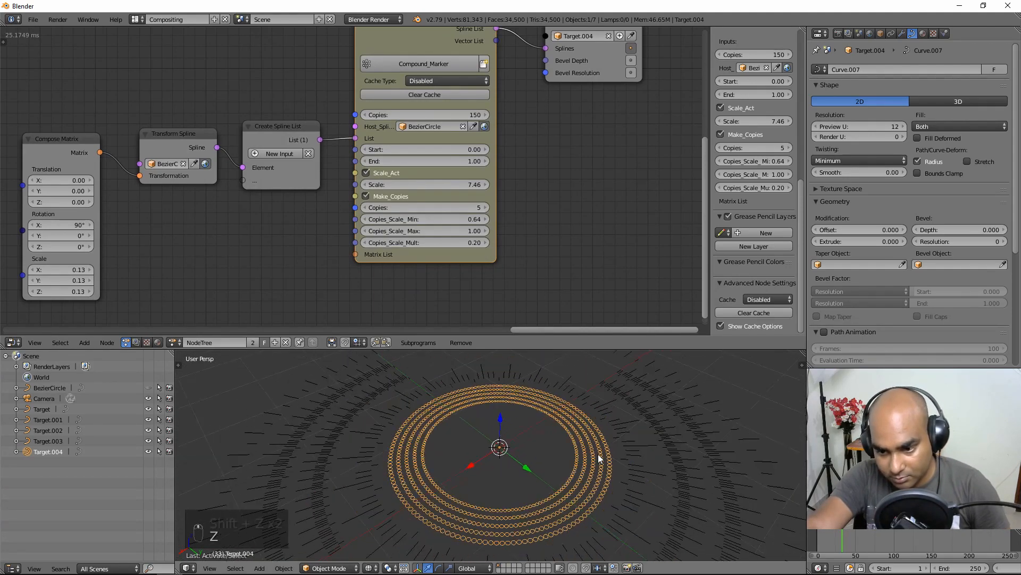
key(z)
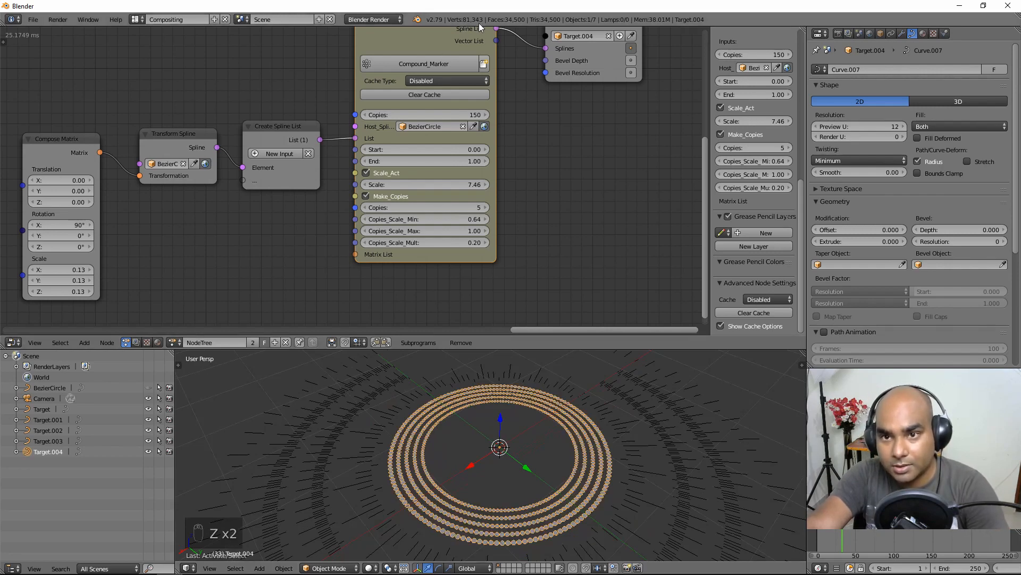
middle_drag(521, 67, 519, 150)
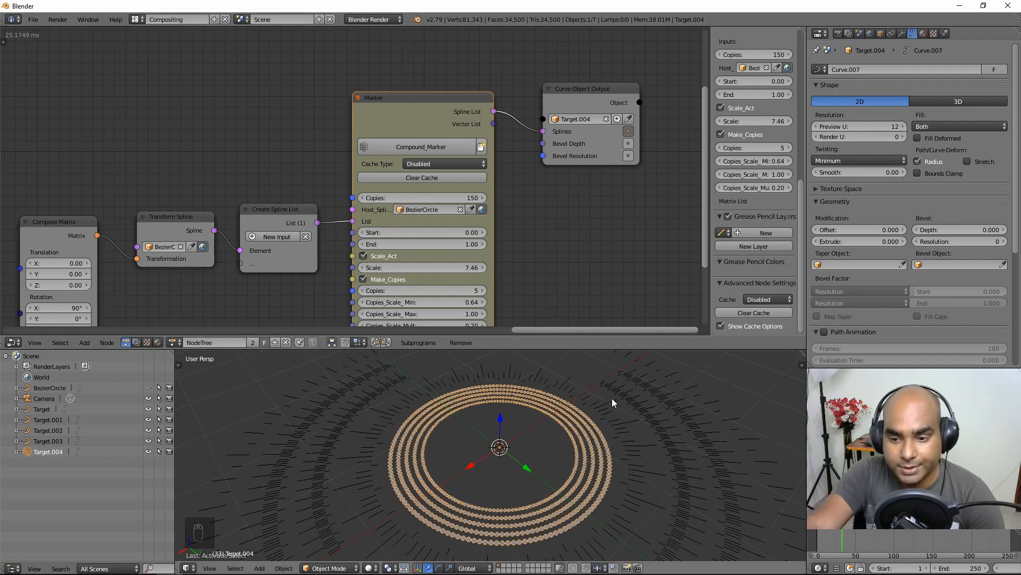
Step: Play the animation from frame 66 to watch the five dot rings
middle_drag(612, 398, 611, 422)
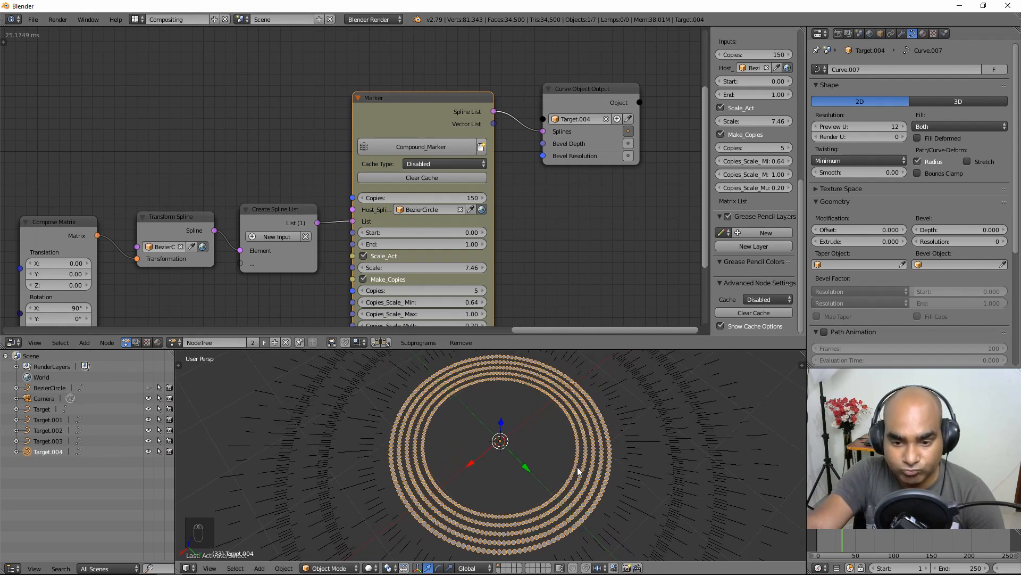
middle_drag(577, 467, 492, 465)
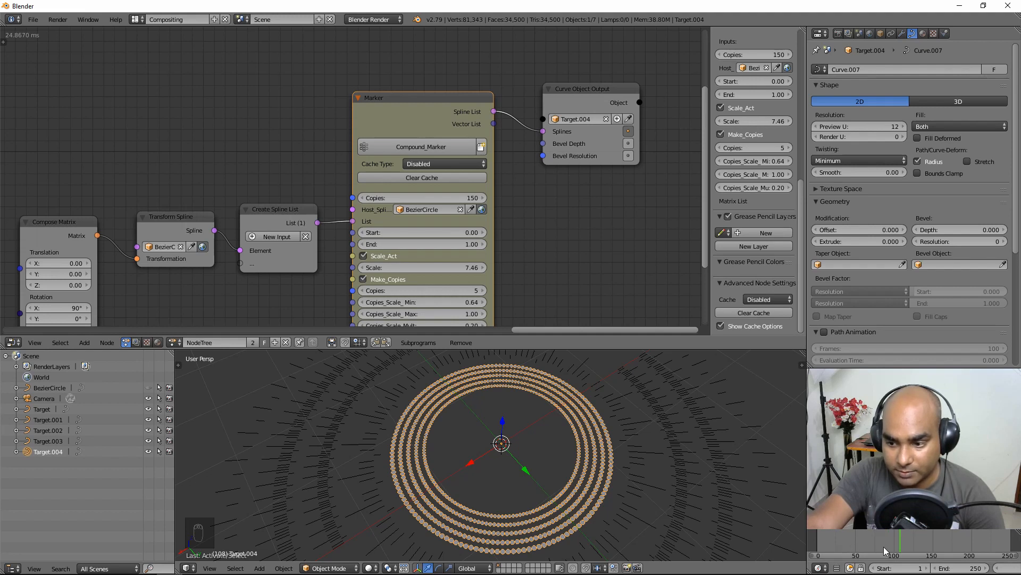
drag(884, 547, 868, 543)
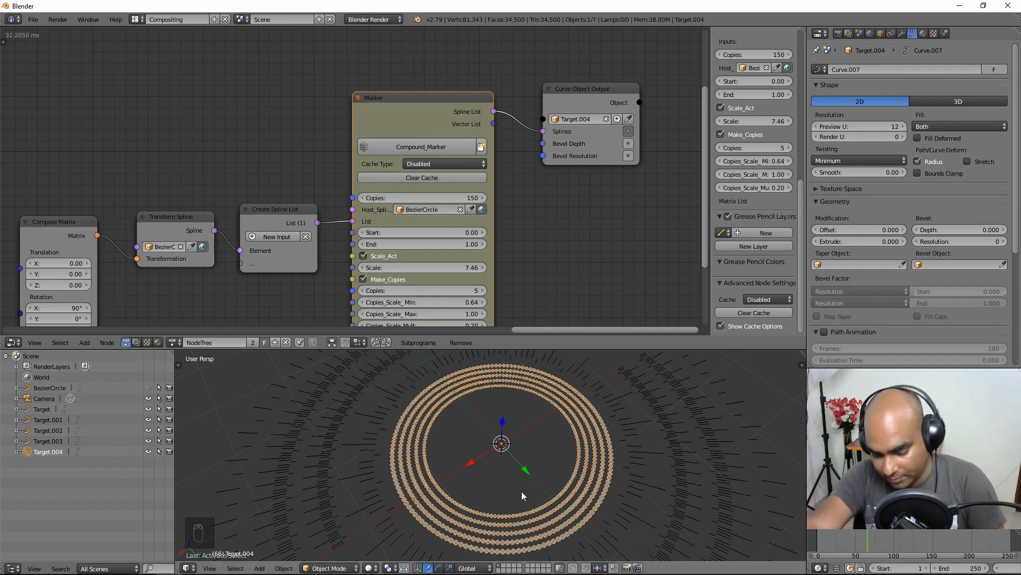
key(alt+a)
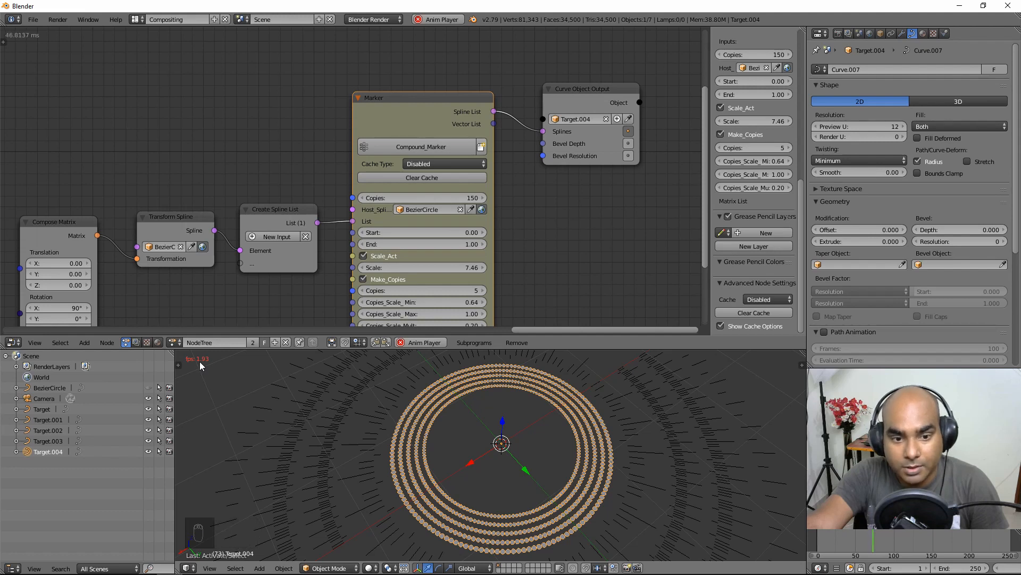
key(alt+a)
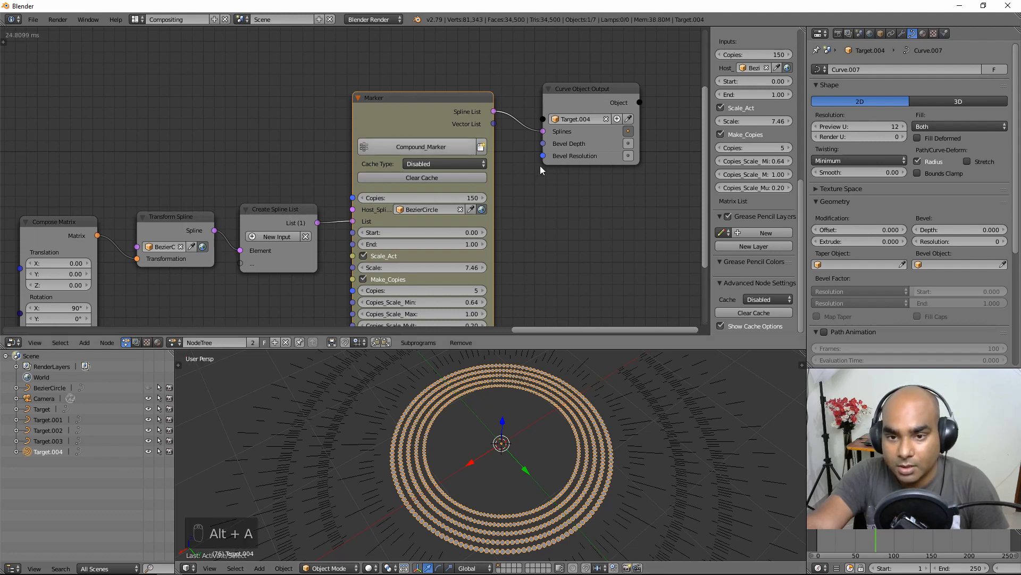
Step: Reposition the Marker and Curve Object Output nodes in the tree
scroll(543, 214, down, 1)
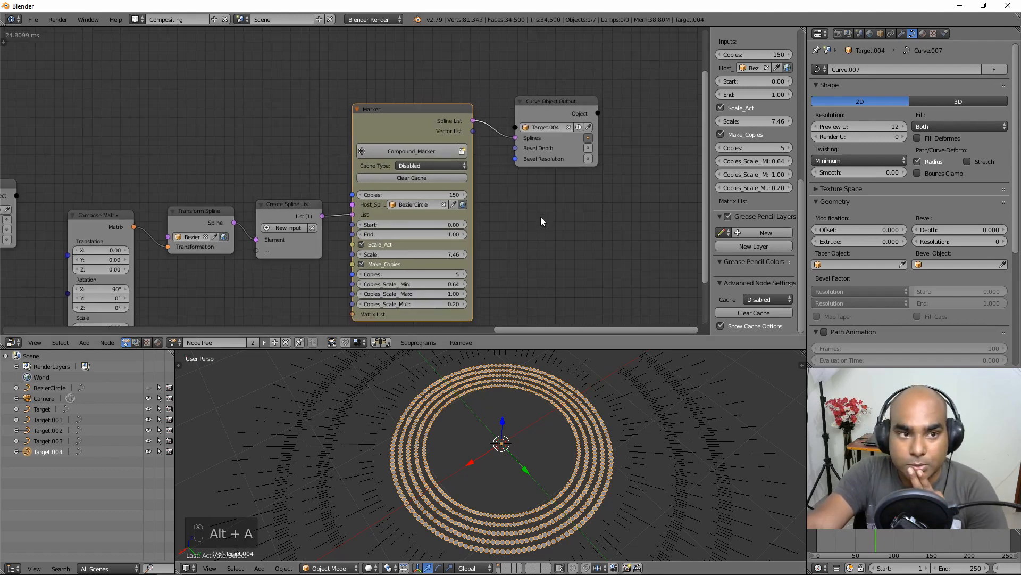
drag(403, 124, 411, 126)
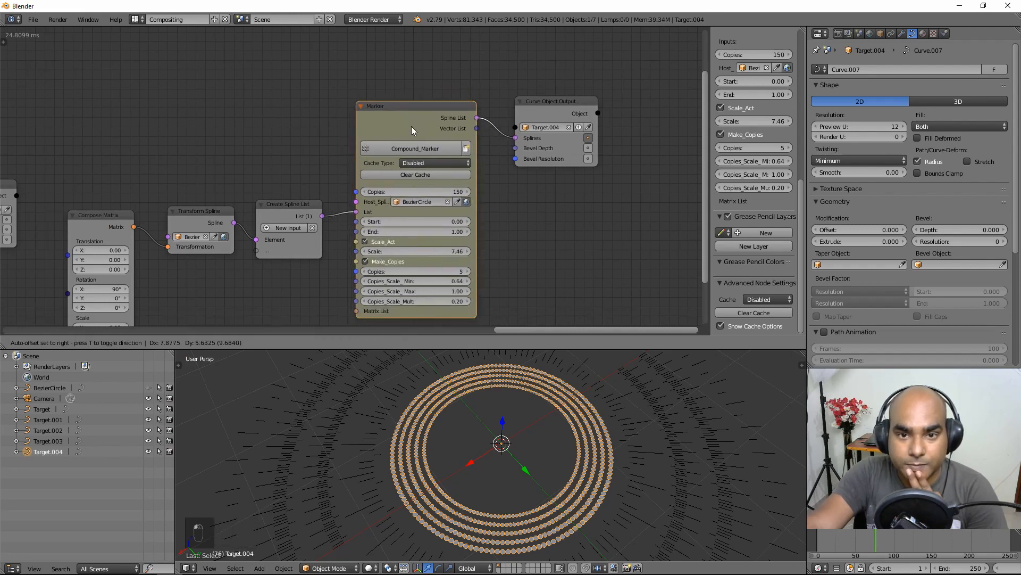
mouse_move(216, 120)
middle_down()
mouse_move(223, 126)
mouse_move(186, 98)
middle_up()
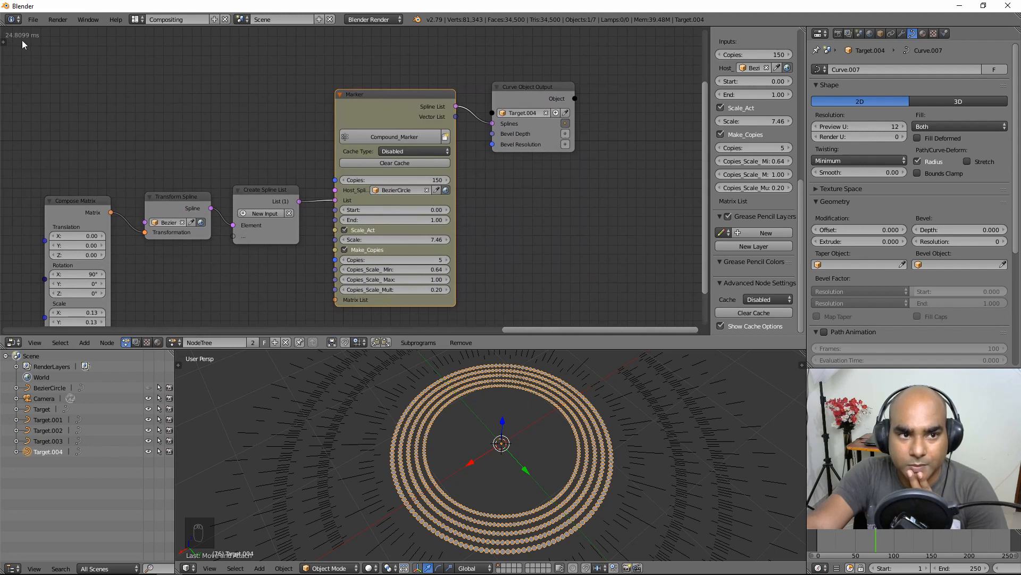
drag(524, 87, 551, 99)
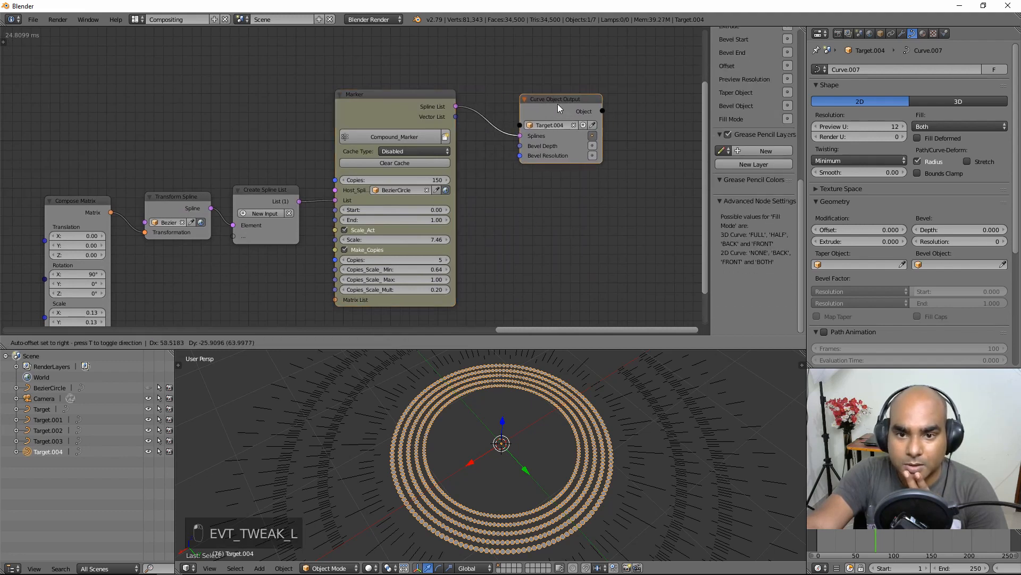
click(408, 151)
Step: Set the Marker's Cache Type to One Time and scrub frames from 26
click(409, 136)
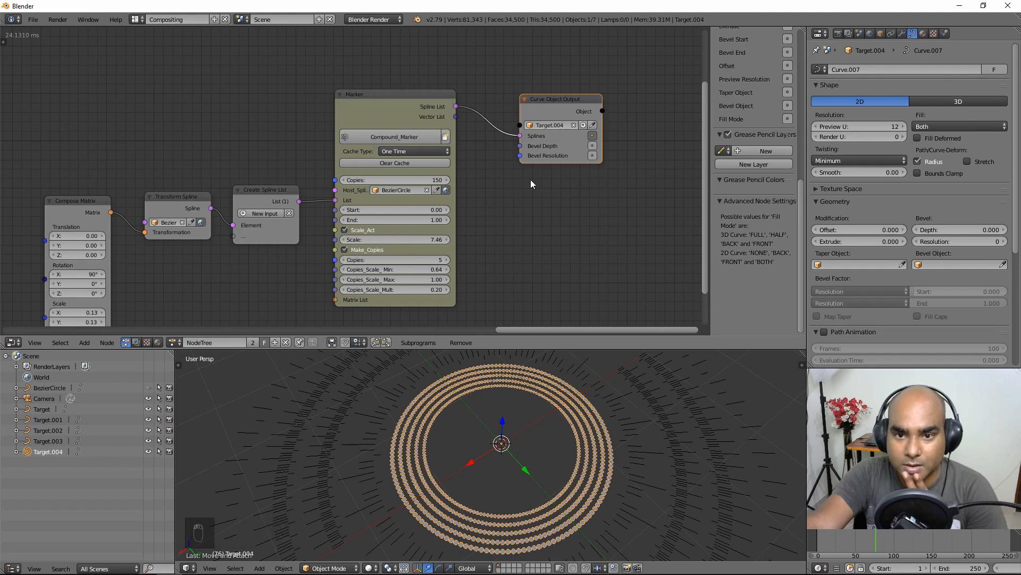
drag(391, 94, 393, 102)
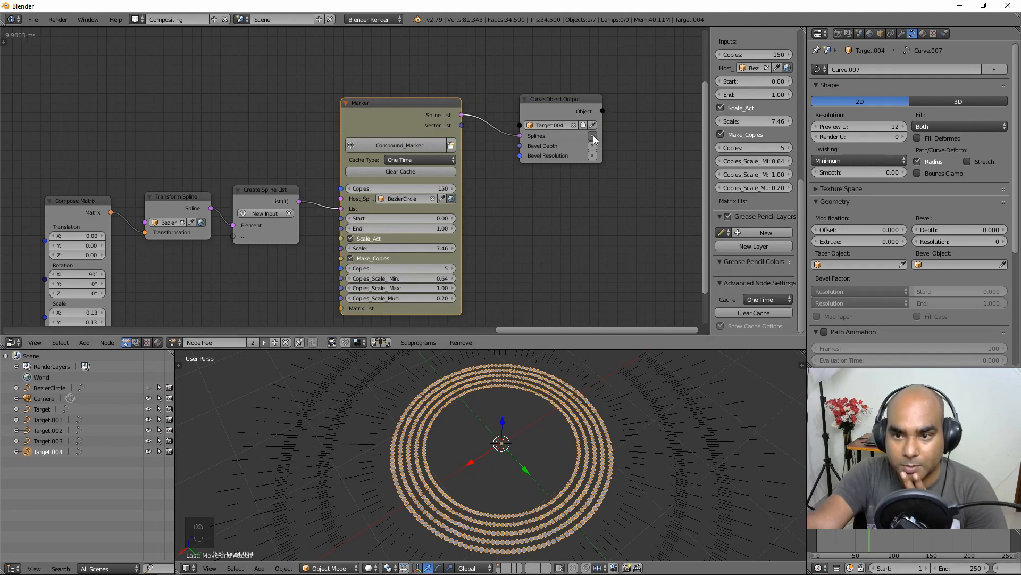
click(838, 542)
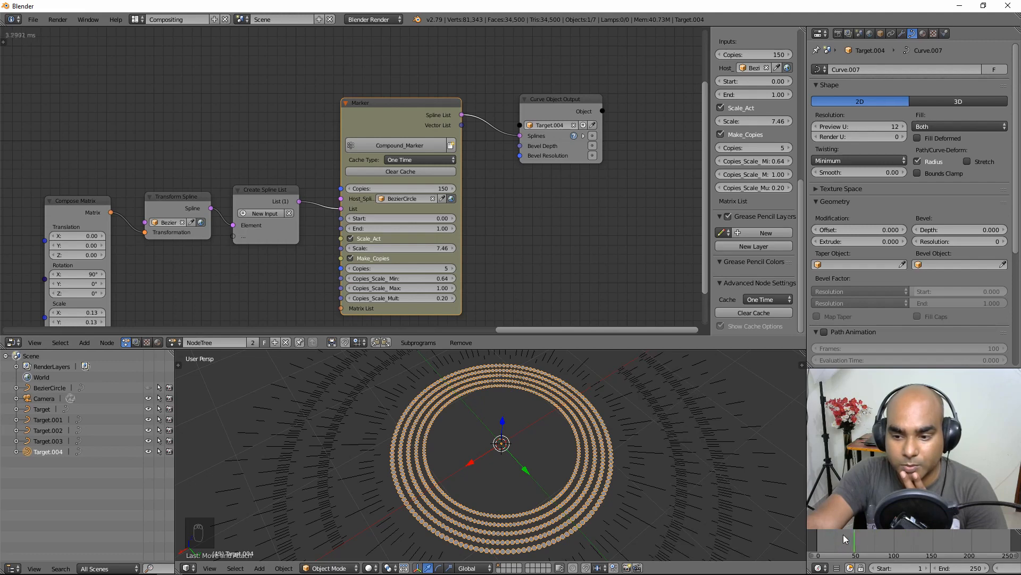
mouse_move(844, 534)
mouse_down()
mouse_move(818, 534)
mouse_move(841, 538)
mouse_up()
Step: Orbit around the rings and pan the node tree to show Compose Matrix
scroll(534, 236, up, 1)
middle_drag(543, 196, 462, 188)
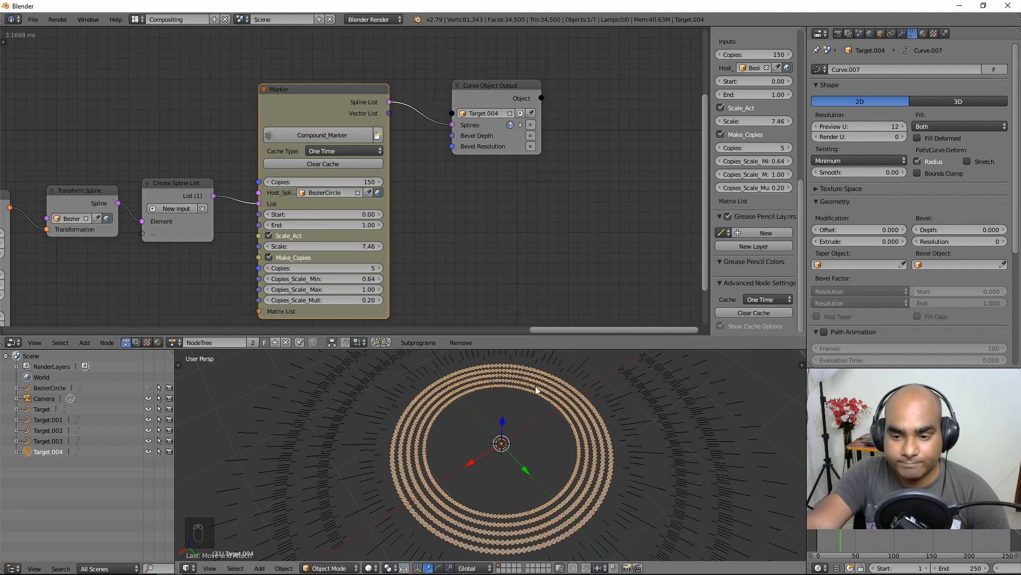
mouse_move(535, 385)
middle_down()
mouse_move(561, 445)
mouse_move(547, 365)
mouse_move(536, 379)
middle_up()
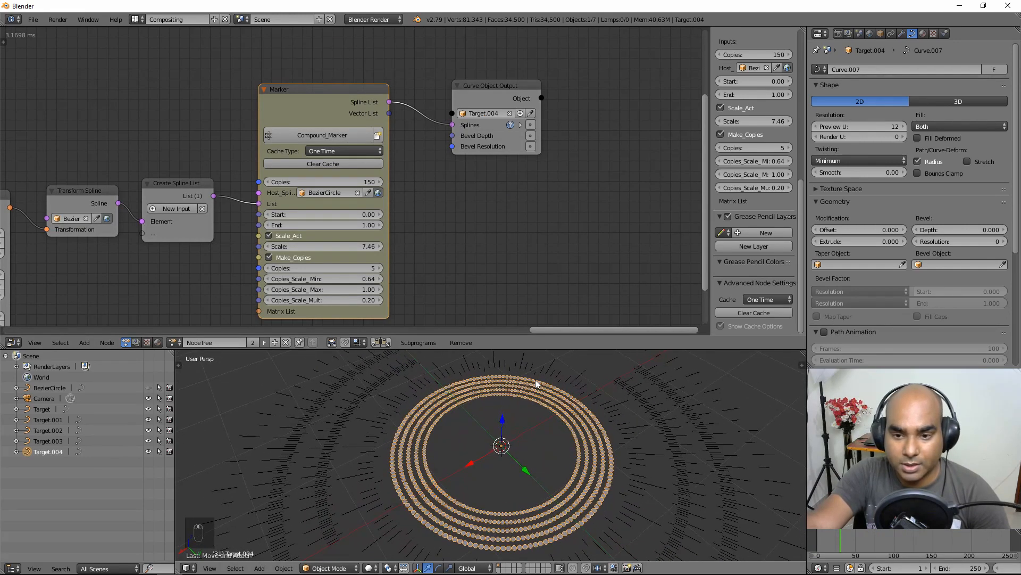
mouse_move(45, 283)
middle_down()
mouse_move(223, 229)
mouse_move(167, 248)
middle_up()
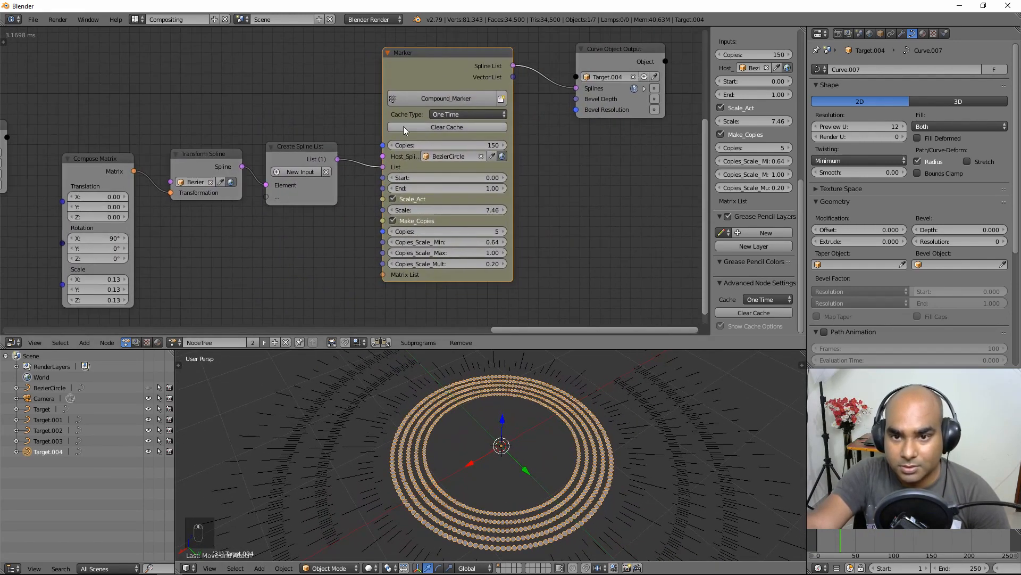
click(465, 115)
Step: Turn off the Marker's caching and shrink the small circles' Compose Matrix scale to 0.06
click(462, 103)
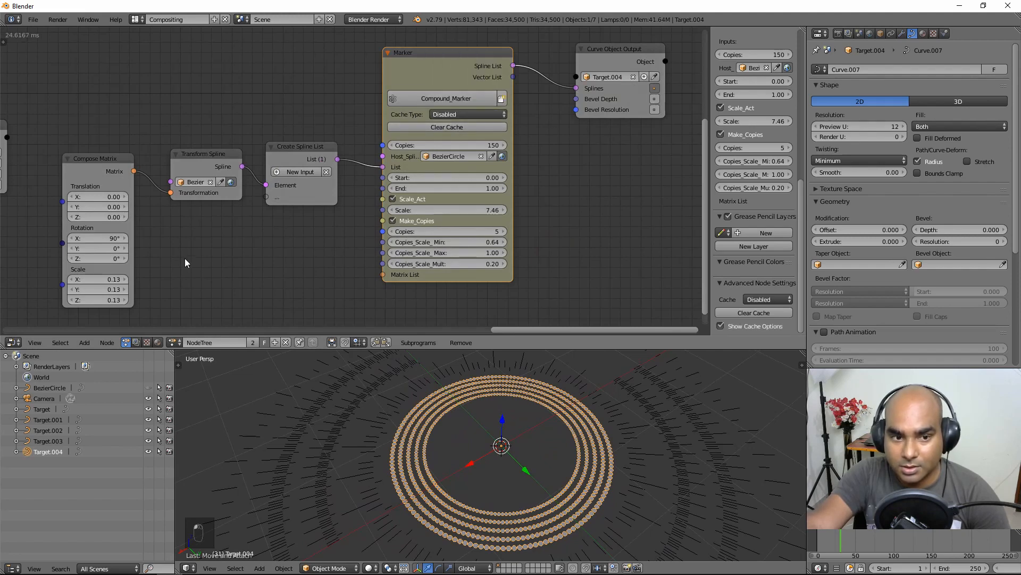
middle_drag(139, 287, 257, 221)
click(229, 215)
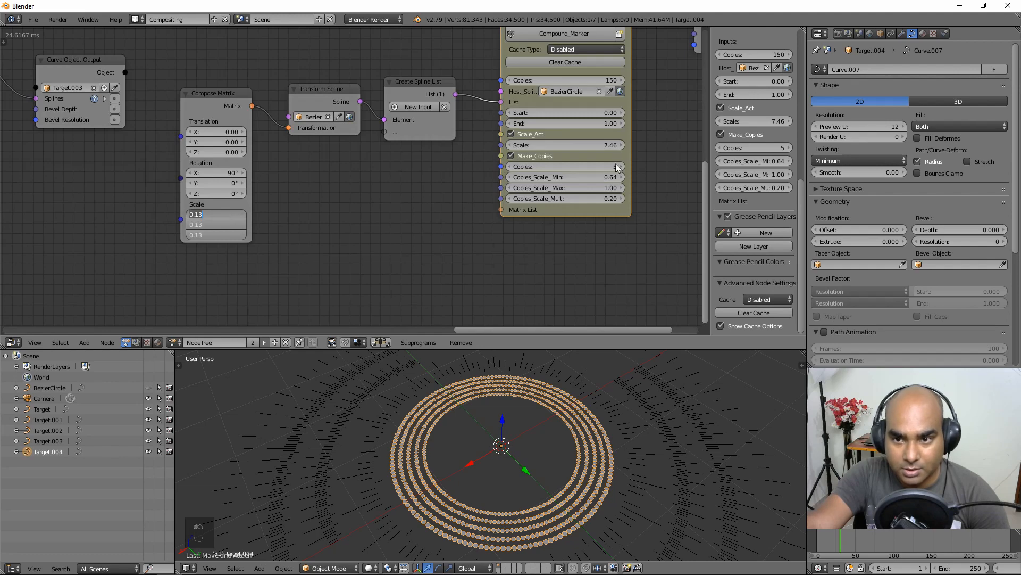
drag(617, 168, 571, 167)
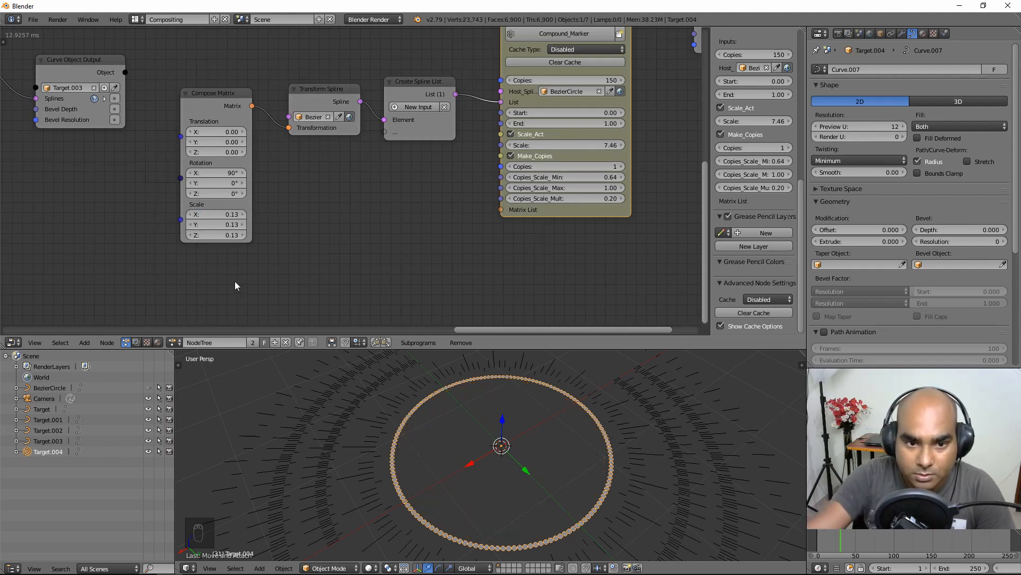
scroll(235, 281, up, 3)
middle_drag(235, 281, 337, 271)
drag(300, 213, 274, 239)
middle_drag(565, 166, 506, 180)
scroll(500, 182, up, 1)
drag(234, 233, 212, 229)
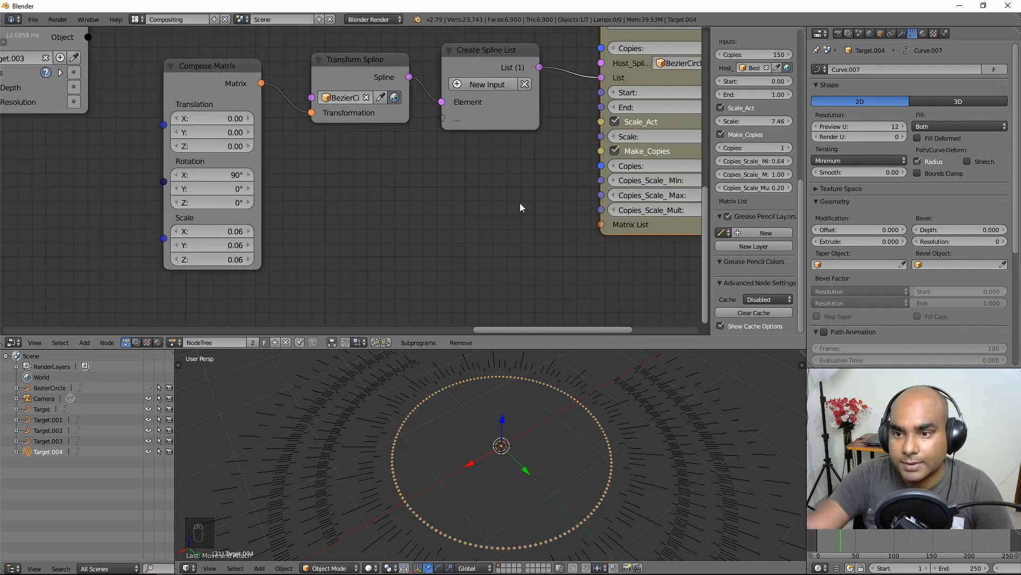
Step: Set the Marker's Copies to 5 rings and bring up its Cache Type choices
middle_drag(520, 208, 307, 219)
click(554, 177)
click(554, 177)
click(553, 177)
click(554, 177)
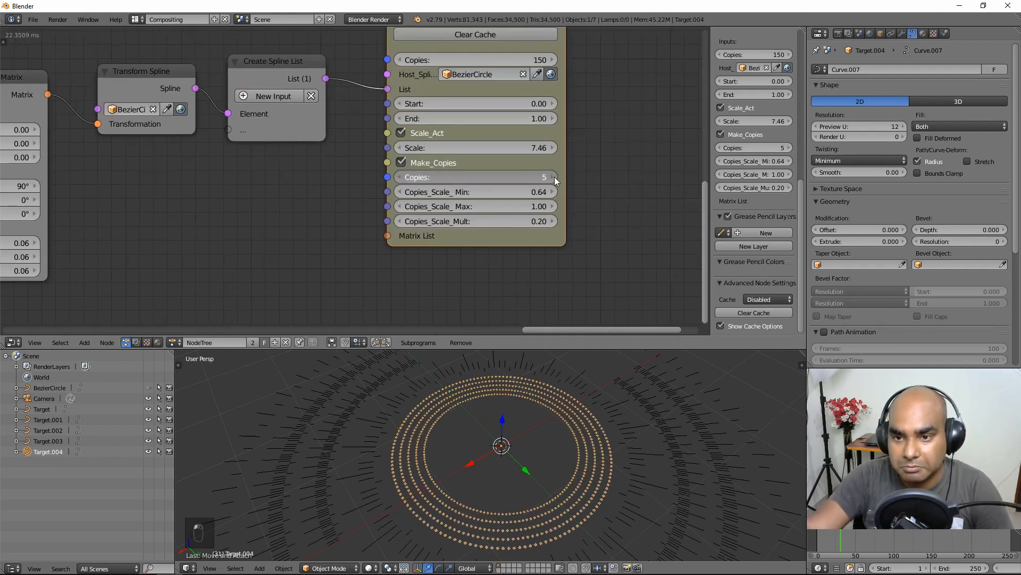
click(554, 177)
click(400, 177)
middle_drag(458, 71, 432, 141)
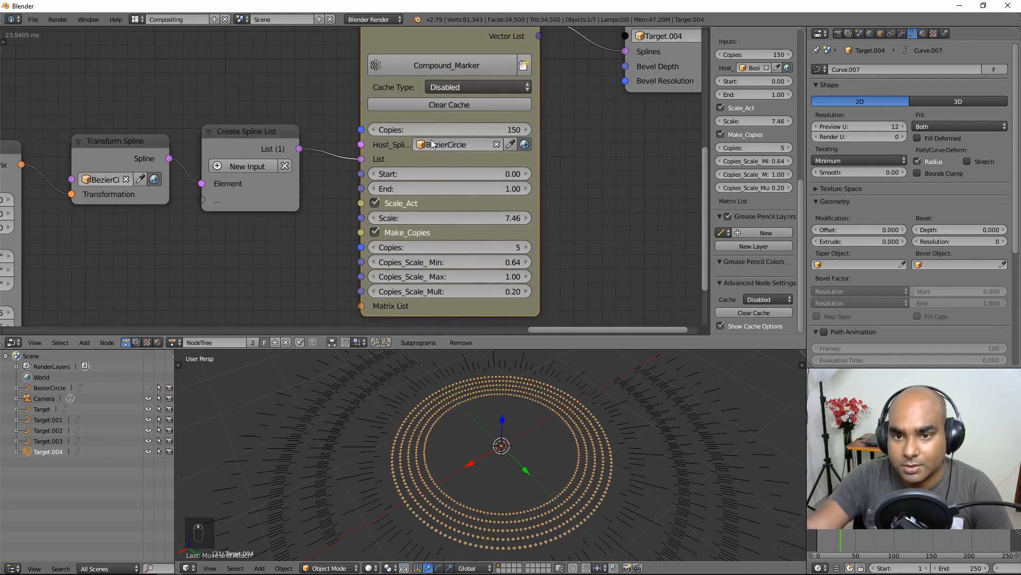
click(459, 87)
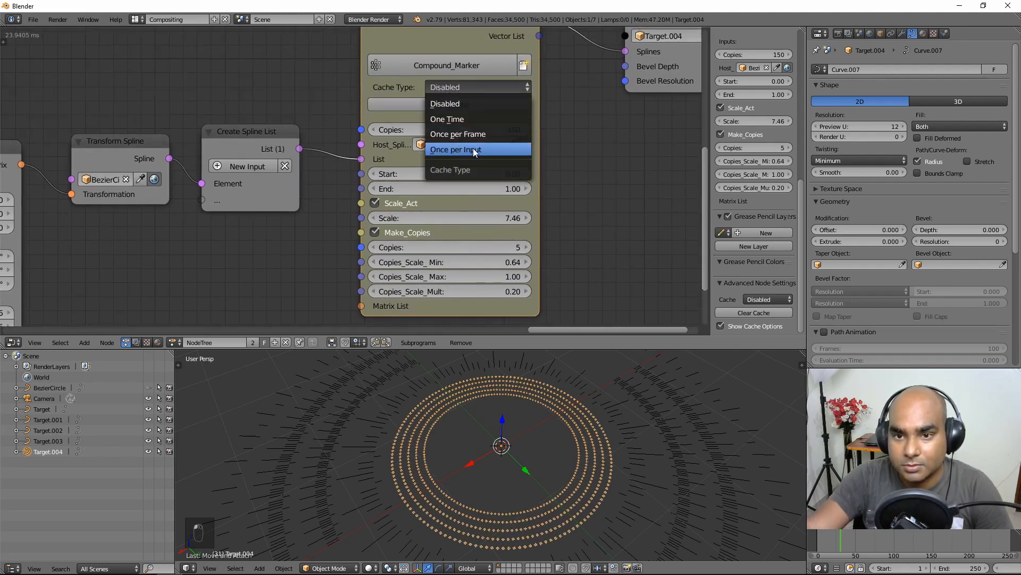
Step: Set the Marker's Cache Type to One Time and scrub the timeline from frame 0 to 156
click(497, 118)
middle_drag(502, 116, 418, 218)
middle_drag(542, 407, 523, 429)
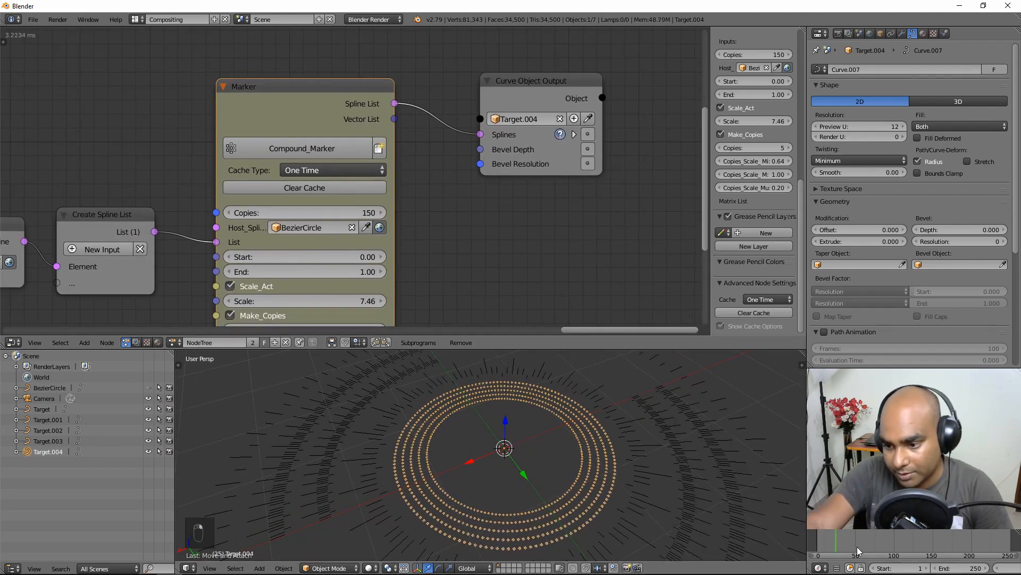
drag(857, 547, 812, 540)
scroll(410, 446, down, 2)
middle_drag(554, 461, 575, 487)
drag(843, 546, 937, 543)
scroll(571, 497, up, 2)
middle_drag(549, 484, 532, 464)
Step: Move the Curve Object Output node down, inspect the flattened rings, and open the node sidebar
drag(550, 85, 546, 136)
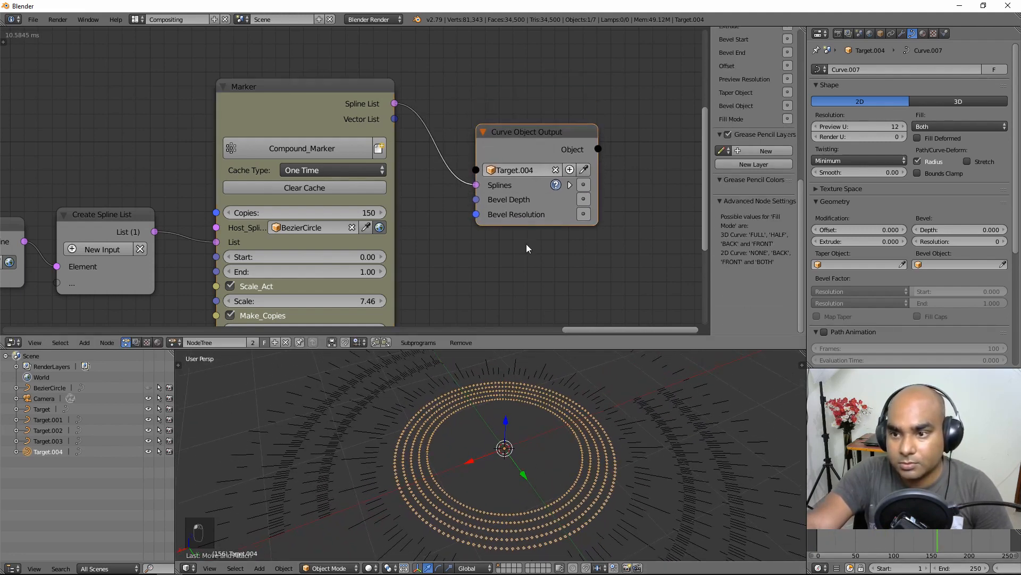
middle_drag(526, 248, 465, 210)
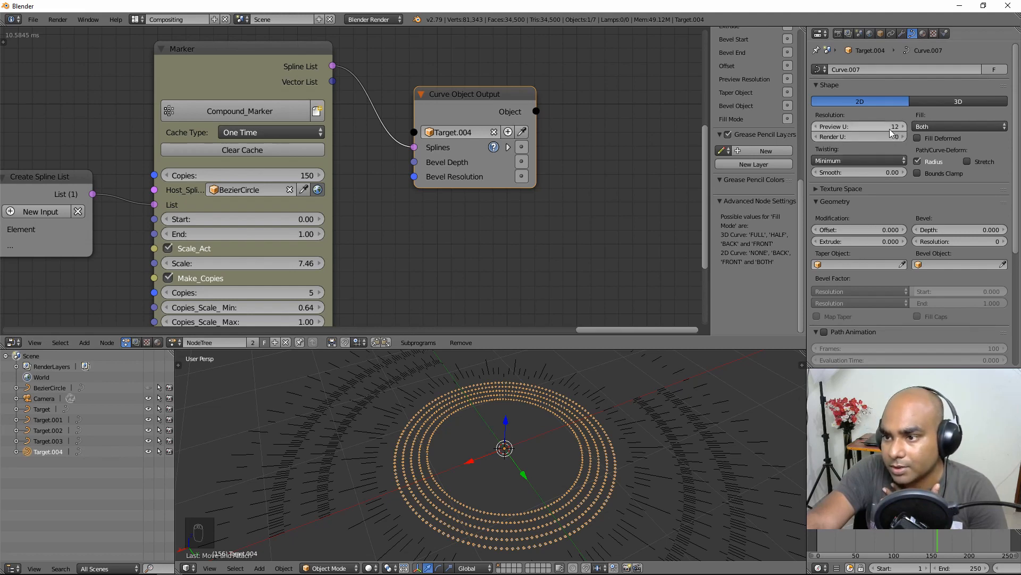
scroll(518, 486, up, 4)
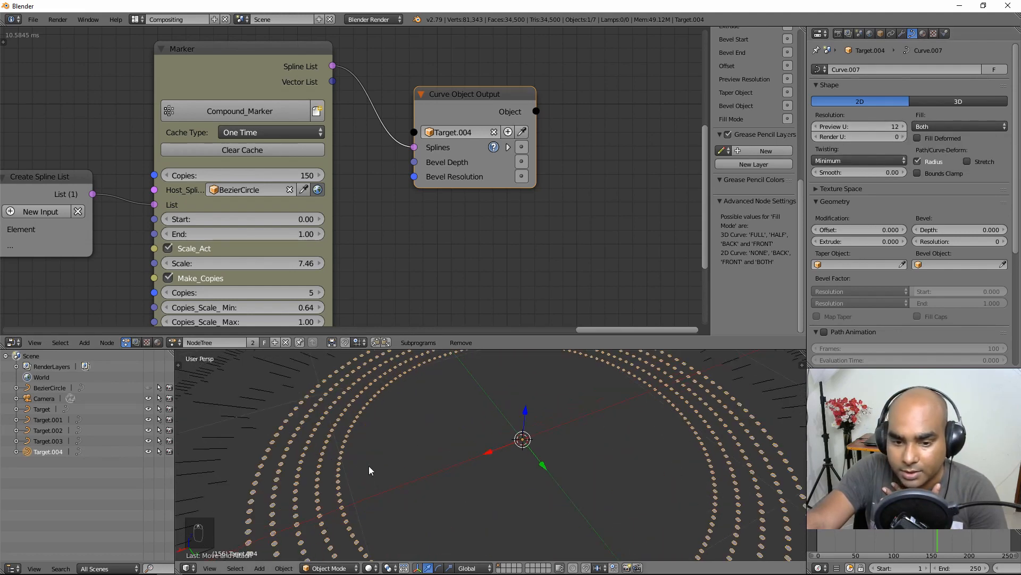
scroll(487, 452, up, 1)
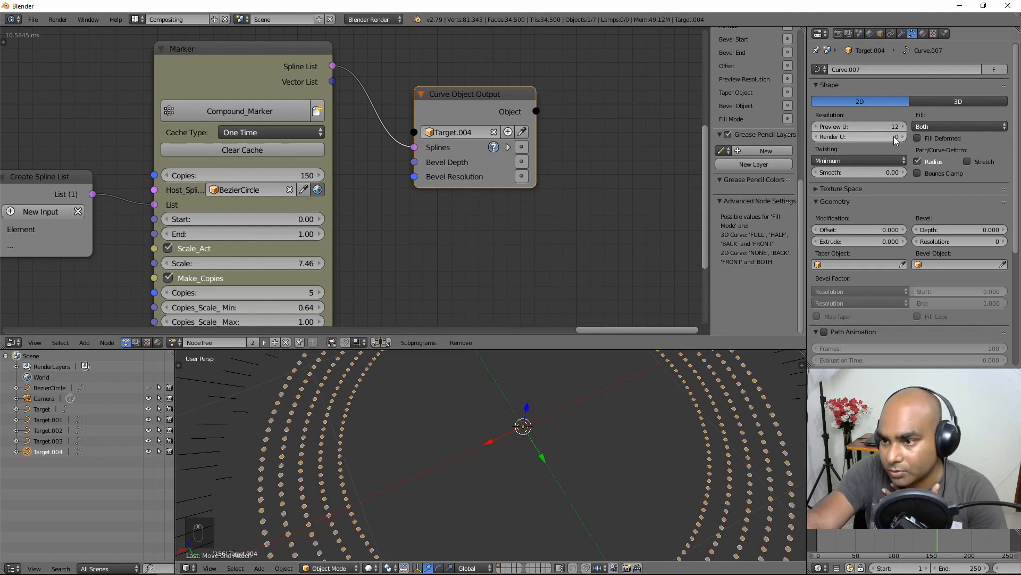
scroll(372, 445, down, 4)
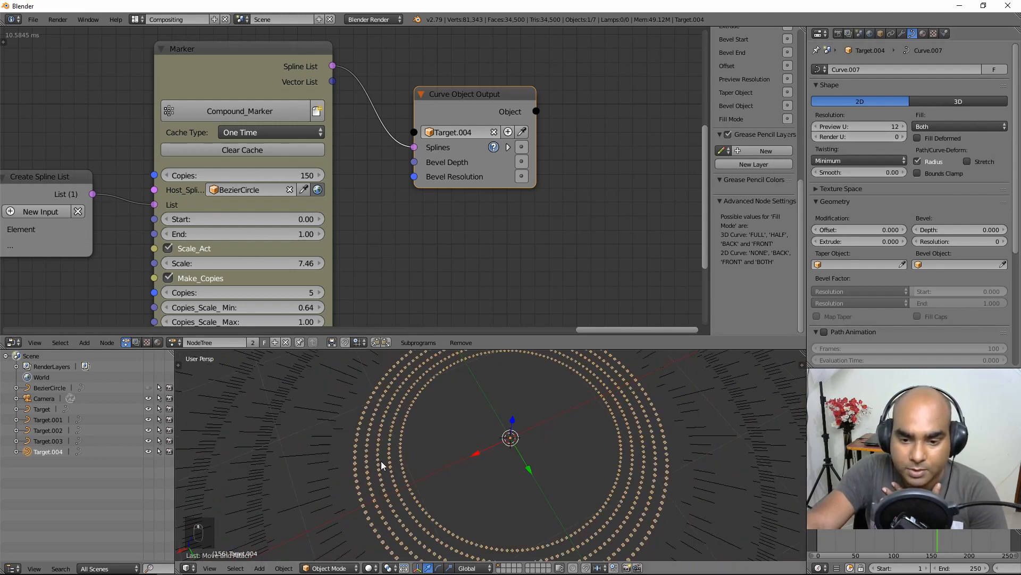
middle_drag(382, 466, 388, 433)
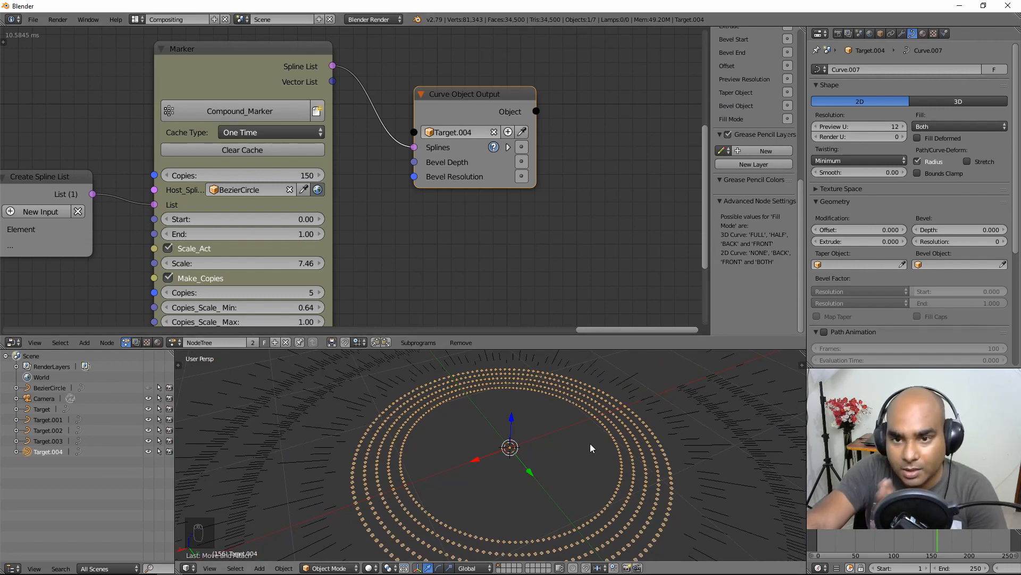
middle_drag(579, 426, 579, 430)
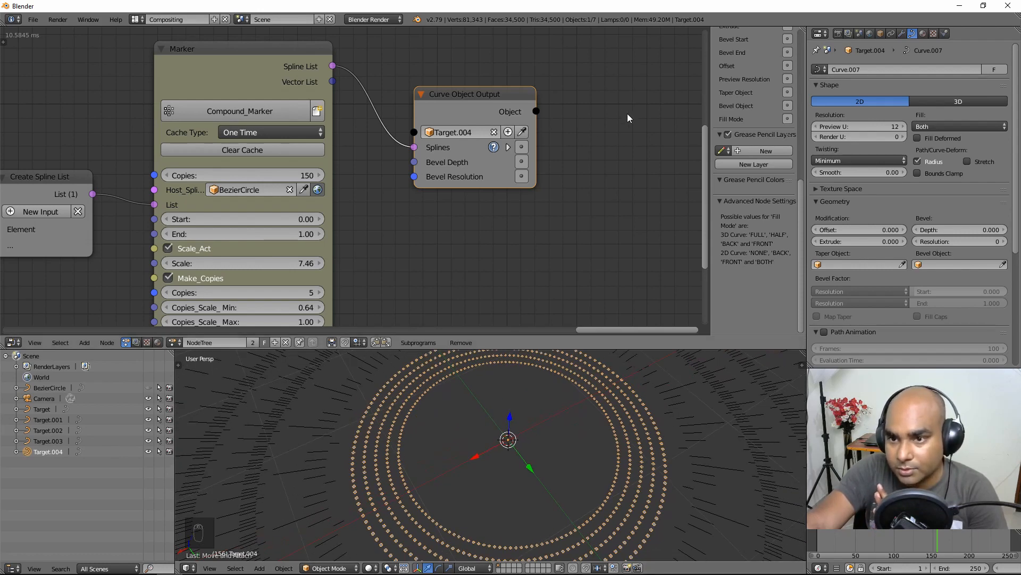
drag(802, 201, 801, 73)
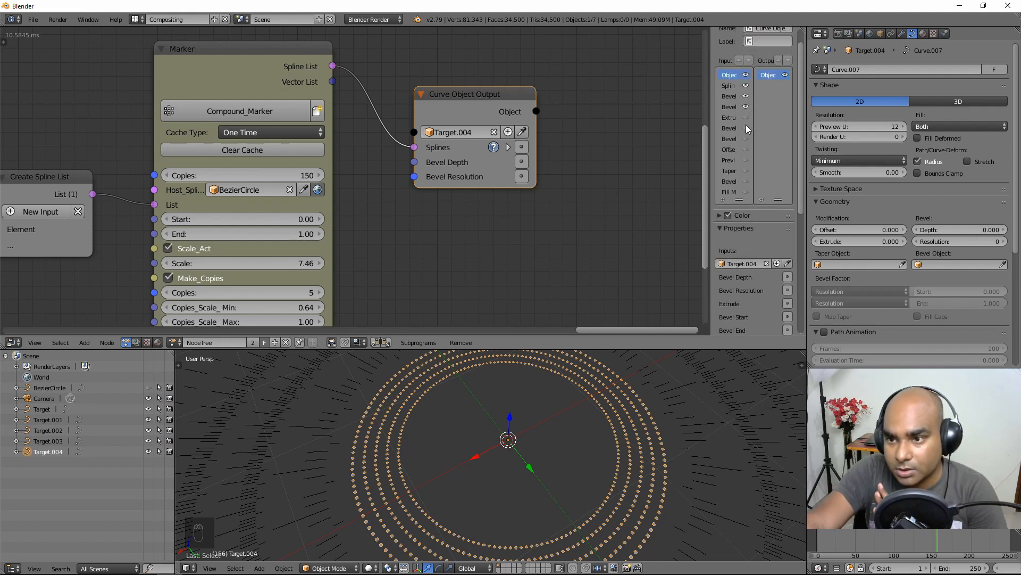
Step: Expose the output node's Preview Resolution input and set it to 1
click(746, 161)
drag(710, 165, 616, 164)
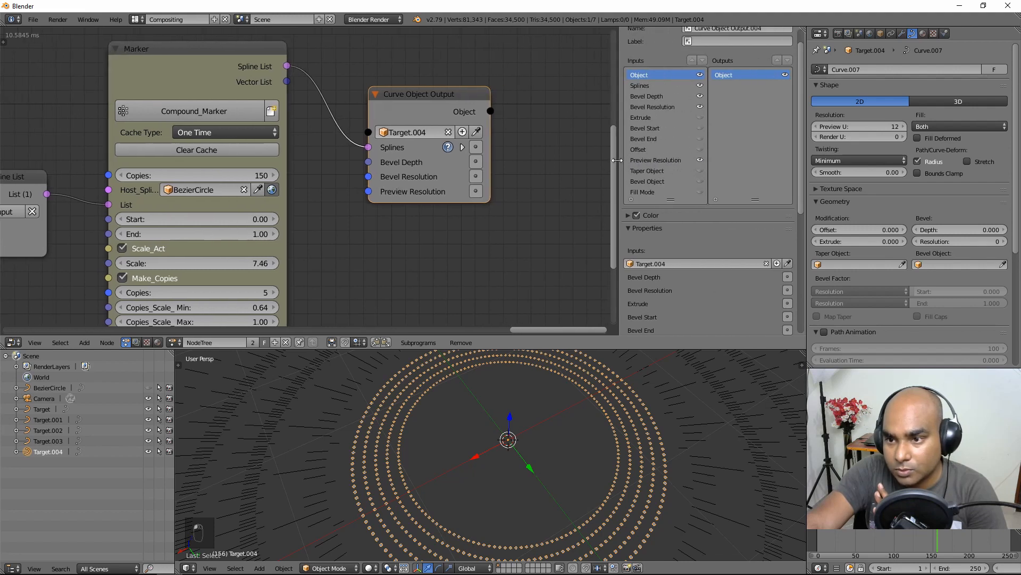
click(675, 162)
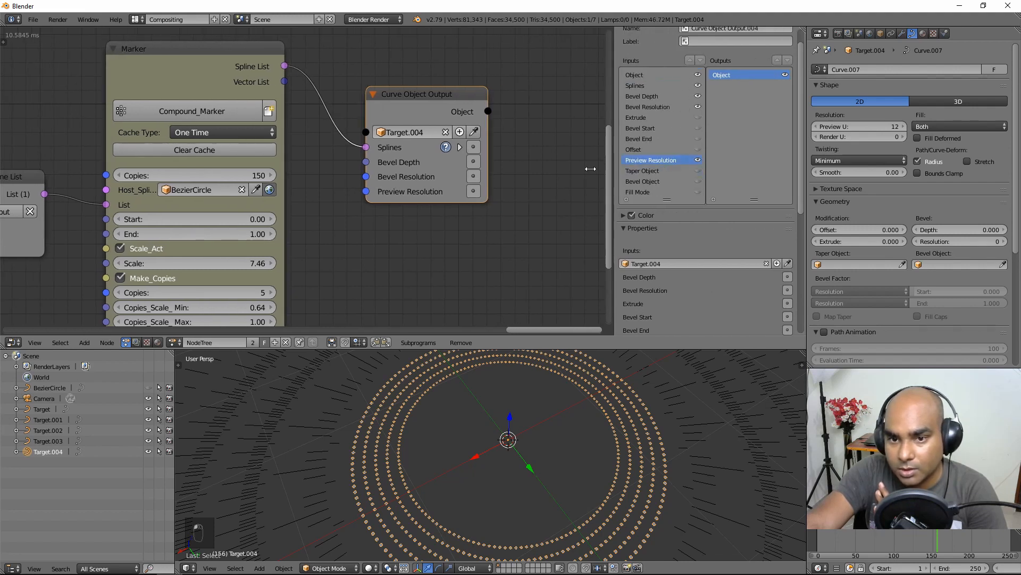
click(474, 193)
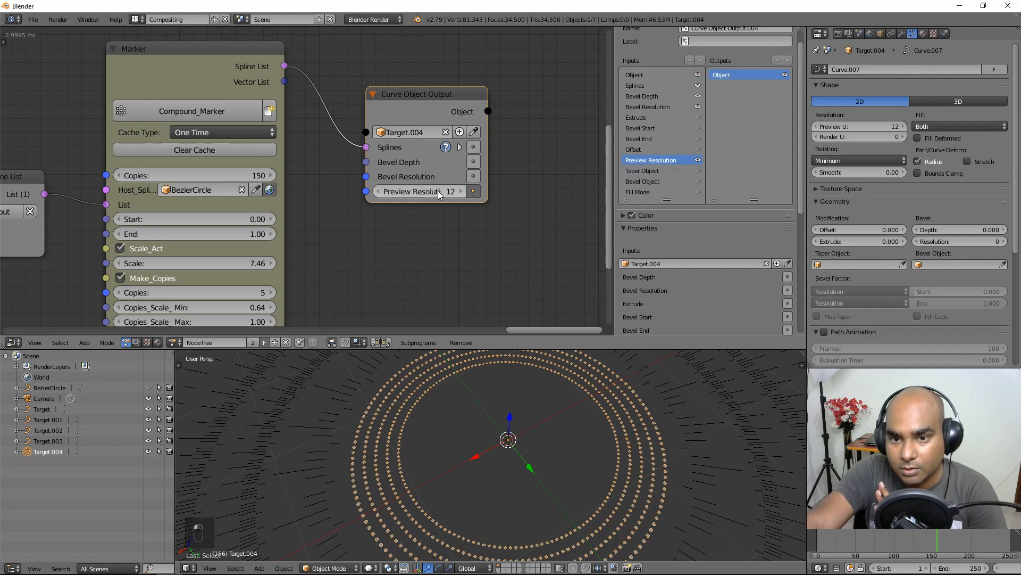
click(438, 191)
text(1)
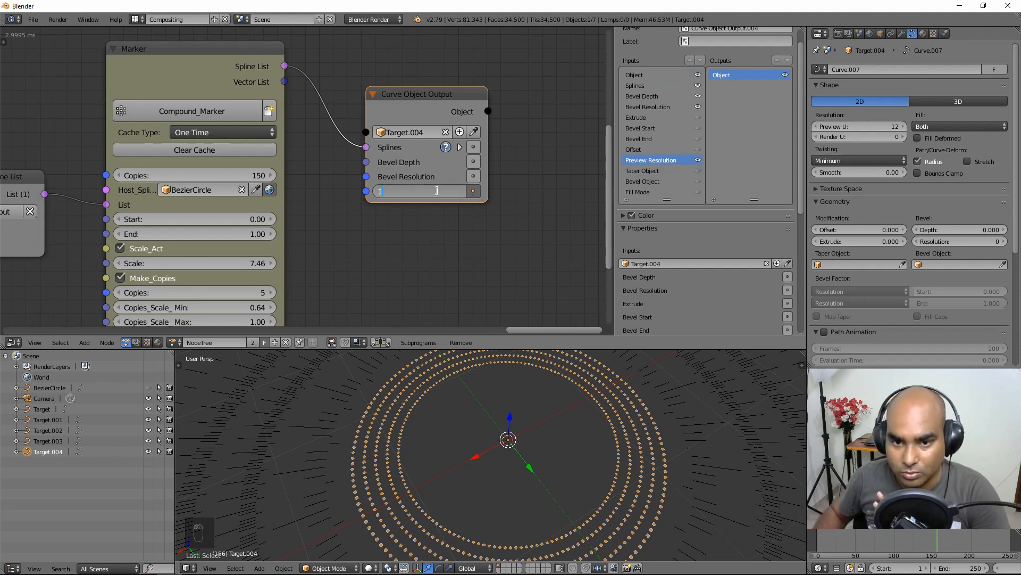
key(Return)
scroll(448, 436, up, 4)
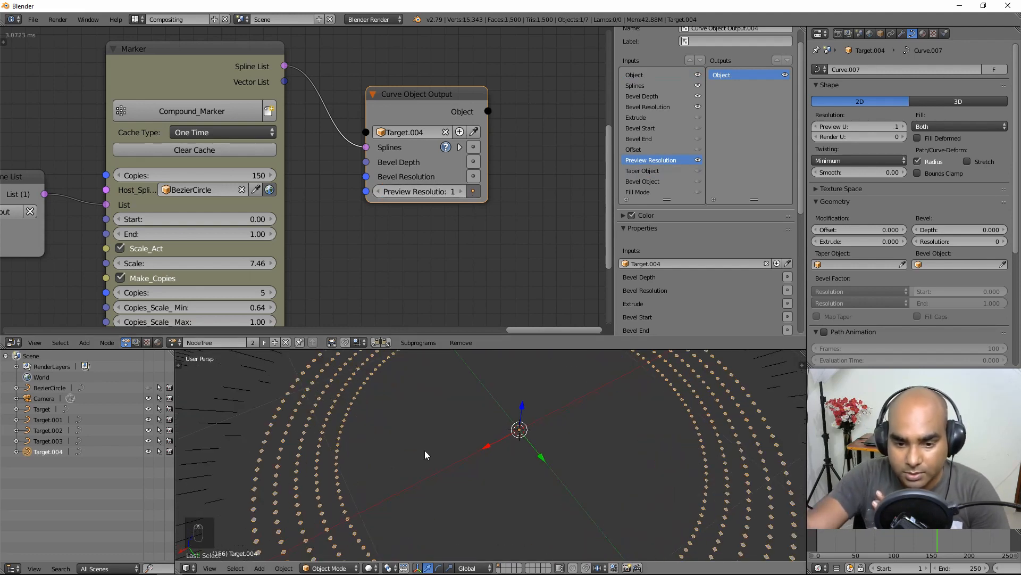
middle_drag(323, 477, 418, 462)
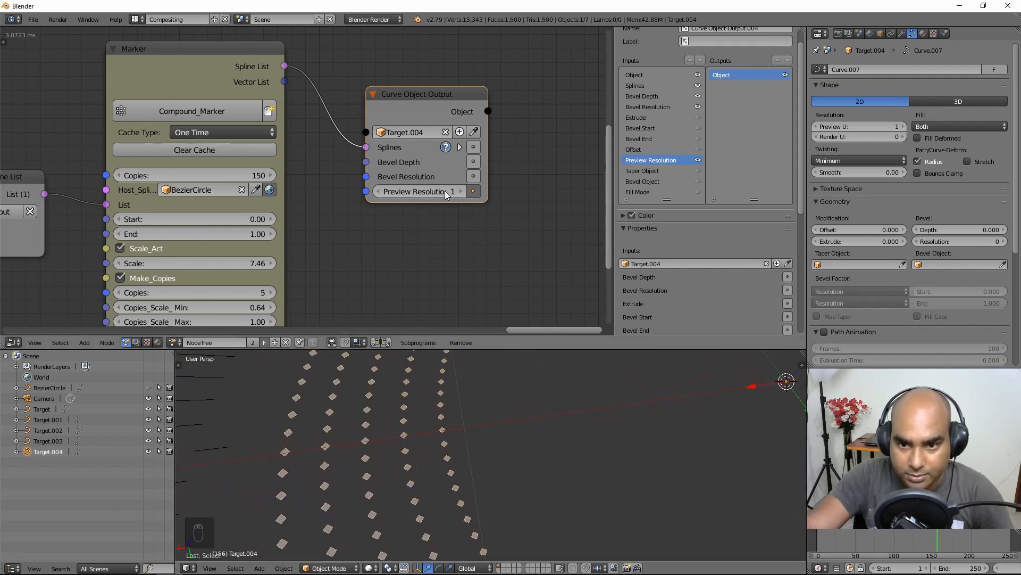
Step: Try a Preview Resolution of 2, then return it to 1, cutting the dot rings to 1,500 faces
click(461, 192)
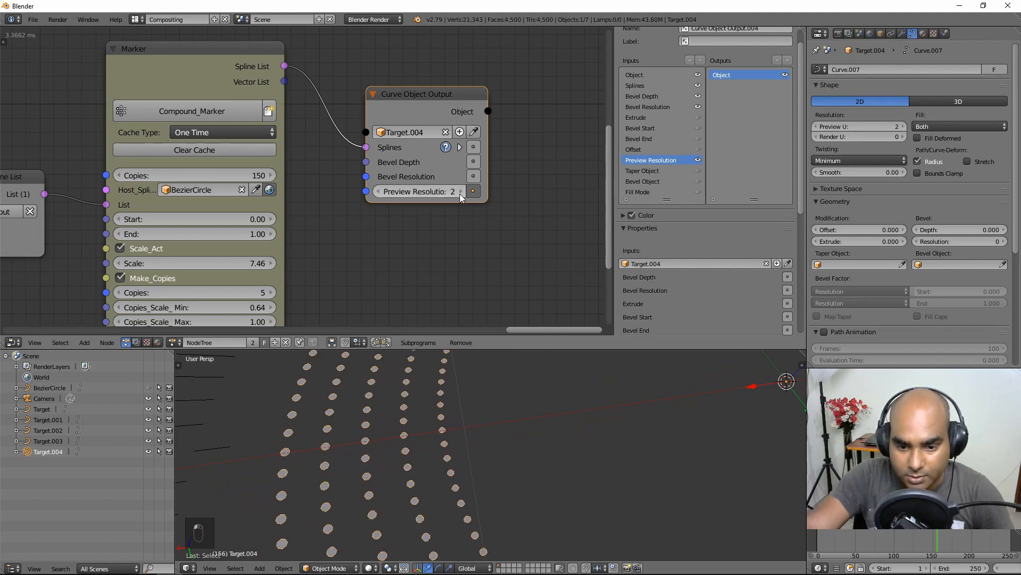
scroll(445, 455, up, 3)
scroll(437, 486, up, 4)
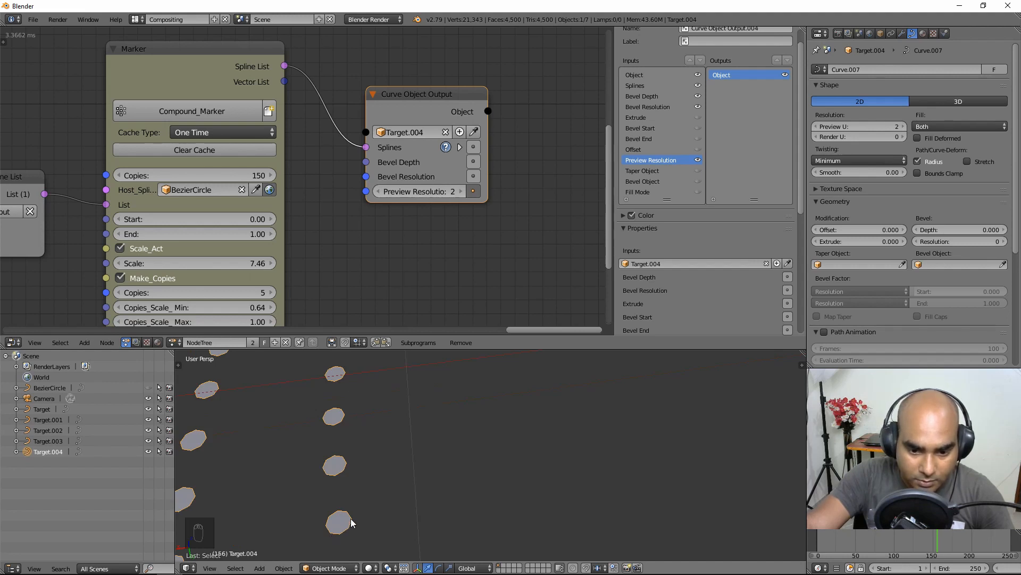
scroll(326, 532, down, 6)
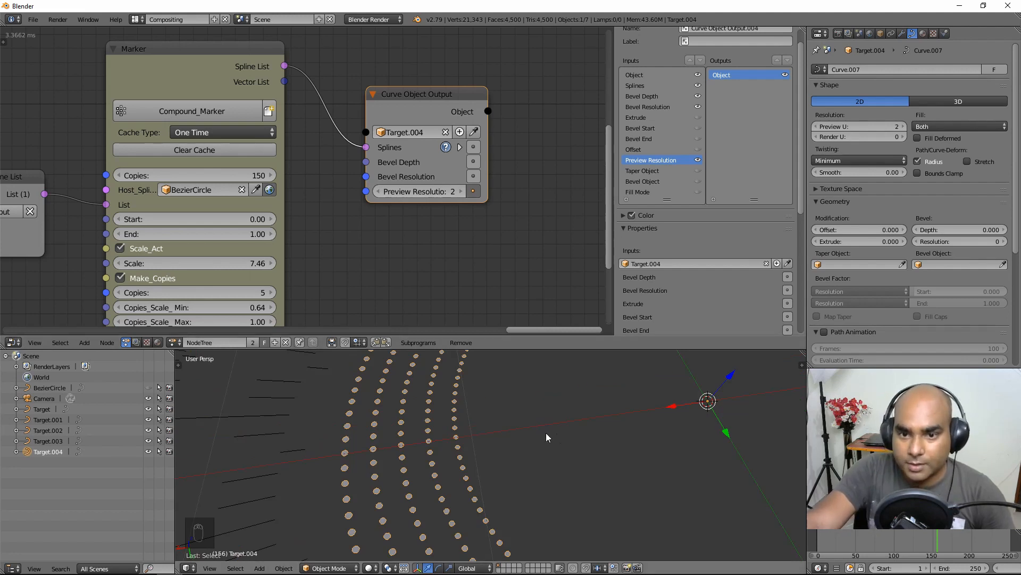
middle_drag(545, 433, 515, 398)
drag(432, 193, 426, 195)
scroll(441, 224, down, 2)
middle_drag(499, 450, 515, 433)
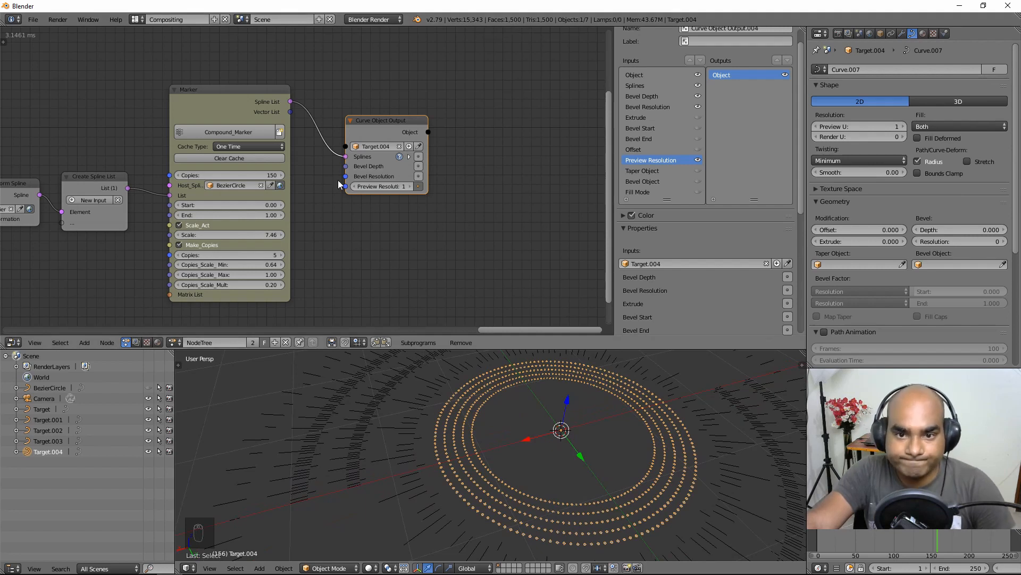
Step: Move the Curve Object Output node right, hide its Preview Resolution field, and select all objects
drag(381, 124, 418, 123)
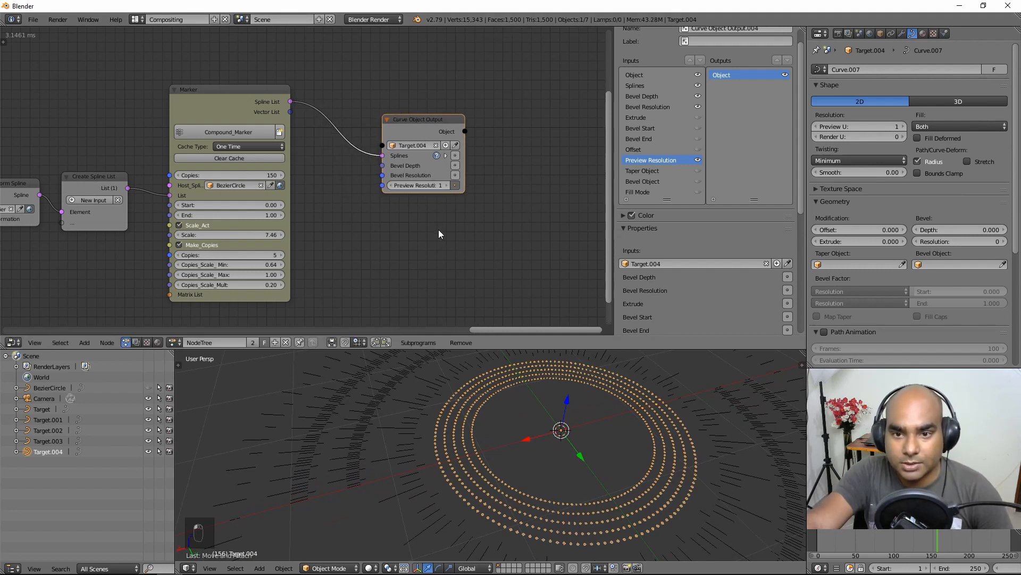
click(456, 185)
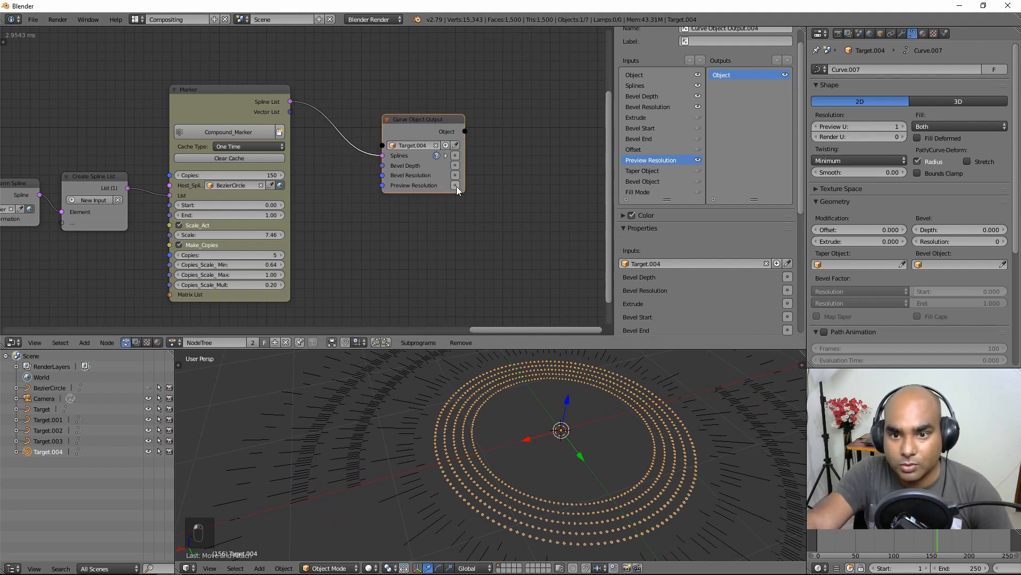
scroll(634, 489, down, 2)
mouse_move(524, 442)
middle_down()
mouse_move(551, 483)
mouse_move(533, 423)
mouse_move(515, 428)
mouse_move(524, 436)
middle_up()
scroll(550, 461, down, 4)
middle_drag(547, 469, 472, 477)
key(a)
key(a)
Step: Zoom out the node editor to frame the whole Animation Nodes tree beside the finished rings
scroll(512, 470, up, 4)
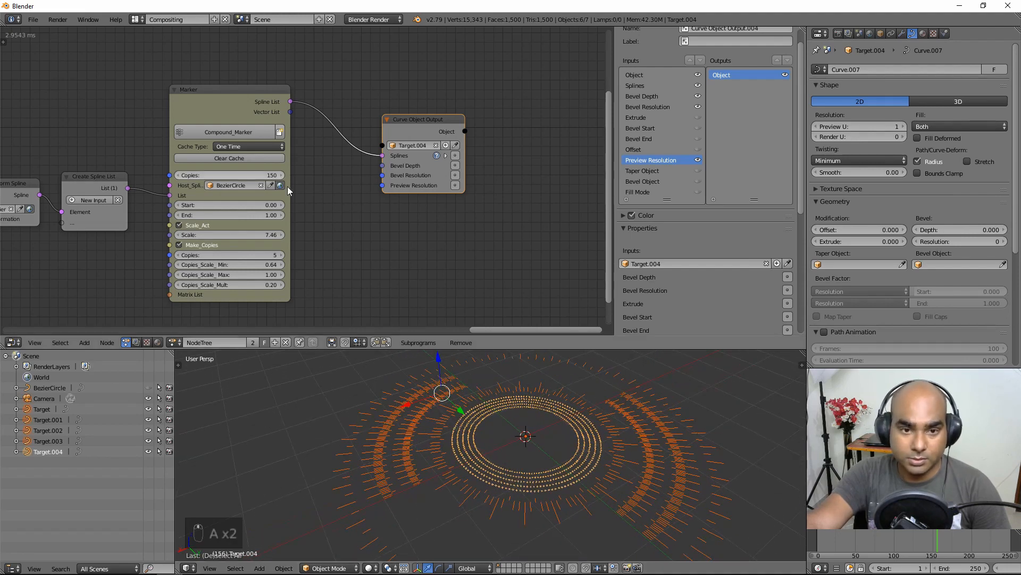
scroll(349, 235, down, 8)
middle_drag(36, 65, 189, 89)
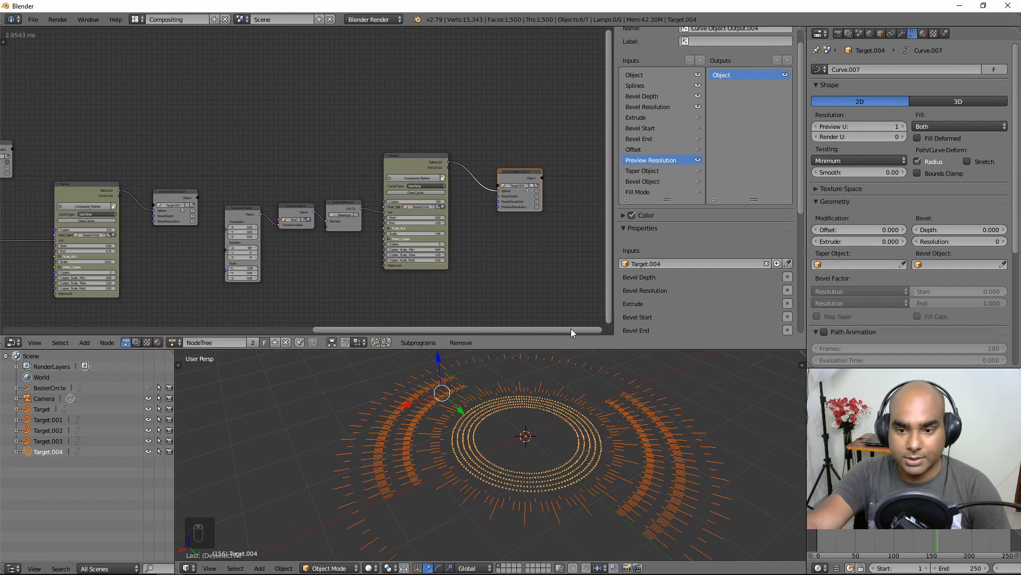
scroll(402, 258, down, 5)
middle_drag(189, 165, 358, 162)
scroll(356, 161, down, 6)
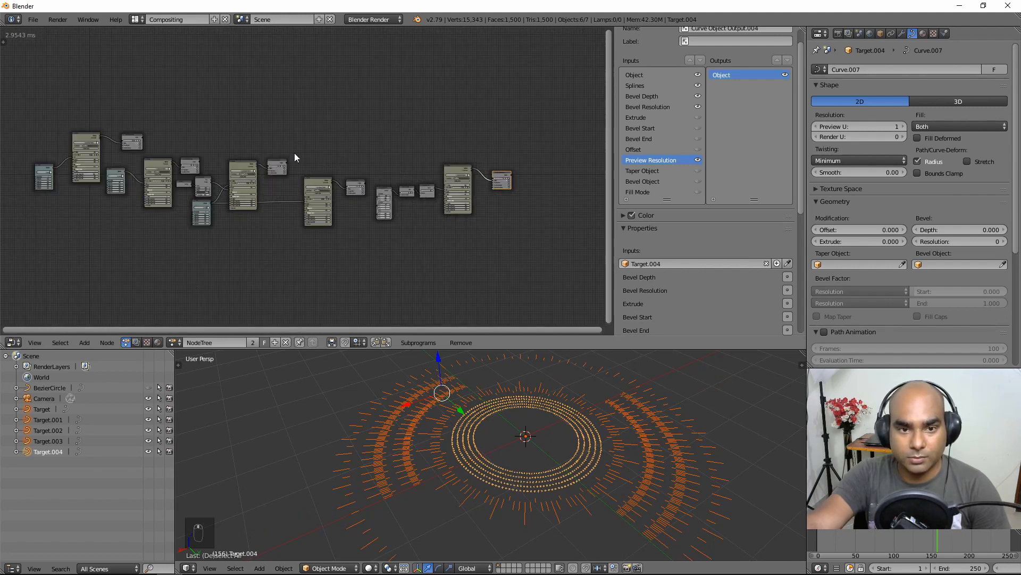
middle_drag(226, 130, 279, 144)
scroll(274, 141, up, 2)
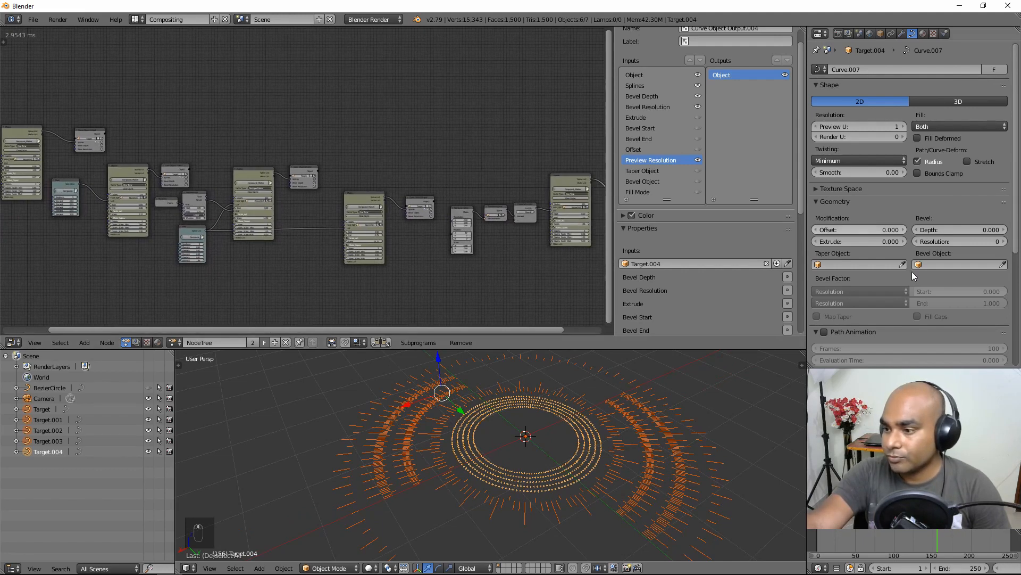
middle_drag(577, 421, 560, 428)
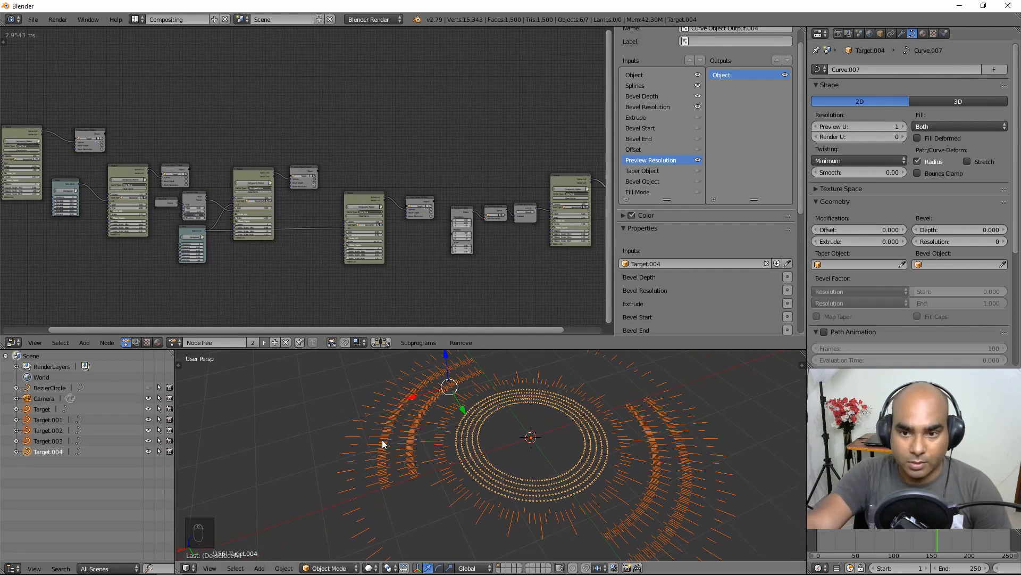